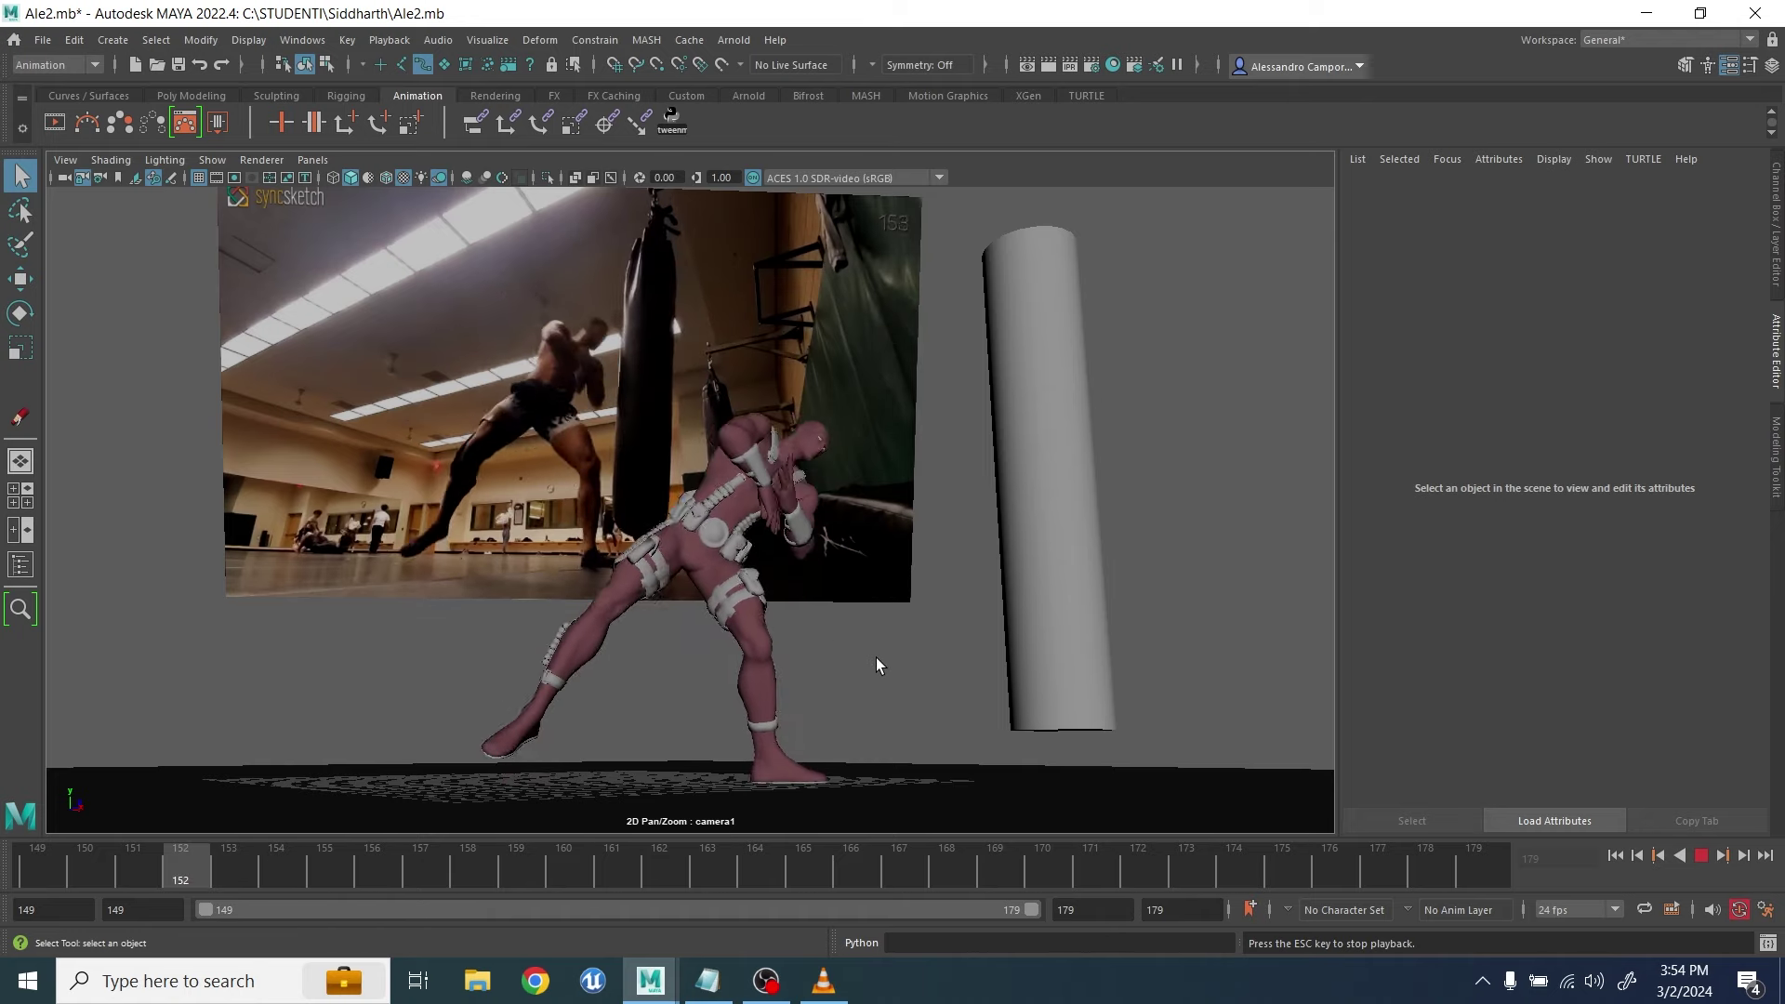
Delete the selected rig controls' keys at frames 157, 159 and 161
left_click_drag(672, 612, 657, 627)
middle_click_drag(659, 628, 816, 747)
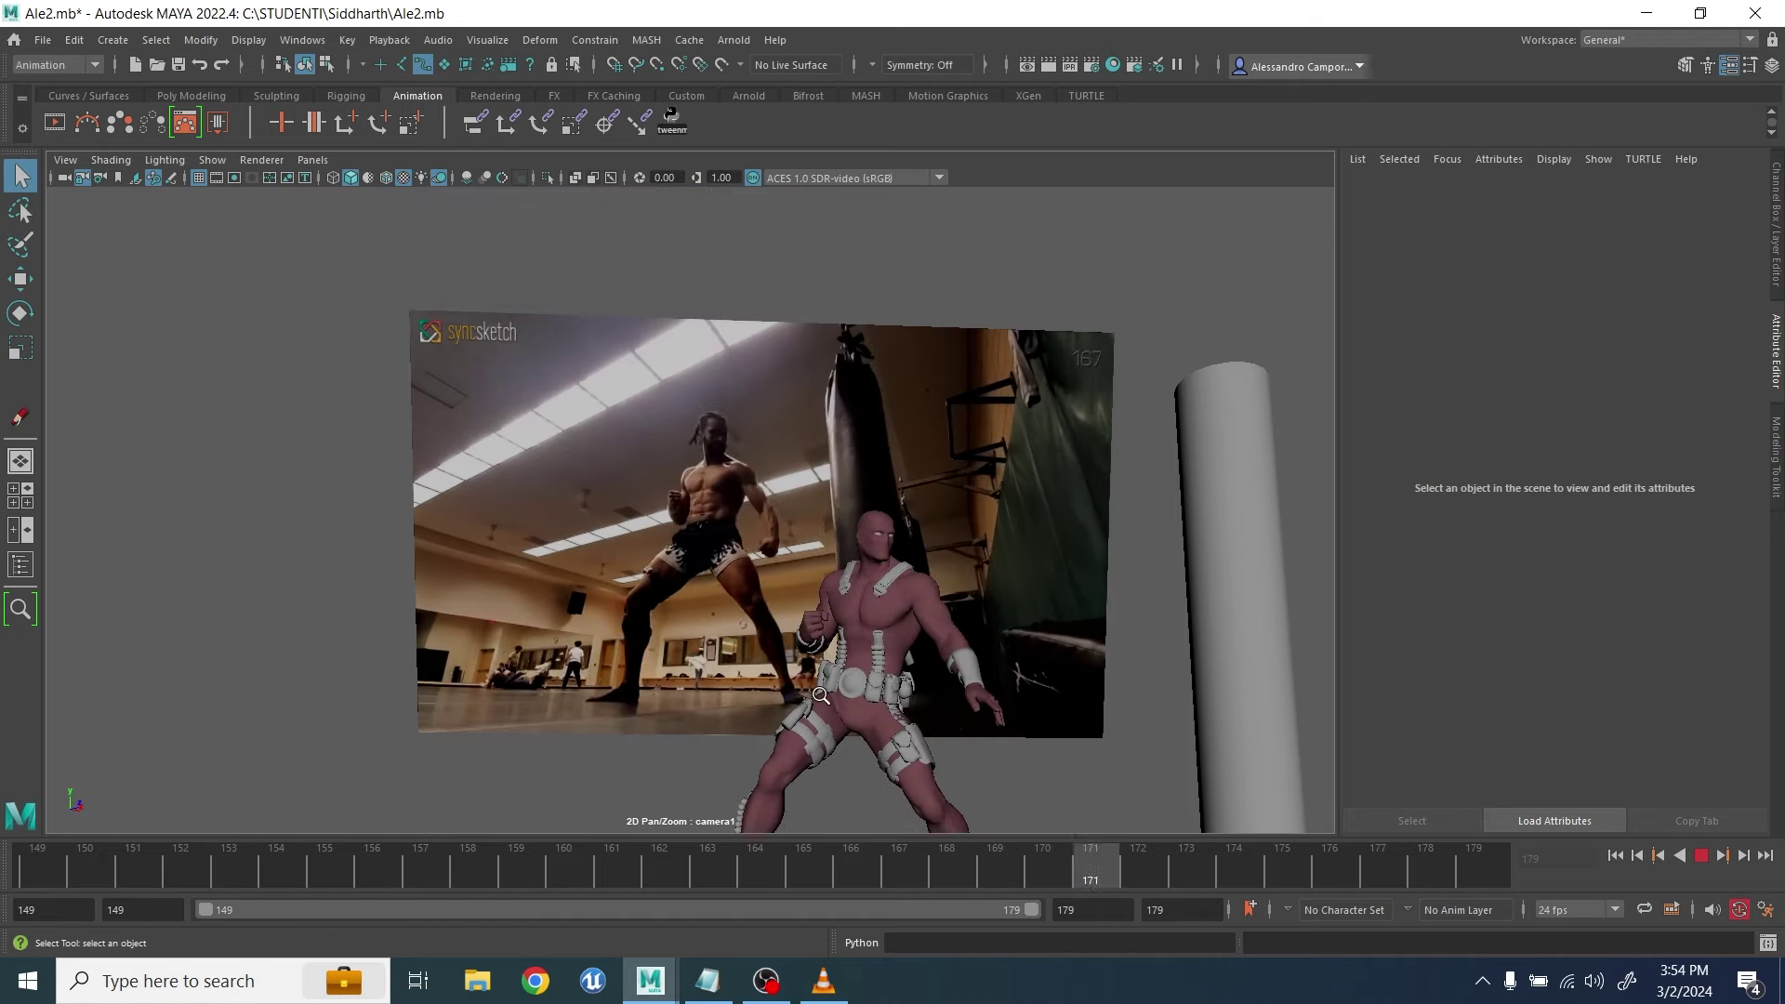
scroll(816, 747, "up", 5)
right_click_drag(799, 541, 857, 571)
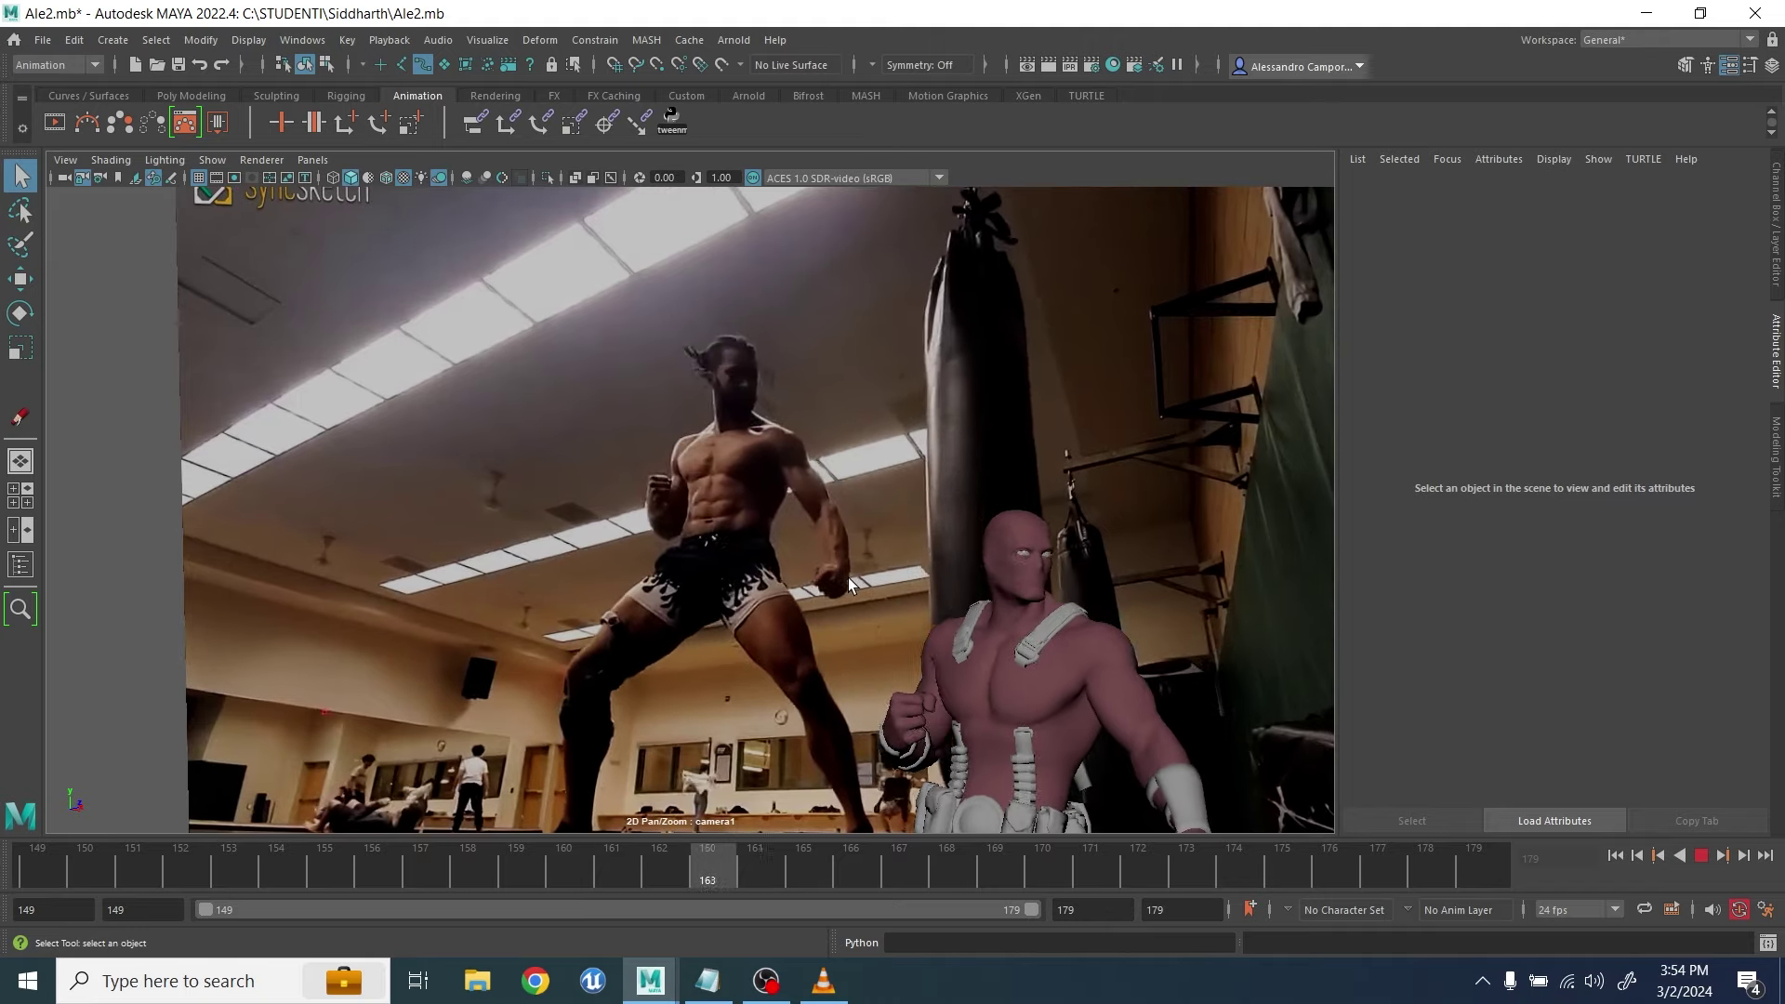
left_click_drag(383, 874, 747, 873)
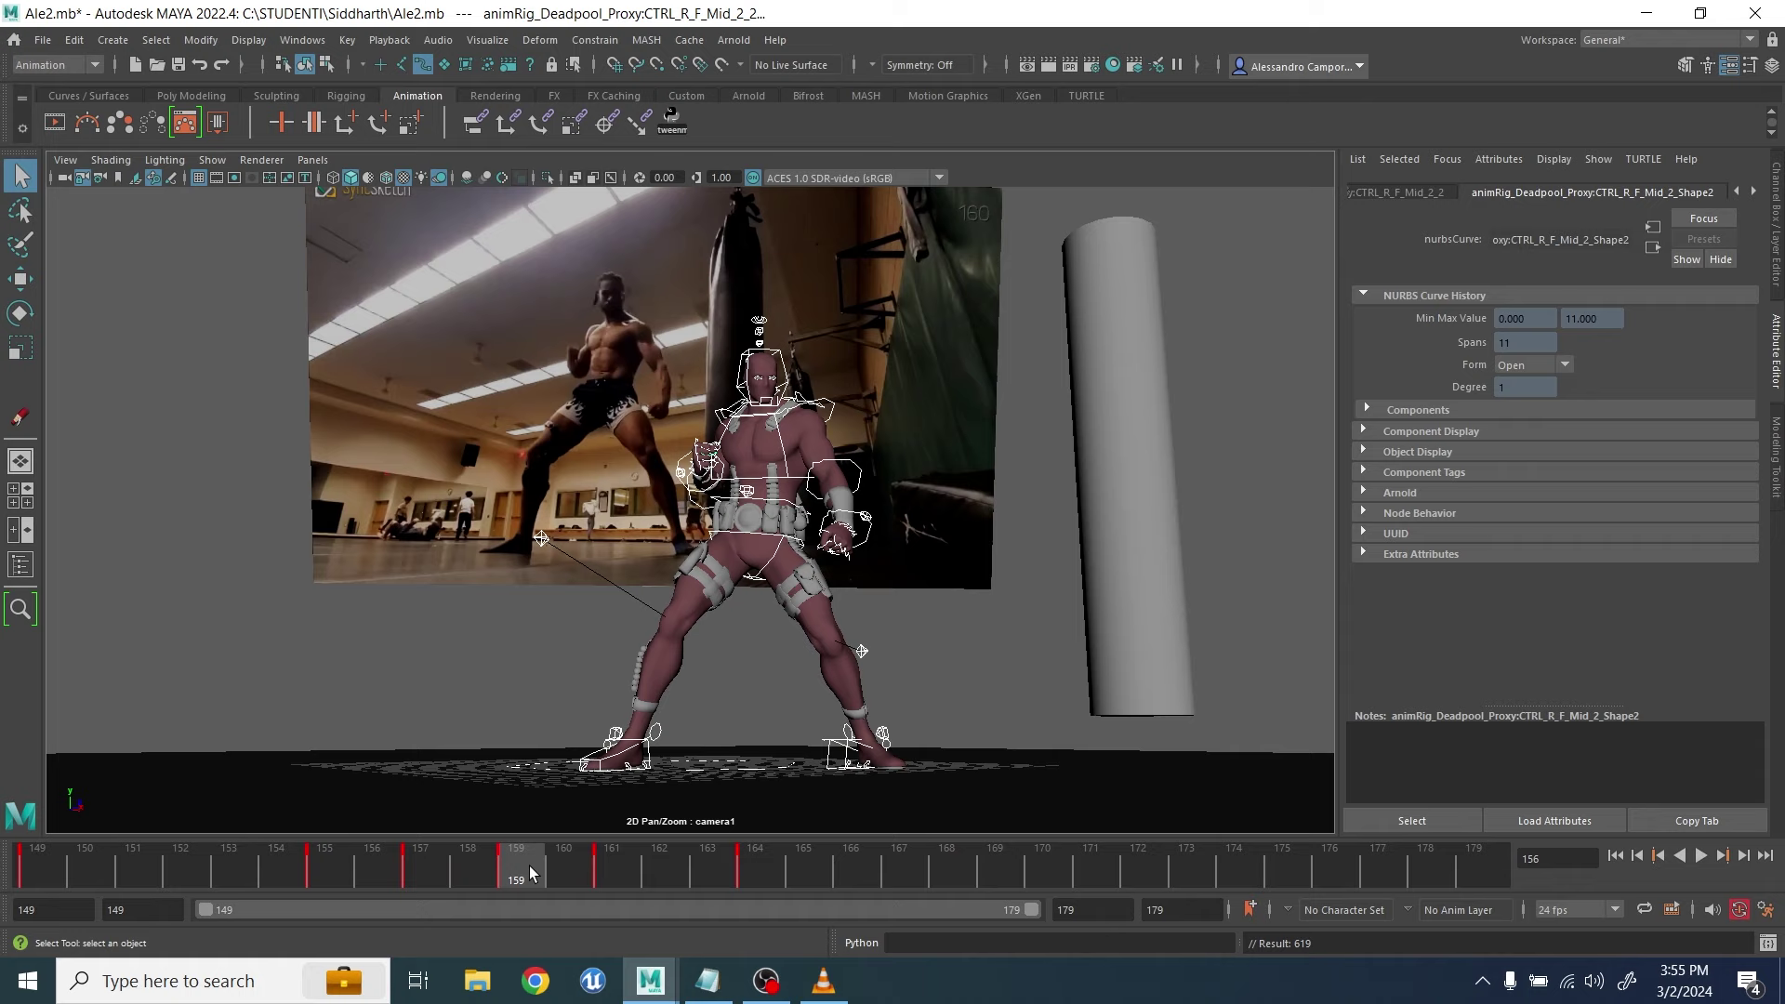
left_click(423, 866, "shift")
right_click(425, 867)
left_click(455, 570)
left_click_drag(477, 872, 613, 870, "shift")
key("Delete")
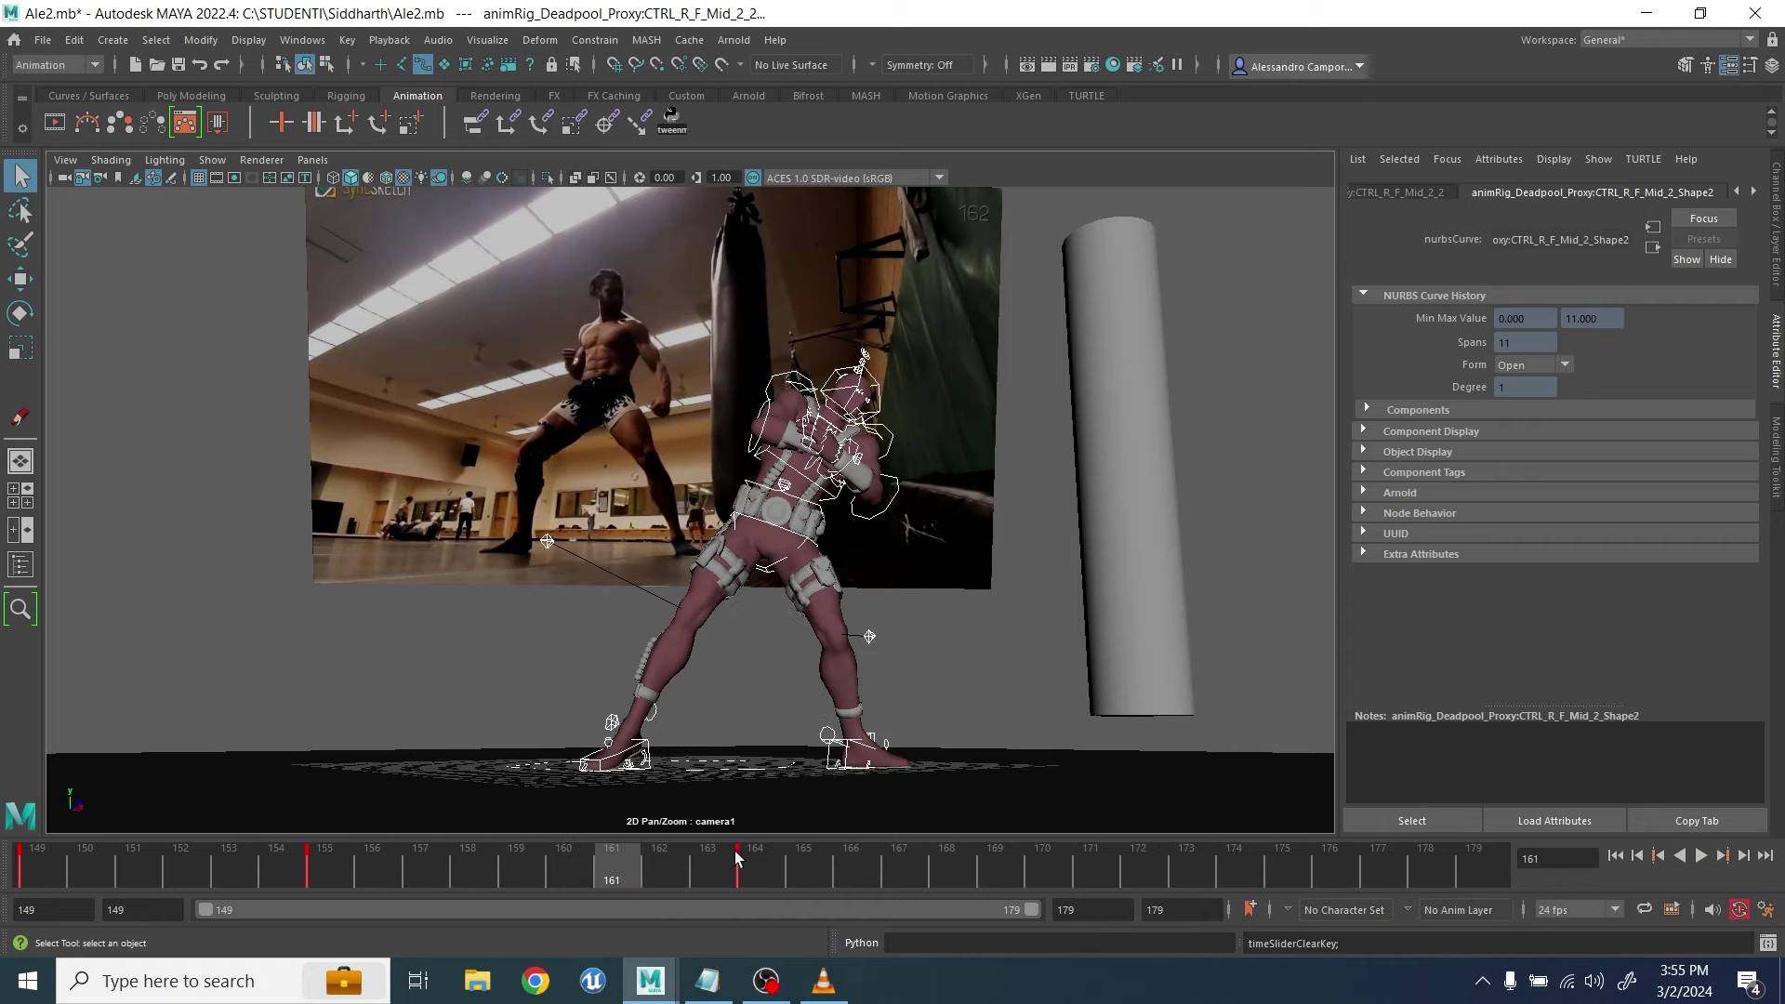
Curl the left hand's fingers at frame 164 by rotating their finger controls
left_click(750, 873)
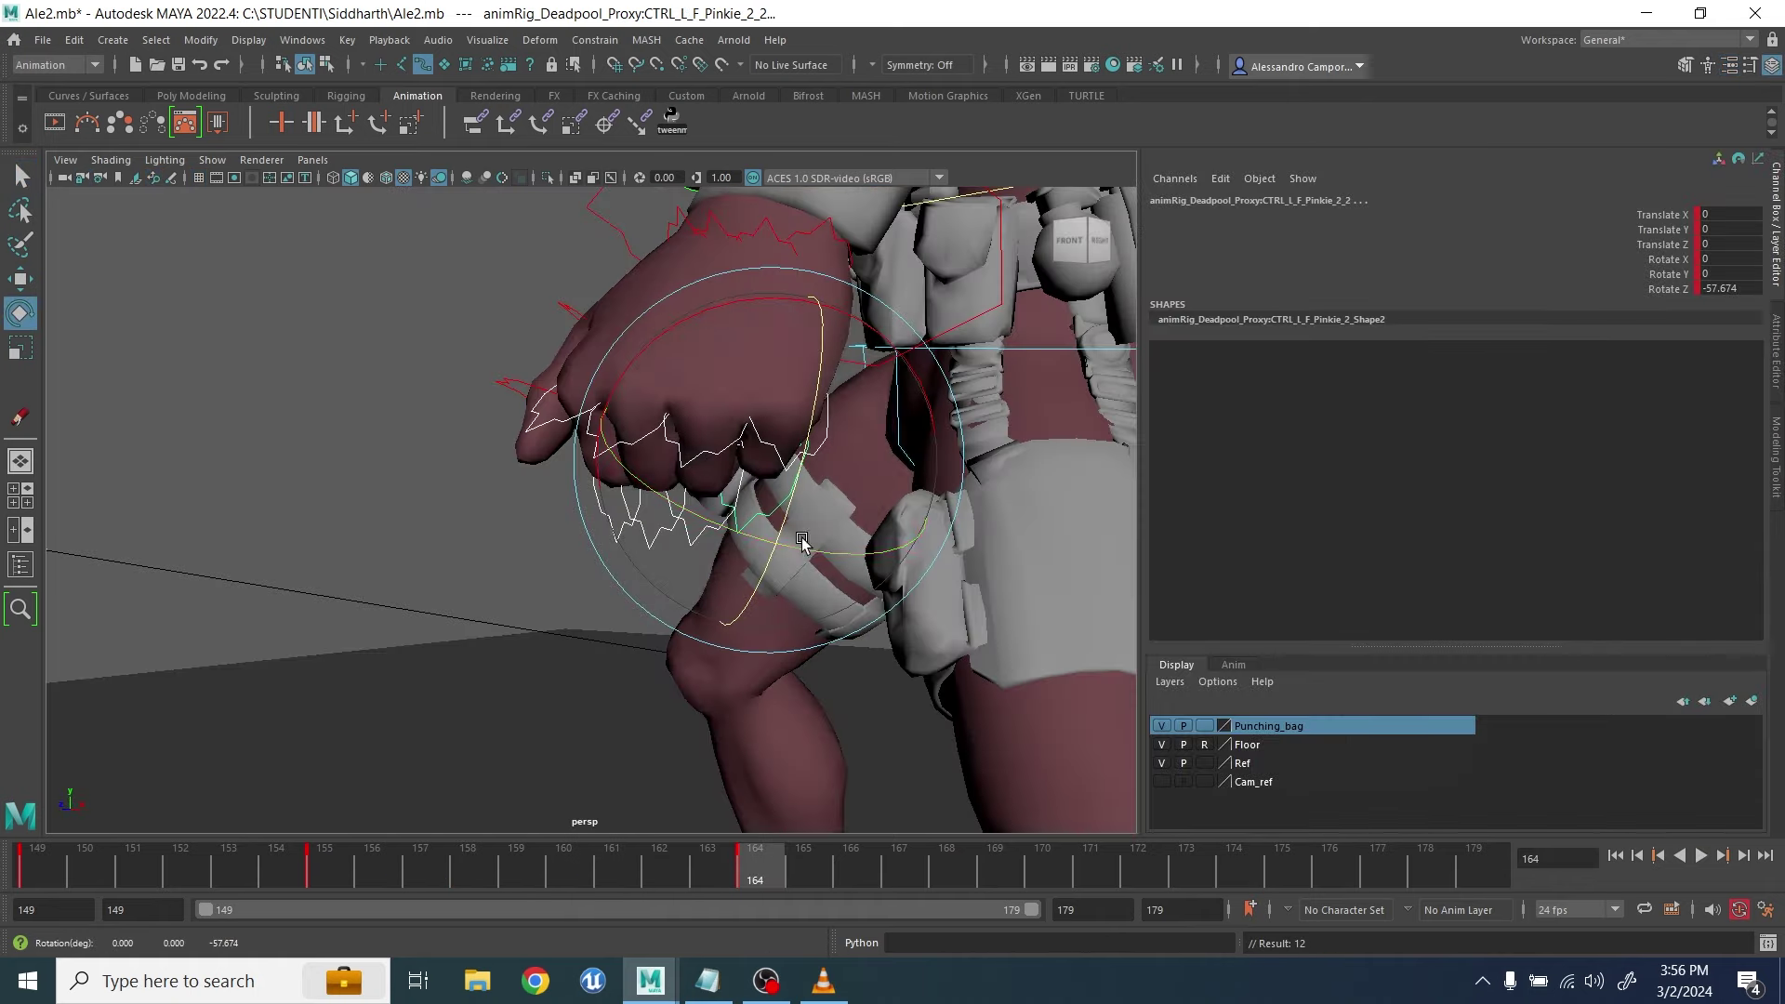
left_click_drag(939, 437, 790, 492, "alt")
left_click(670, 558)
left_click(617, 532)
left_click_drag(710, 570, 889, 359)
left_click(811, 609)
left_click(658, 541)
left_click(956, 638)
Fold the left thumb against the fist at frame 164 by rotating its thumb controls
left_click(825, 465)
left_click_drag(825, 465, 726, 371, "alt")
key("ctrl+z")
mouse_move(735, 400)
left_mouse_down()
mouse_move(717, 360)
mouse_move(733, 400)
left_mouse_up()
left_click_drag(809, 521, 840, 446, "alt")
left_click(840, 446)
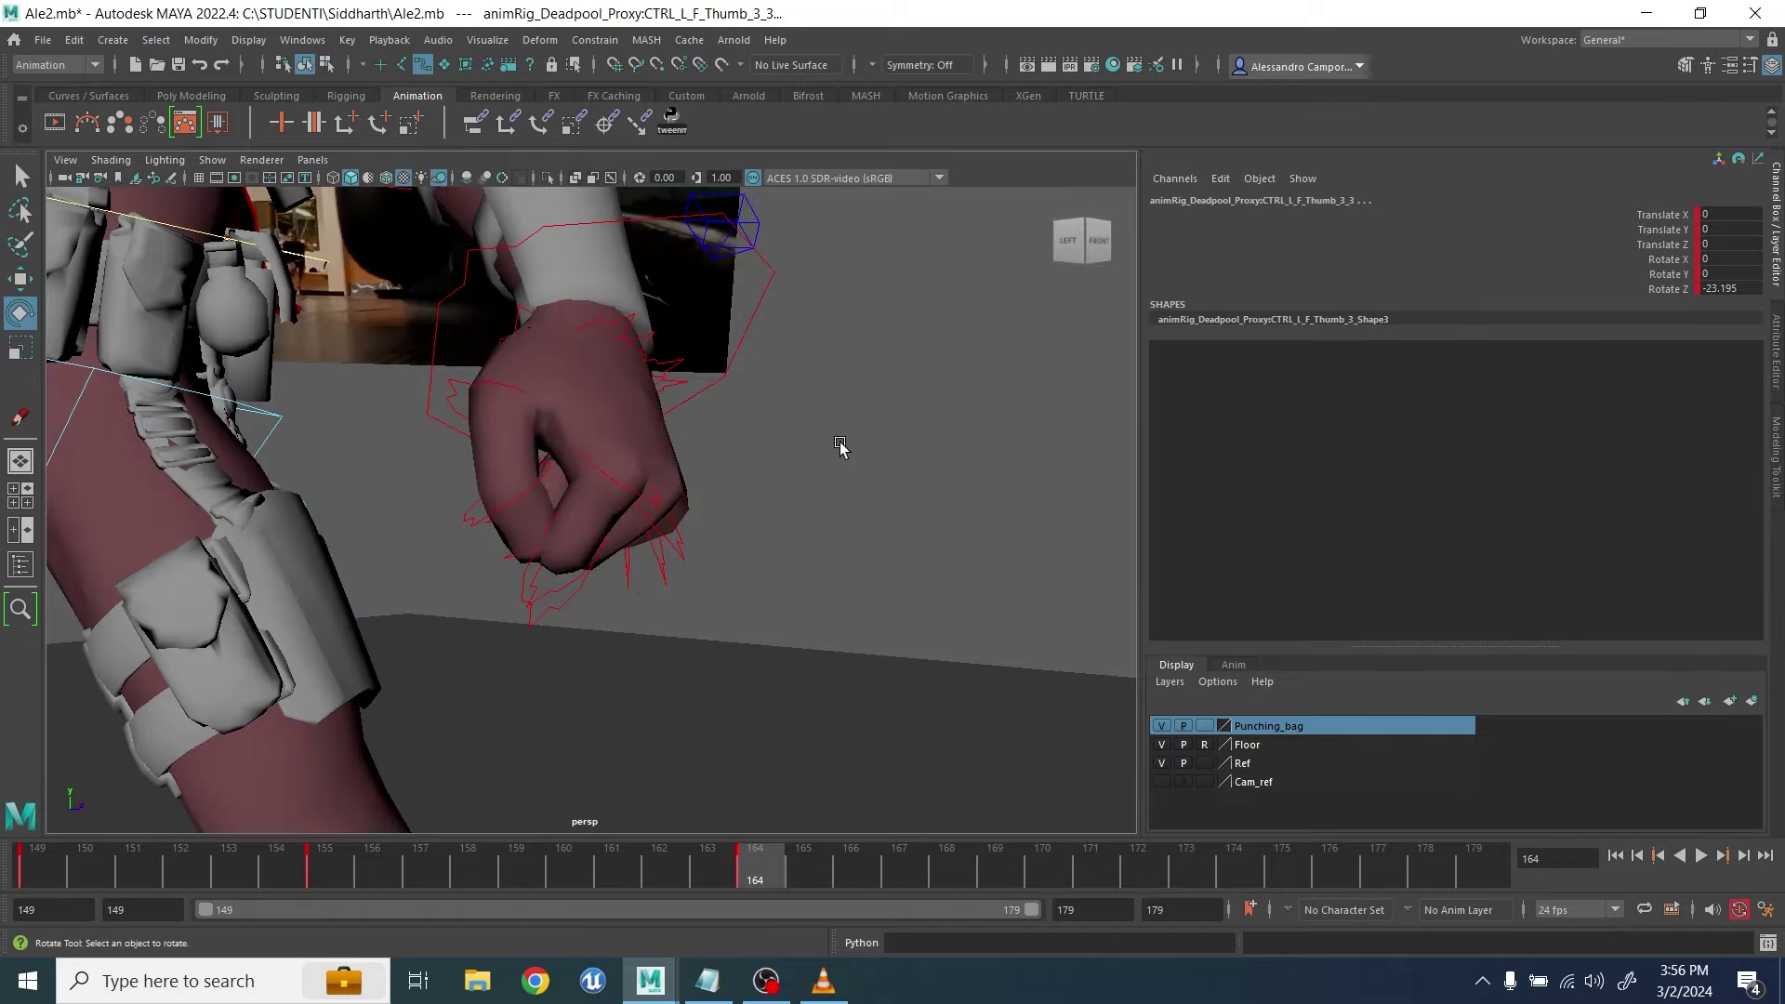
Refine the left hand and arm pose at frame 164 by rotating their controls
left_click(580, 383)
left_click_drag(577, 414, 824, 483)
left_click(825, 482)
left_click(615, 446)
left_click_drag(675, 488, 710, 614)
left_click(686, 581)
left_click(498, 585)
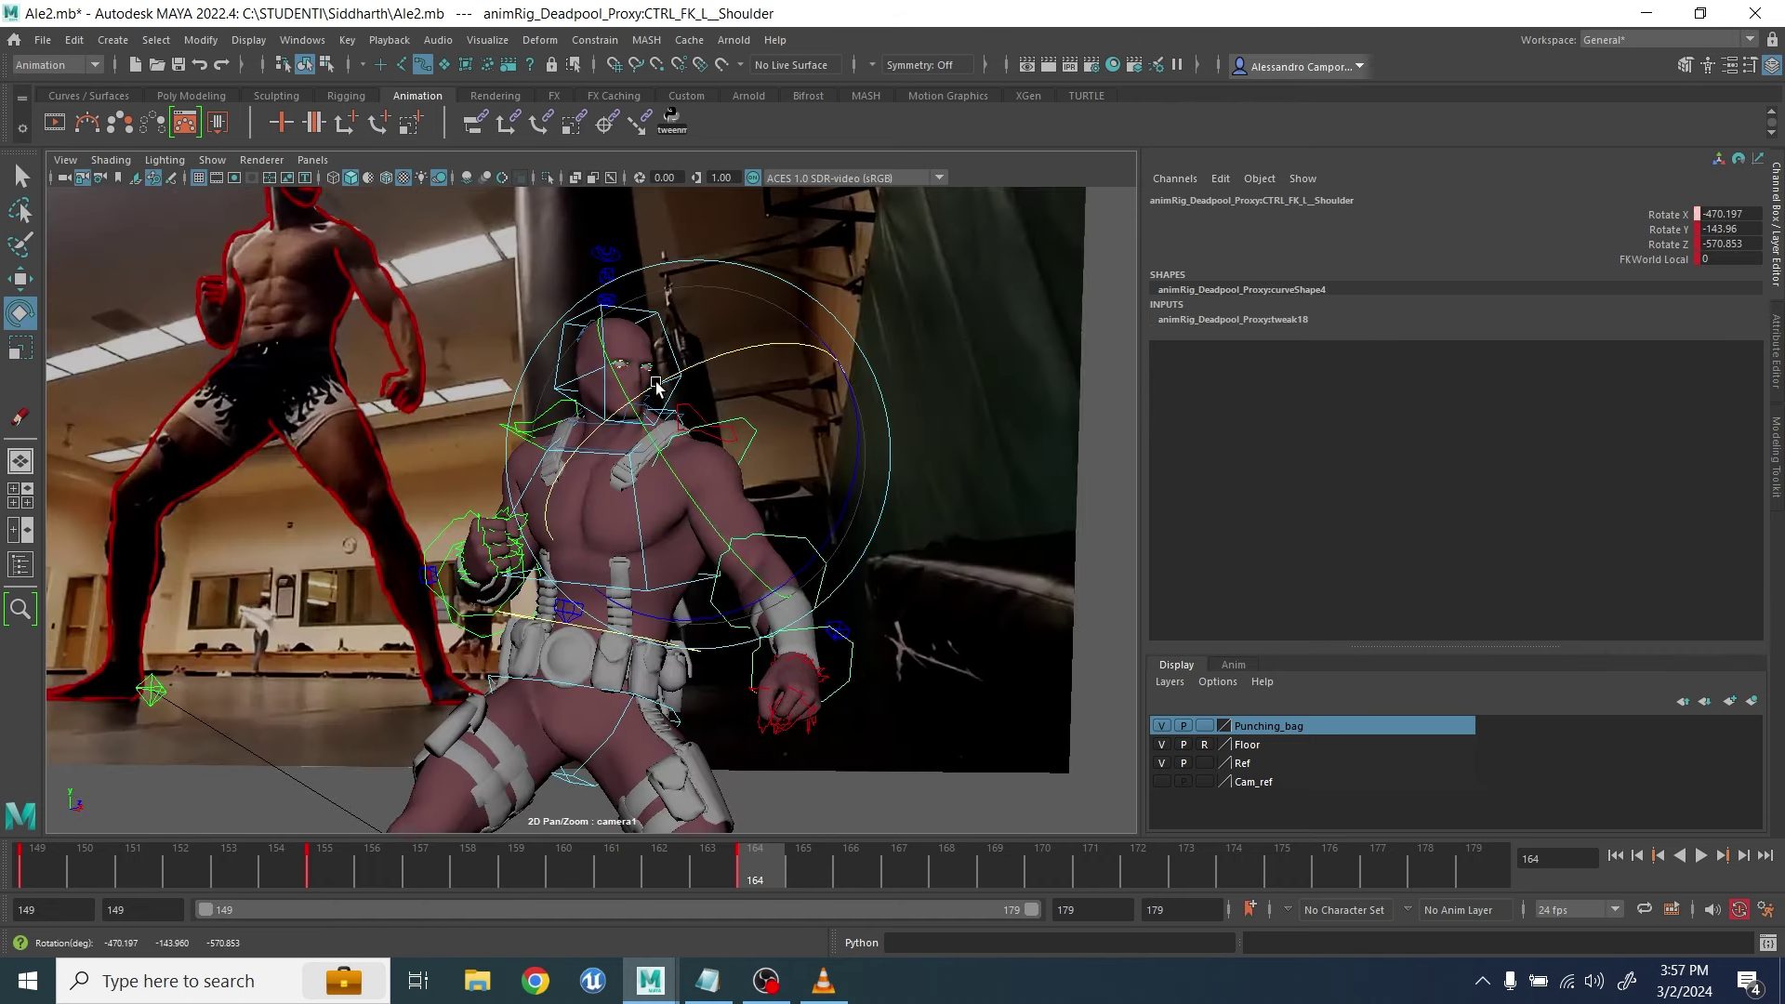
key("q")
left_click(596, 489)
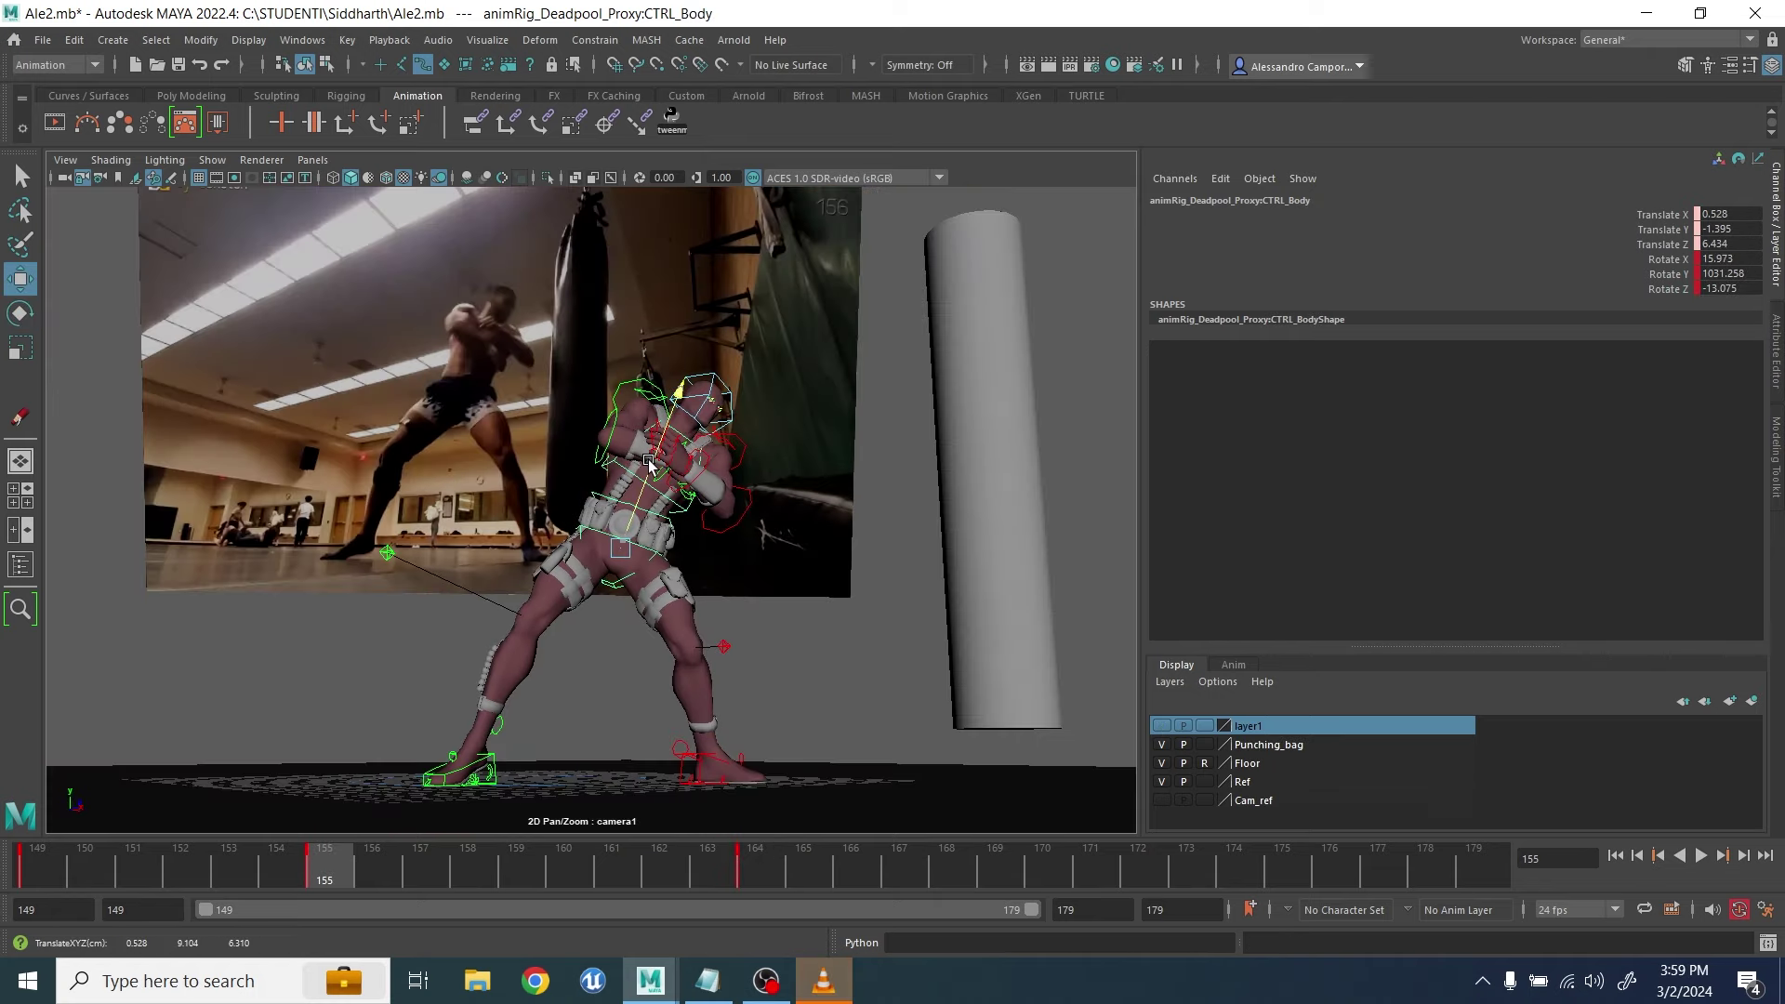
Rotate the left arm control to adjust the arm's pose at frame 155
left_click(837, 563)
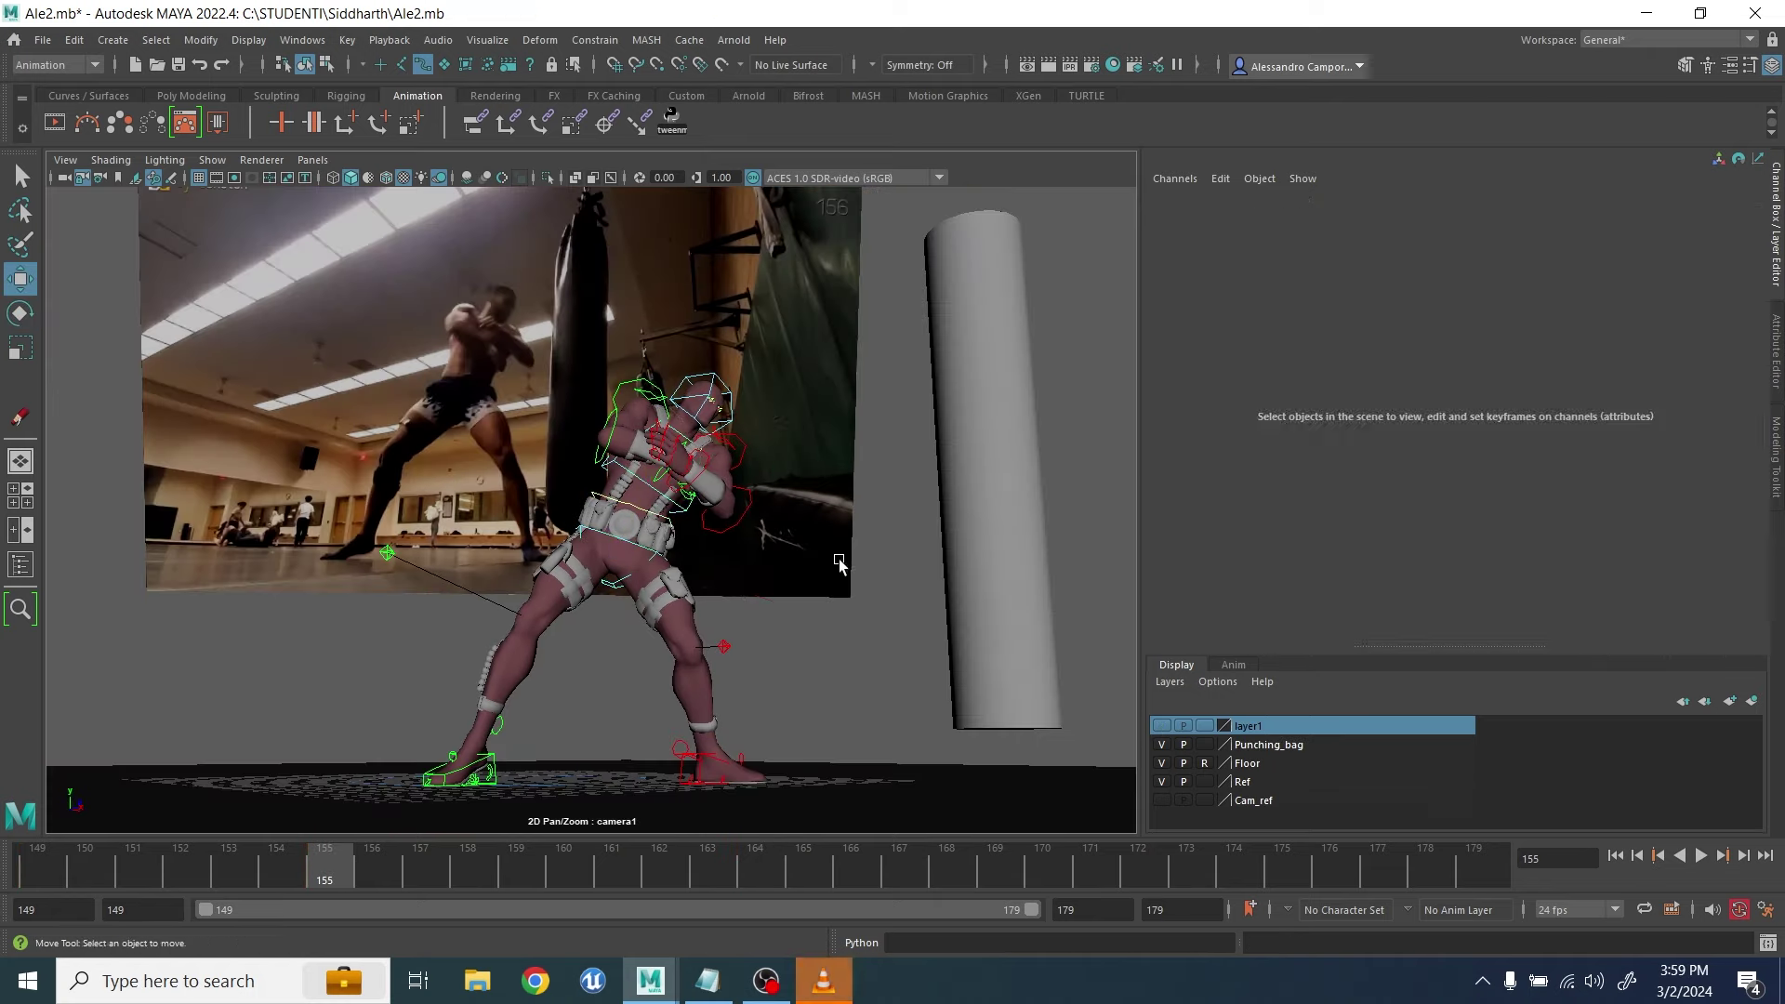
left_click(740, 457)
key("e")
left_click_drag(779, 510, 803, 471)
key("q")
Adjust the right collar control's pose at frame 155 from the perspective view
left_click(652, 392)
key("space")
key("space")
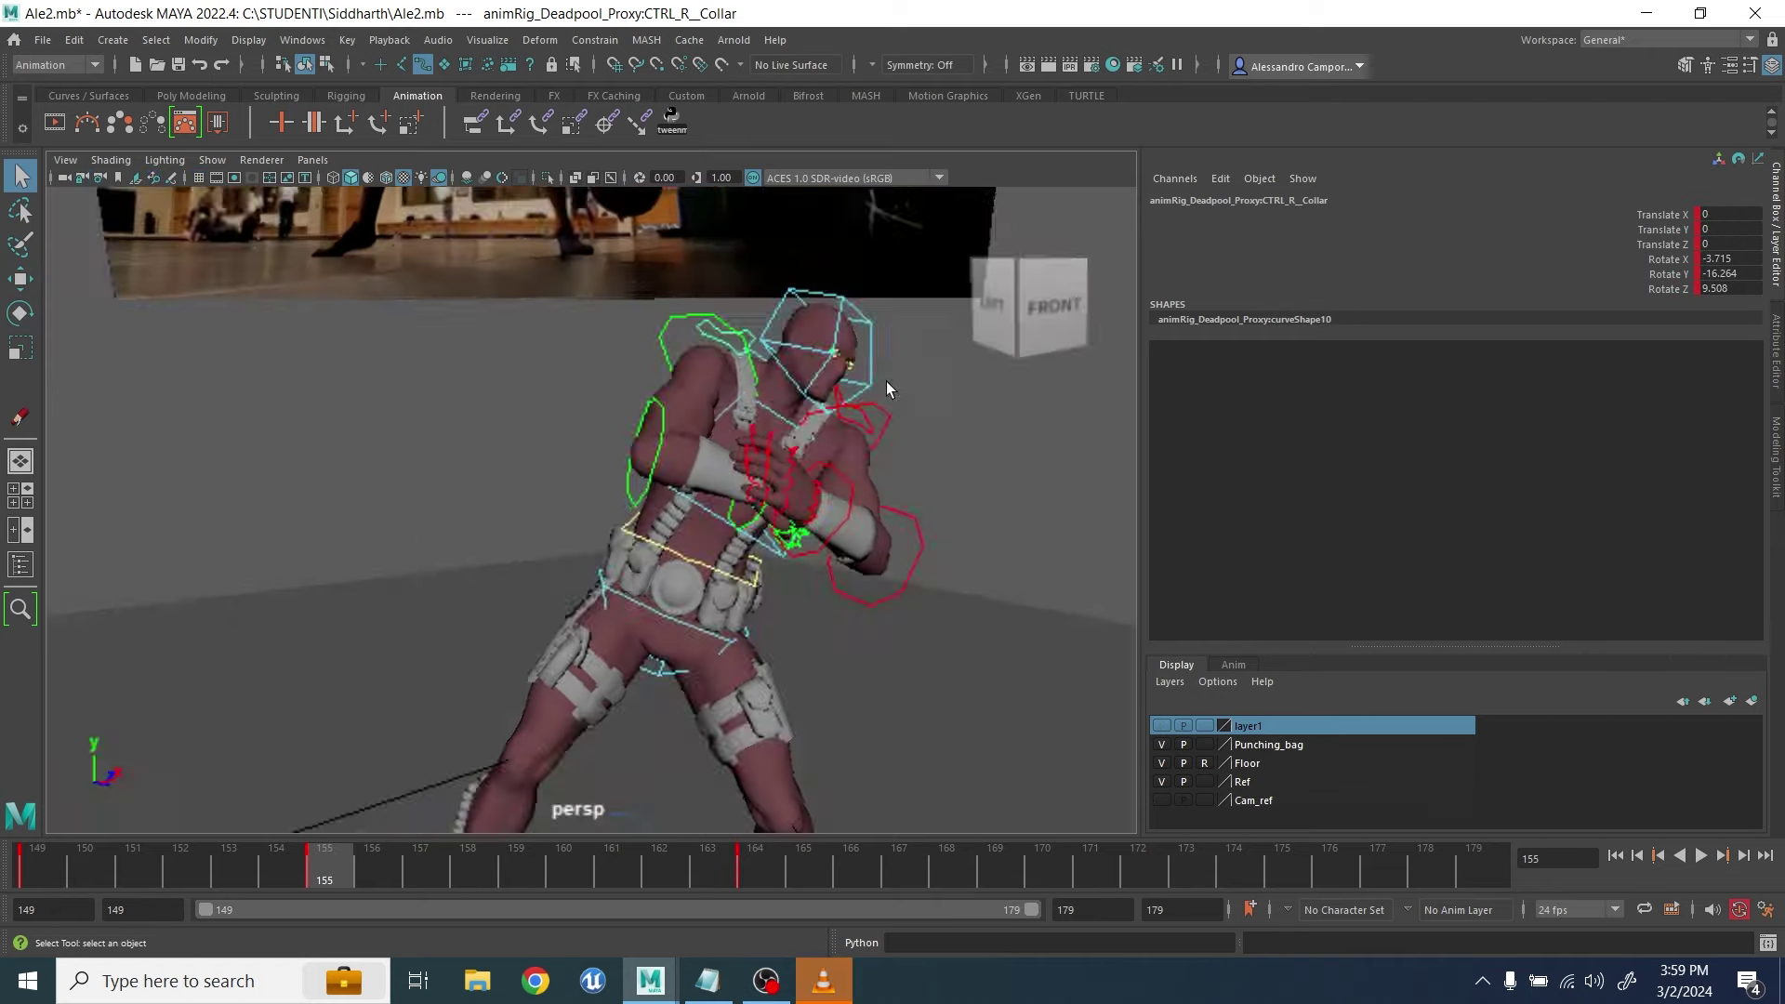
scroll(664, 360, "up", 5)
left_click_drag(636, 397, 621, 374)
left_click_drag(595, 371, 735, 399, "alt")
left_click_drag(818, 437, 744, 507, "alt")
left_click(690, 505)
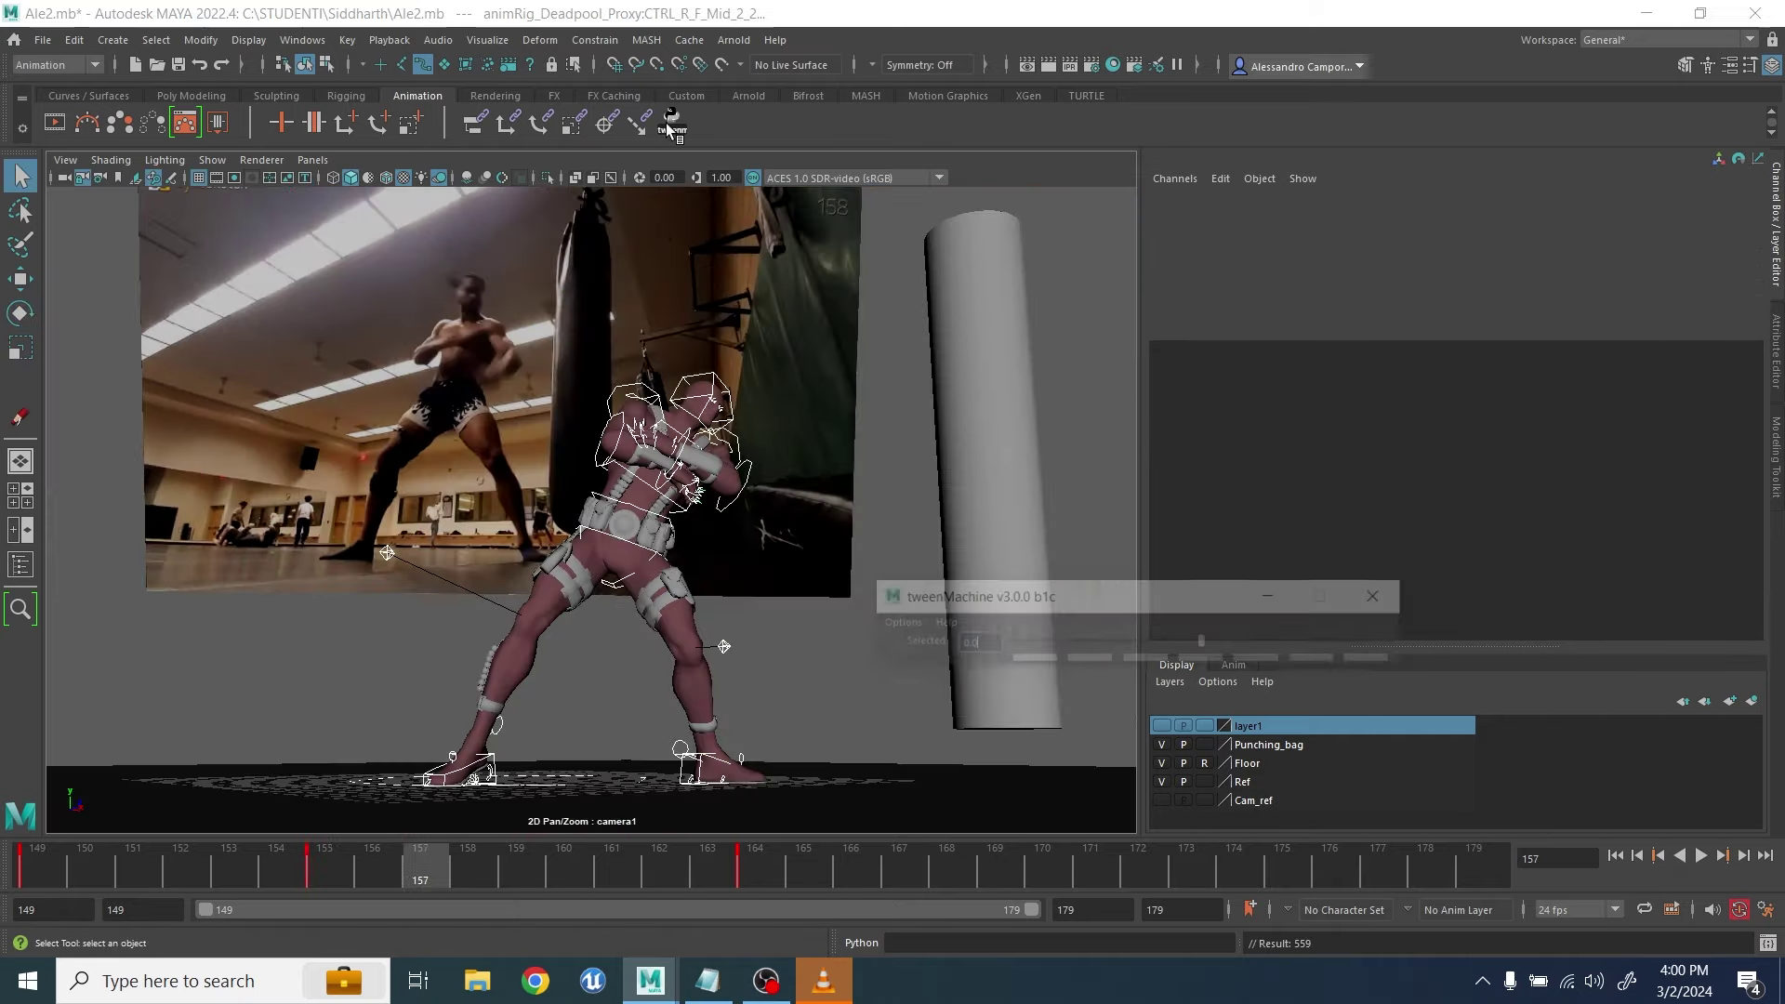
Create a tween pose for all rig controls at frame 157 with tweenMachine at about 56, and rotate the body control
left_click_drag(1297, 641, 1313, 648)
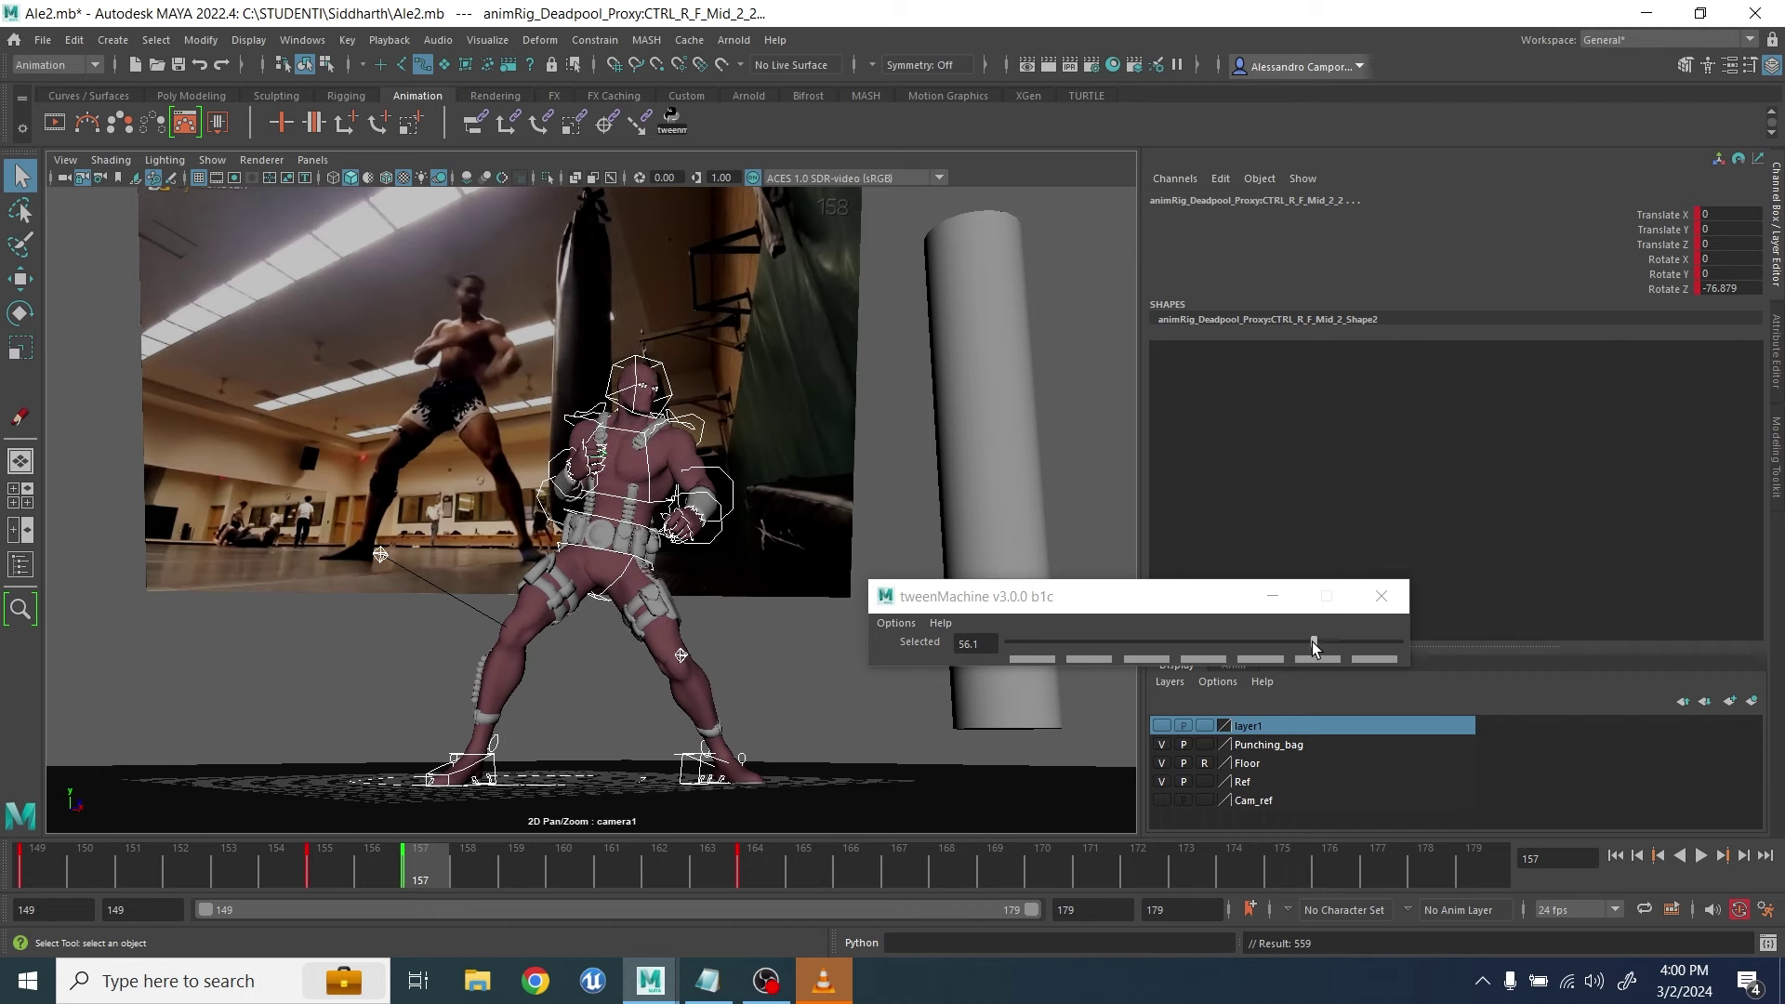
left_click(836, 690)
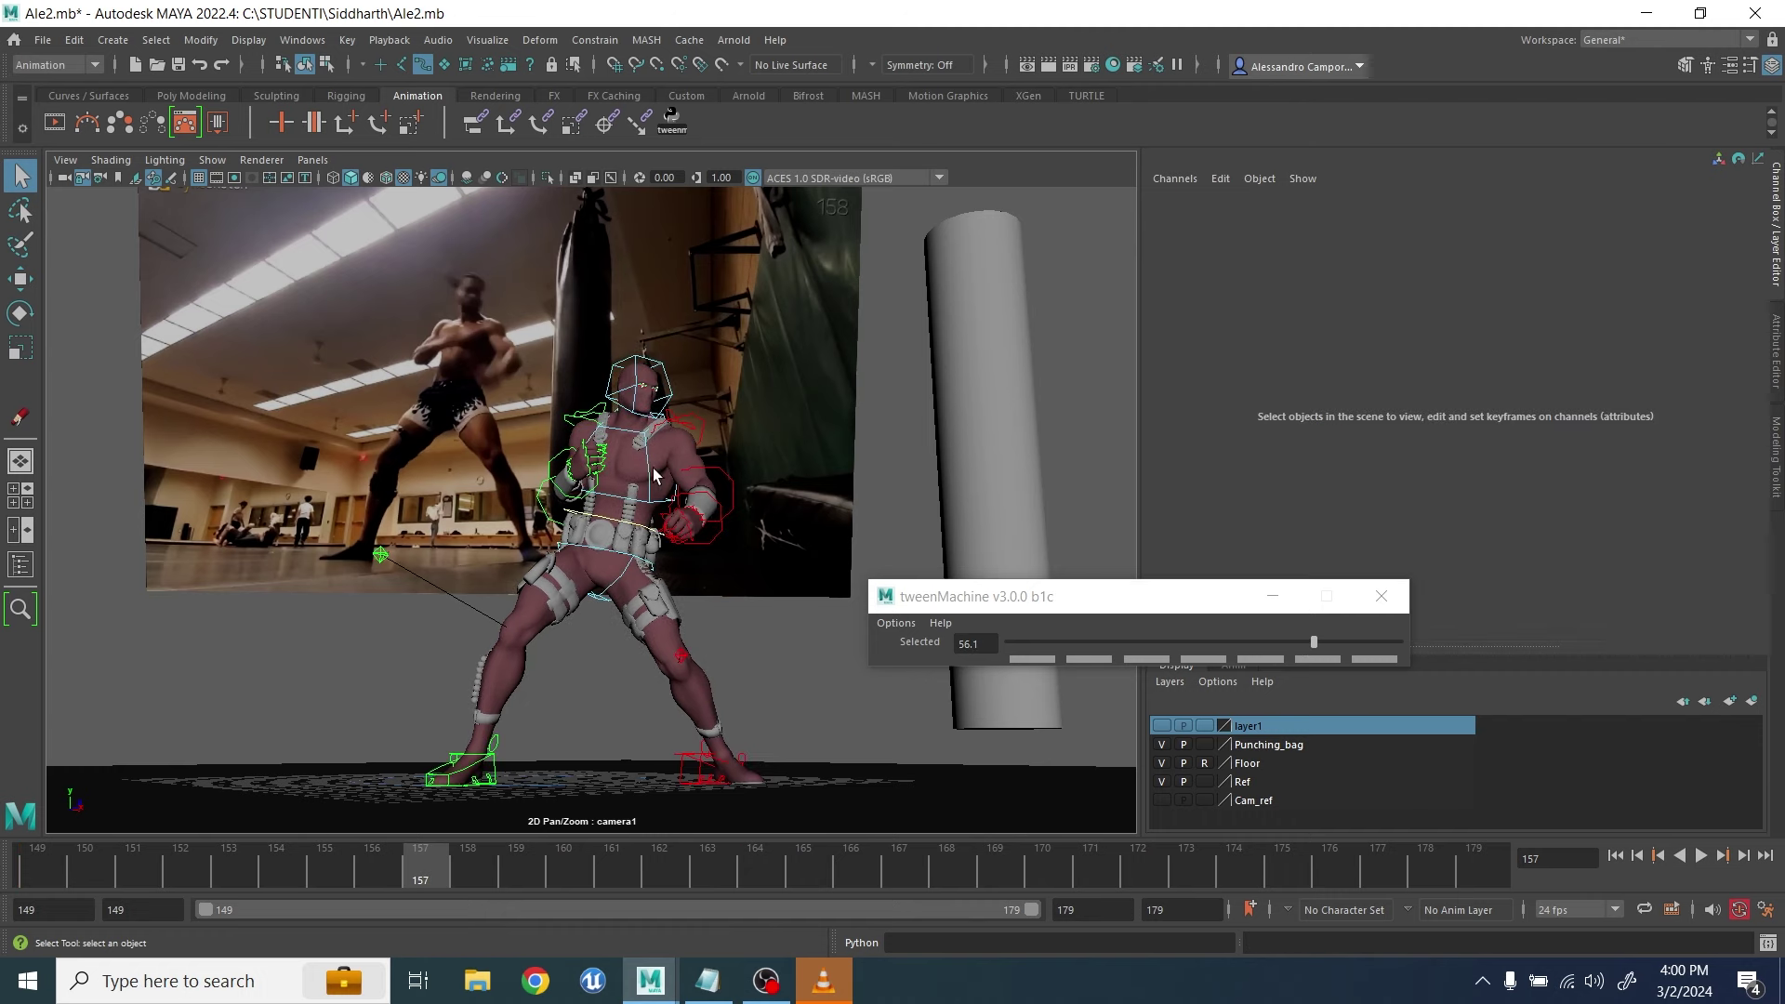
left_click(651, 476)
key("e")
left_click_drag(621, 432, 648, 406)
key("q")
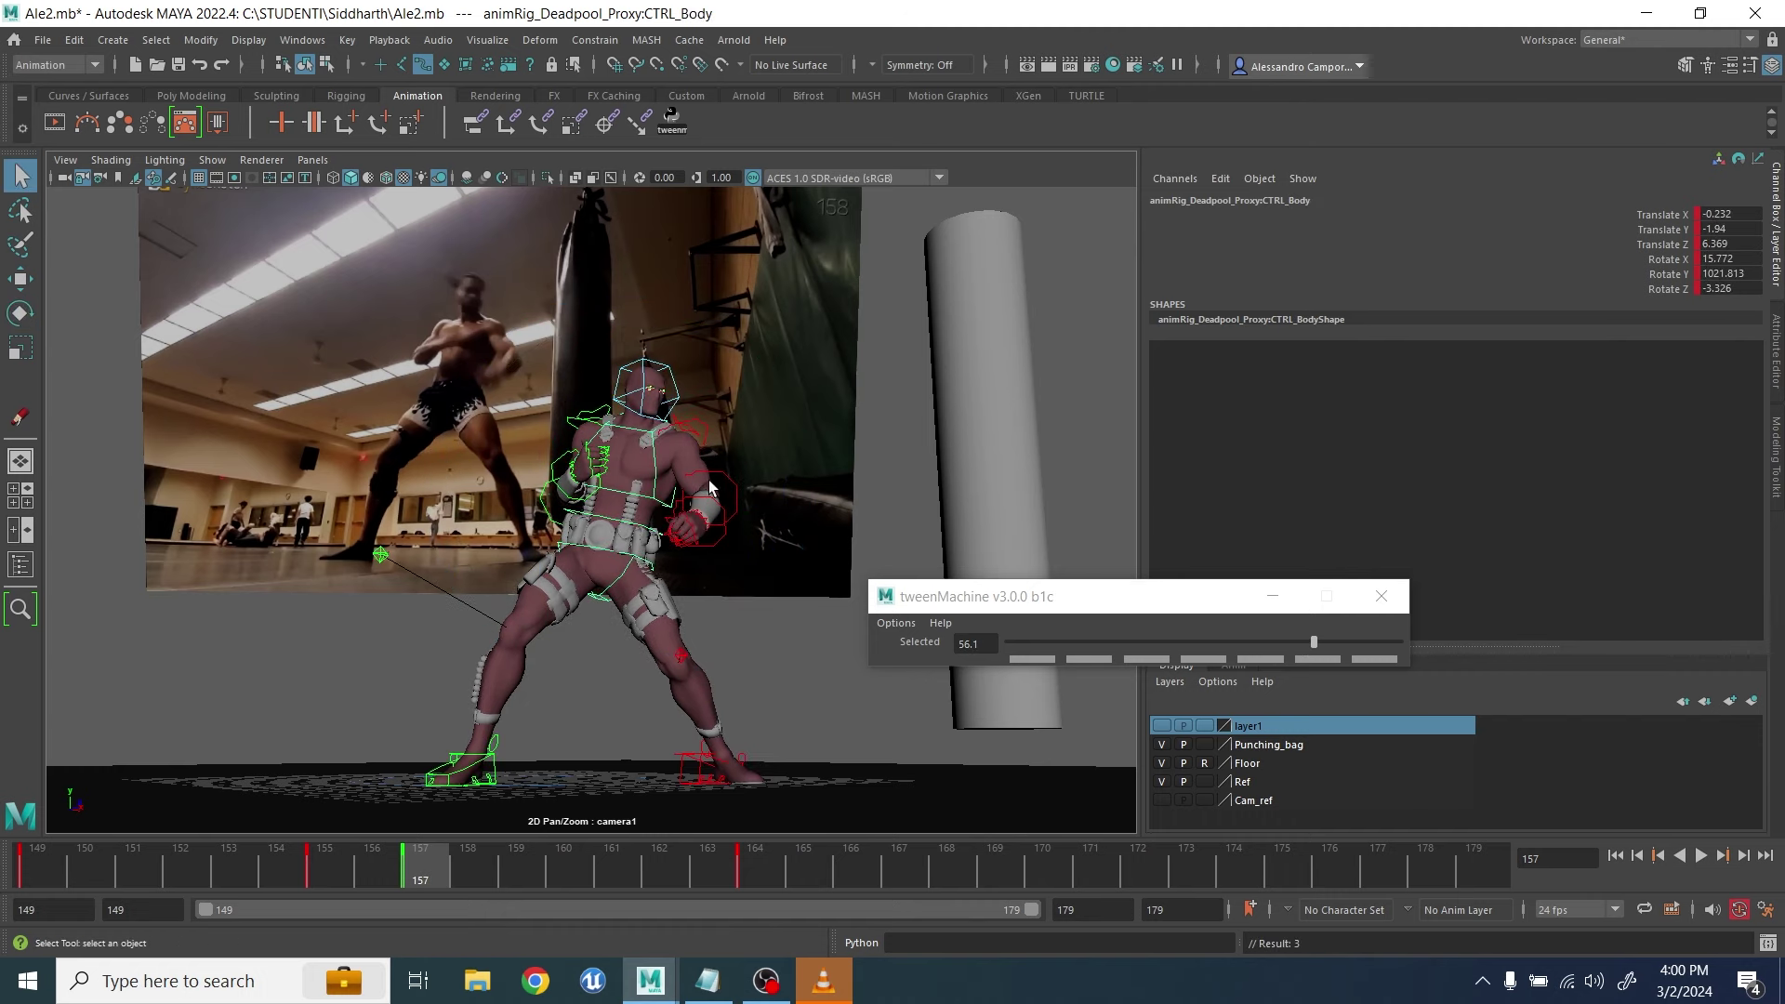
Blend the arm controls at frame 157 with tweenMachine at about 62, and rotate the right shoulder control
left_click(744, 516)
left_click(706, 431)
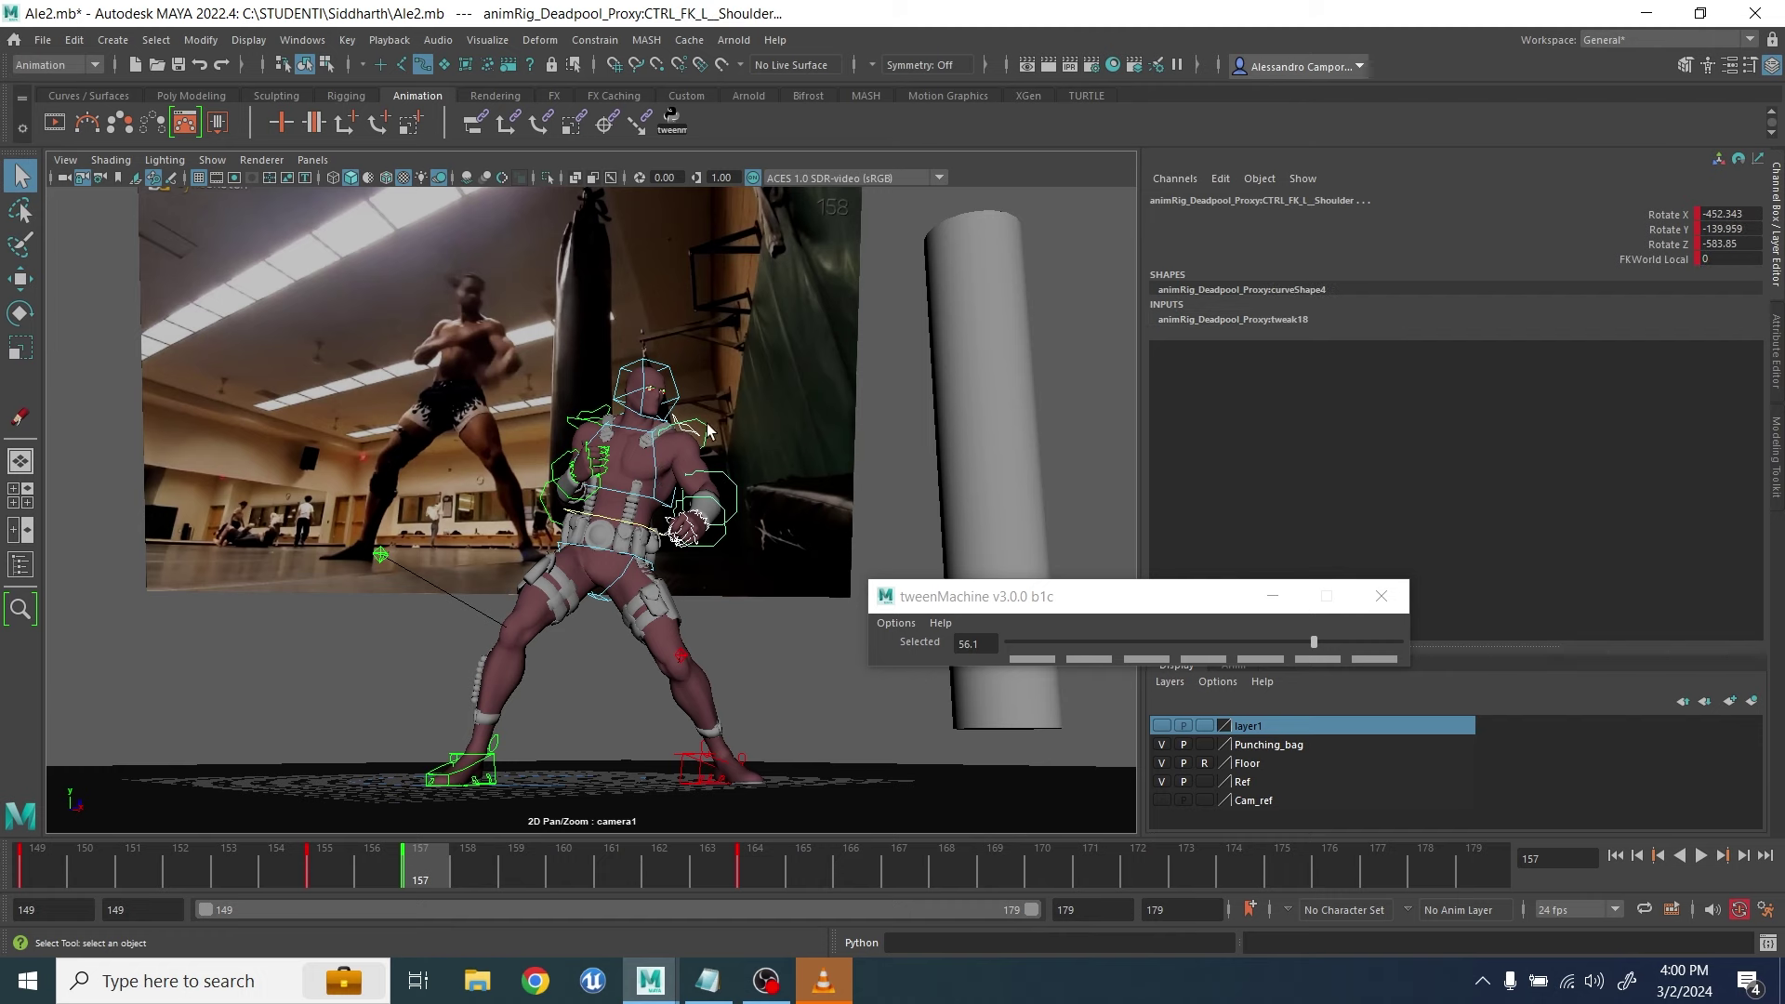
left_click(572, 420)
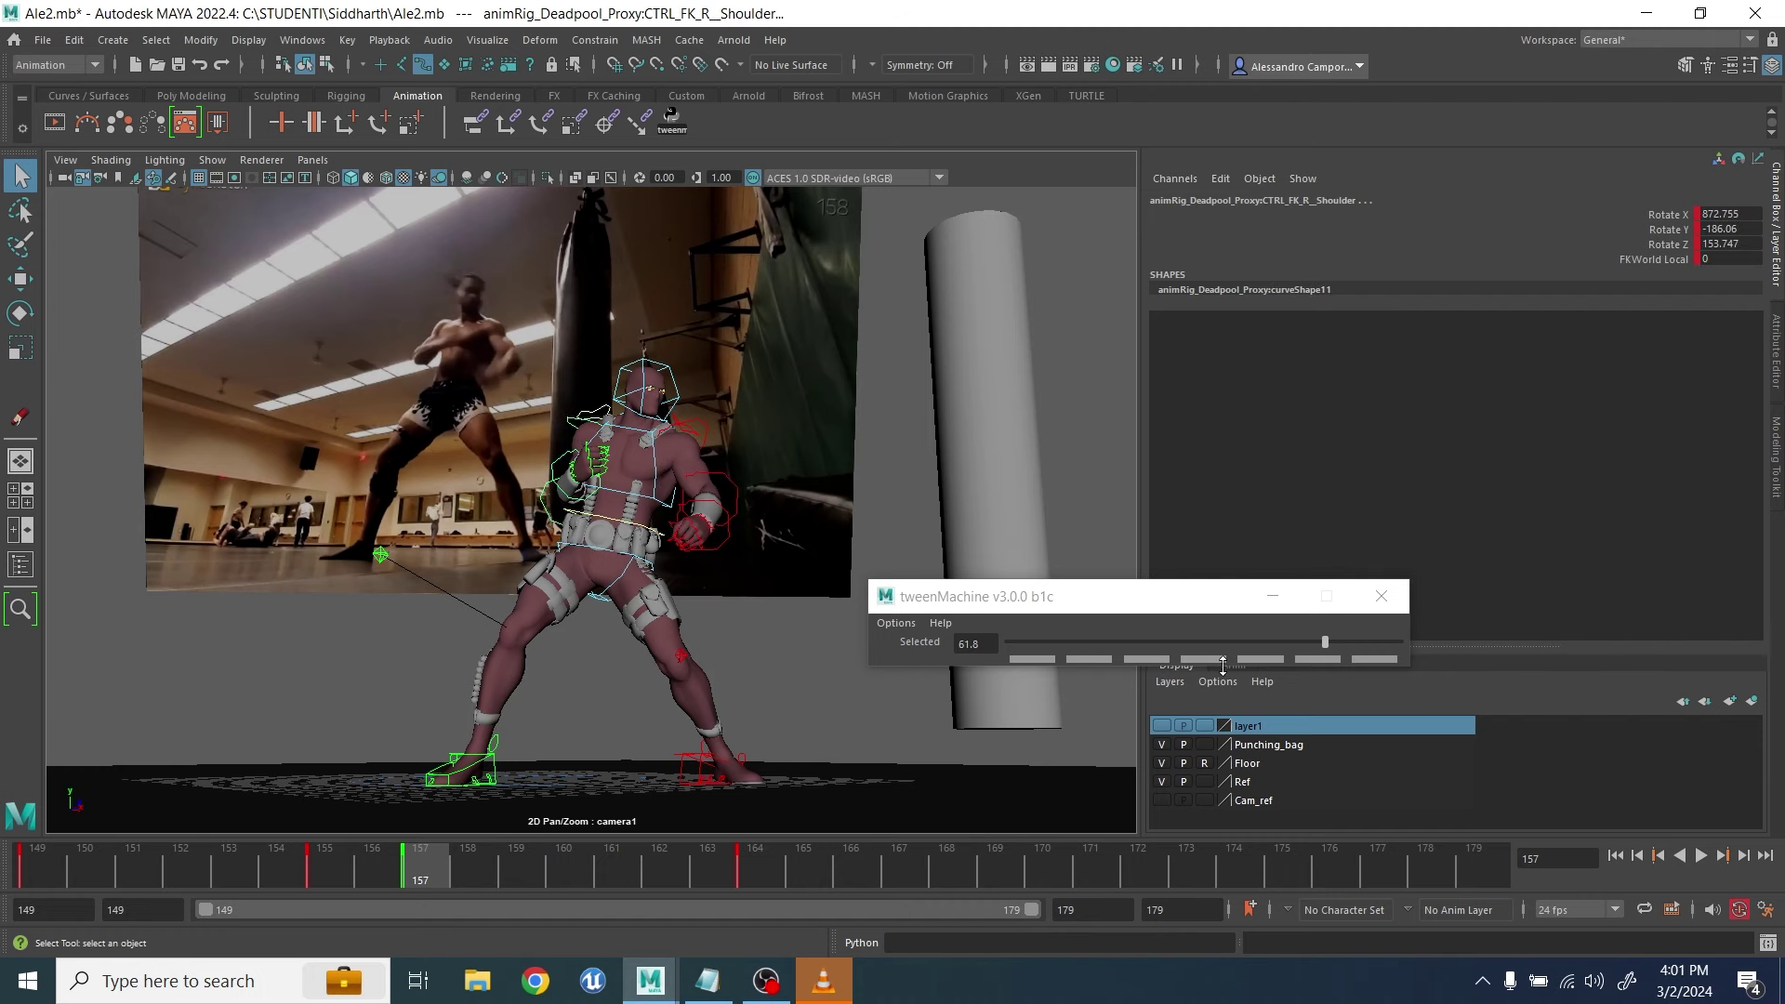
key("e")
left_click_drag(446, 530, 493, 490)
Create a tween pose at frame 153 with tweenMachine at about 20, and adjust the body control
left_click_drag(423, 878, 248, 875)
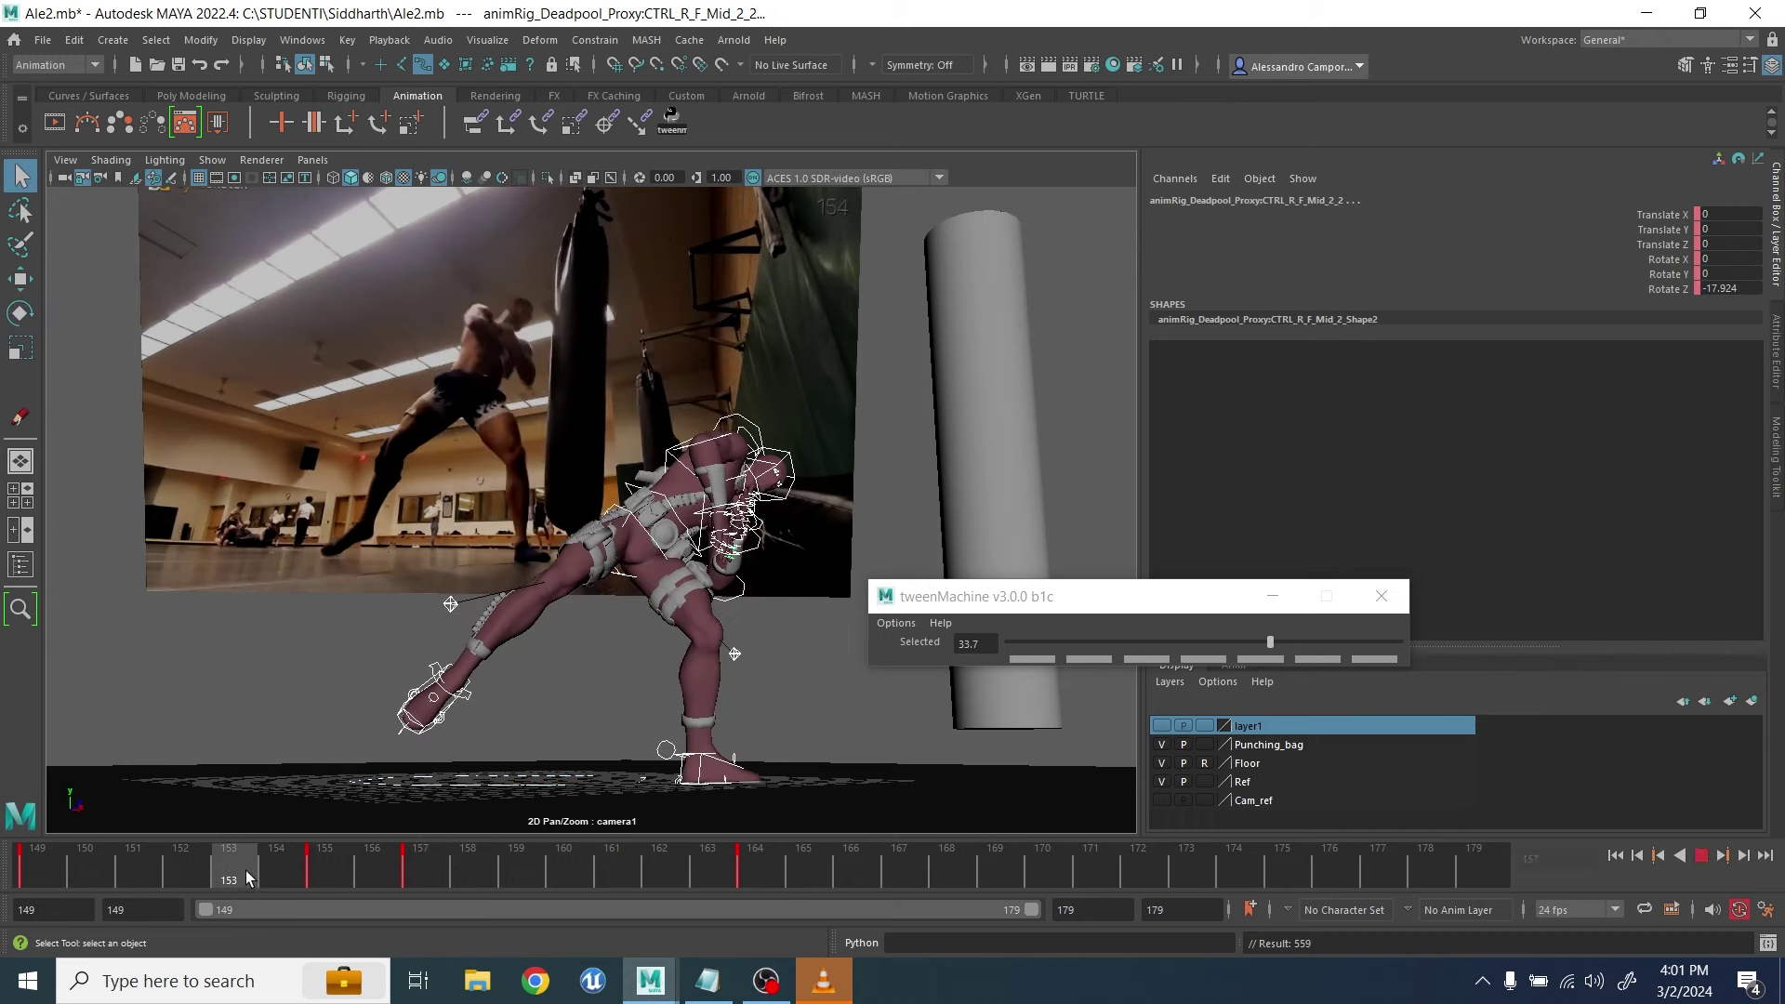
left_click_drag(1255, 649, 1306, 641)
left_click(591, 498)
left_click_drag(614, 484, 648, 517)
left_click_drag(806, 601, 808, 603)
left_click_drag(1305, 642, 1247, 645)
left_click(652, 518)
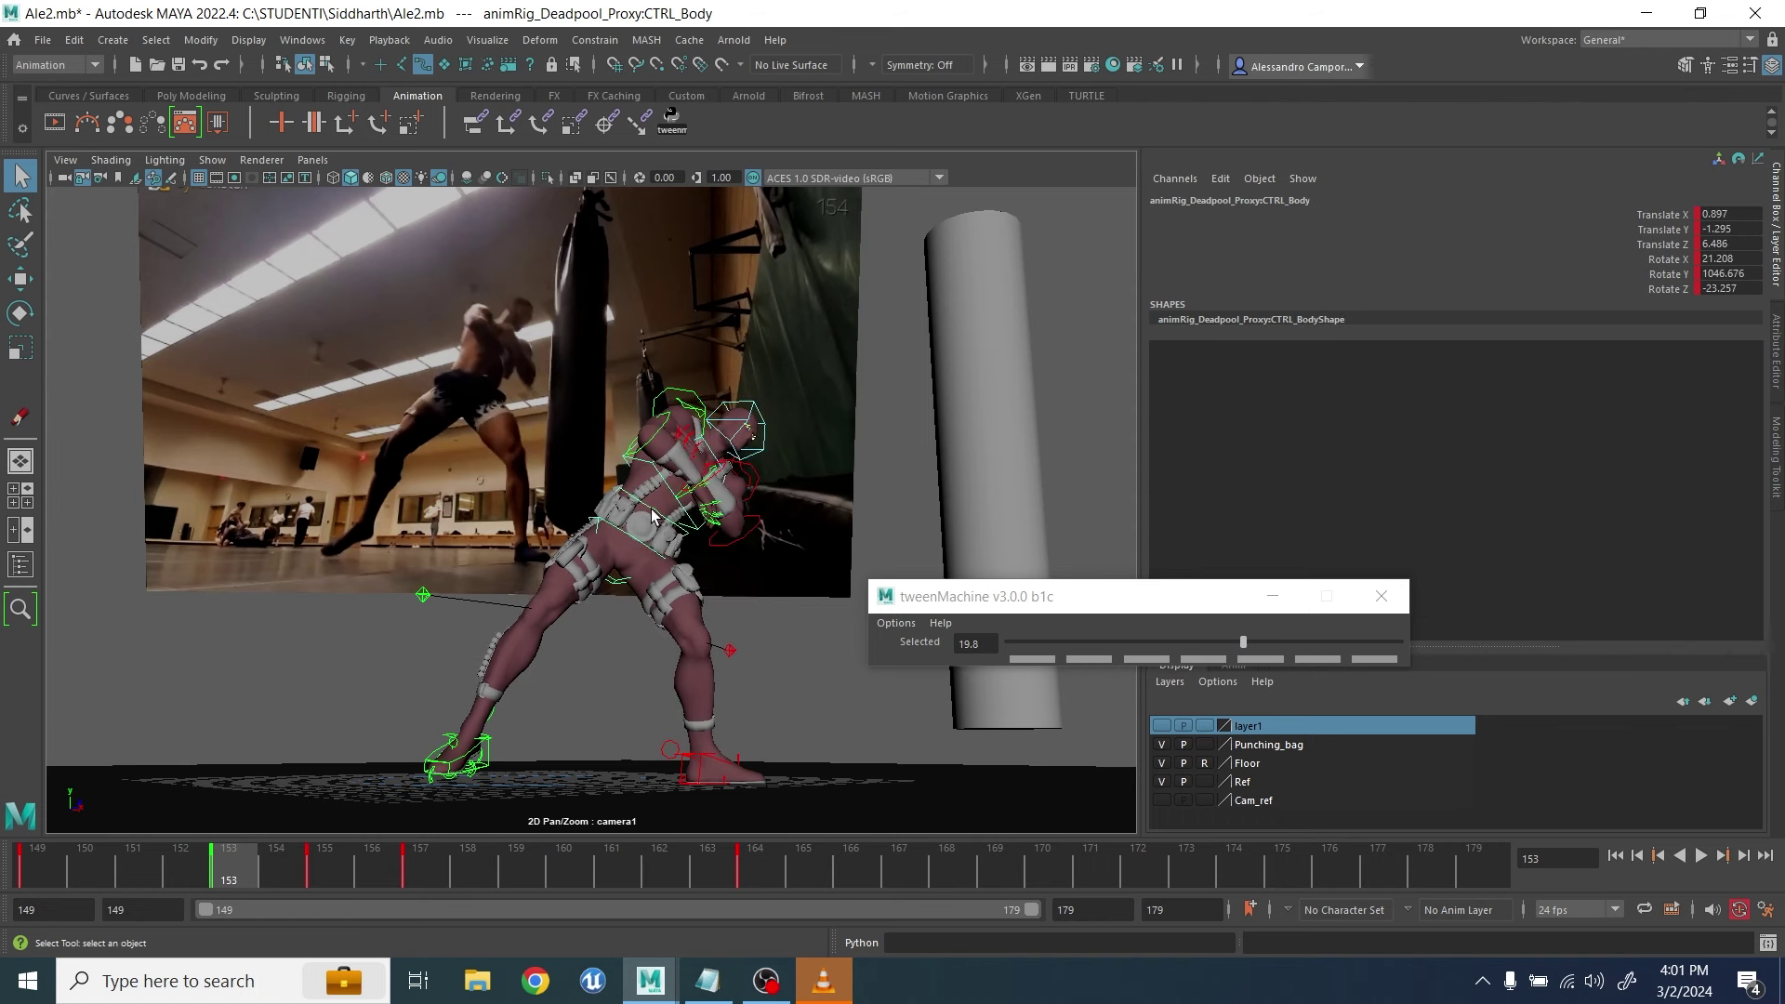
left_click_drag(671, 474, 668, 479)
key("q")
Rotate the right toe tip control and blend the right foot with tweenMachine at about 75 at frame 153
left_click(431, 779)
key("e")
left_click_drag(357, 742, 366, 726)
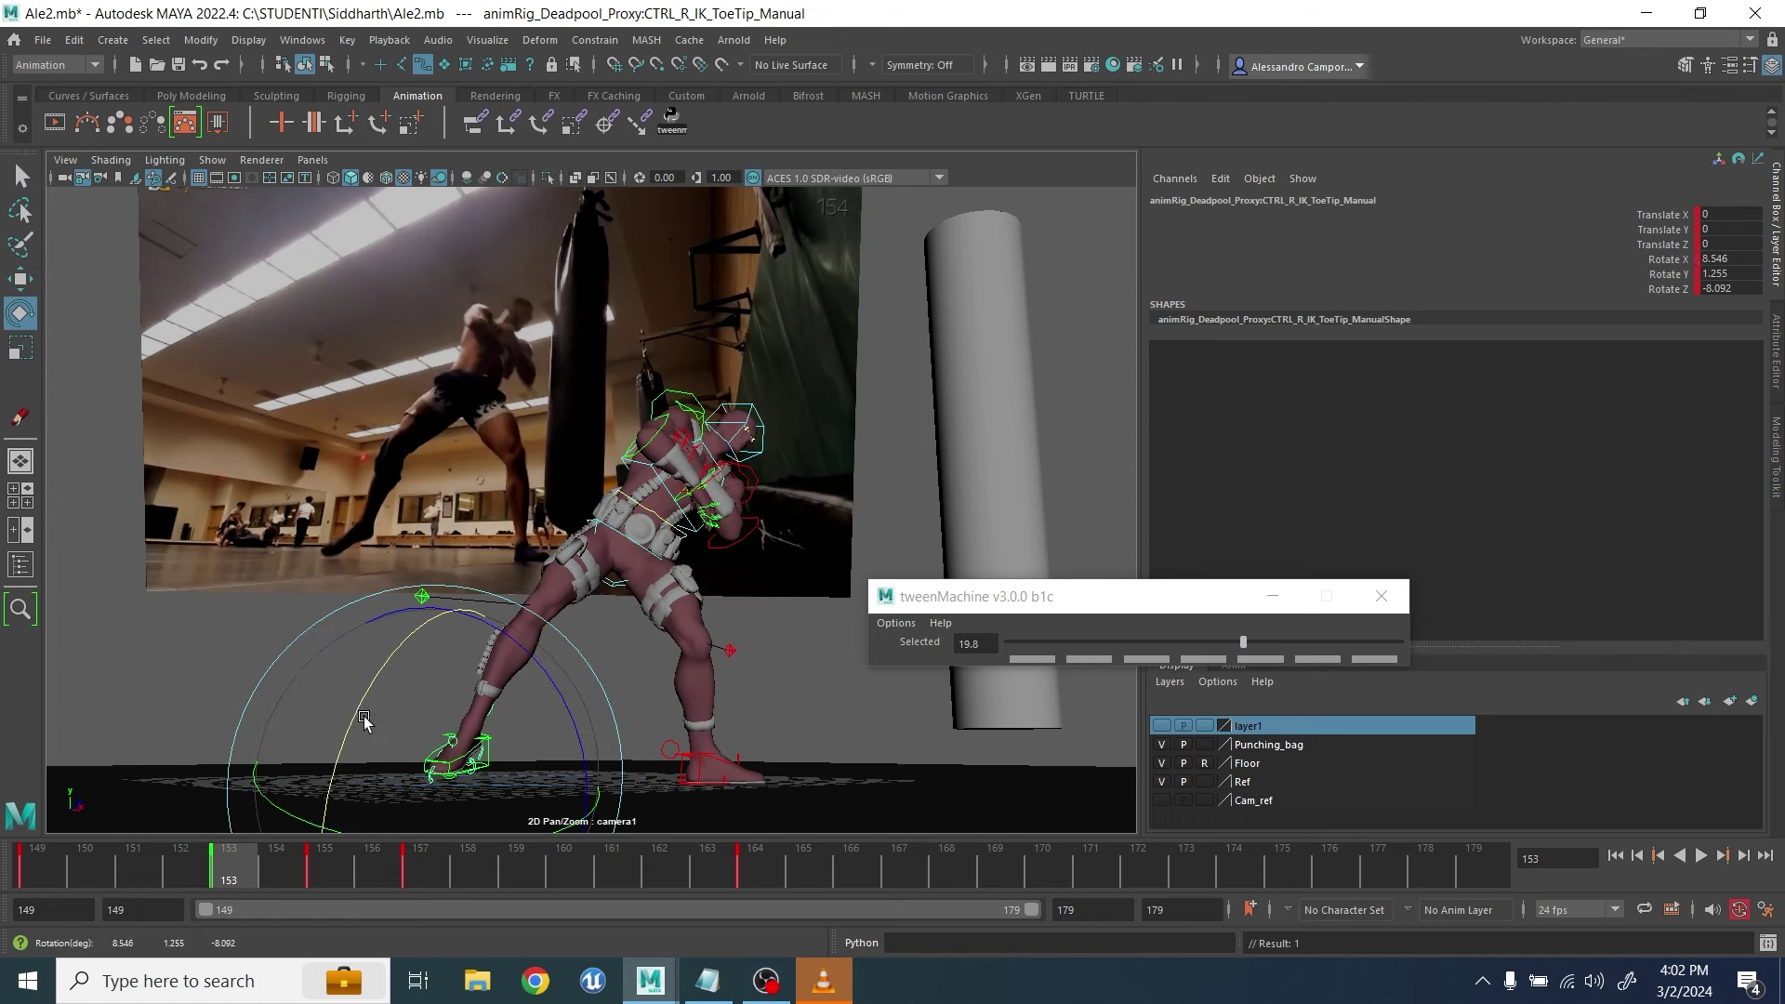
key("q")
left_click(488, 744)
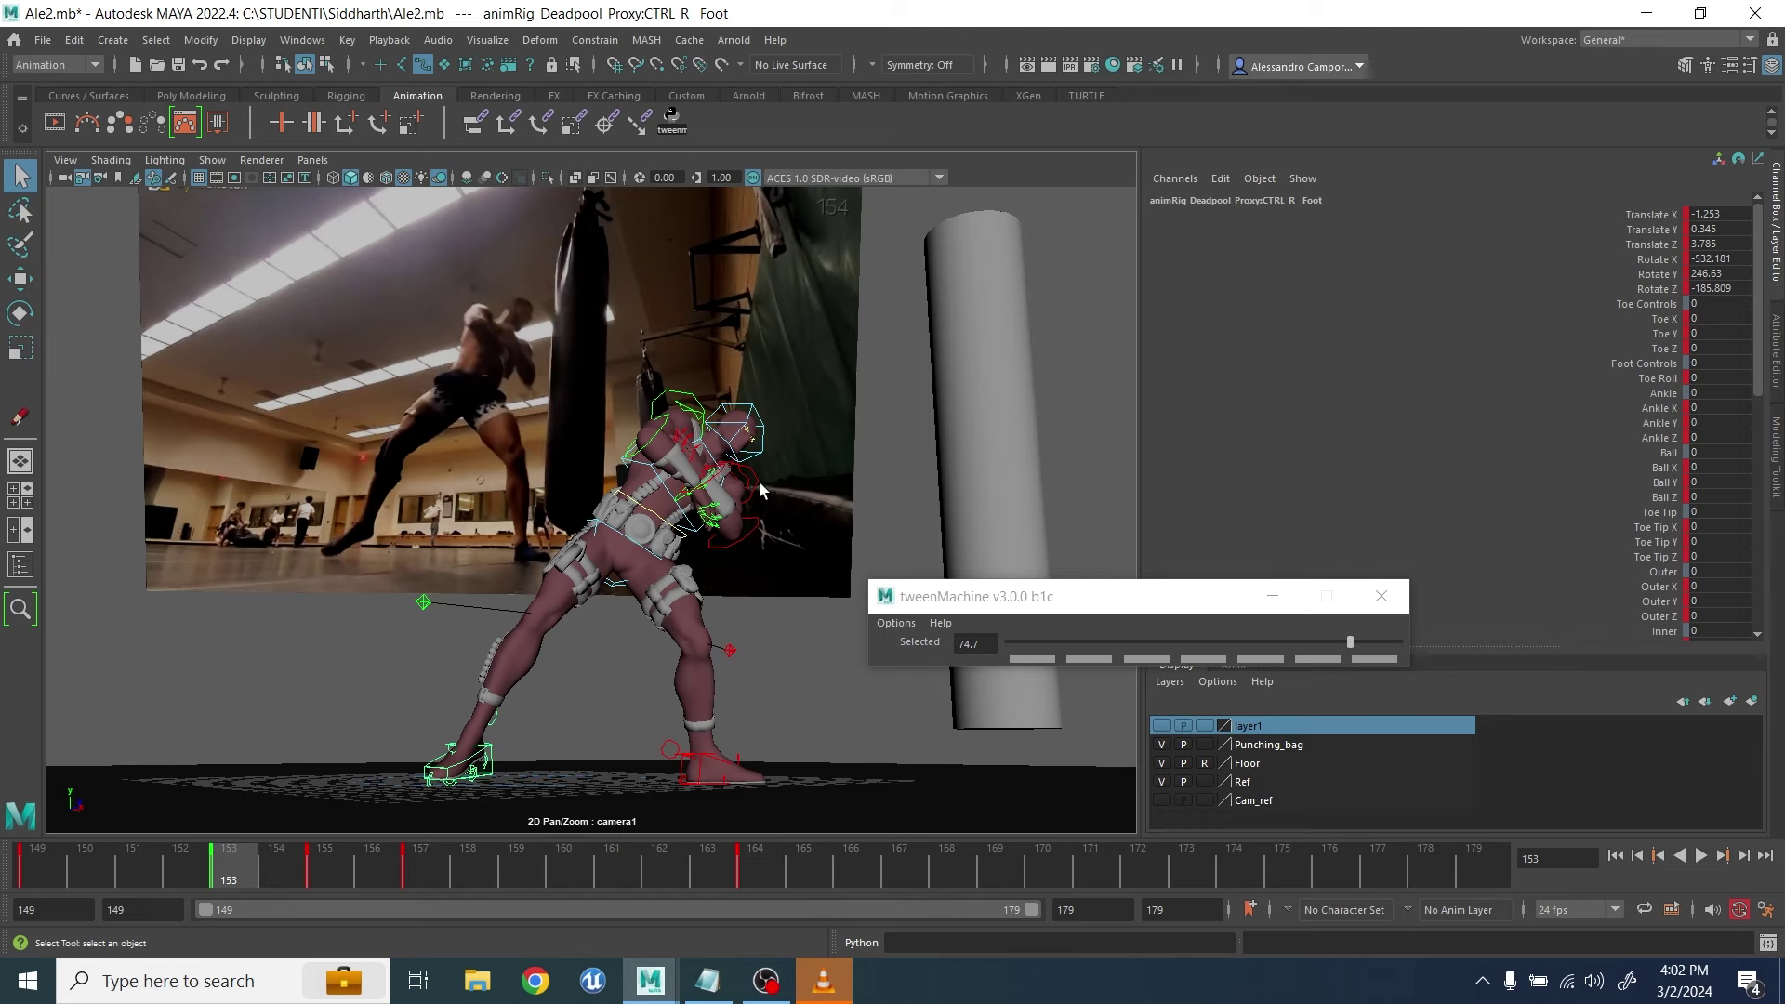
left_click(760, 490)
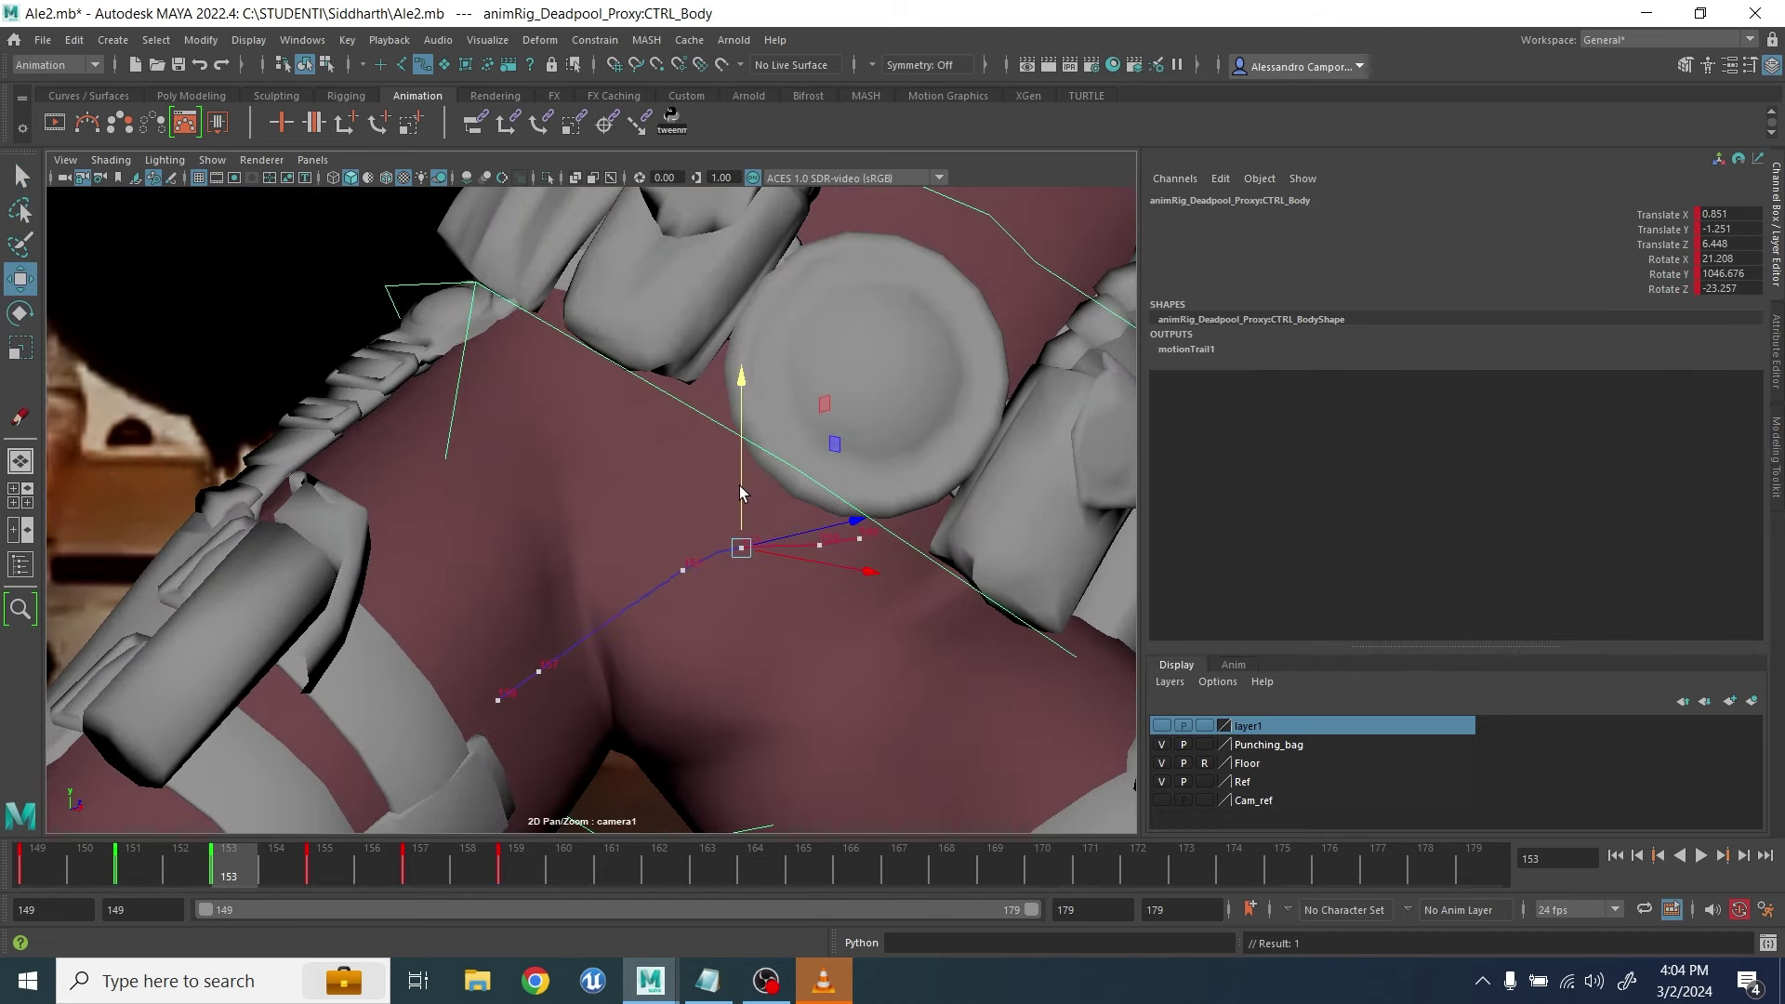
Smooth the body's motion trail by raising the control at frame 153 and moving it to about X -0.19, Y -1.99 at frame 157
mouse_move(739, 485)
left_mouse_down()
mouse_move(827, 482)
mouse_move(818, 465)
mouse_move(738, 465)
left_mouse_up()
key("period")
key("period")
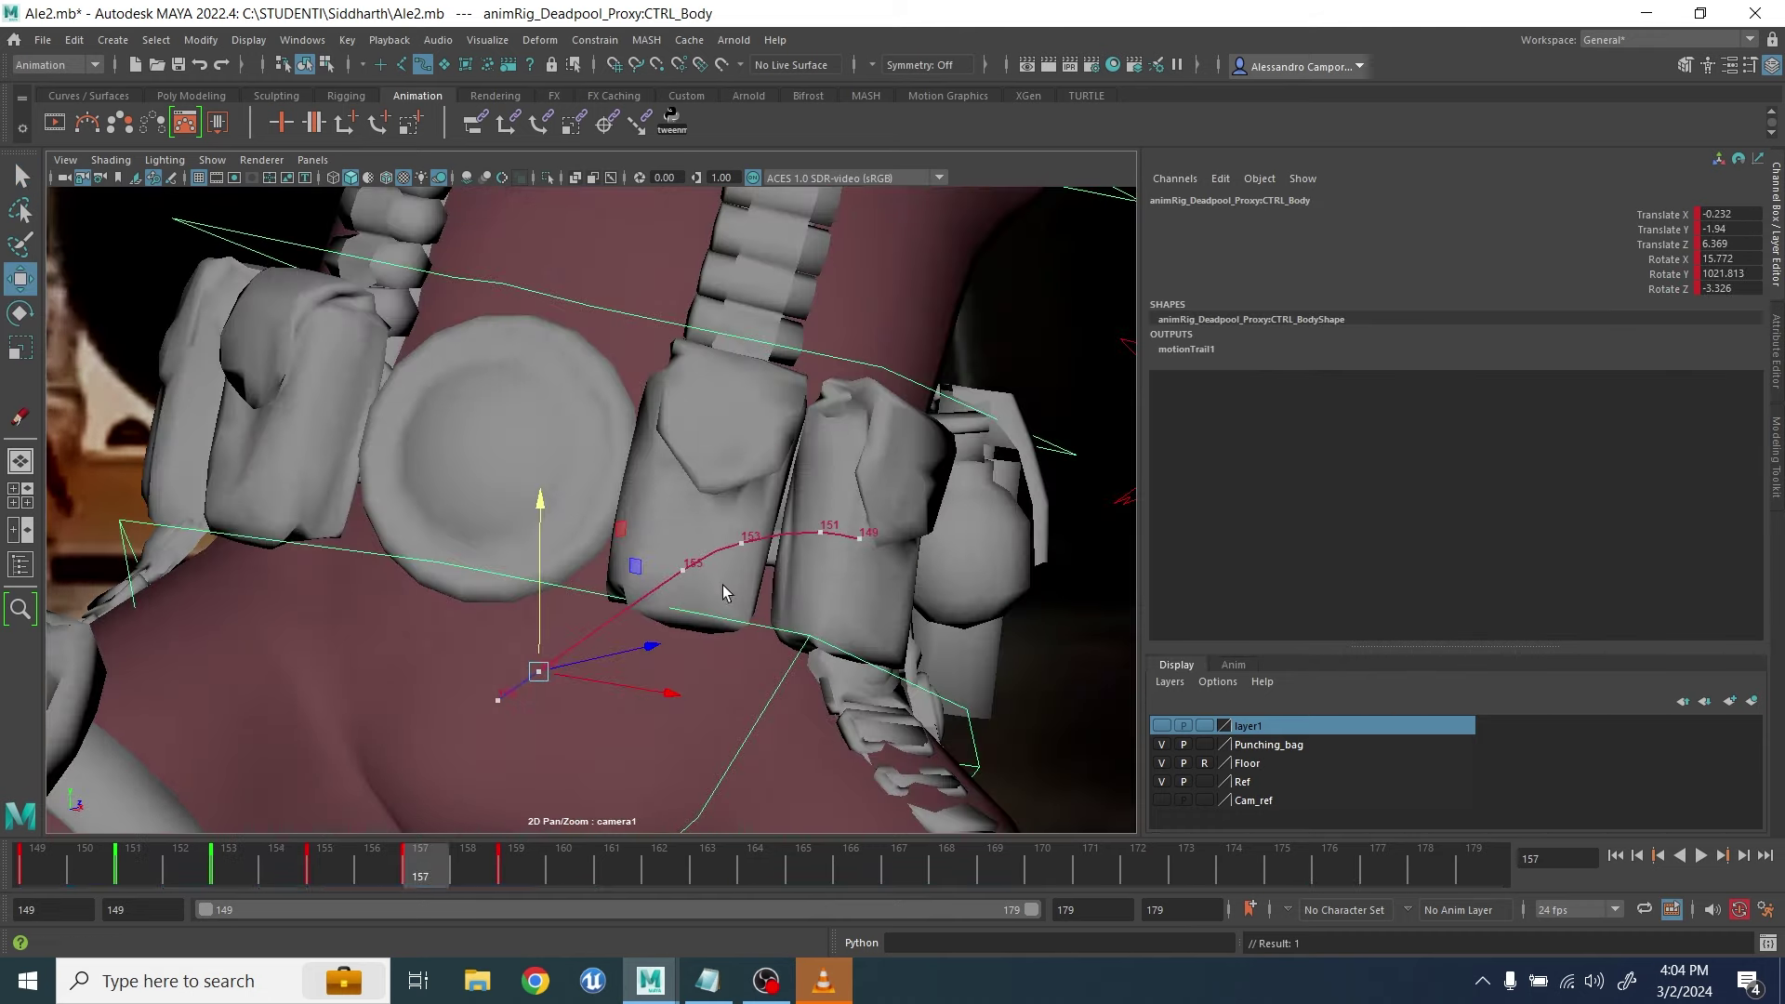
left_click_drag(664, 695, 675, 698)
left_click_drag(548, 612, 553, 628)
In the Graph Editor, raise the body control's Translate Y key near frame 153 and set its Translate Z key at frame 151 to about 6.53
key("alt+Tab")
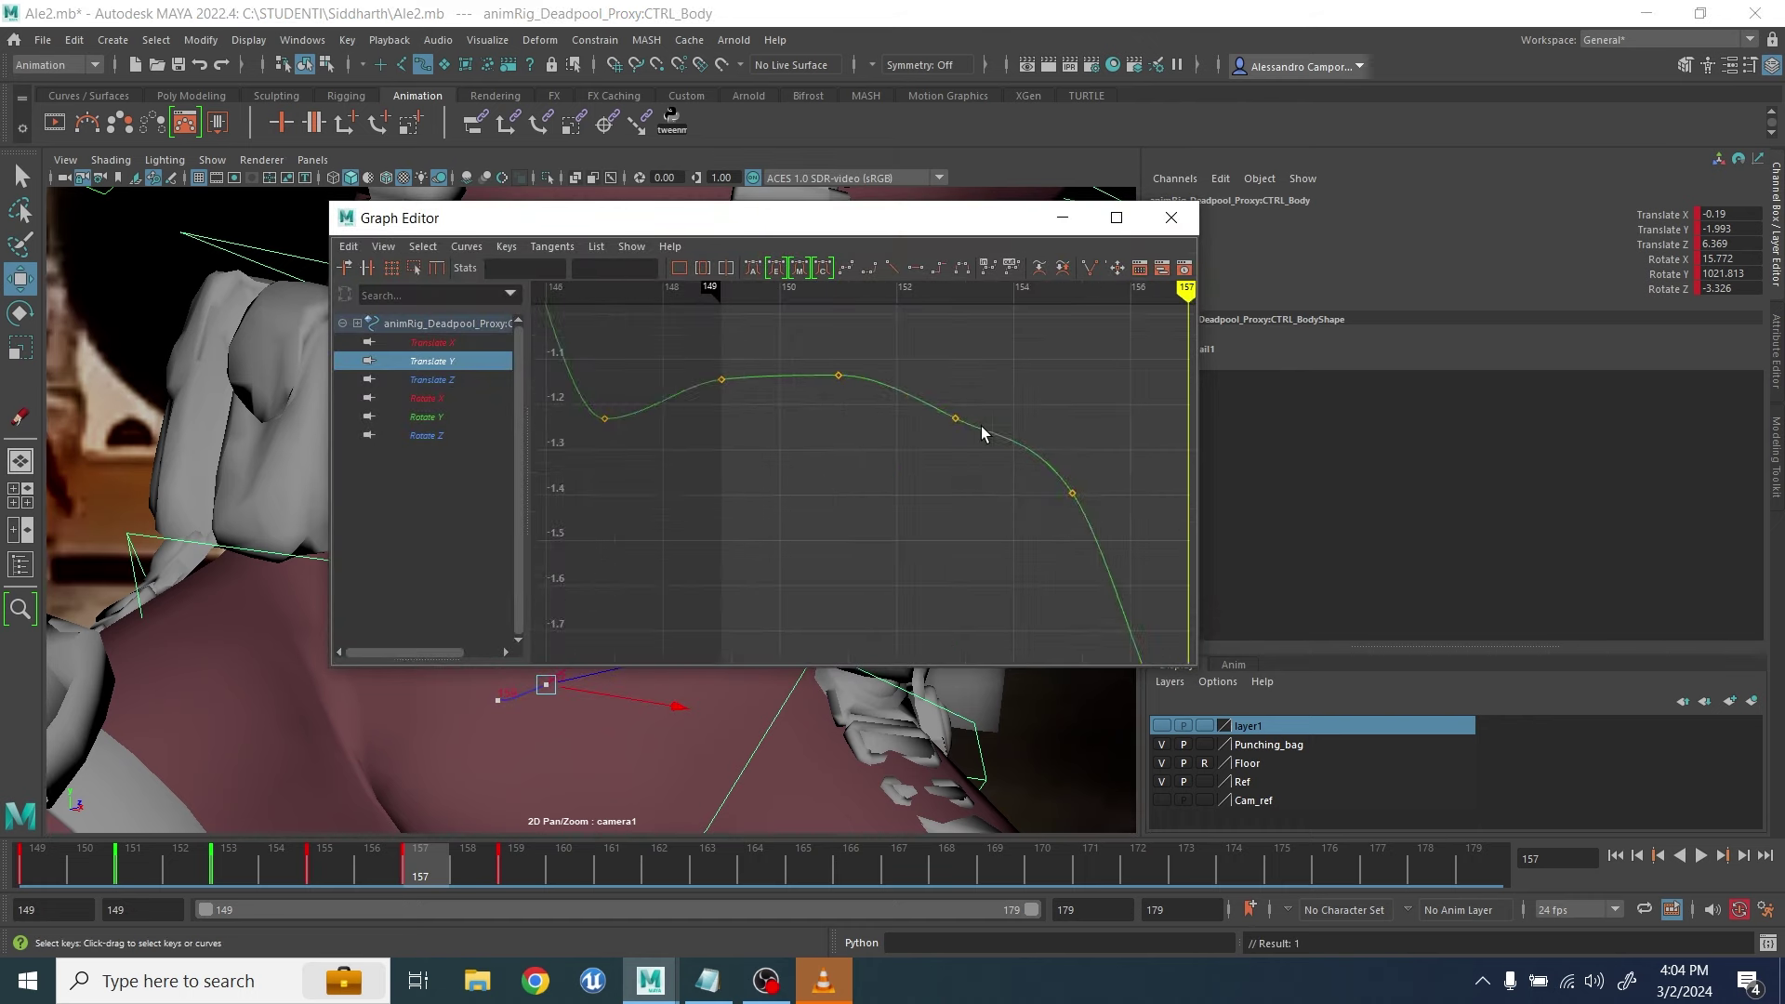
right_click_drag(985, 434, 985, 371, "alt+shift")
middle_click_drag(984, 419, 937, 515, "alt")
left_click_drag(929, 469, 883, 510)
middle_click_drag(872, 520, 872, 491)
key("Down")
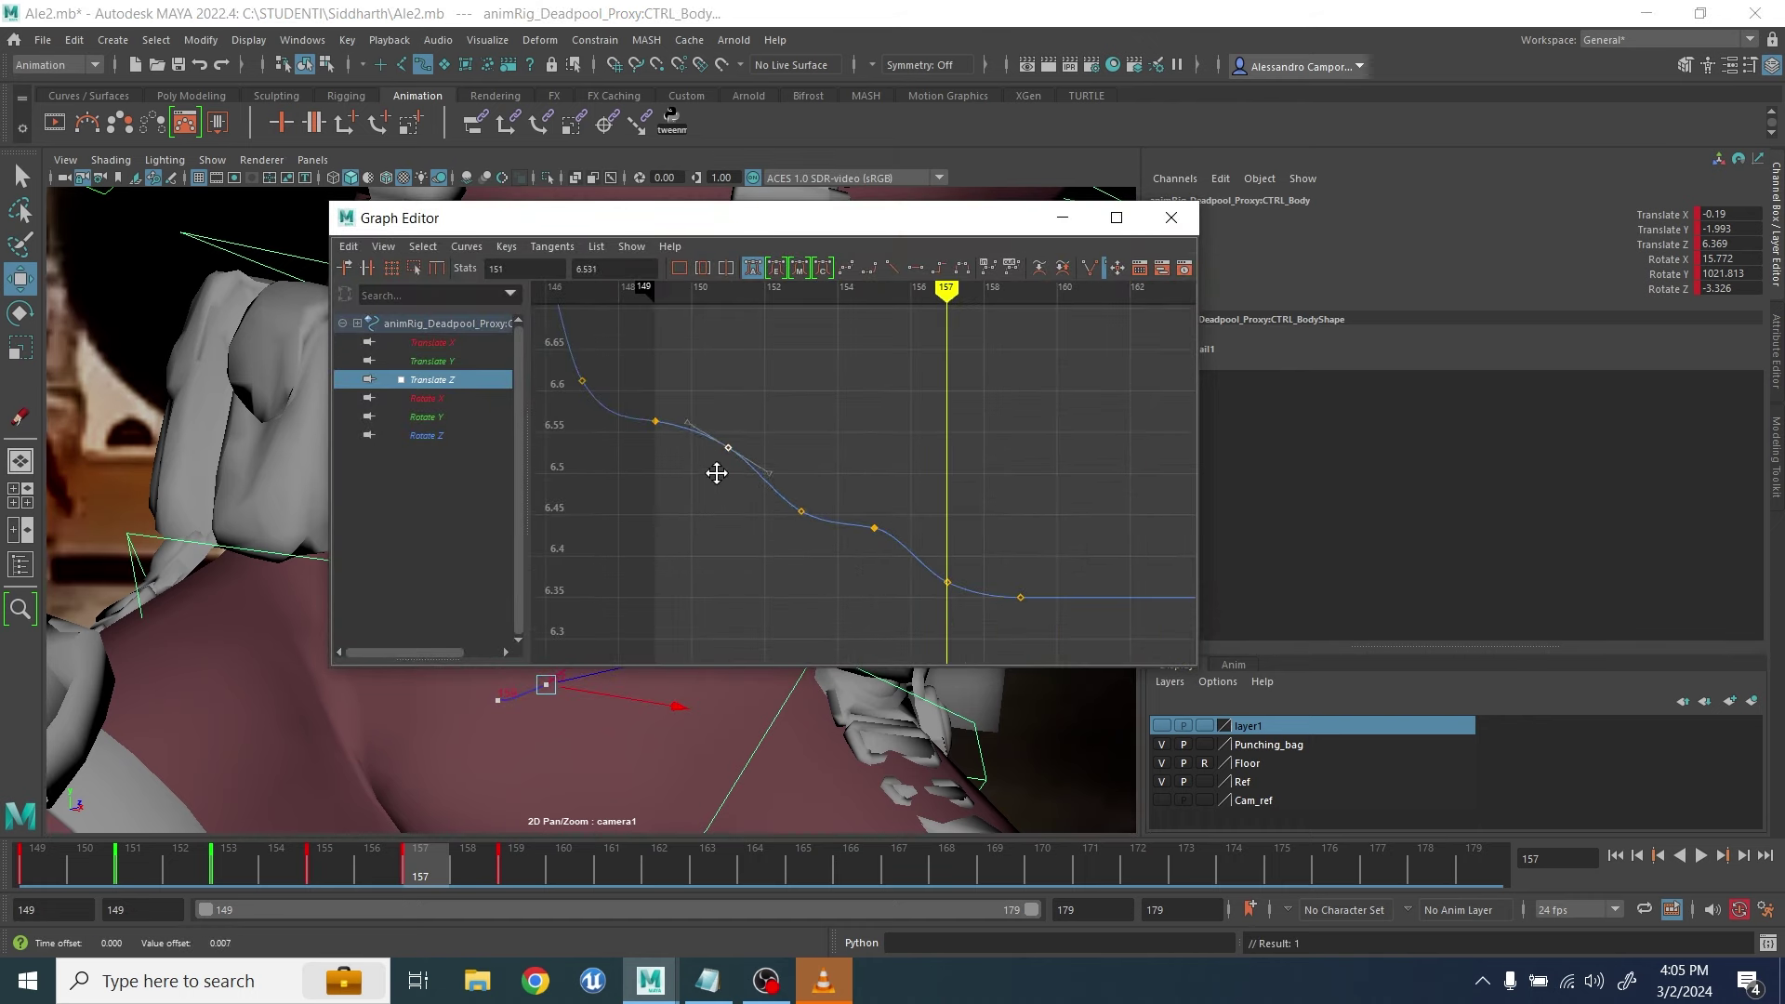
Smooth the body control's Translate X curve by raising one of its keys
key("Up")
key("Up")
left_click_drag(822, 483, 787, 526)
middle_click_drag(789, 502, 789, 476)
right_click_drag(833, 465, 936, 517, "alt")
key("alt+Tab")
Move the body control to about X -0.59, Y -2.22 at frame 161 and set a key
key("backslash")
key("period")
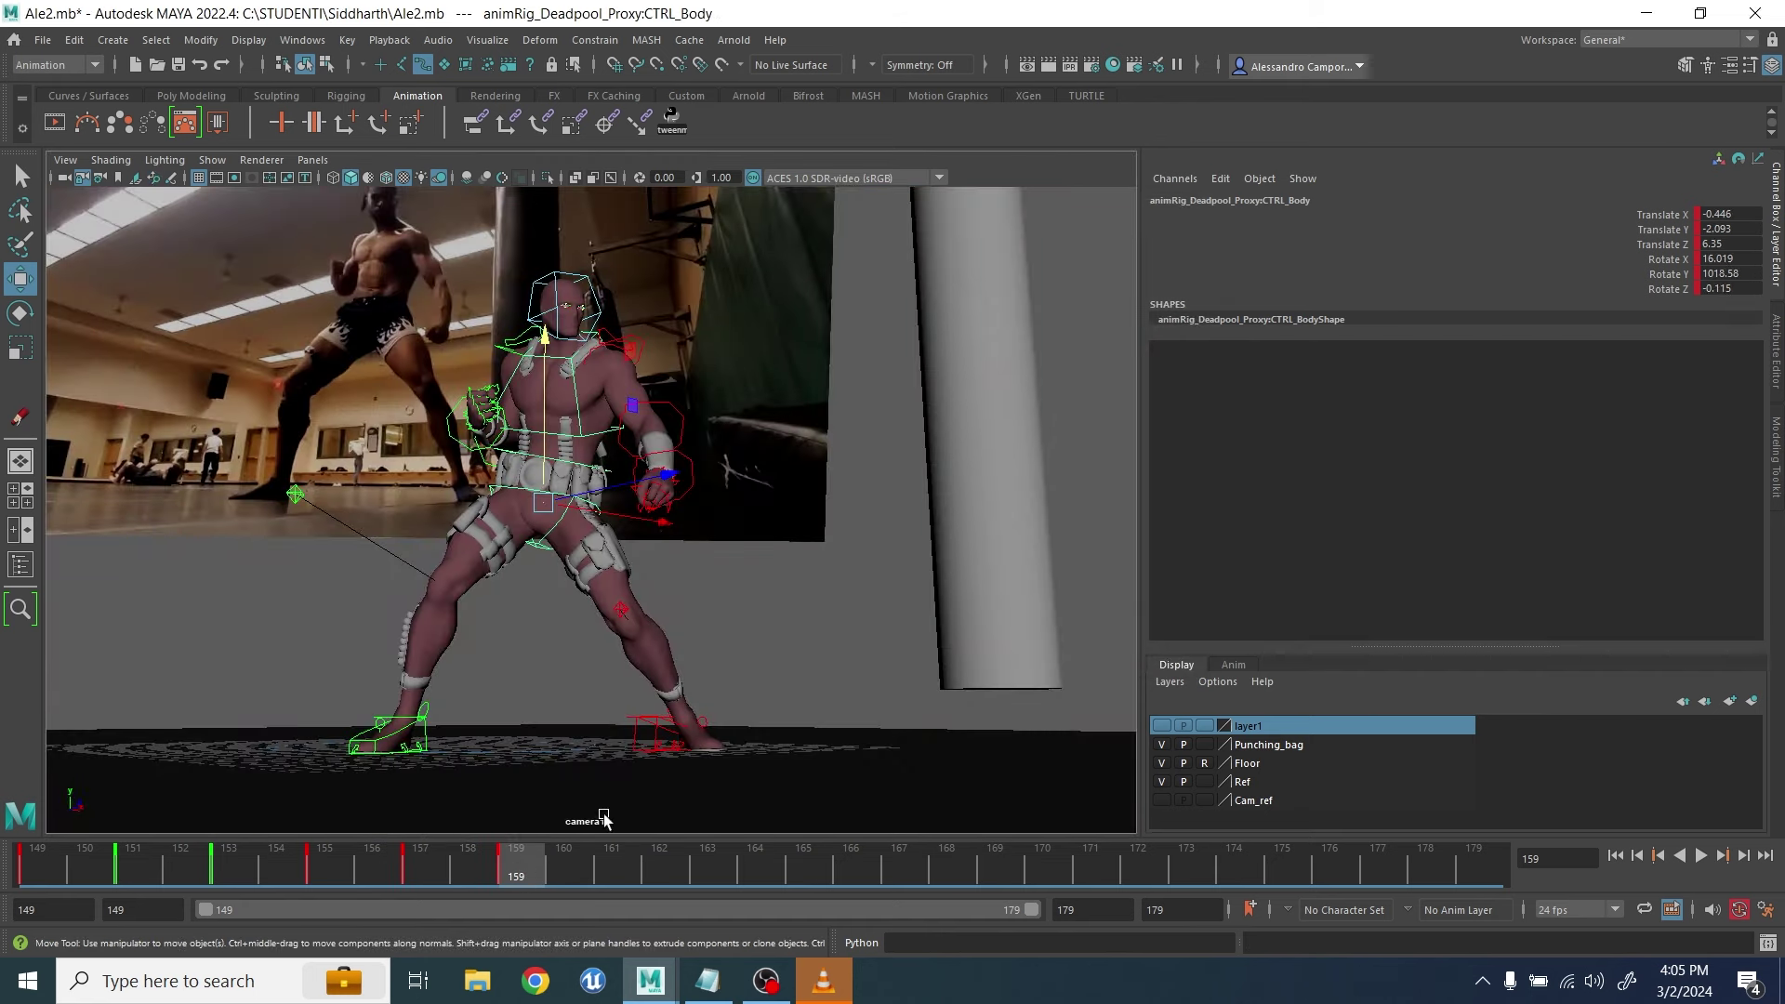
left_click(605, 872)
left_click_drag(554, 548, 601, 523)
key("s")
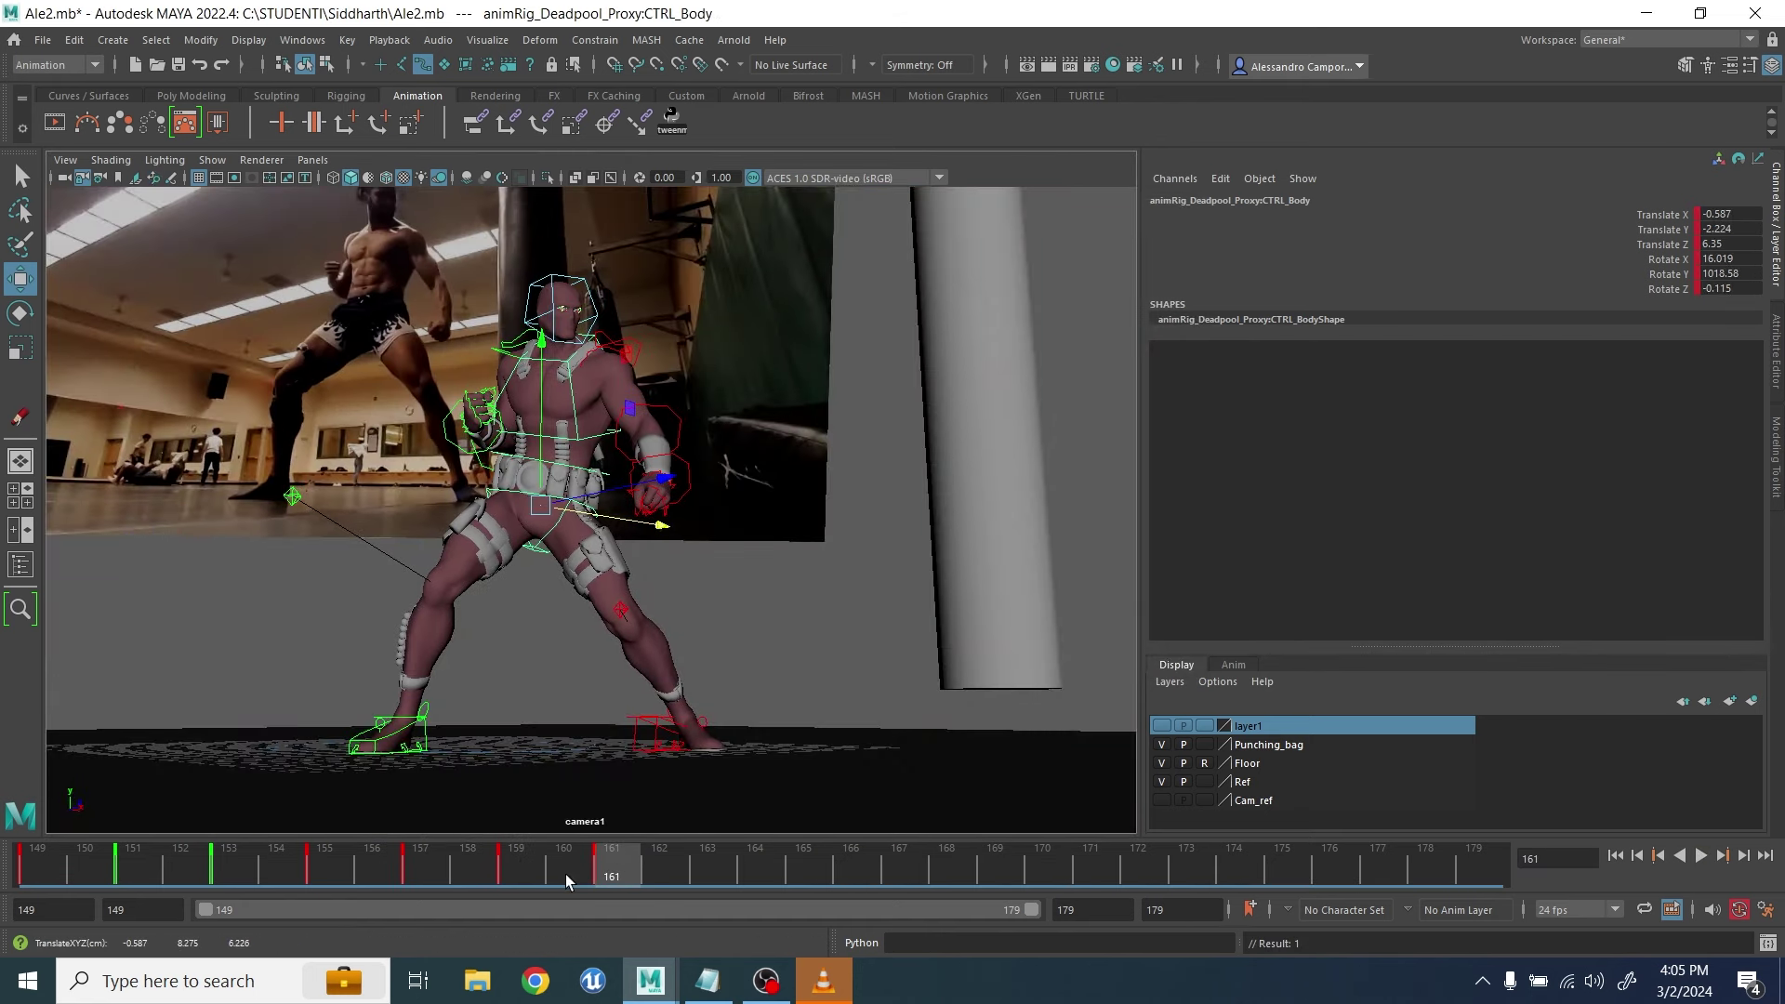
Raise the body control and shift it along X at frame 163
left_click_drag(567, 882, 707, 881)
left_click_drag(541, 450, 541, 447)
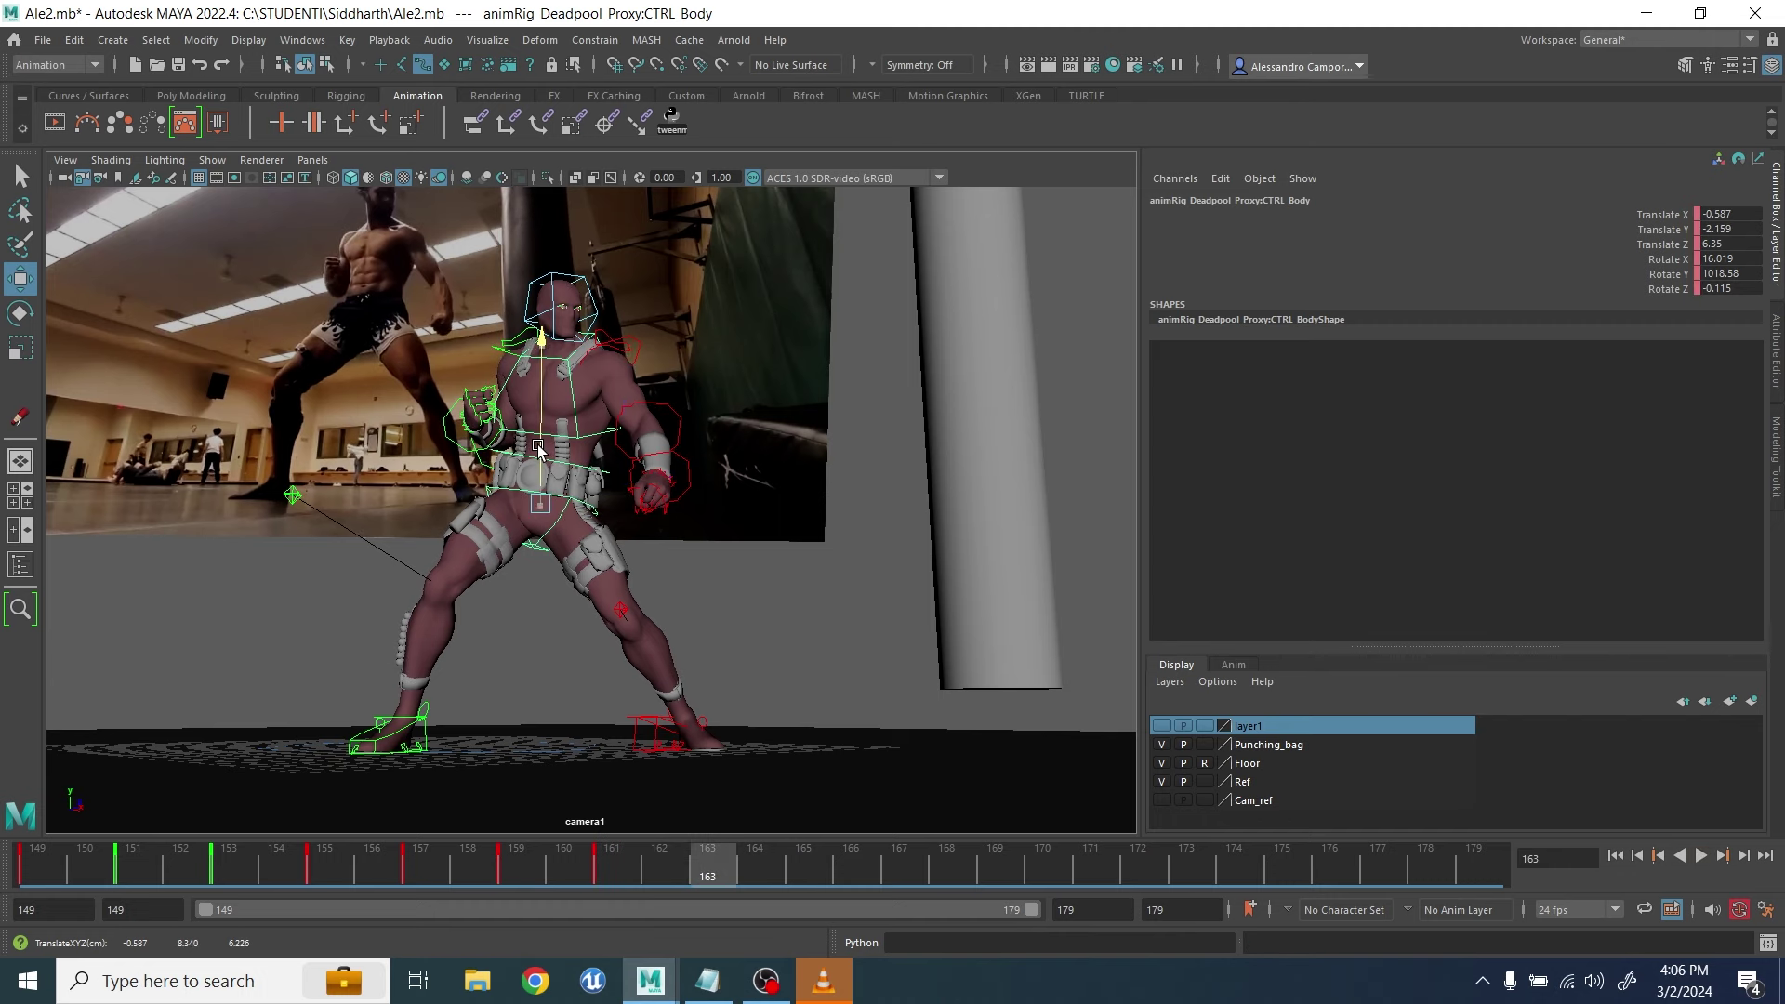
left_click_drag(647, 526, 644, 525)
Move the body control to about X -0.79, Y -2.13 at frame 165 and about X -0.74 at frame 169
left_click_drag(735, 882, 801, 878)
left_click_drag(538, 444, 532, 446)
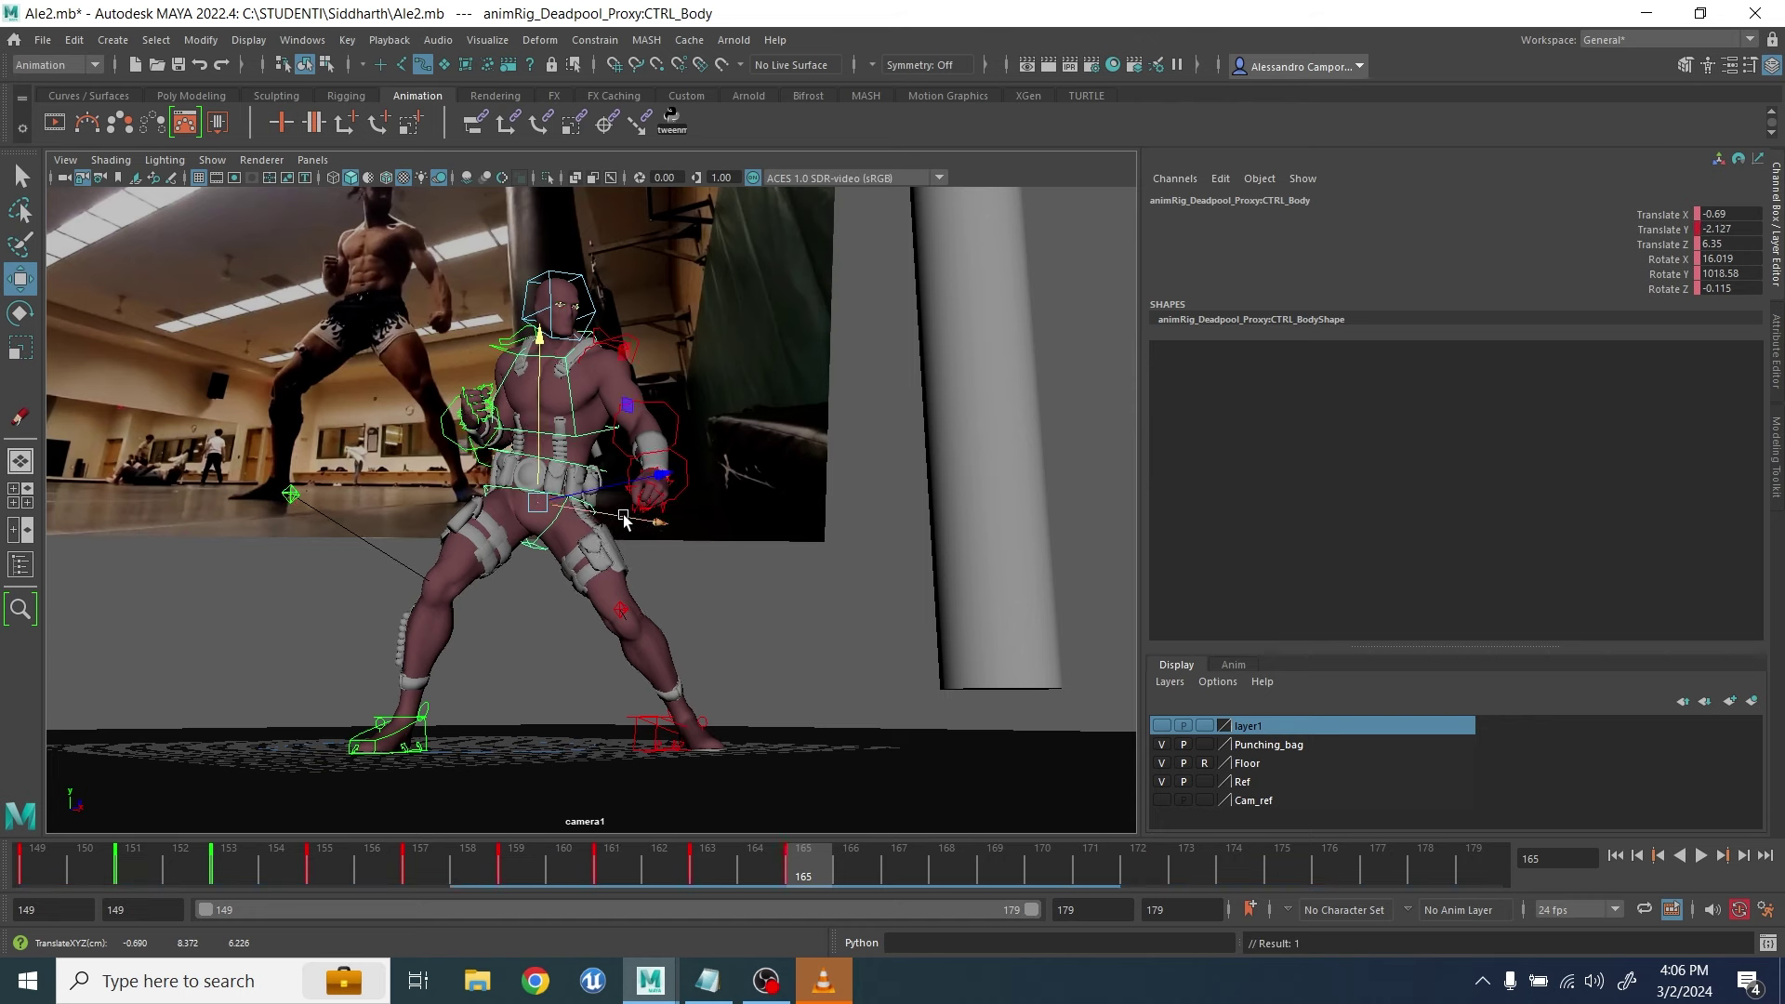
left_click_drag(802, 876, 891, 874)
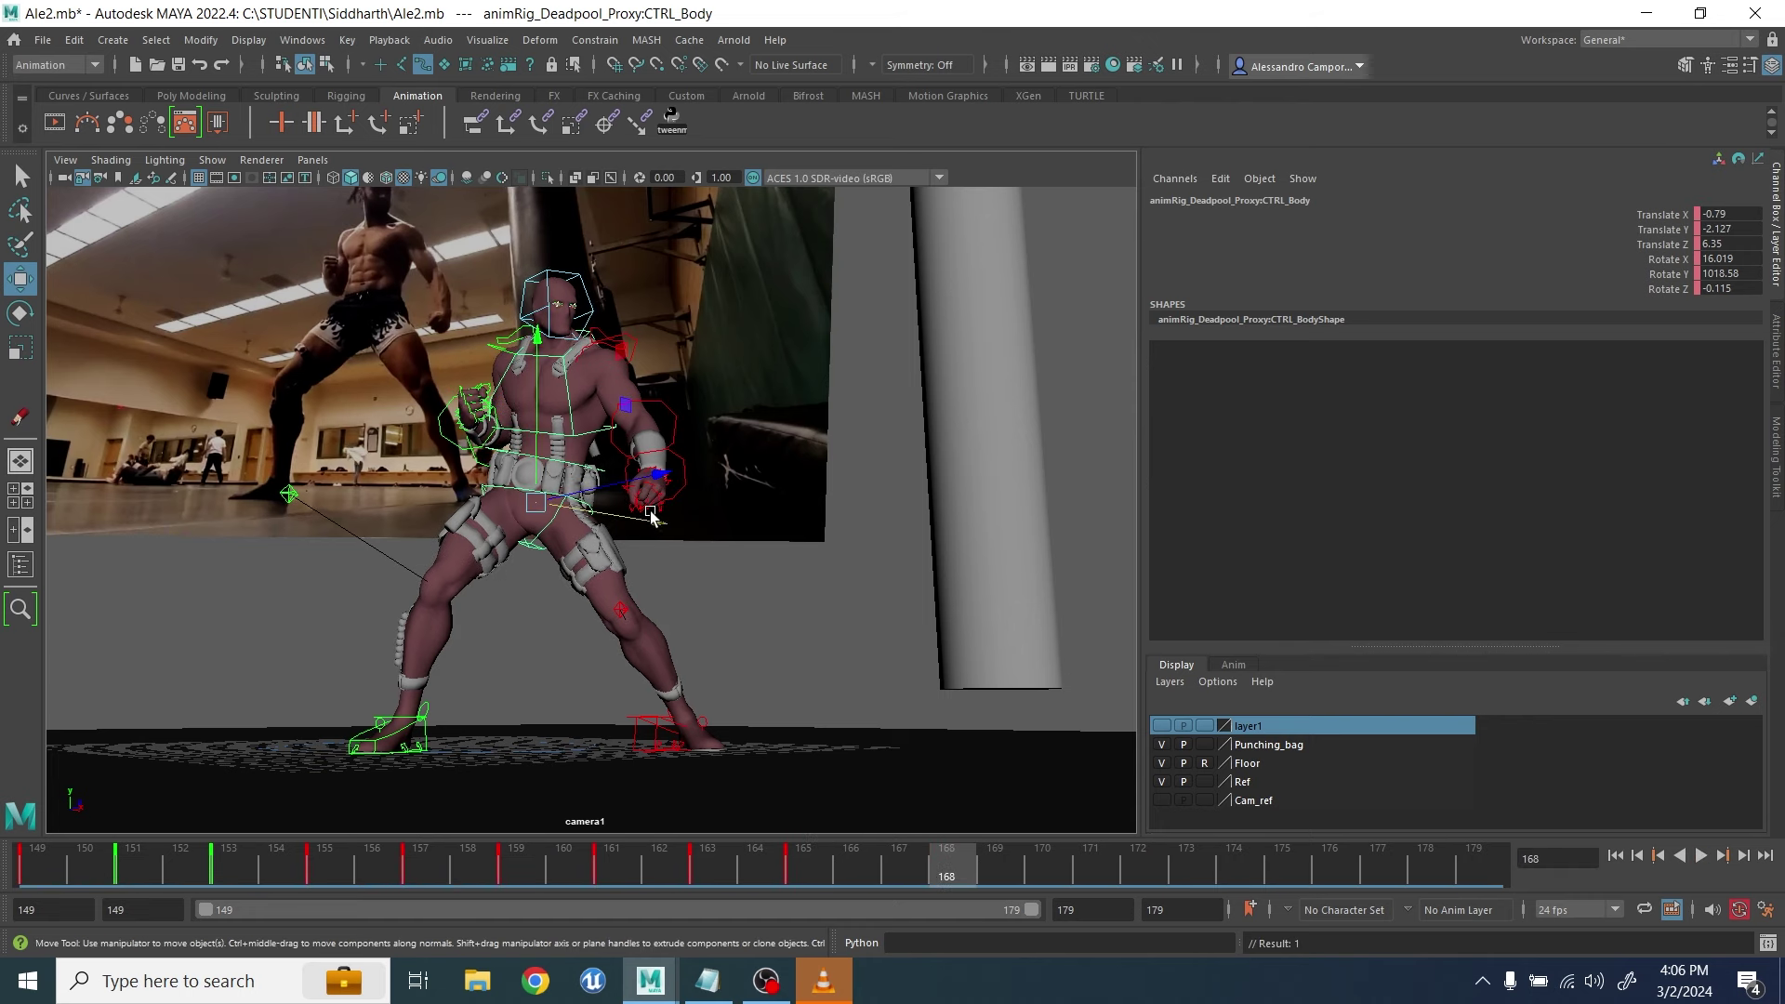
left_click_drag(650, 514, 796, 638)
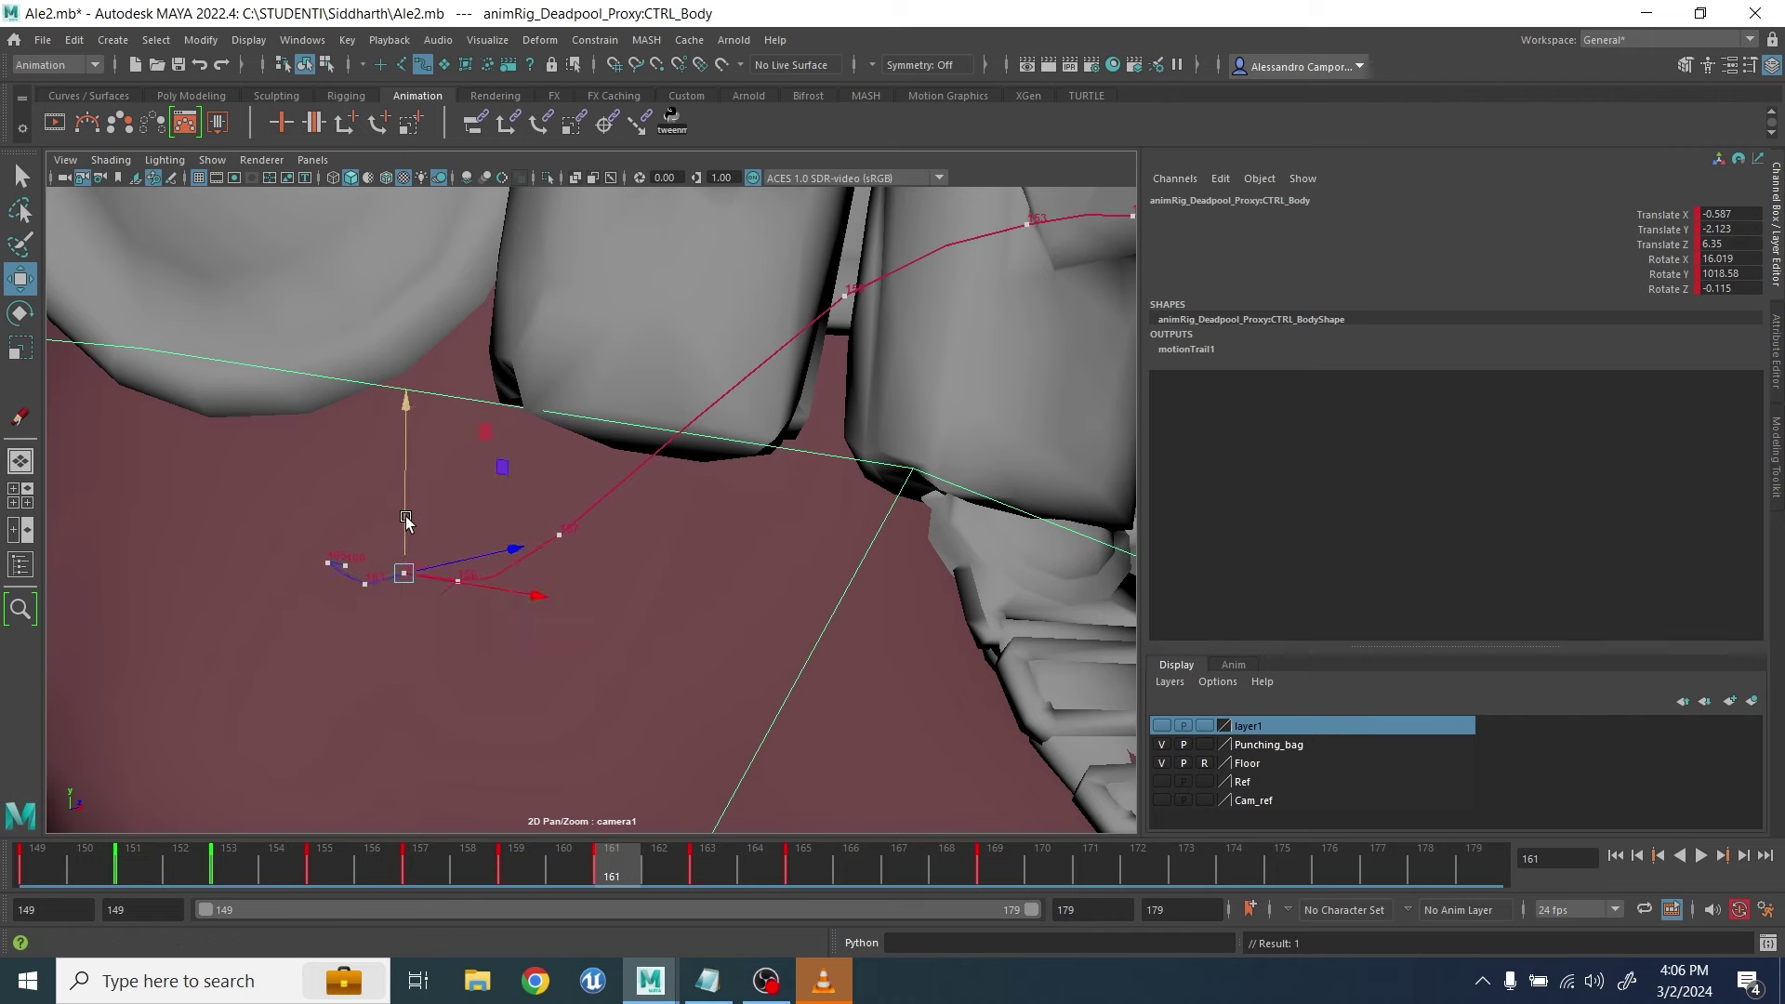
Open the Graph Editor on the body control's Translate Y curve and move the frame 161 key to frame 160 at about -2.125
key(".")
key(".")
key(".")
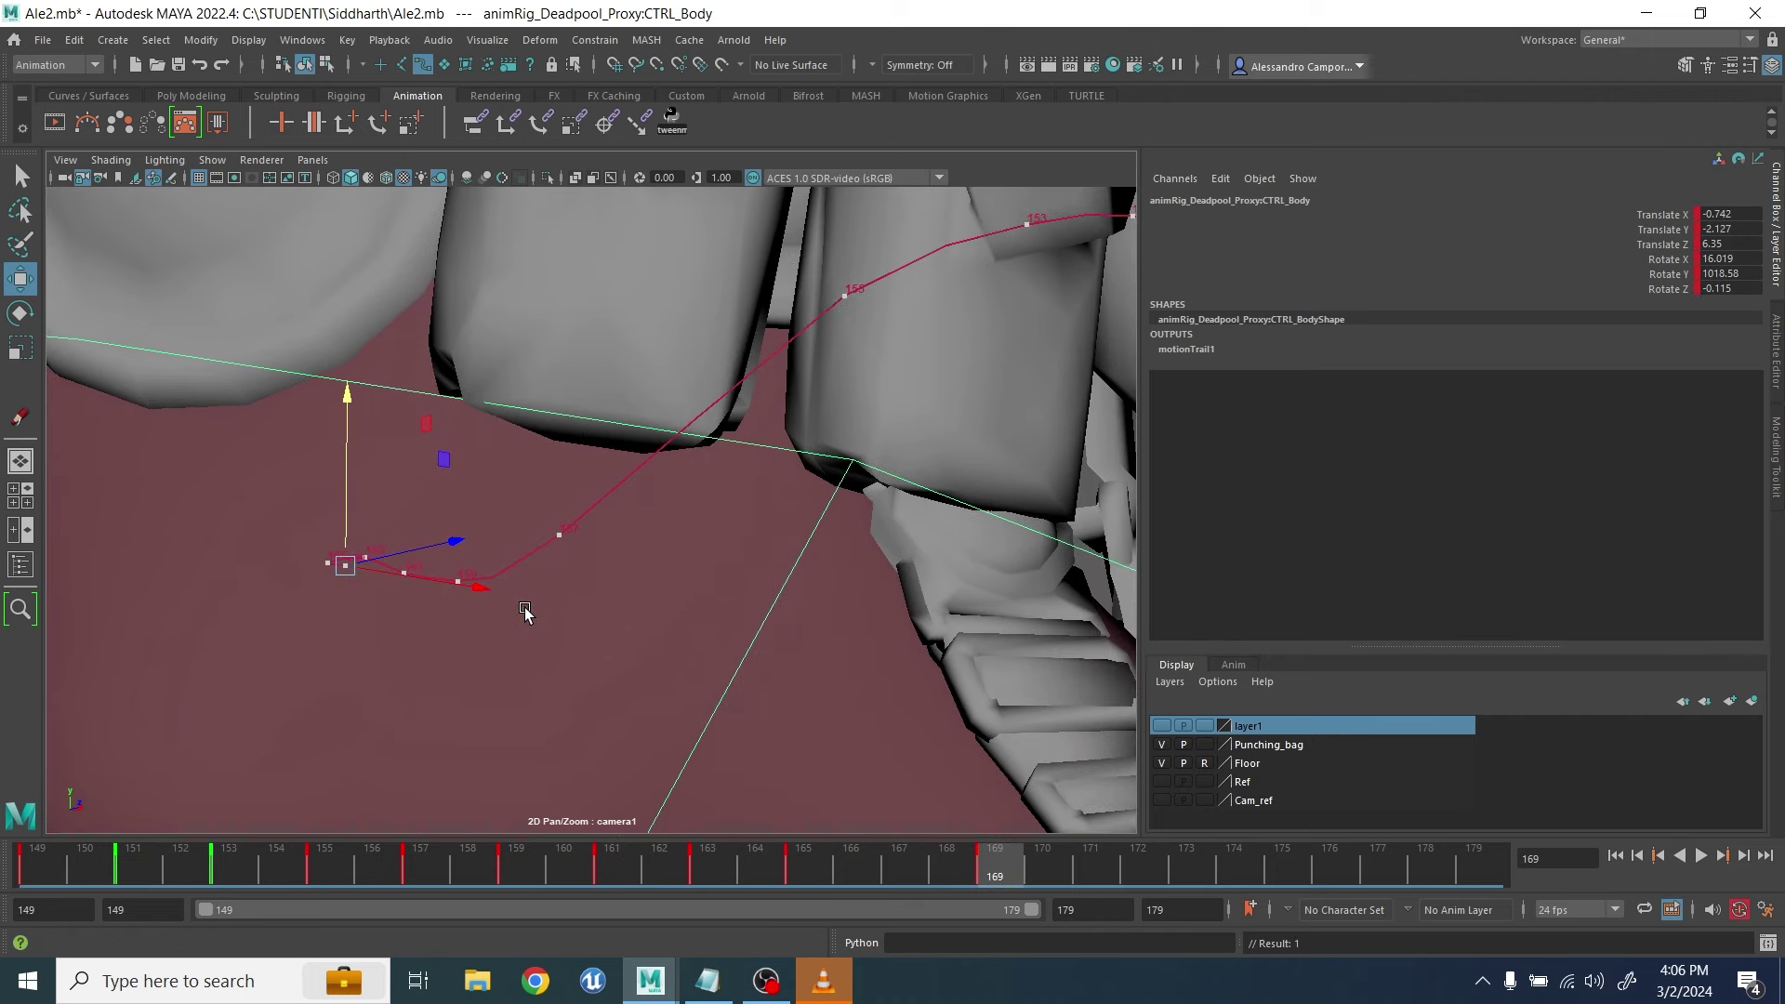
left_click(811, 870)
left_click(303, 40)
mouse_move(350, 170)
left_click(550, 170)
left_click(432, 360)
scroll(1004, 446, "up", 5)
middle_click_drag(985, 437, 845, 430, "alt")
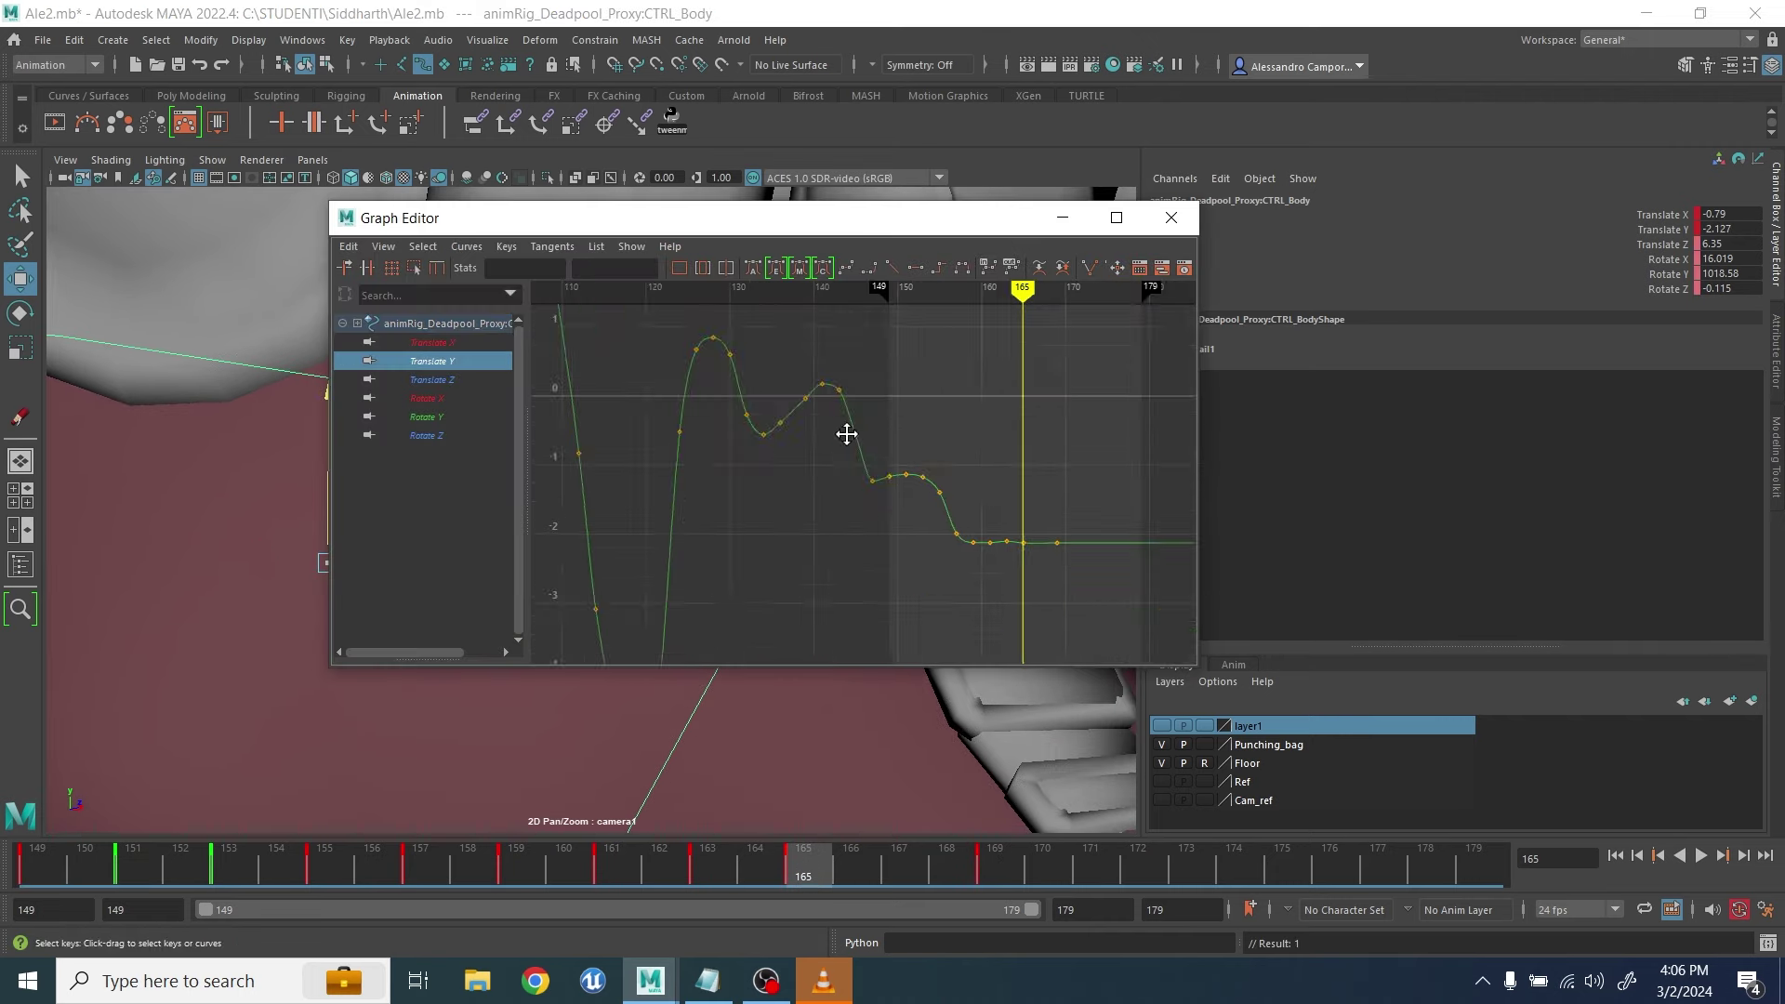
scroll(958, 502, "up", 6)
left_click_drag(884, 220, 1284, 222)
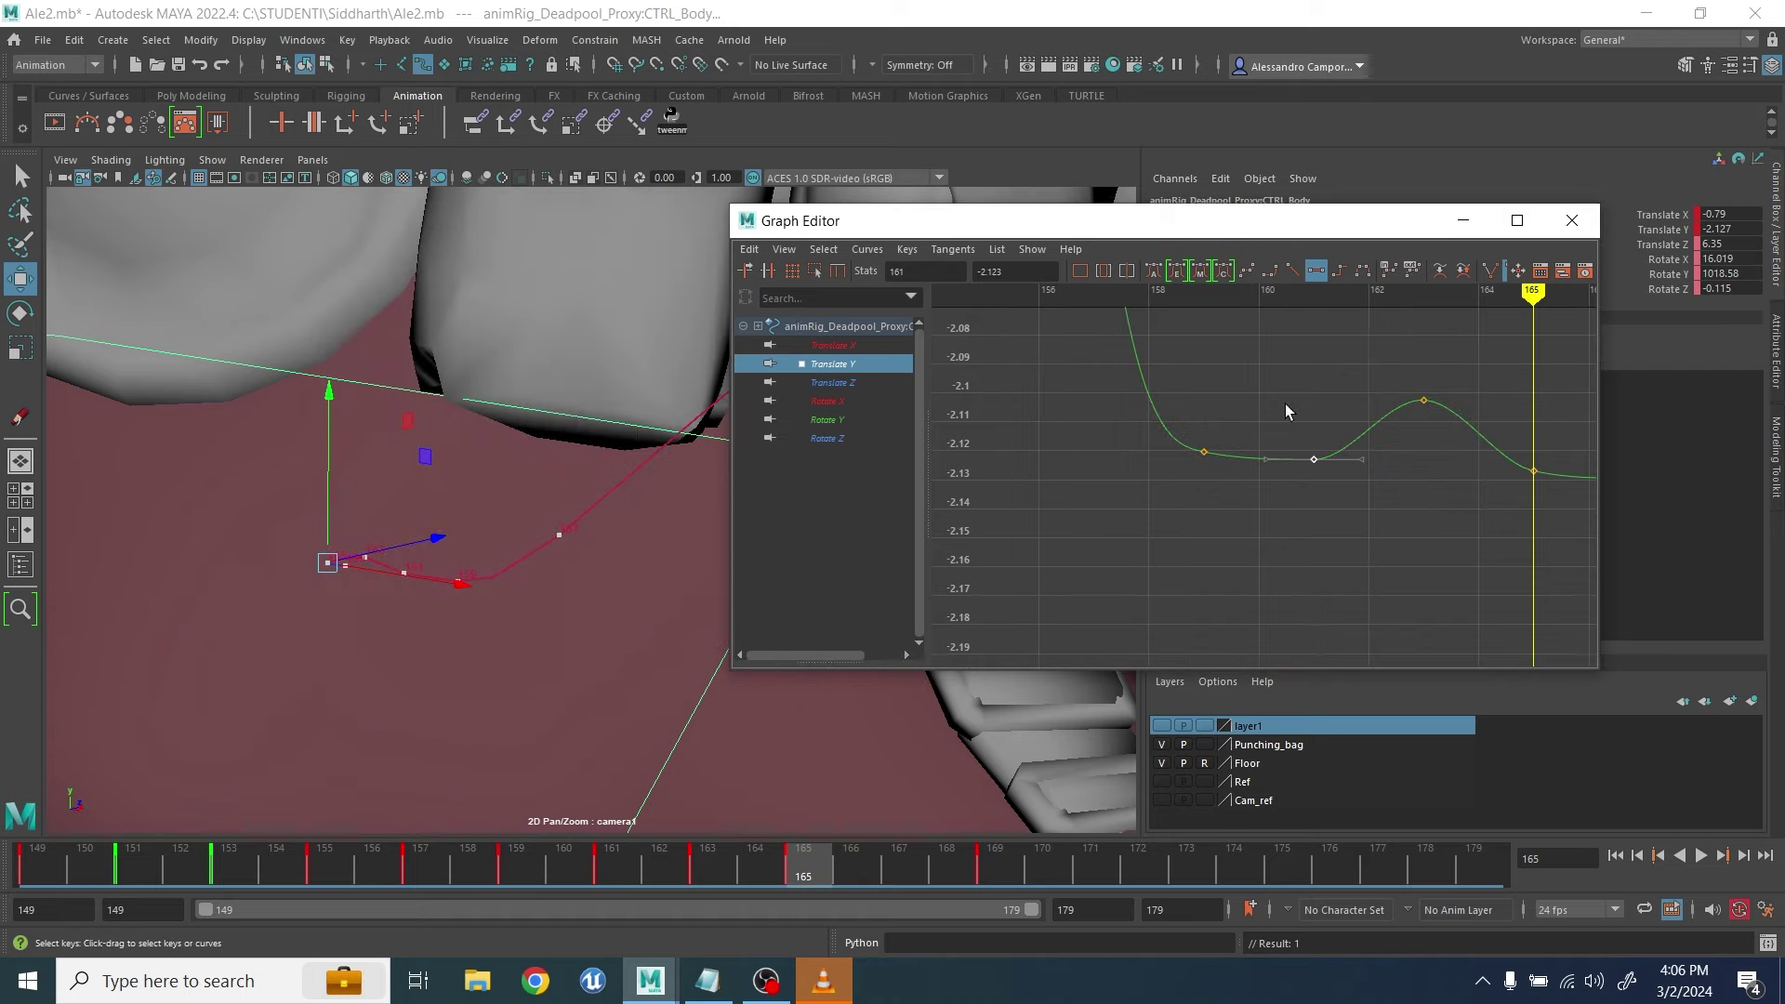
left_click_drag(513, 871, 560, 870)
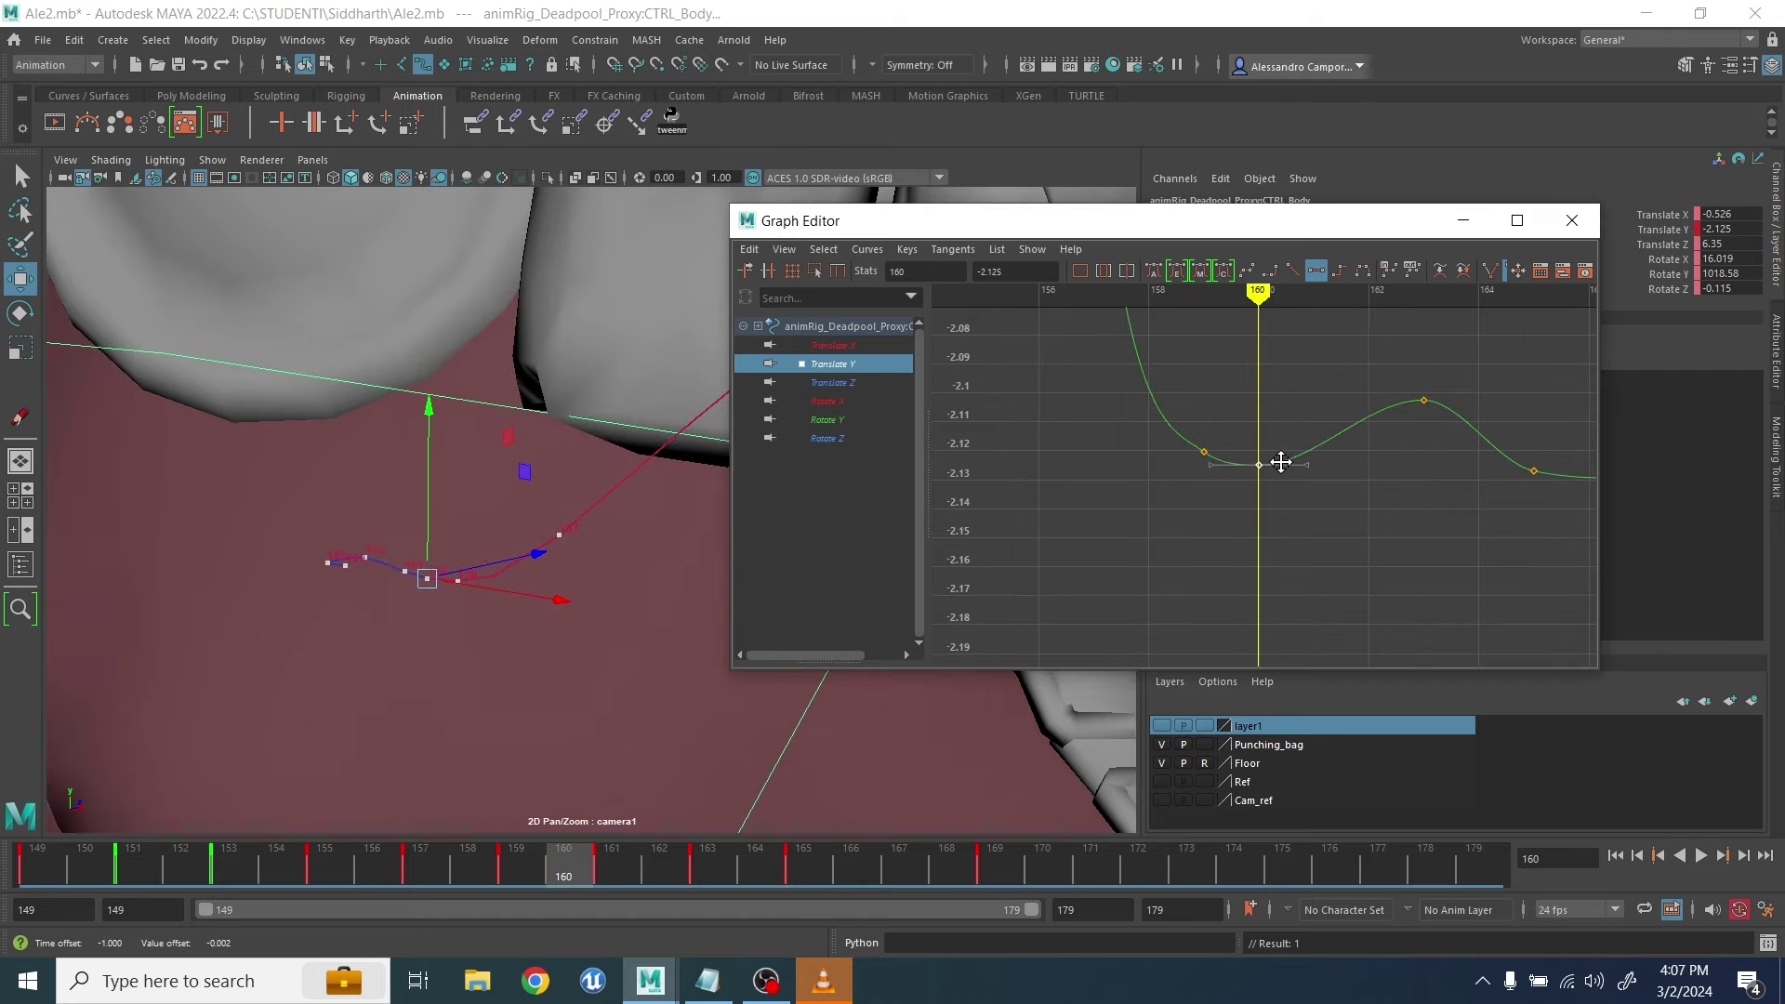
Scale the values of the body control's Translate Y keys from frame 163 to 169 closer together
middle_click_drag(1532, 479, 1219, 497, "alt")
right_click_drag(1374, 372, 1185, 374, "alt")
key("r")
left_click(1103, 271)
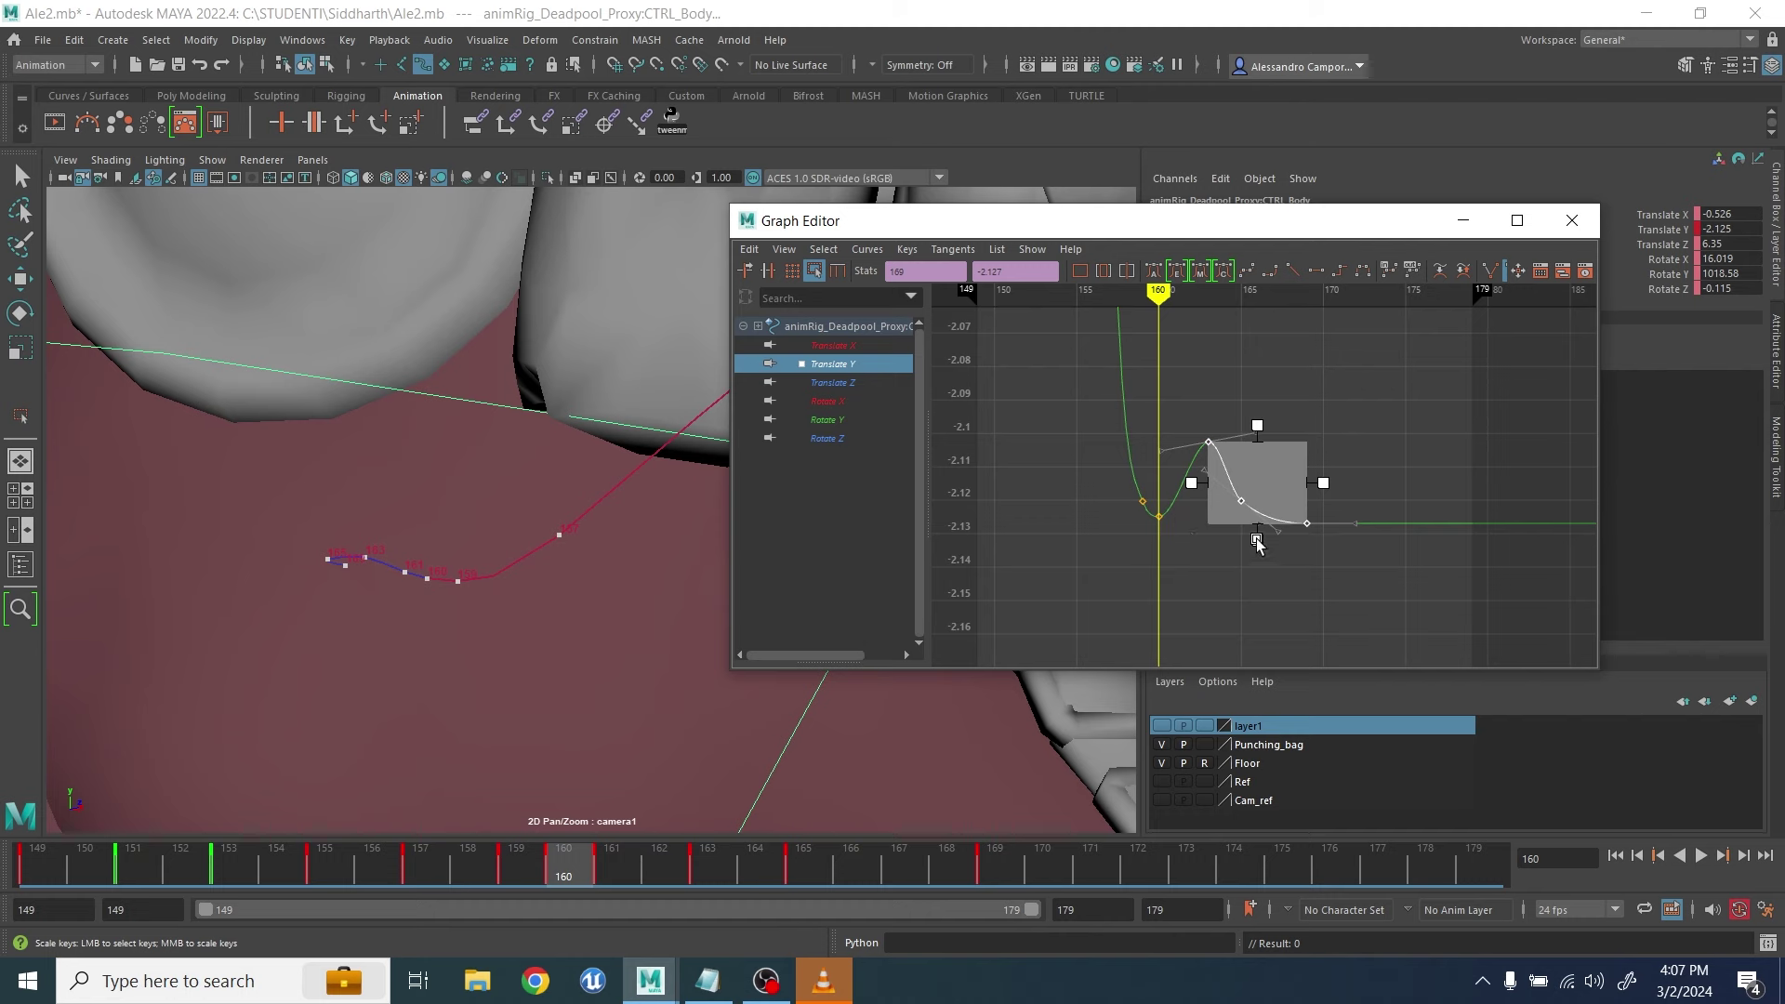
key("w")
left_click_drag(434, 577, 290, 592)
Raise the body control's Translate X keys from frame 163 to 169, bringing the frame 169 key to about -0.57
left_click(833, 345)
right_click_drag(1181, 455, 1209, 394, "alt+shift")
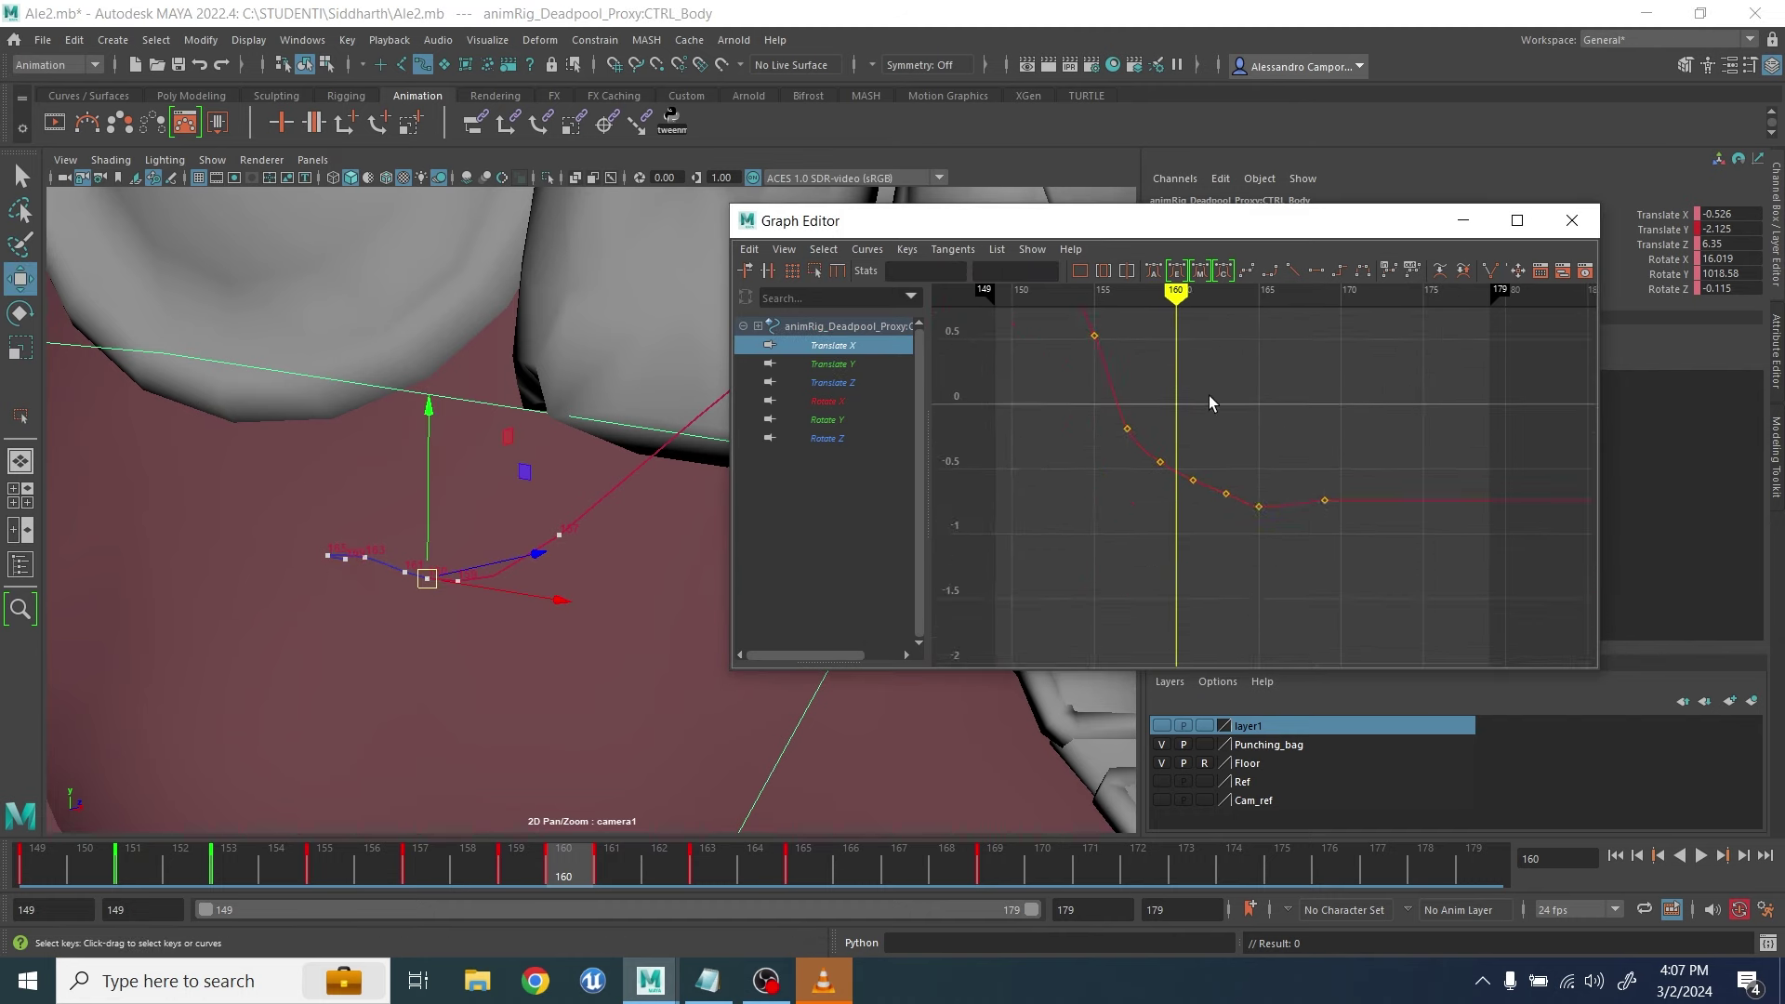
scroll(1209, 395, "up", 3)
left_click_drag(1143, 472, 1181, 497)
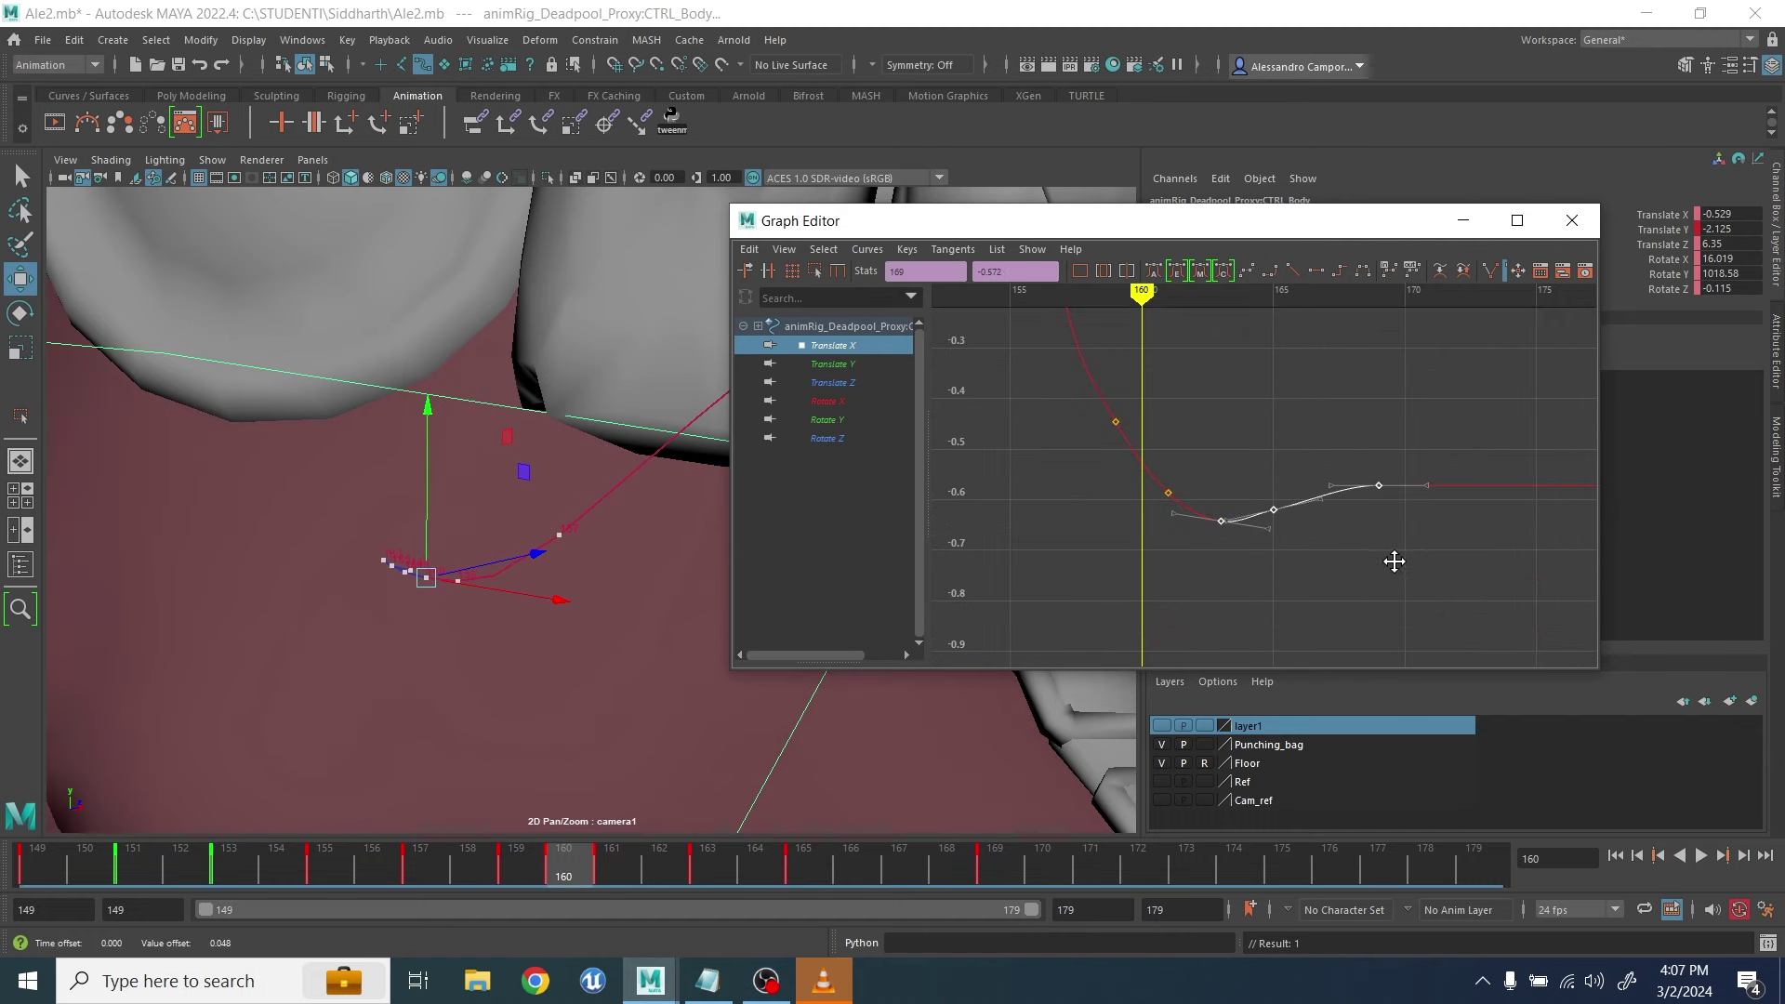
scroll(1322, 555, "down", 3)
left_click_drag(1309, 463, 1385, 521)
right_click_drag(1330, 395, 1313, 456, "alt+shift")
scroll(1302, 457, "up", 5)
Lower the frame 159 Translate X key to about -0.49, shift the 163 and 165 keys one frame earlier, and play back the motion
left_click_drag(1198, 472, 1141, 519)
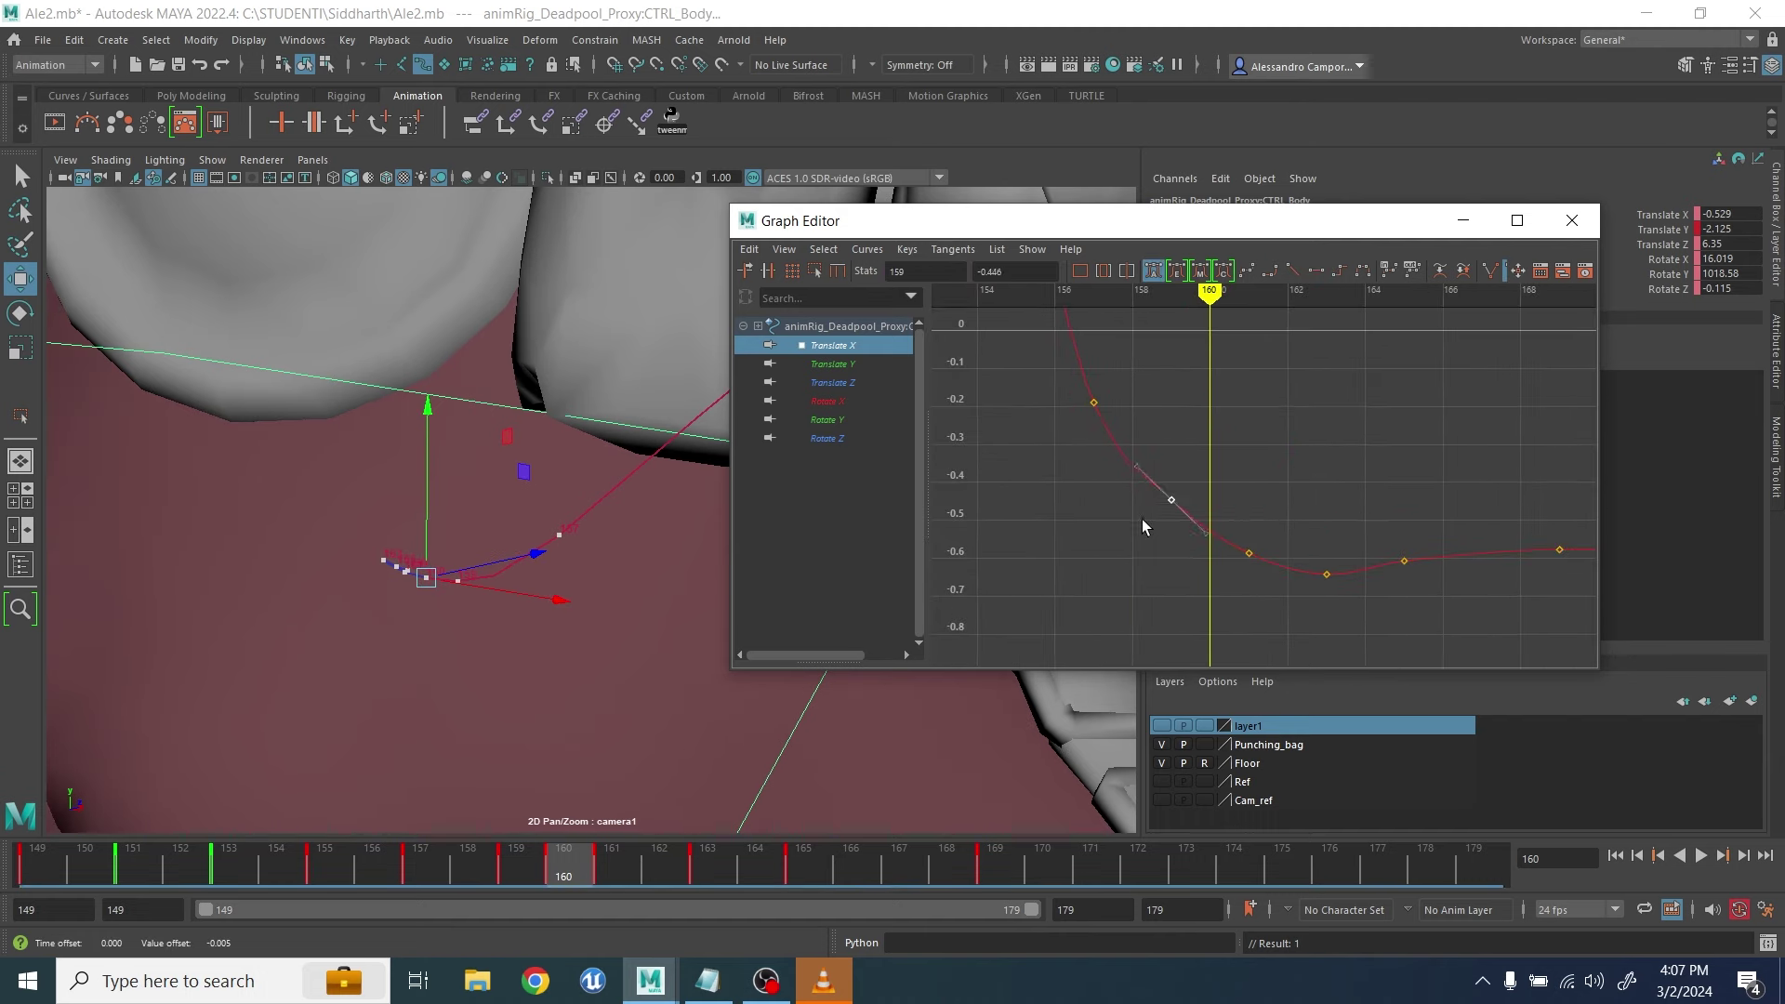
middle_click_drag(1142, 519, 1142, 538)
left_click_drag(1226, 535, 1281, 587)
middle_click_drag(1282, 591, 1283, 600)
middle_click_drag(1304, 508, 1174, 493, "alt")
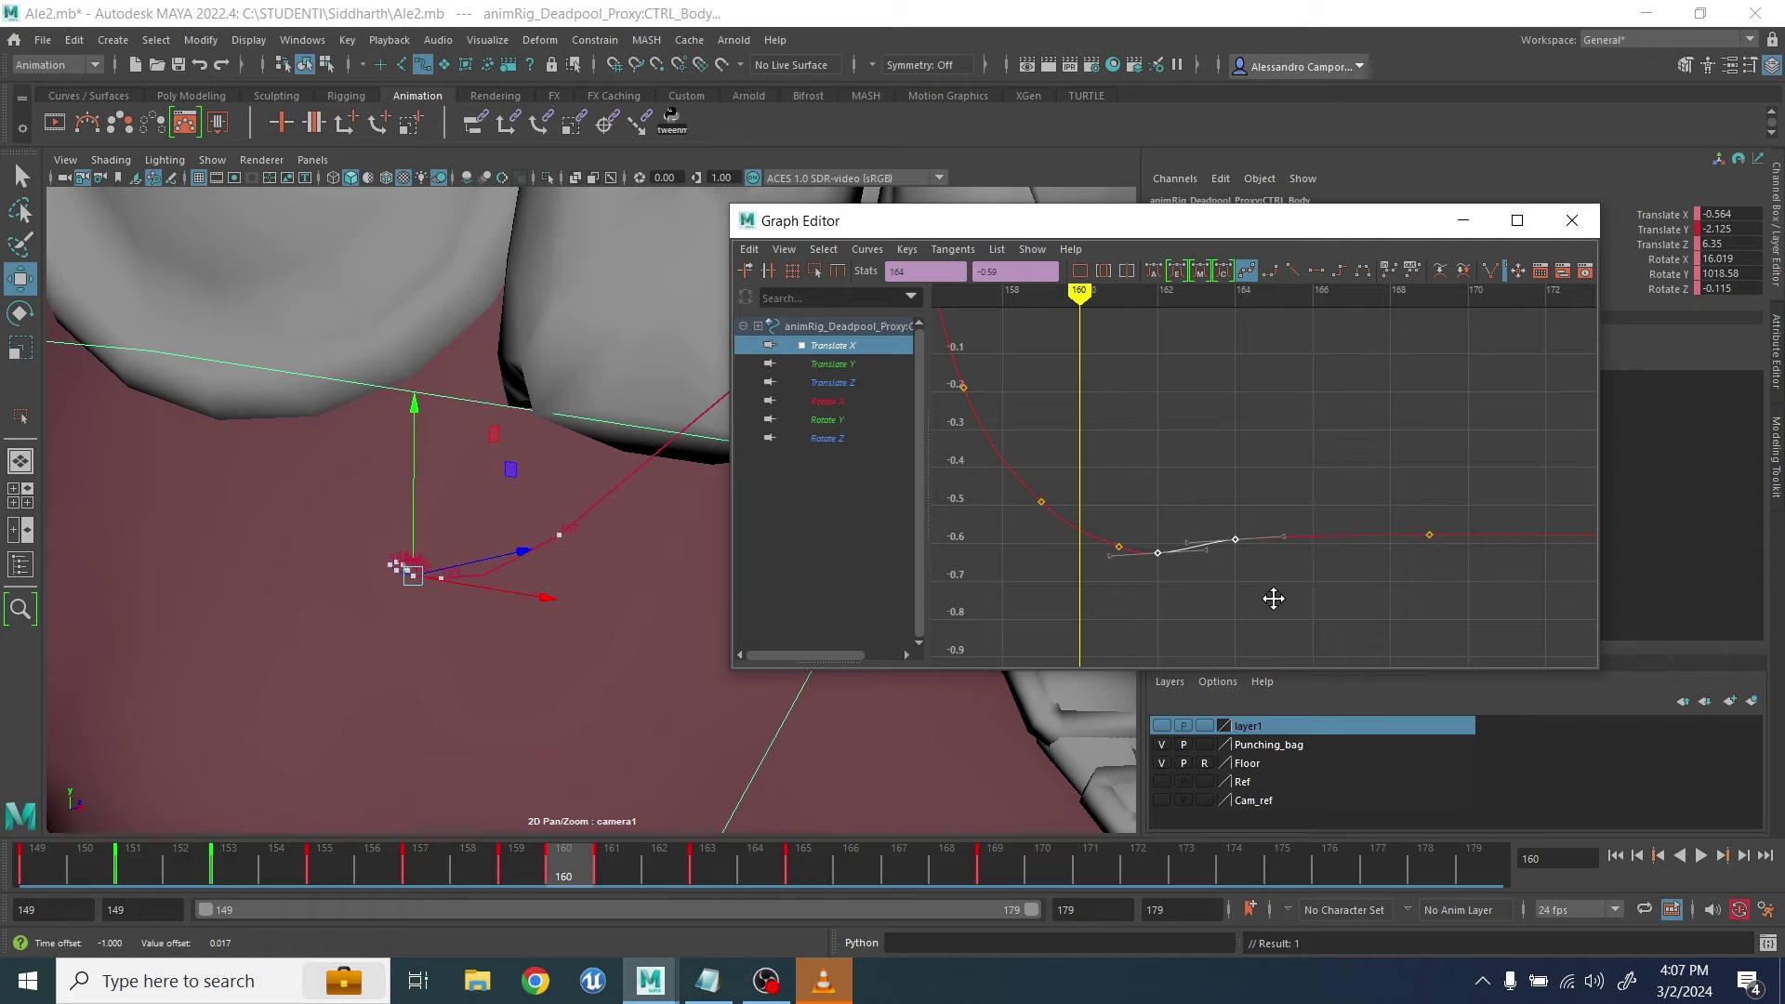
middle_click_drag(1360, 579, 1357, 475, "alt")
left_click(1701, 857)
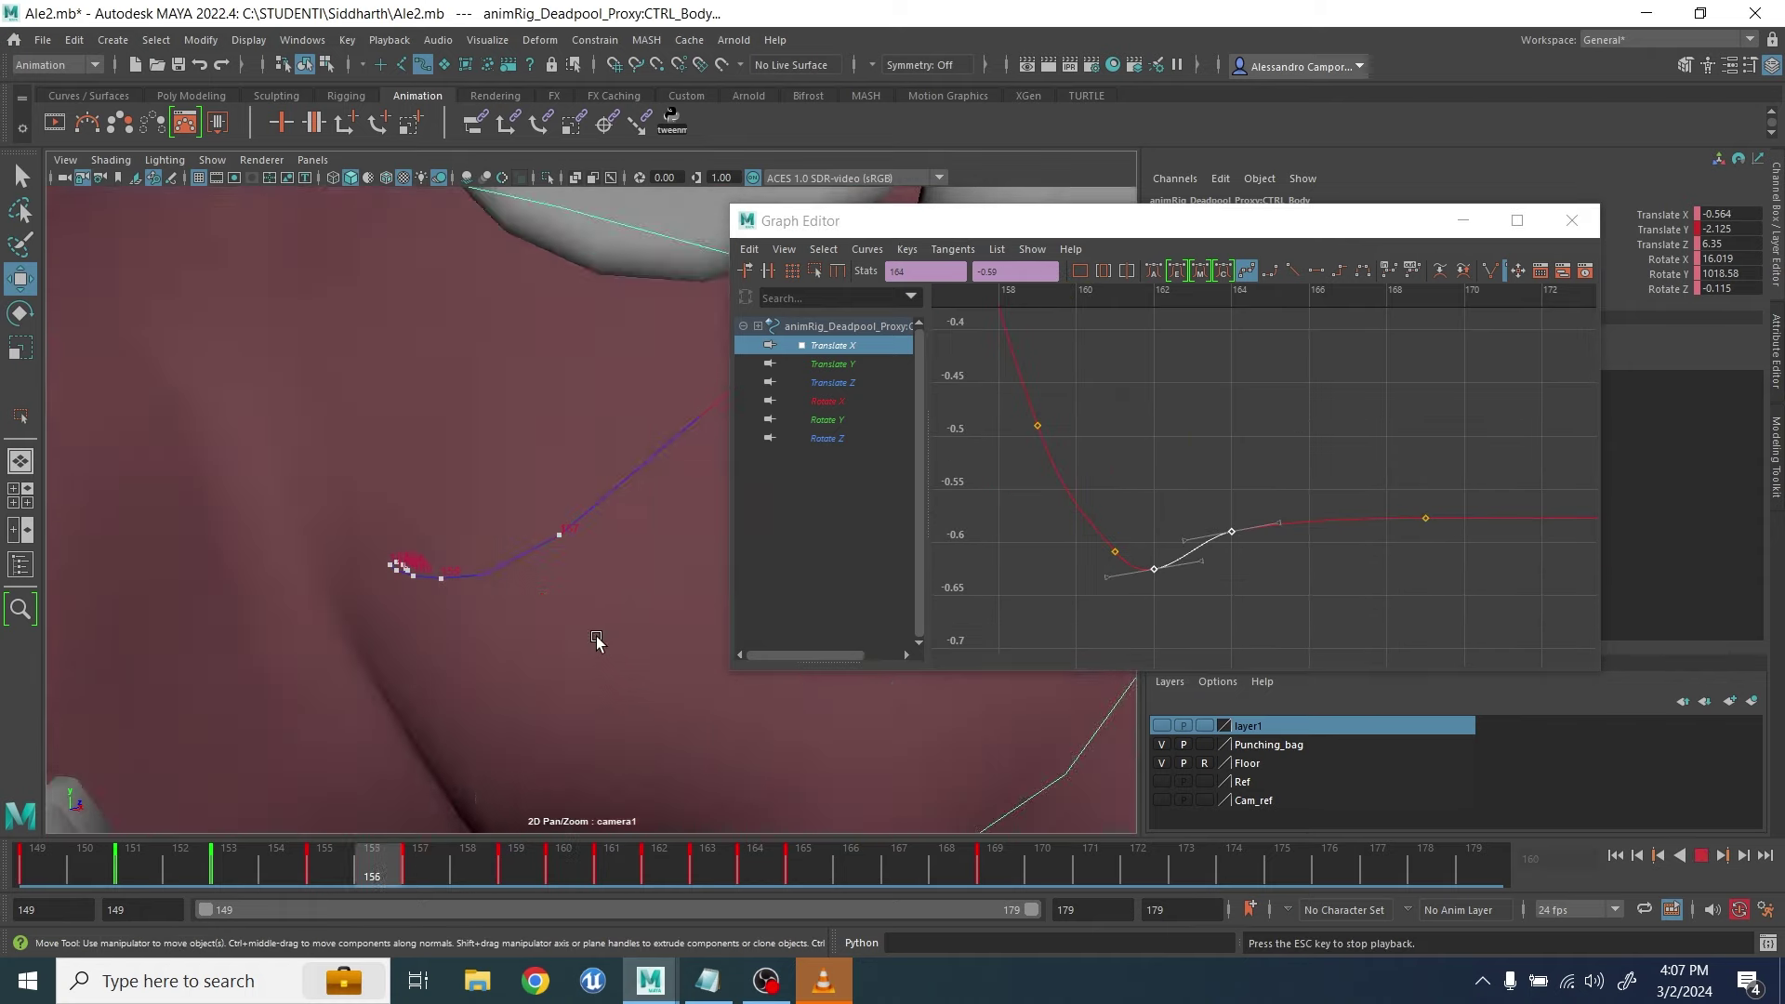
Move the hips control's frame 159 key to frame 158 and delete its frame 157 key
key("backslash")
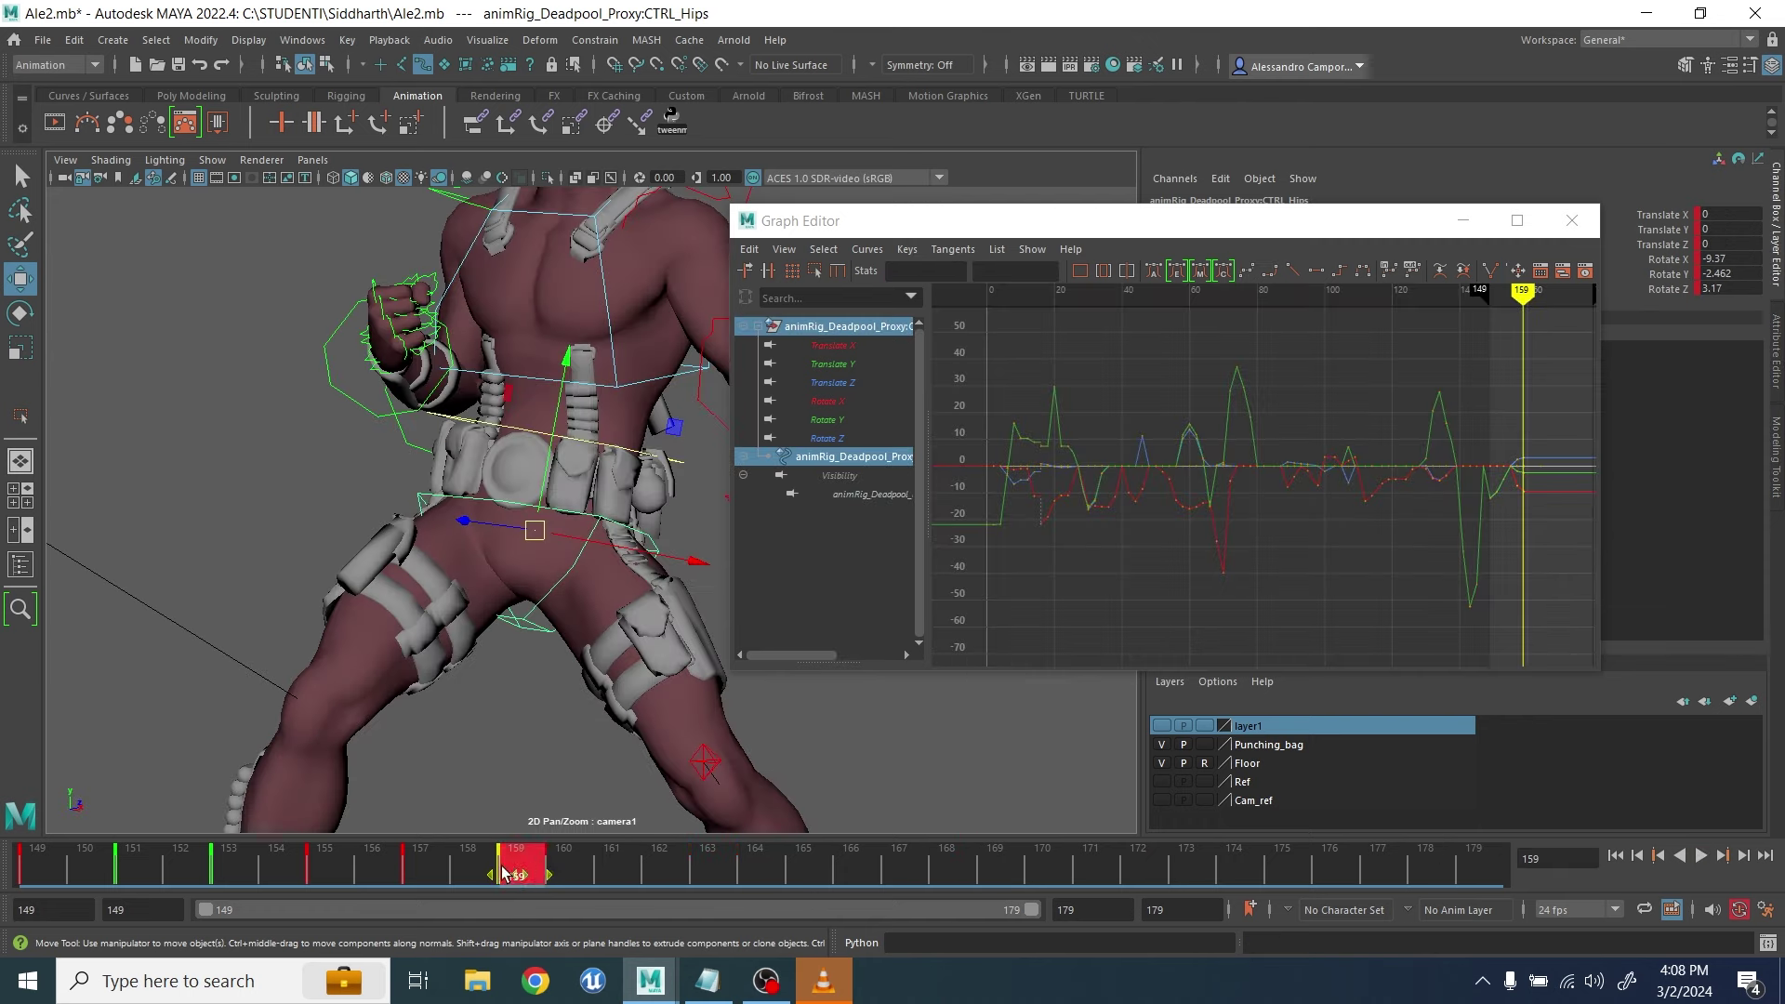
left_click_drag(502, 869, 461, 872)
left_click_drag(456, 872, 418, 869)
left_click(420, 866, "shift")
right_click(426, 860)
left_click(471, 569)
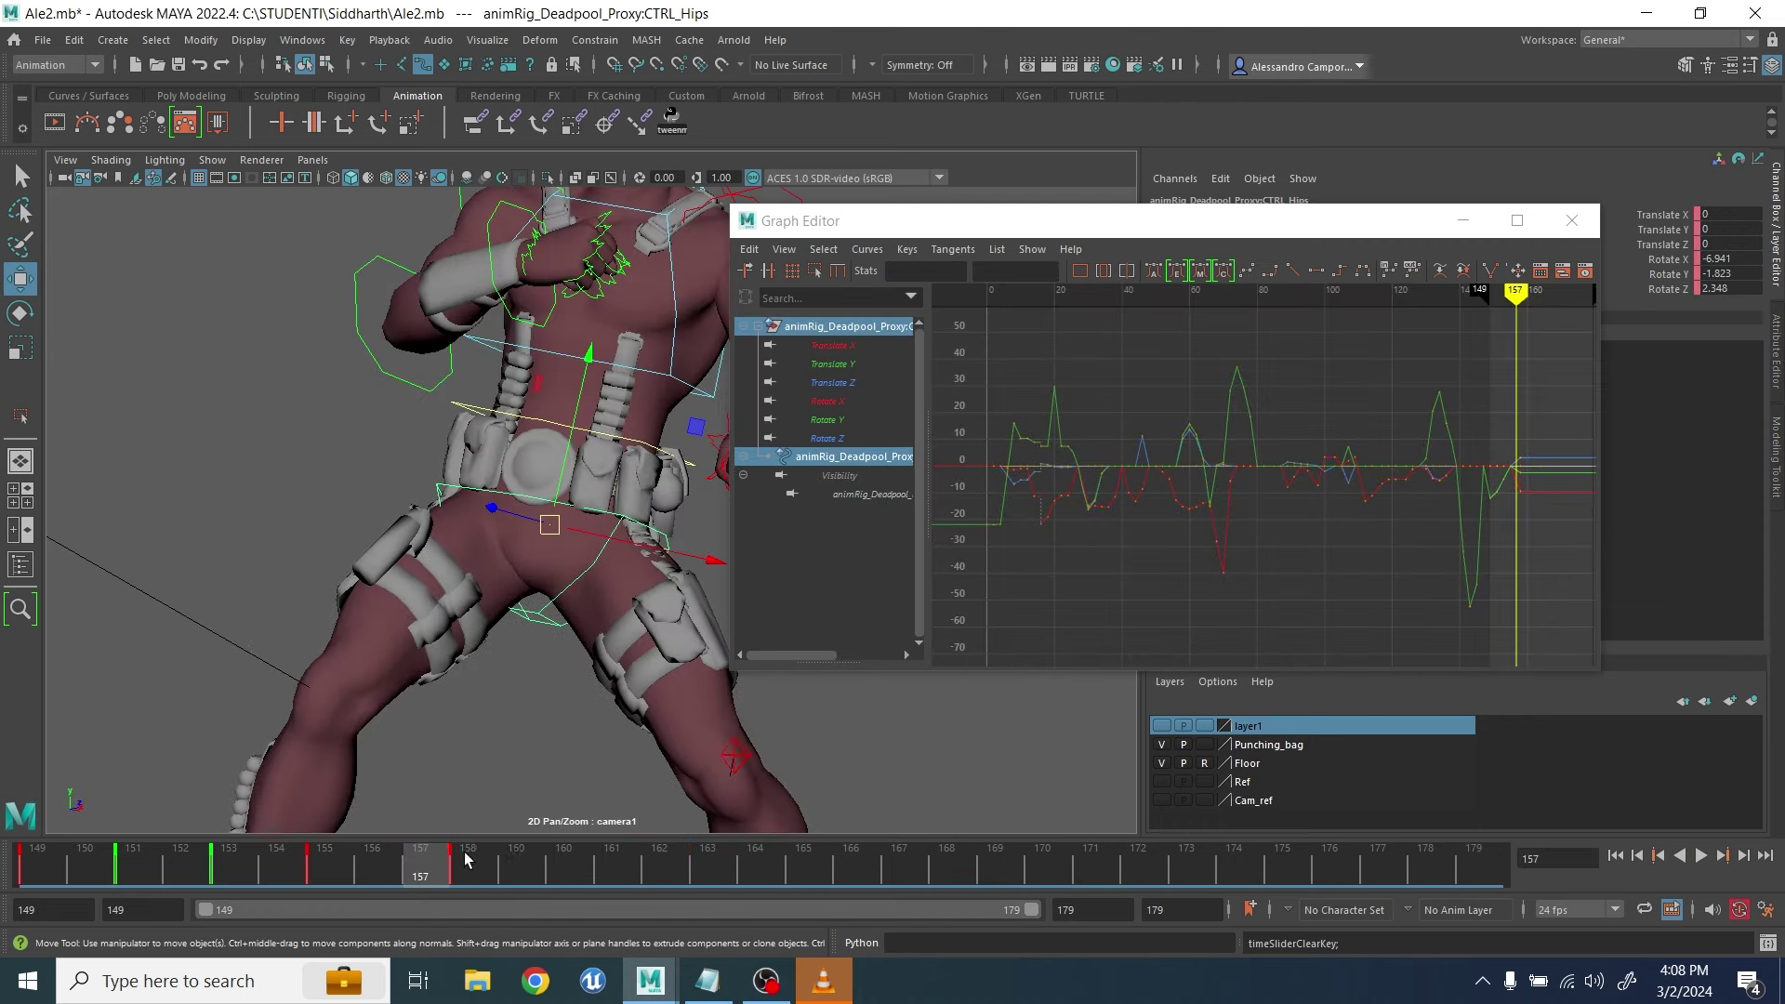
Rotate the hips to about X -9.35, Y -4.90, Z 2.74 at frame 162 and X -9.41, Y -3.26, Z 3.38 at frame 167
left_click(465, 860)
key("e")
left_click_drag(562, 869, 672, 877)
left_click_drag(612, 658, 604, 662)
left_click_drag(576, 515, 568, 514)
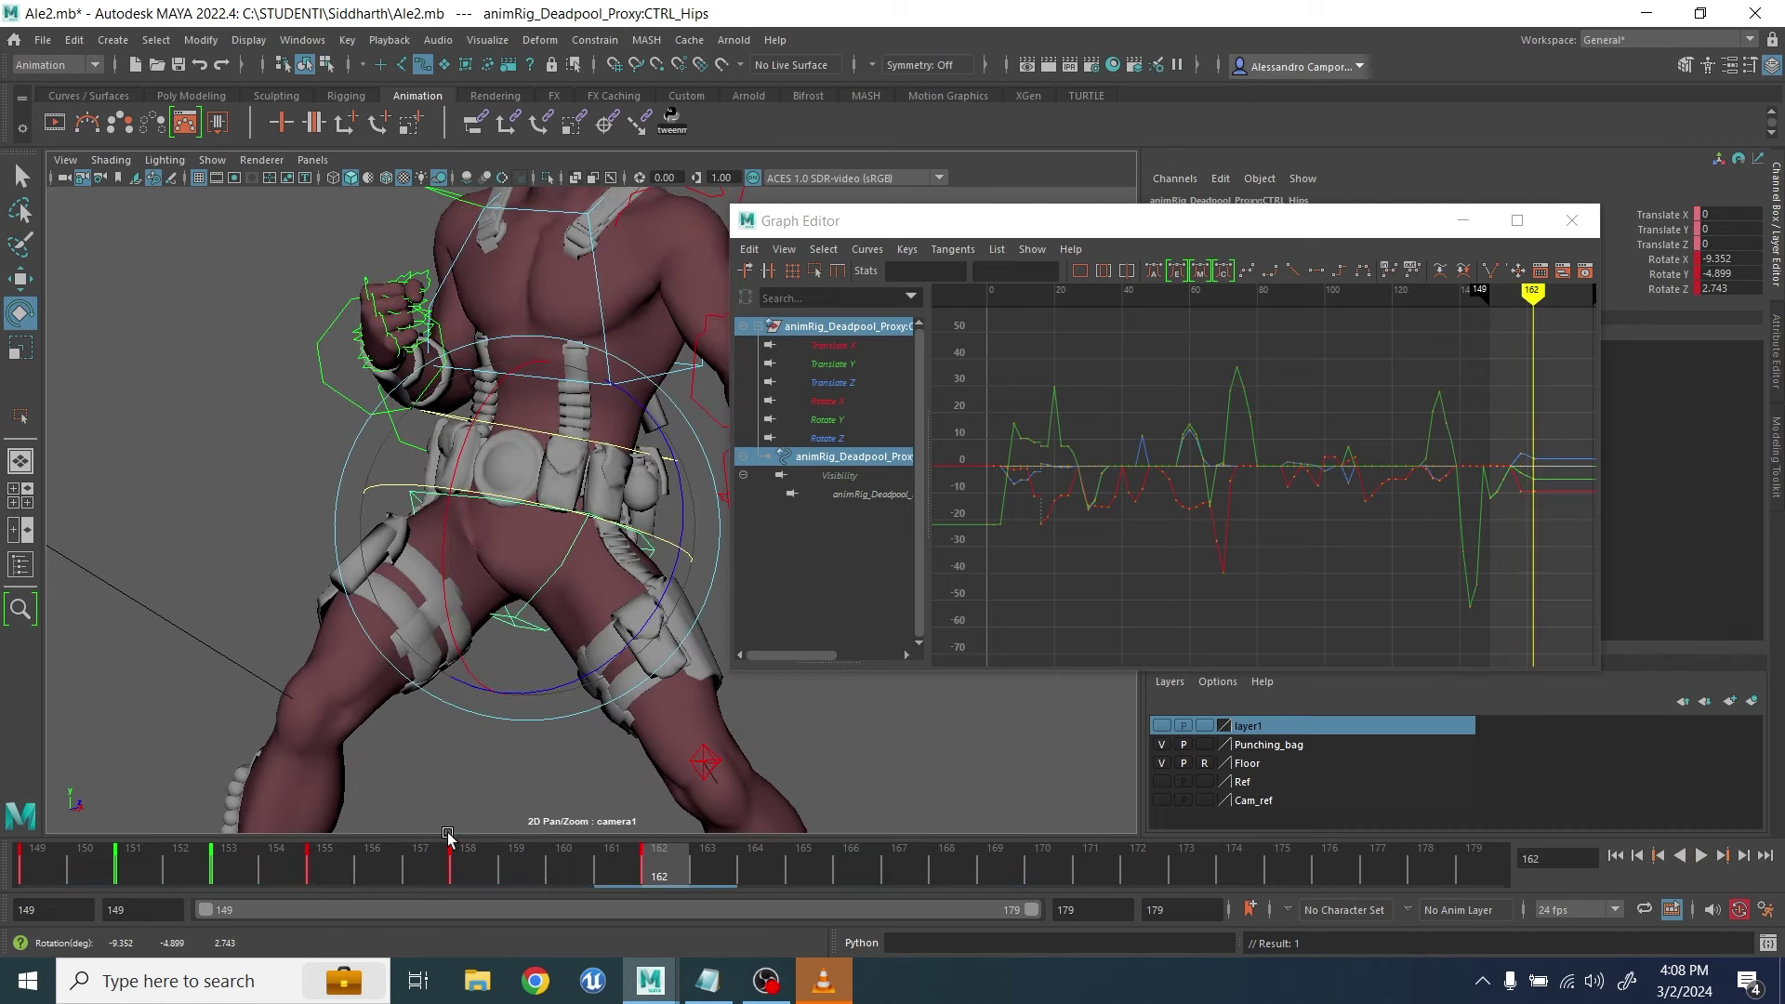
left_click_drag(624, 866, 895, 882)
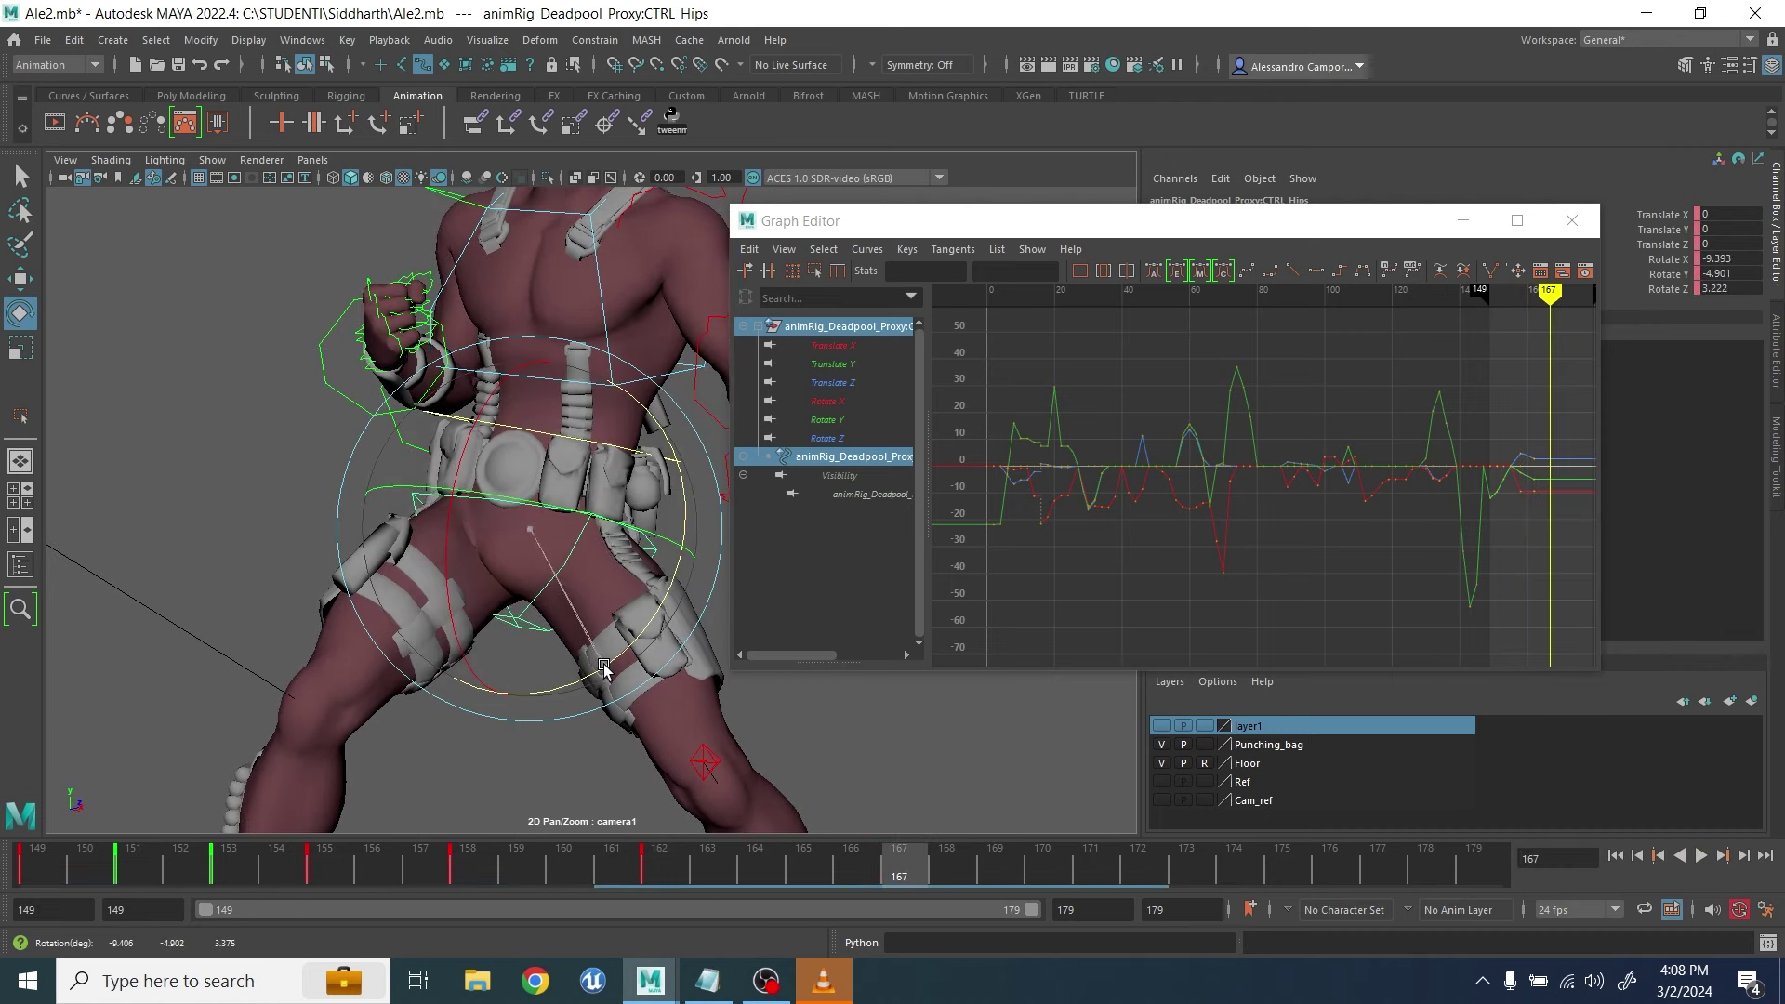
left_click_drag(600, 516, 603, 517)
Refine the hips' Rotate Z and Rotate Y curves between frames 158 and 167 and play back the motion
left_click(829, 438)
middle_click_drag(1314, 485, 1032, 528, "alt")
scroll(1187, 546, "up", 10)
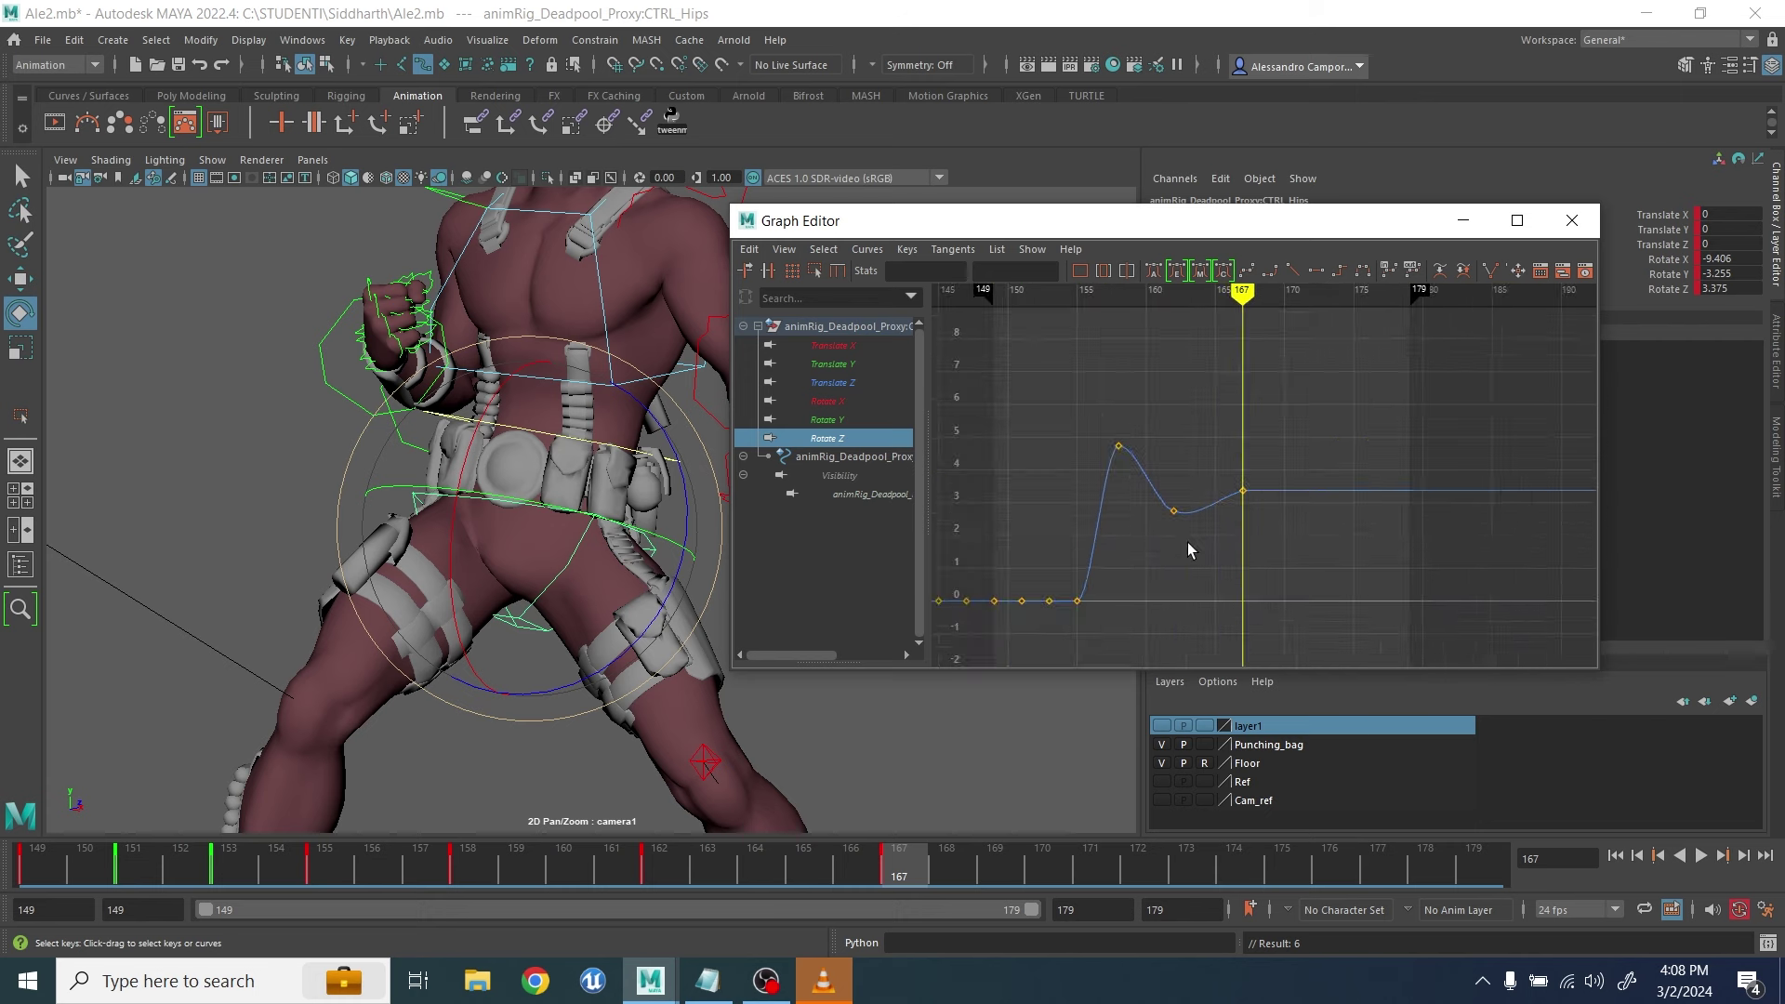
left_click_drag(1294, 569, 1000, 386)
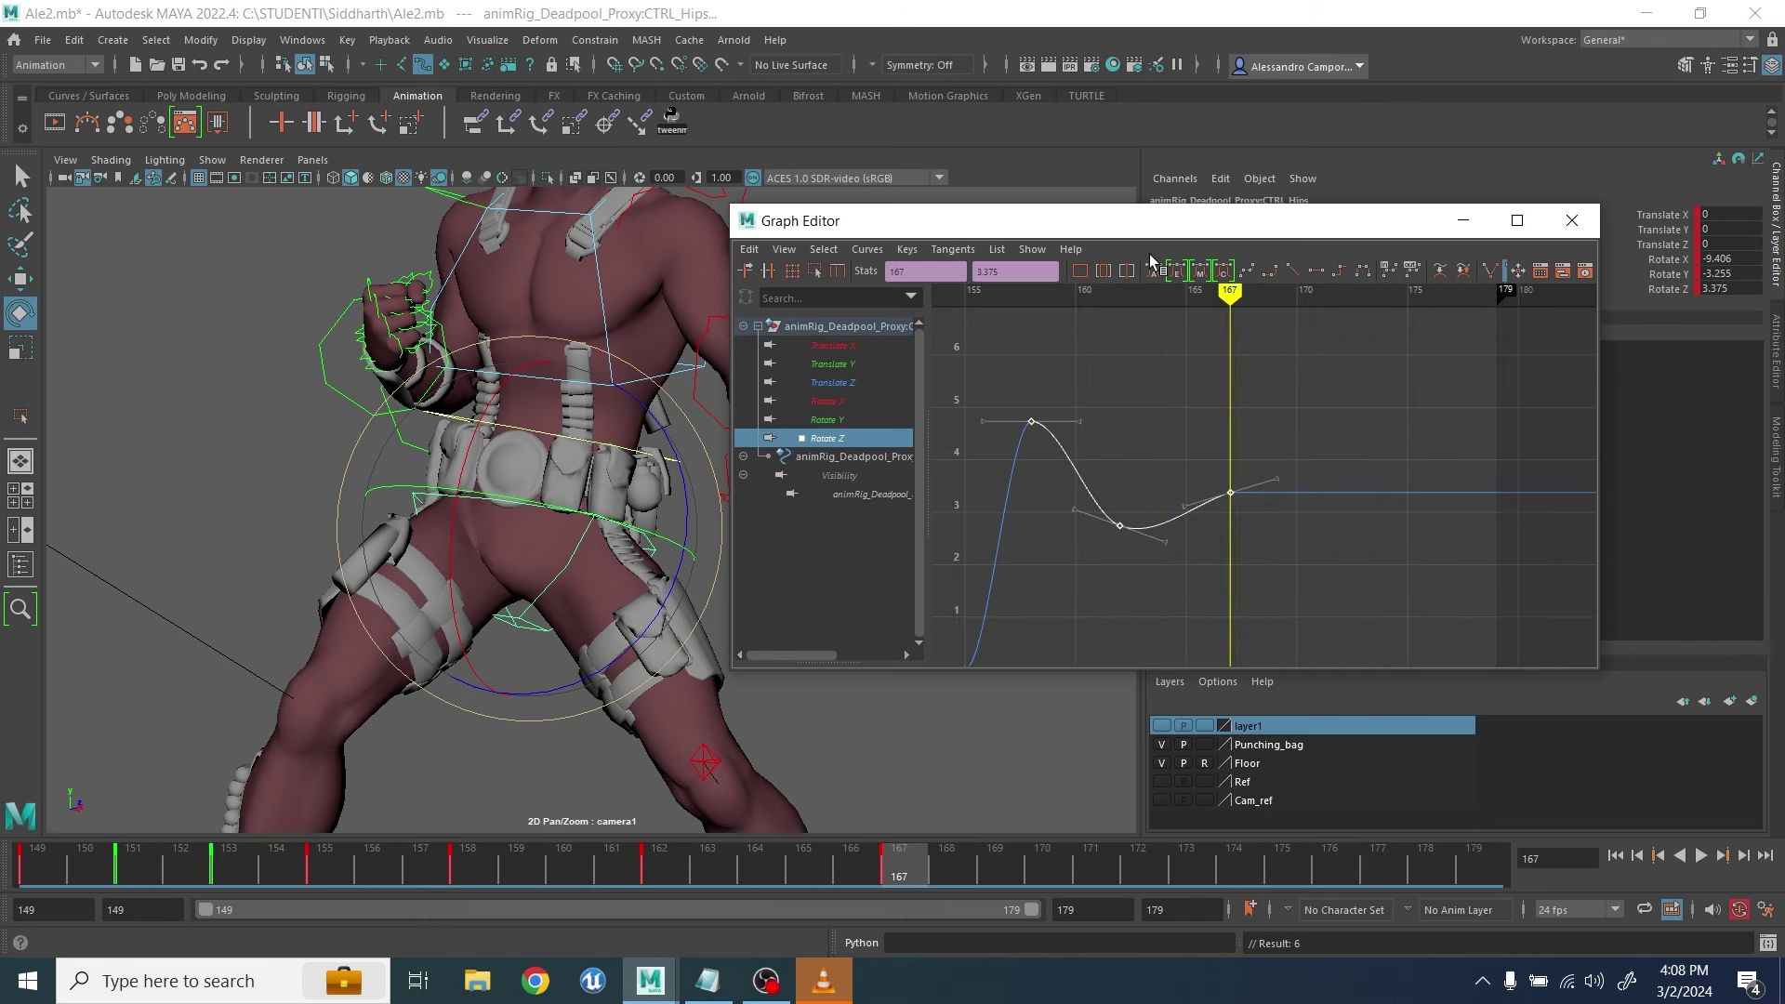
left_click(839, 423)
middle_click_drag(1222, 436, 1303, 509, "alt")
left_click_drag(1135, 411, 1097, 482)
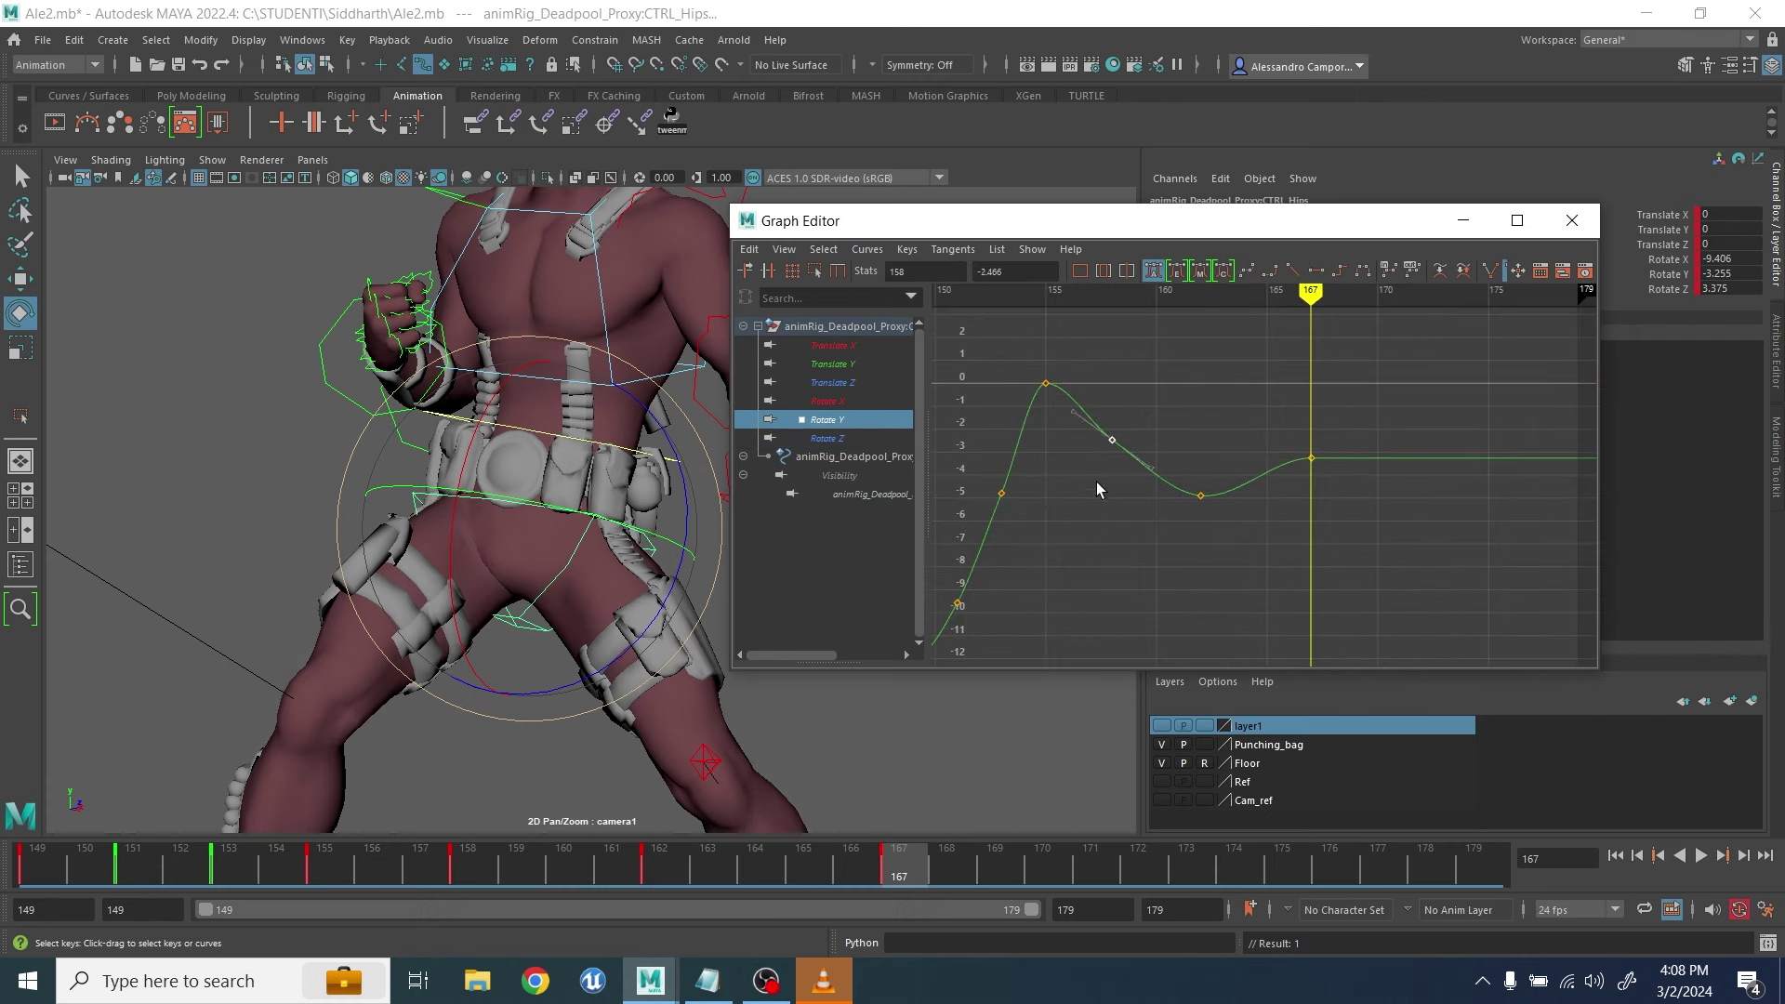
left_click(1701, 856)
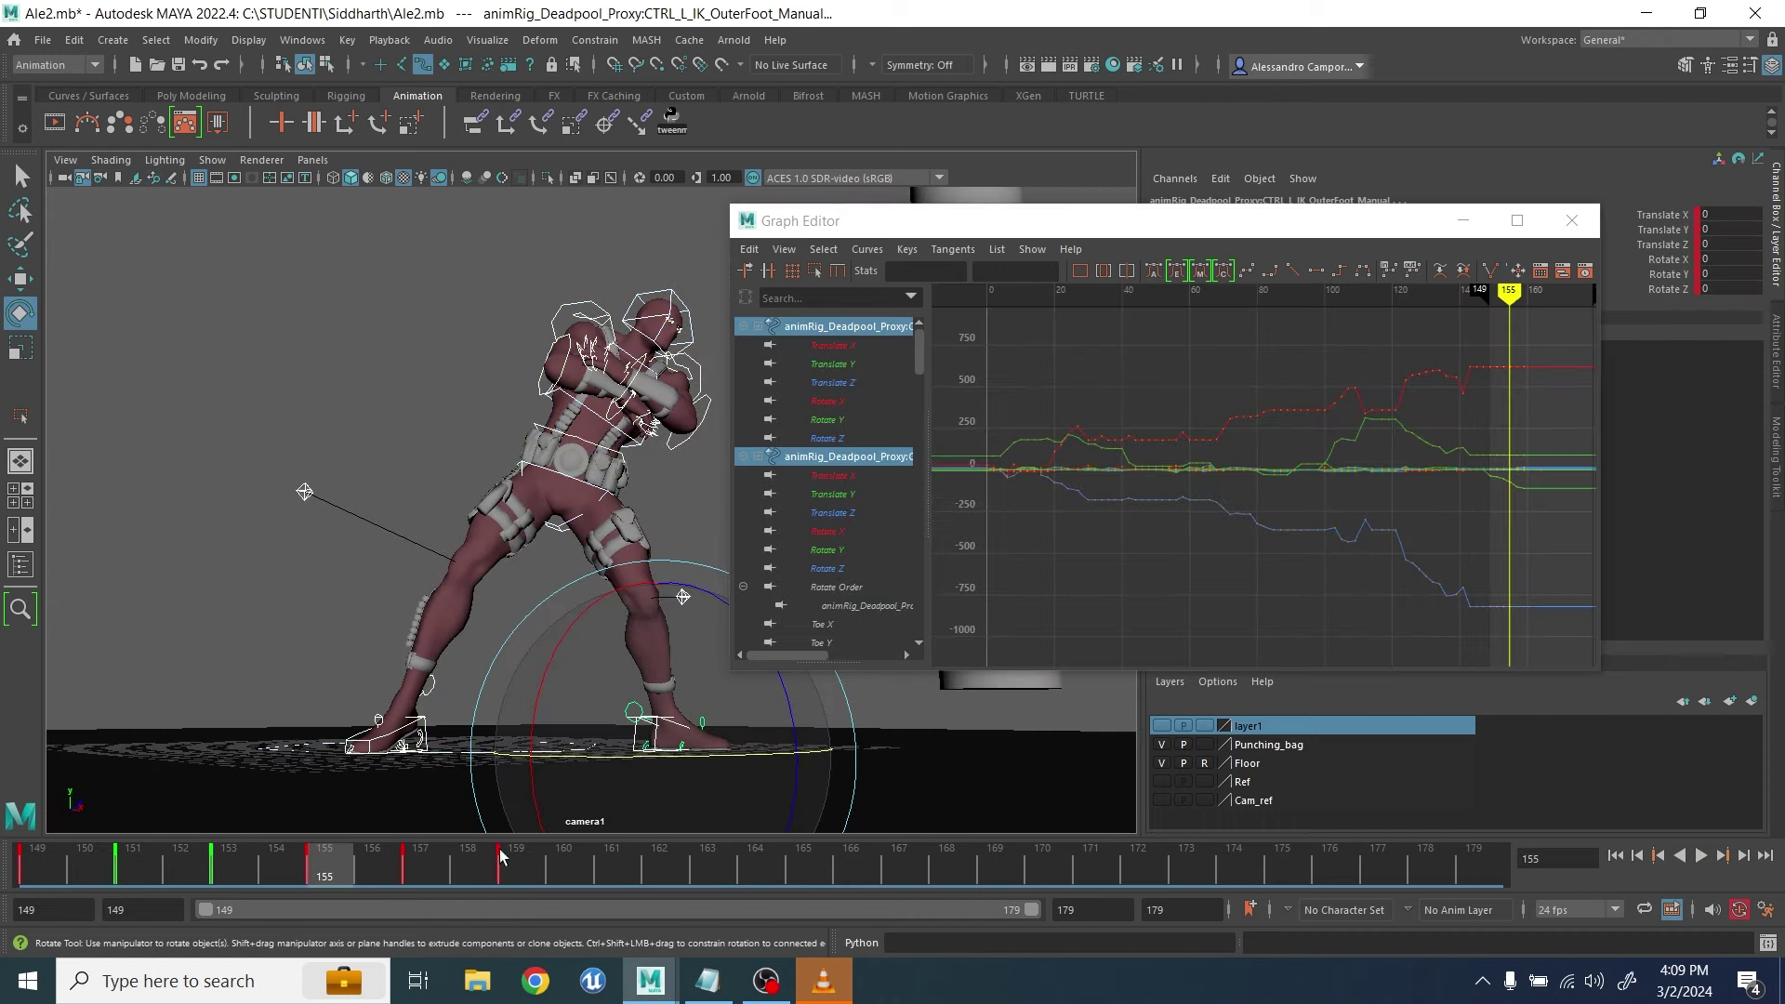
left_click_drag(245, 866, 324, 872)
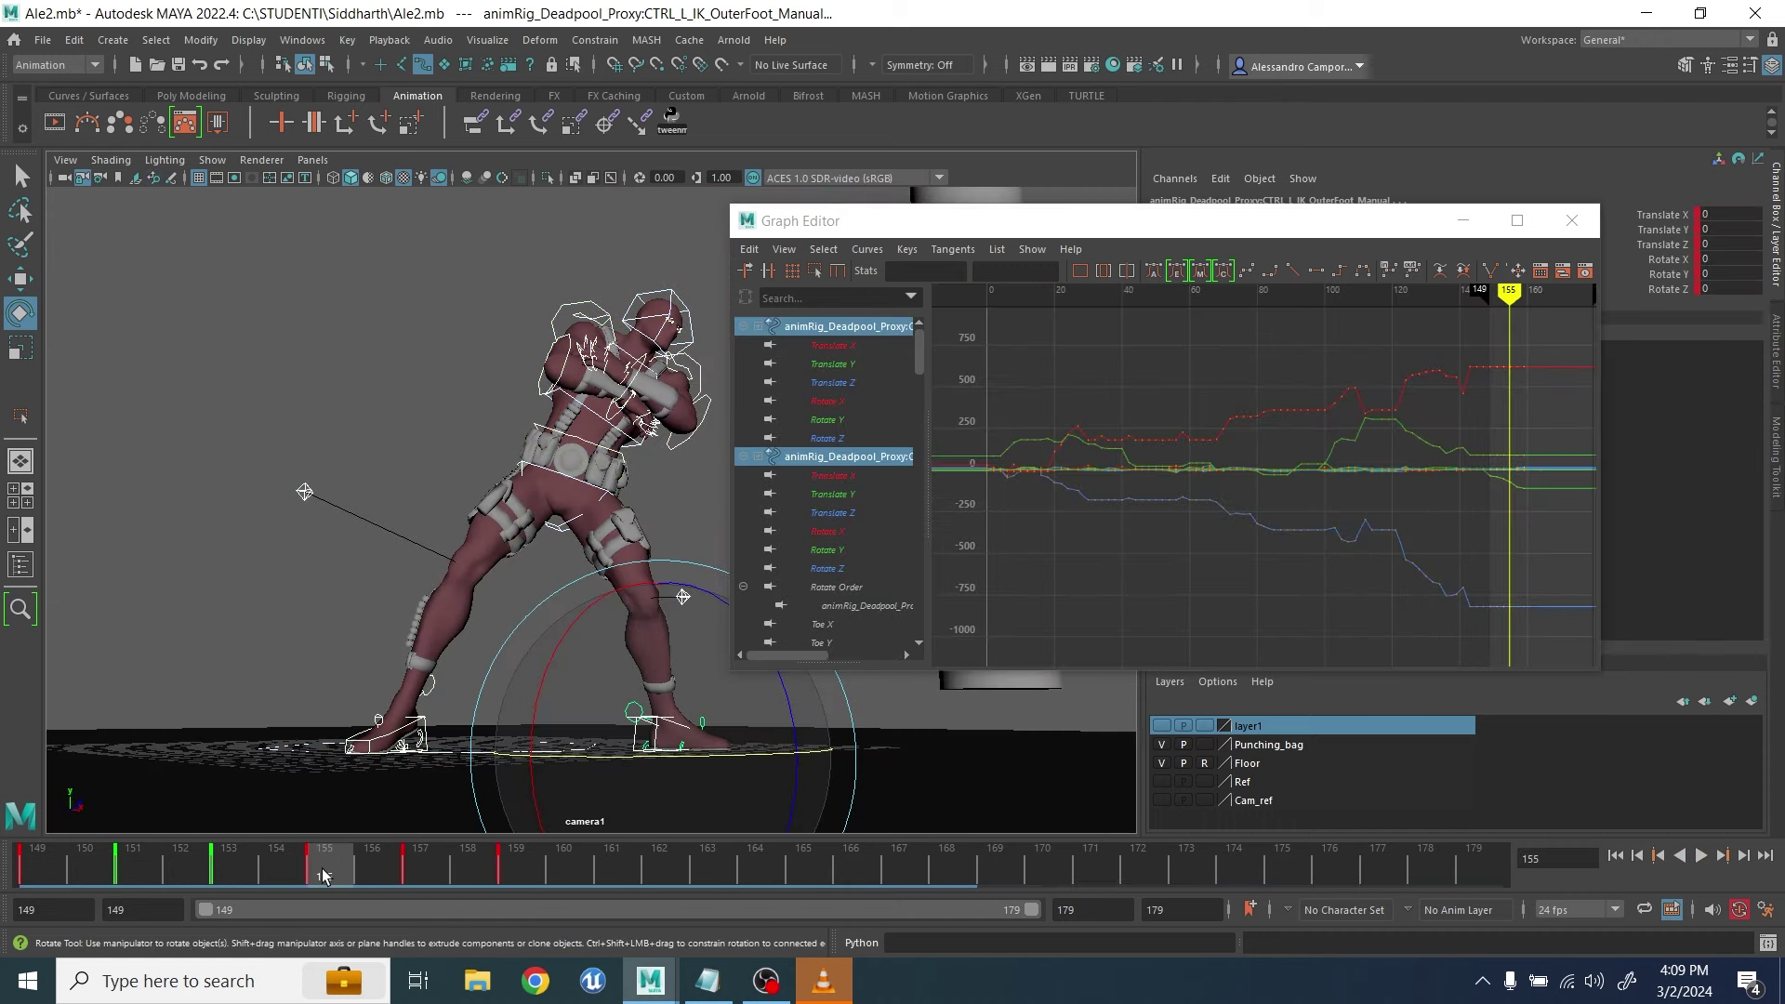
left_click(282, 876)
key("s")
left_click(328, 871)
left_click(1571, 222)
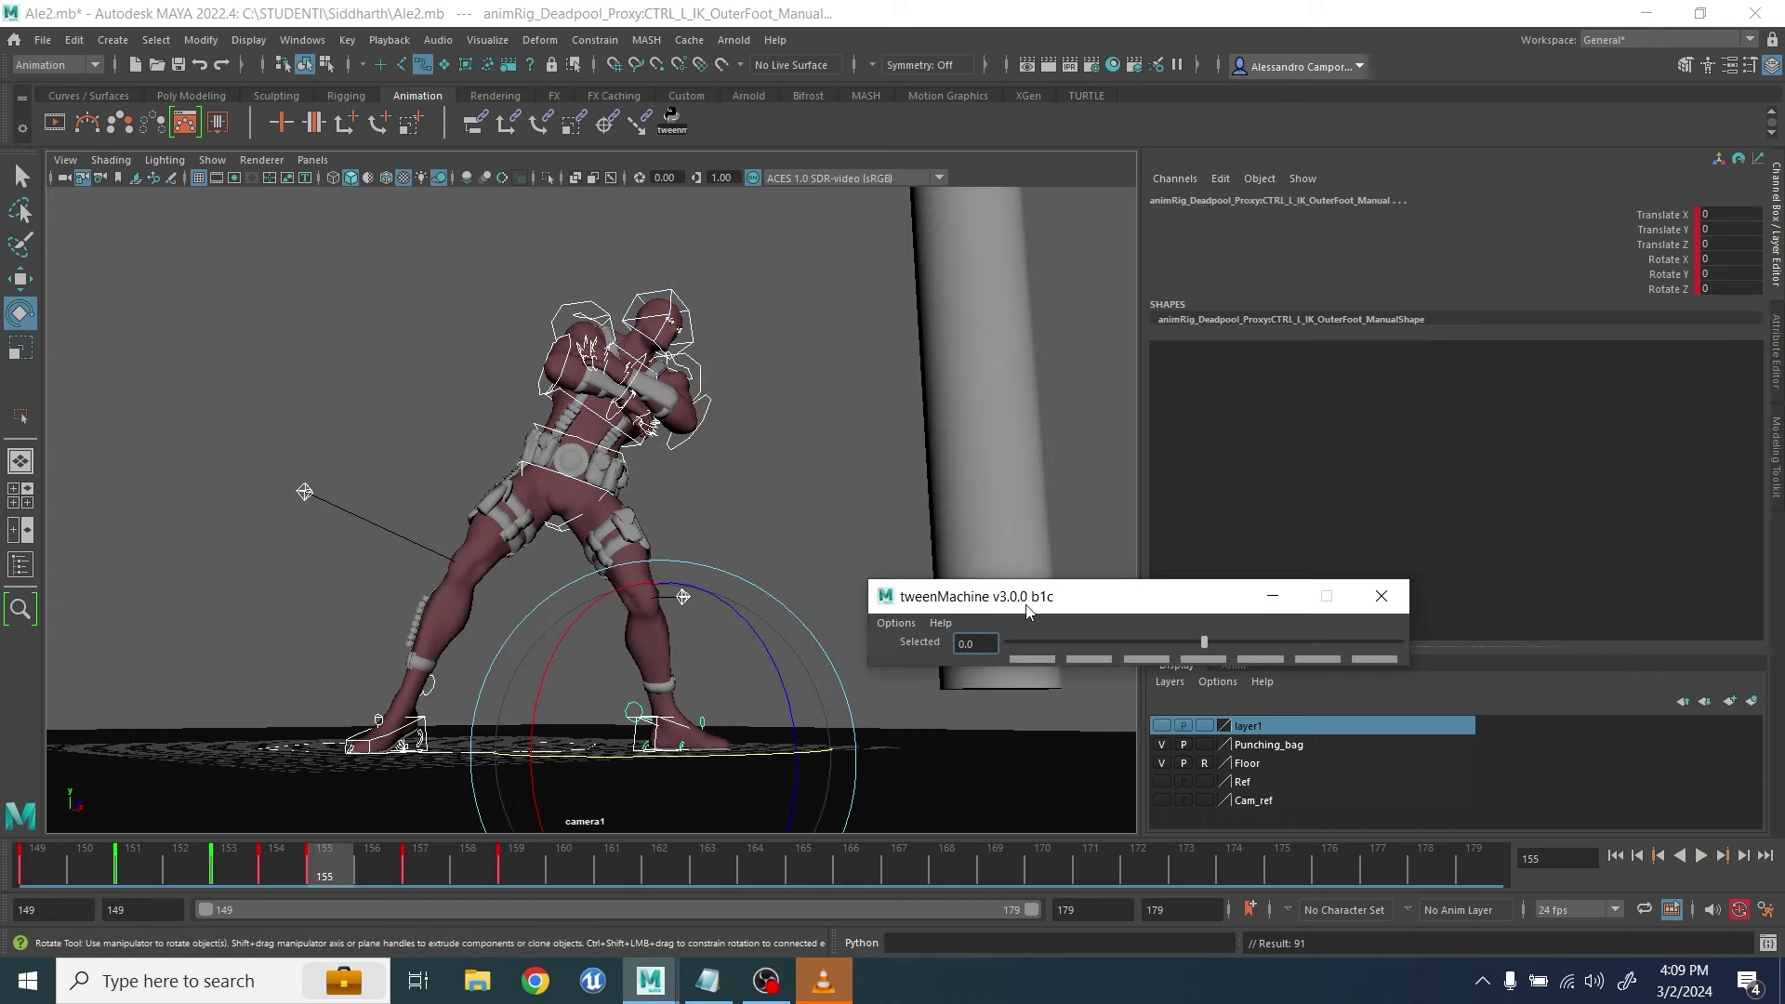
left_click(279, 869, "shift")
right_click(281, 871)
left_click(353, 581)
Push the full rig's pose at frame 157 toward the next pose with tweenMachine and play back the motion
left_click_drag(358, 872, 424, 874)
left_click(1382, 642)
key("alt+v")
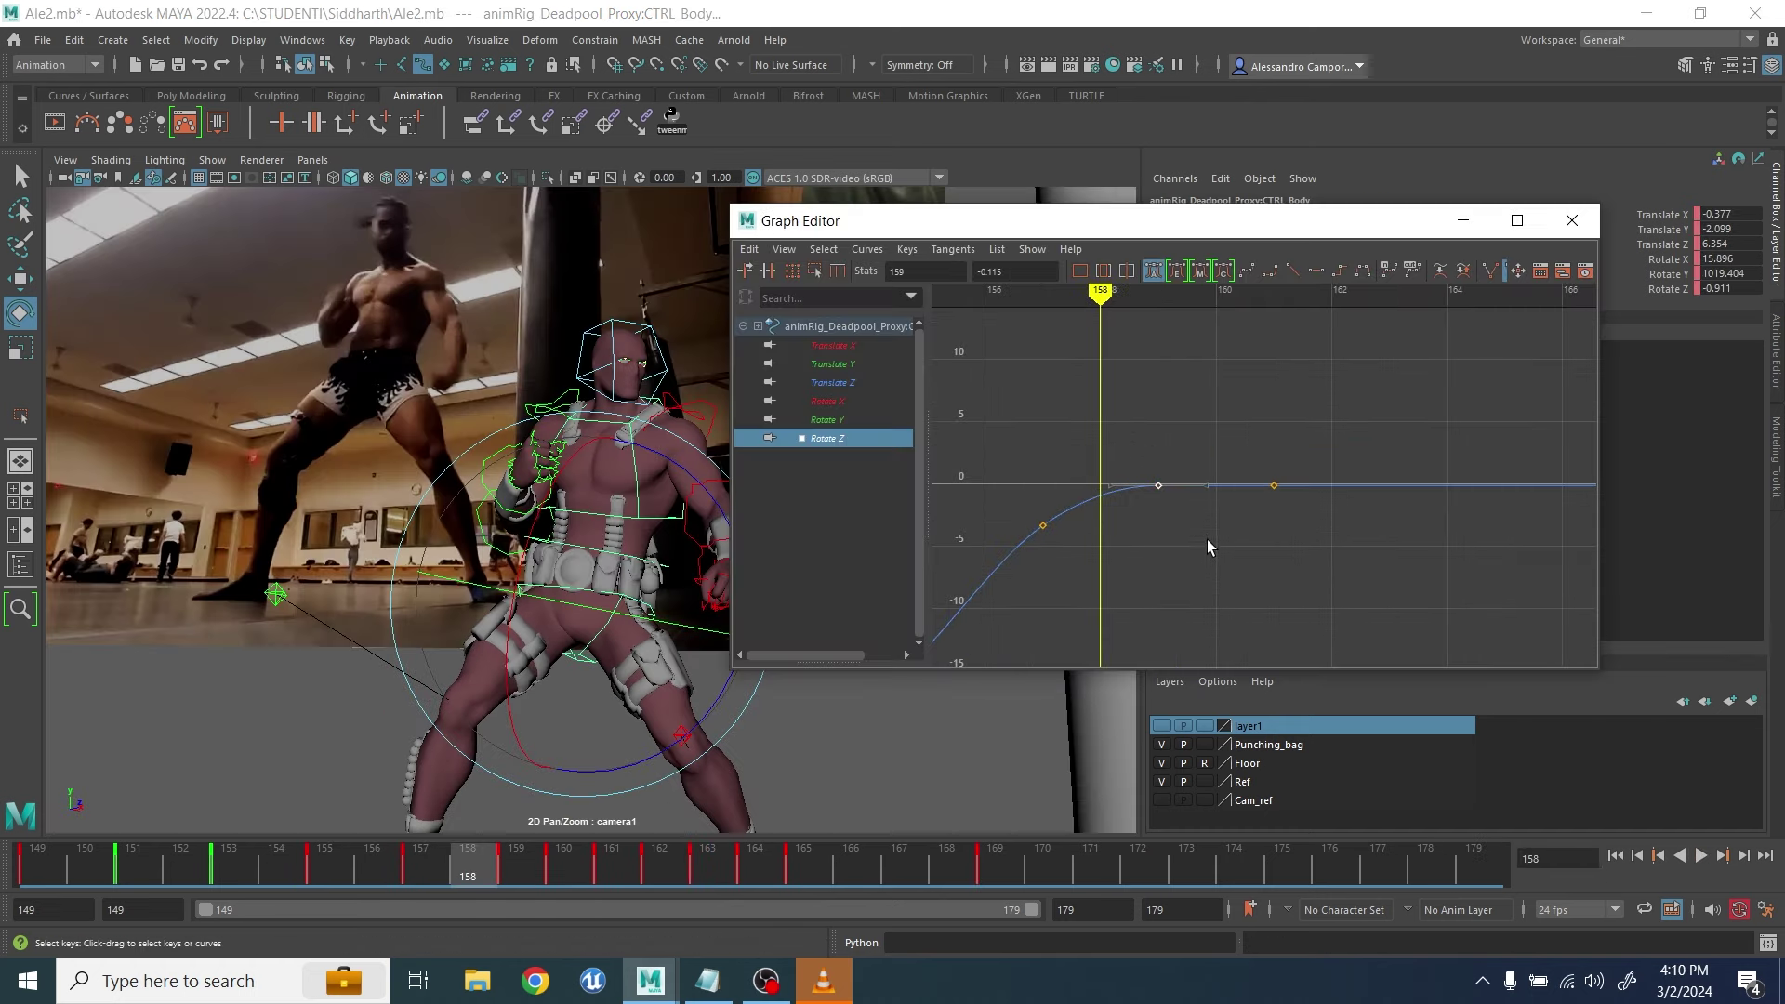
Delete the body control's frame 159 Rotate Z key, raise the frame 161 key to about 1.38, flatten the tangents and play back
key("Delete")
left_click_drag(1229, 394, 1302, 528)
middle_click_drag(1295, 529, 1295, 511)
middle_click_drag(1215, 582, 1128, 582, "alt")
right_click_drag(1162, 502, 1169, 380, "alt")
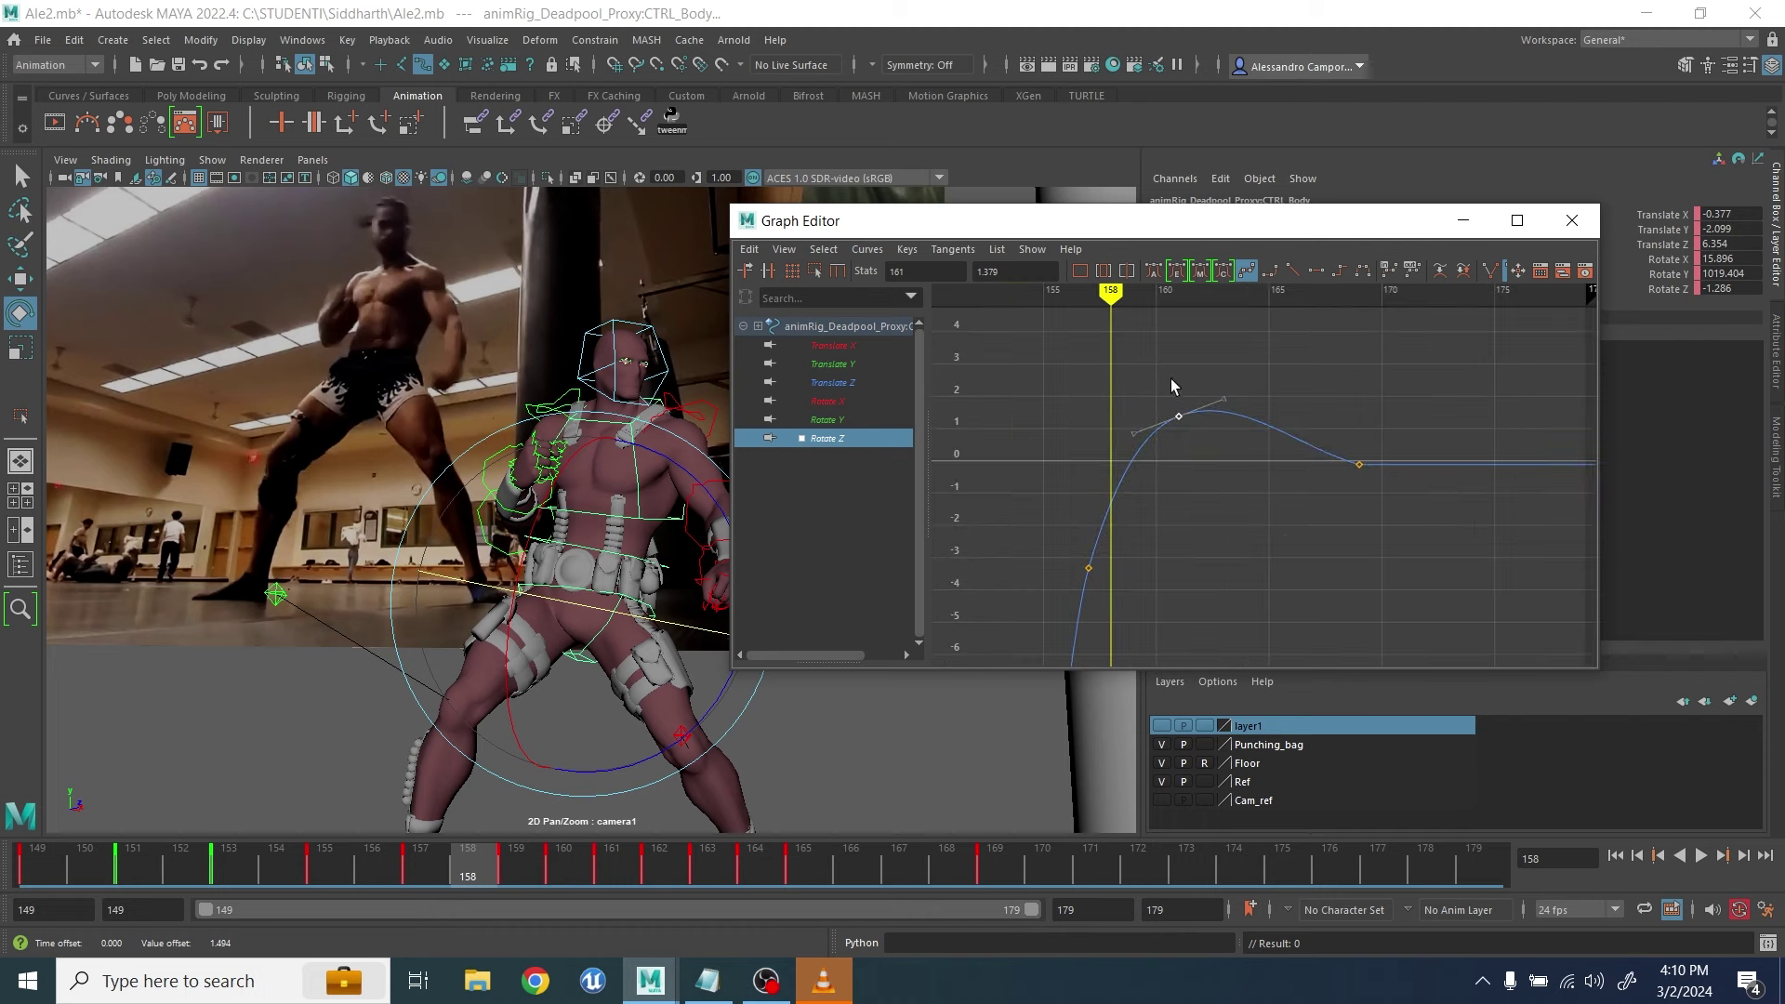
left_click(1701, 855)
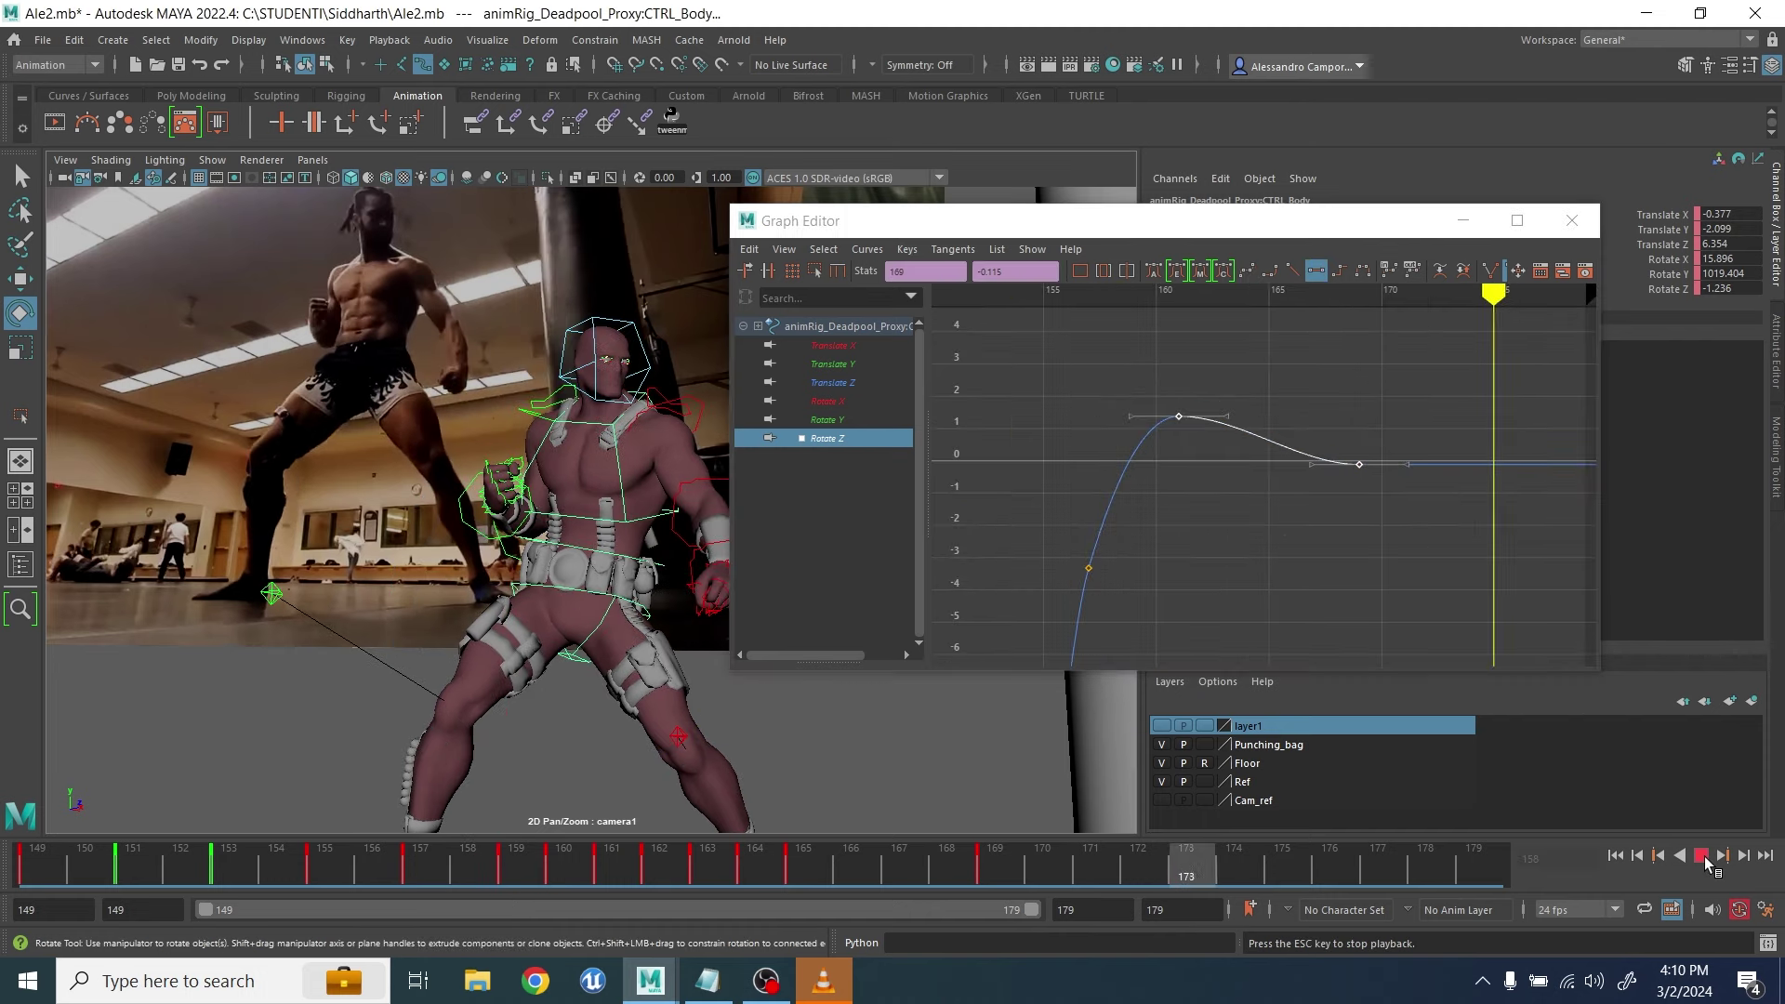
left_click(1701, 855)
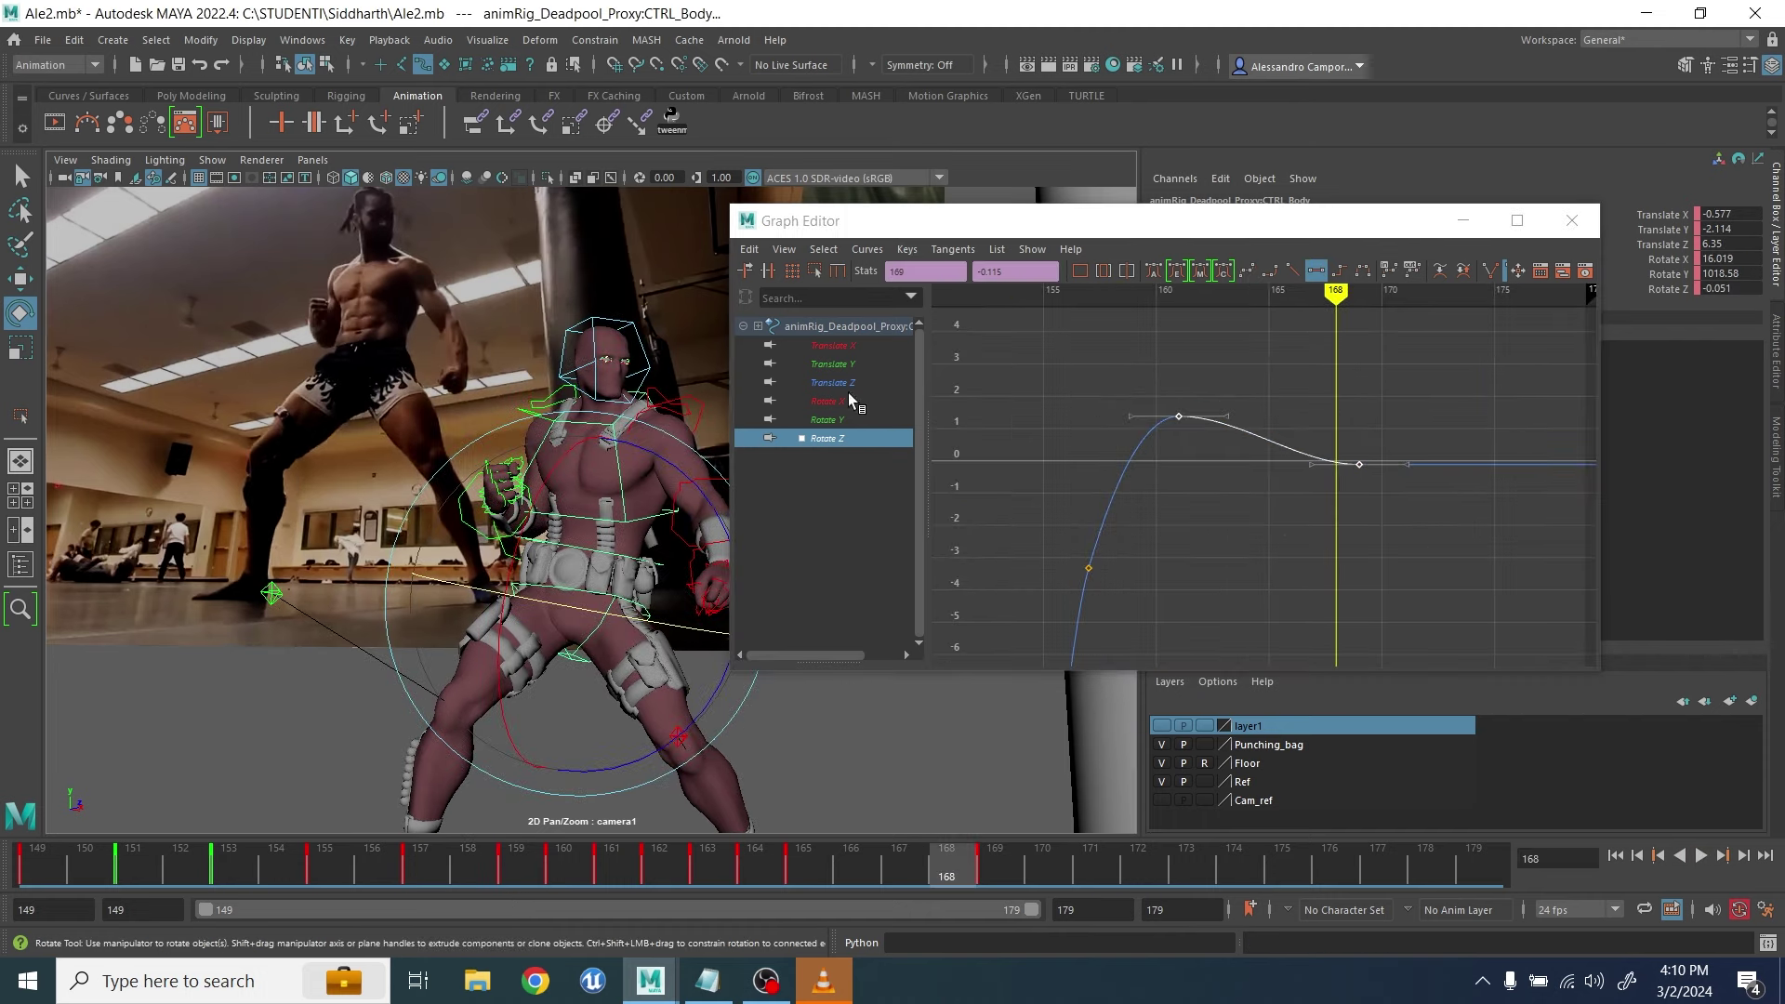
Delete the body control's frame 159 Rotate Y key, adjust the frame 157 key to about 1021.26, and play back the motion
left_click(844, 419)
right_click_drag(1068, 485, 1236, 321, "alt")
middle_click_drag(1237, 321, 1210, 424, "alt")
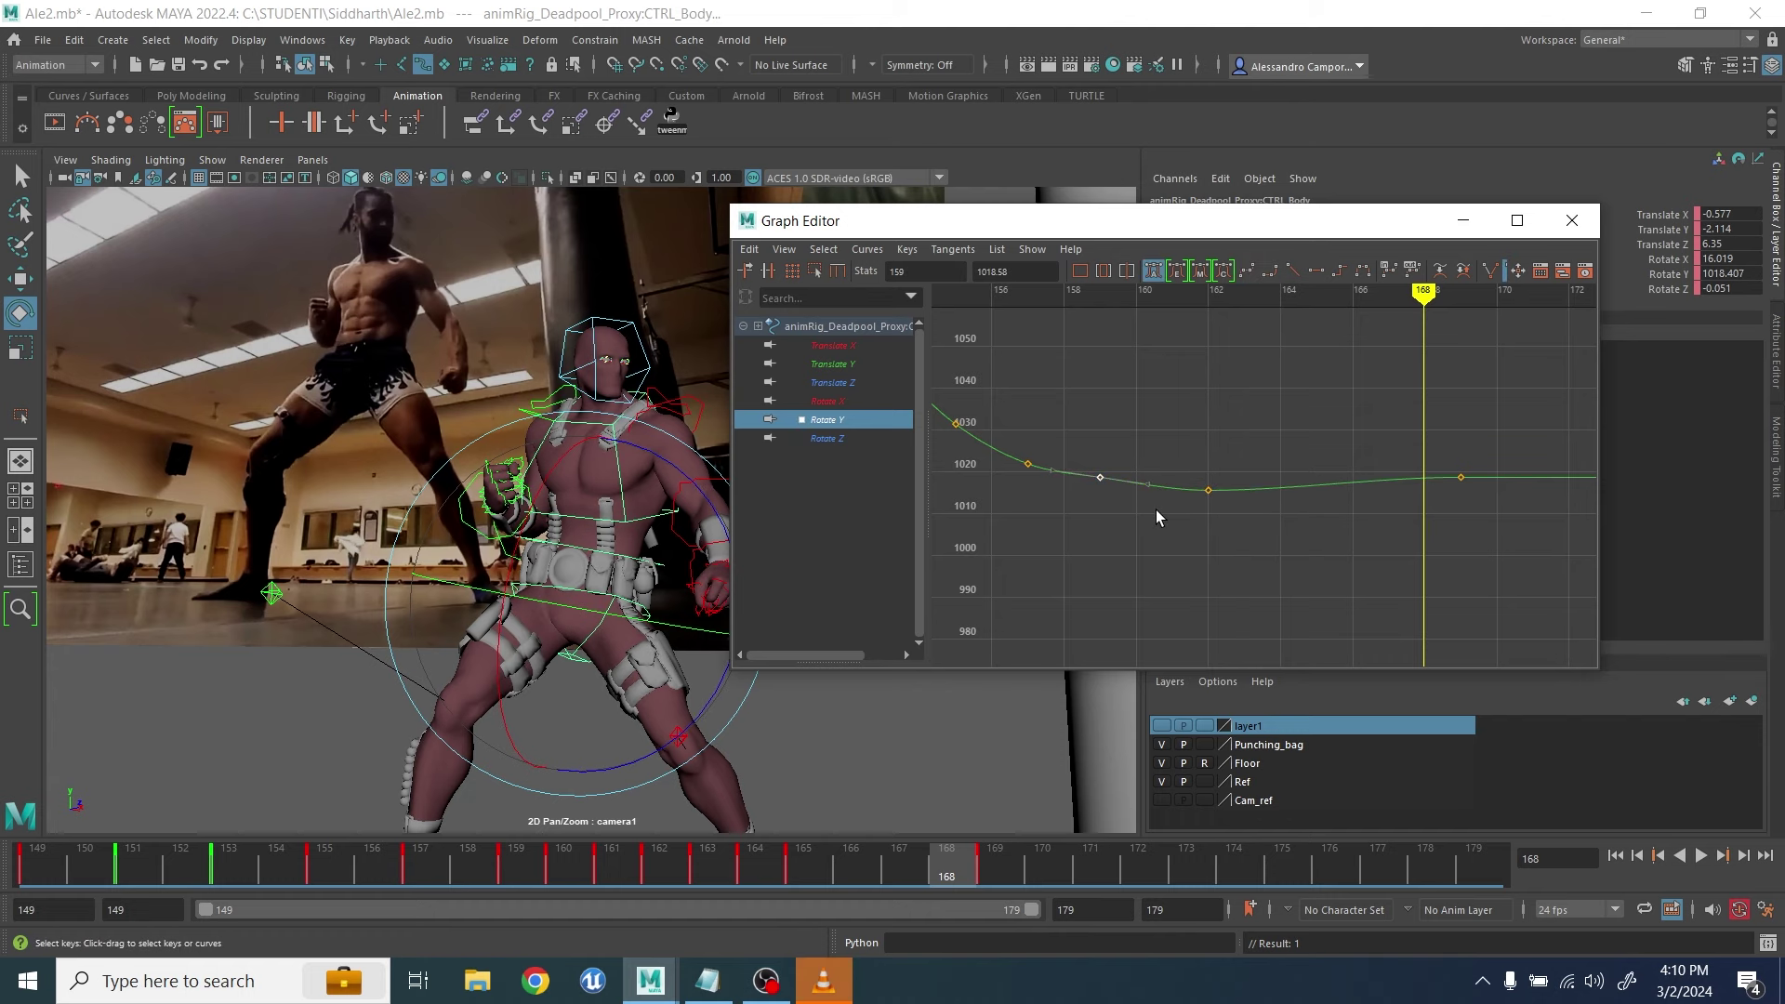
key("Delete")
right_click_drag(1386, 468, 1299, 466, "alt")
right_click_drag(1209, 507, 1288, 446, "alt")
left_click_drag(1146, 459, 1097, 526)
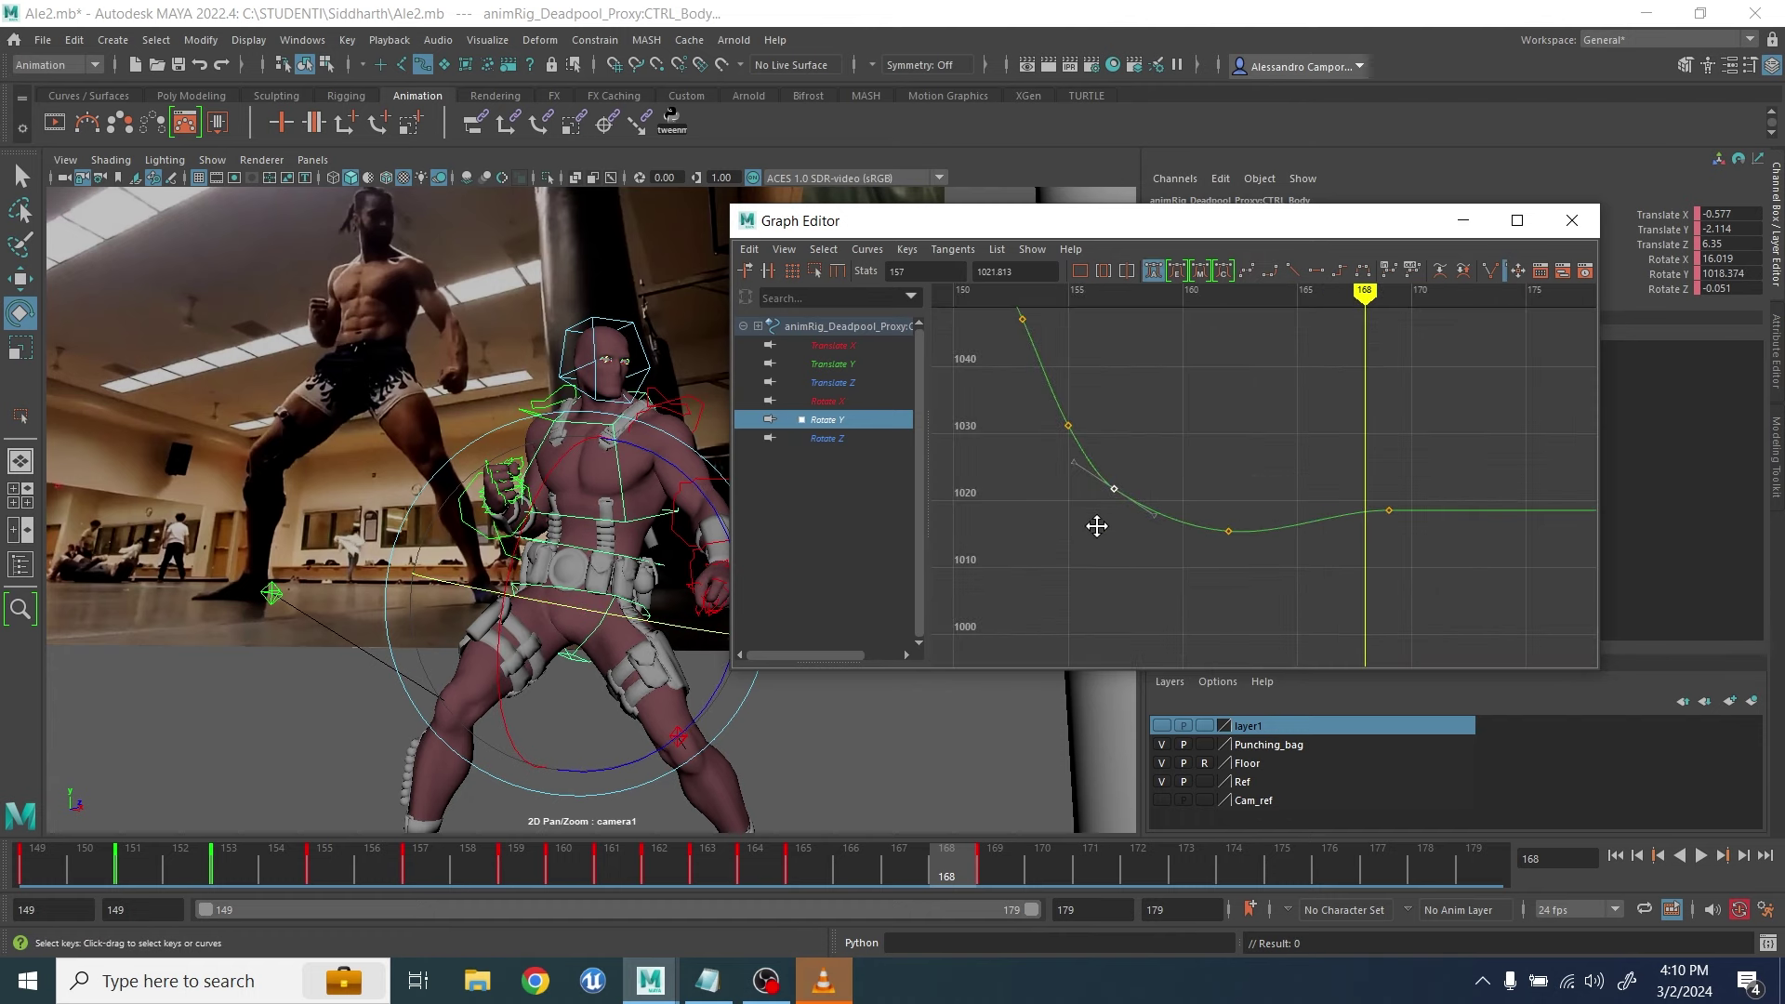
left_click(1702, 855)
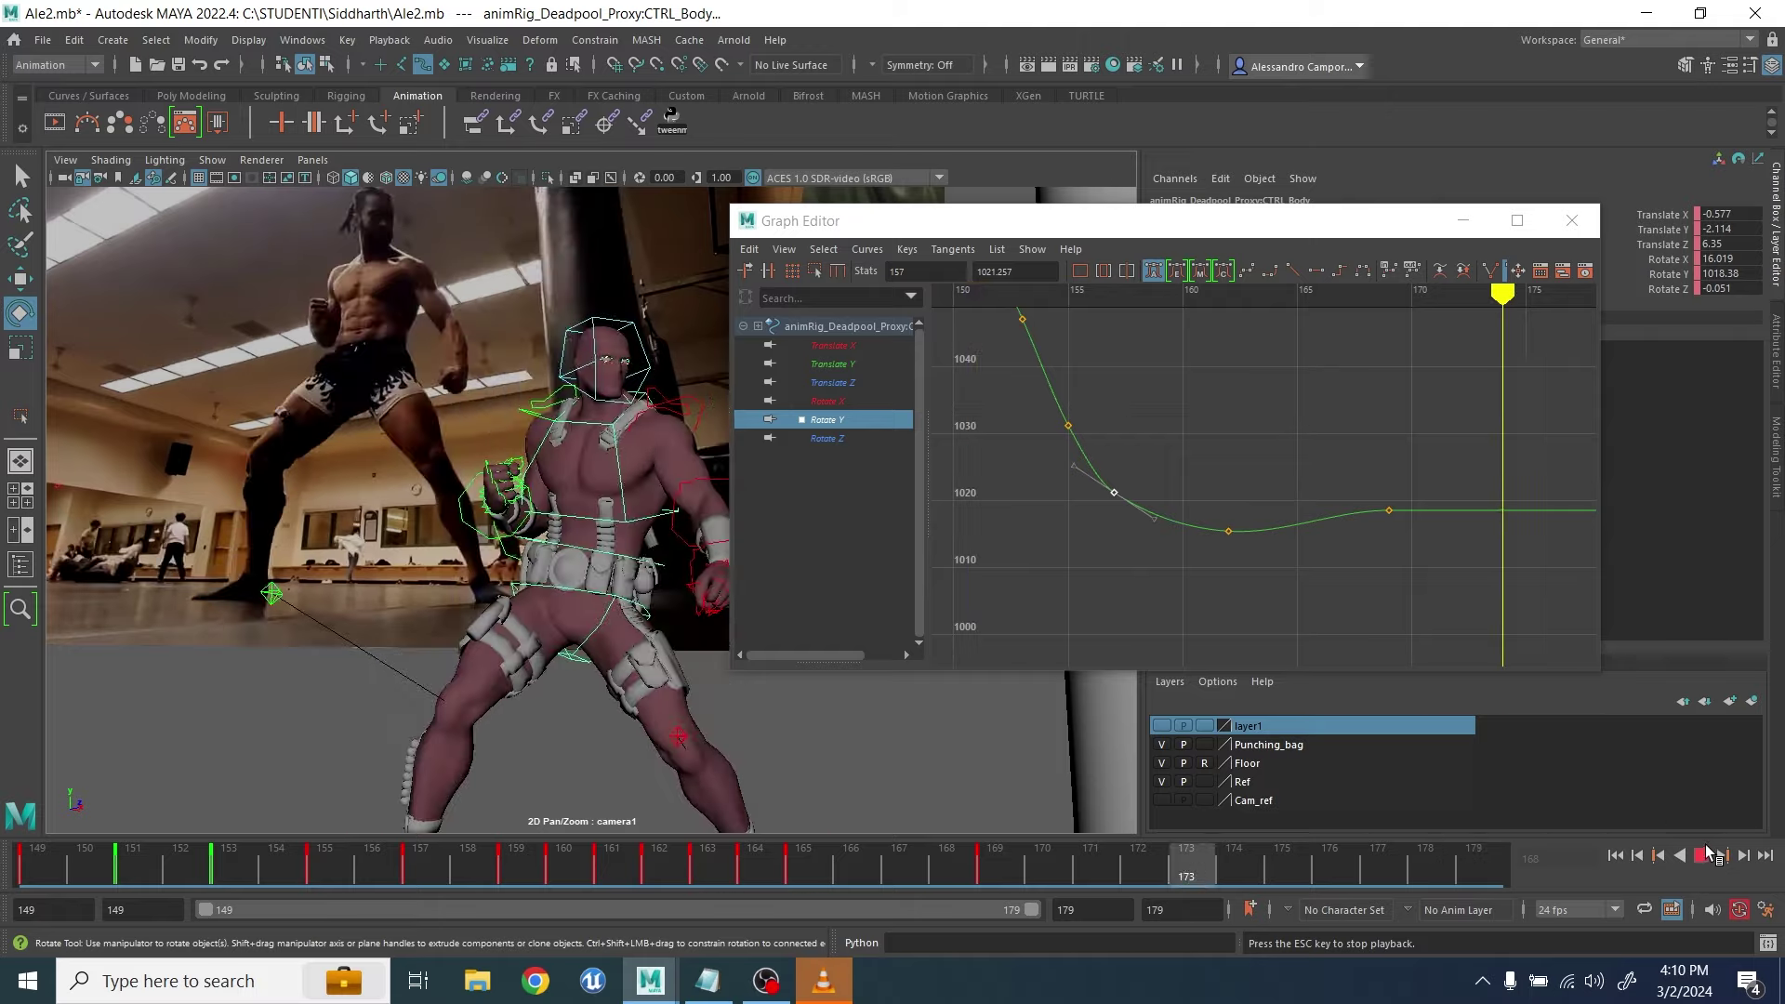
Lower the body control's frame 169 Rotate Y key to about 1016.36 and apply auto tangents to the last two keys
left_click_drag(1426, 485, 1365, 539)
right_click_drag(1364, 539, 1408, 589, "alt")
middle_click_drag(1408, 590, 1402, 630)
left_click_drag(1402, 629, 1173, 507)
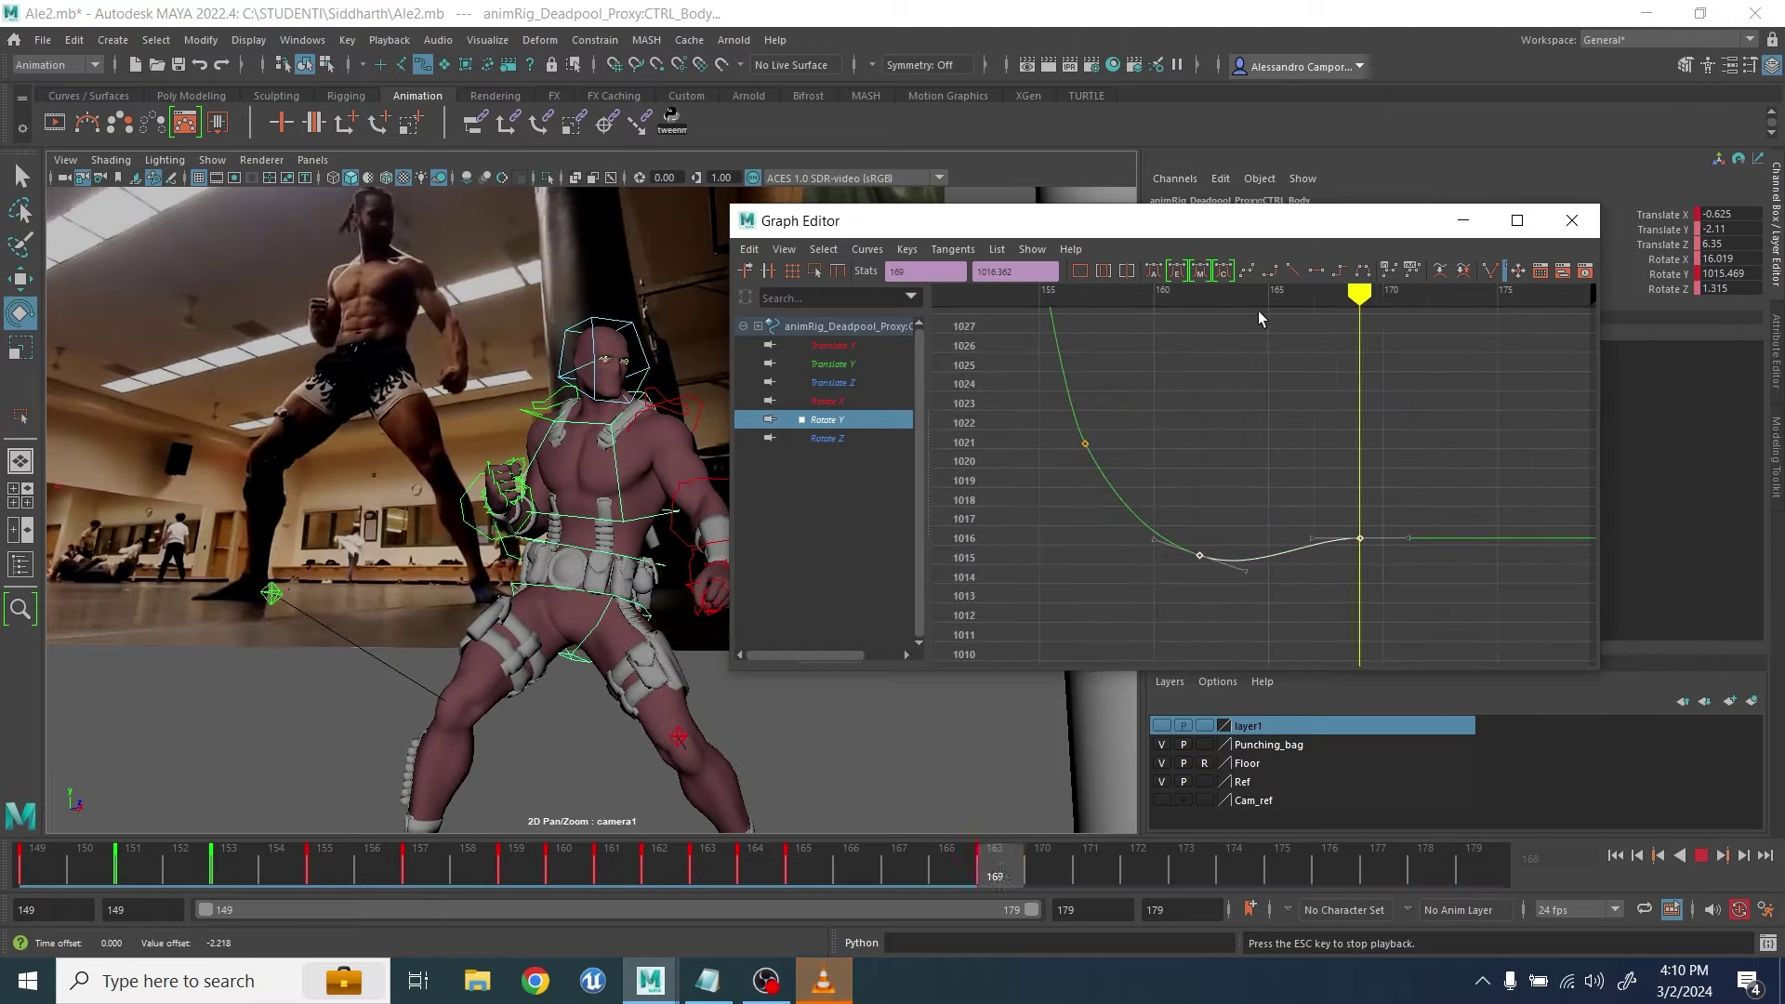
left_click(1154, 271)
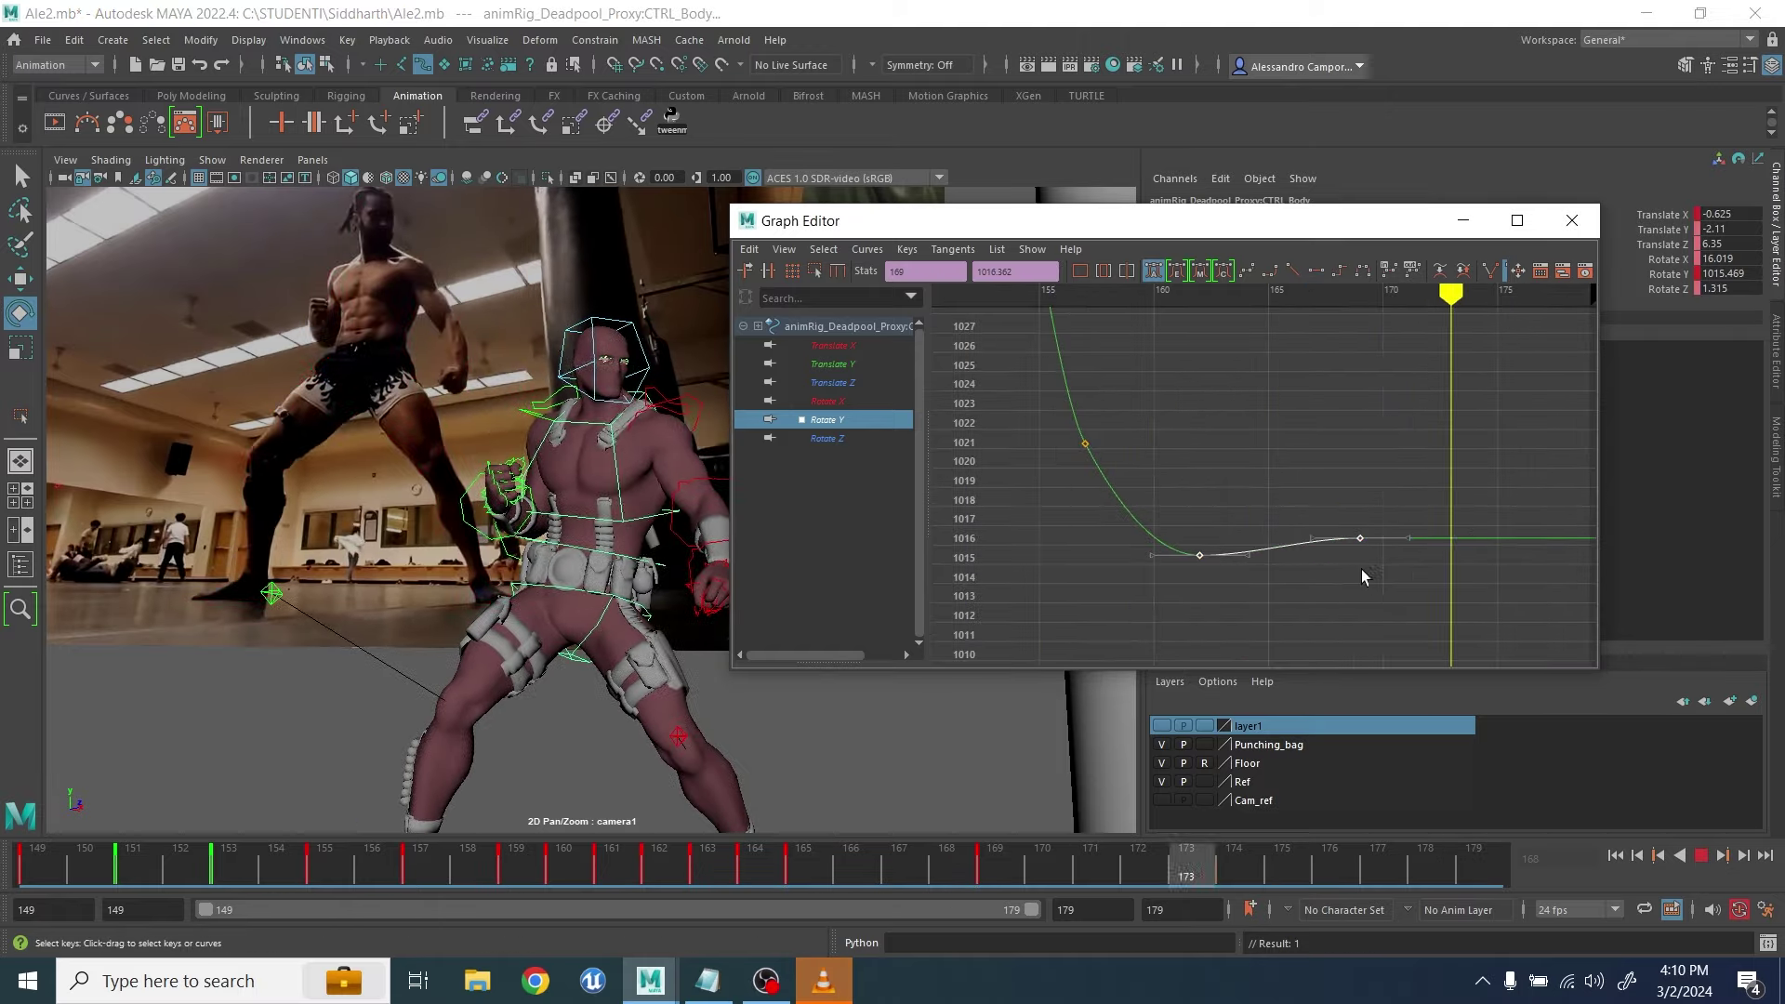
Move the body control's last Rotate Y key to frame 164 at about 1016.15
right_click_drag(1361, 569, 1341, 398, "alt+shift")
left_click_drag(1324, 409, 1359, 517)
middle_click_drag(1359, 518, 1239, 539)
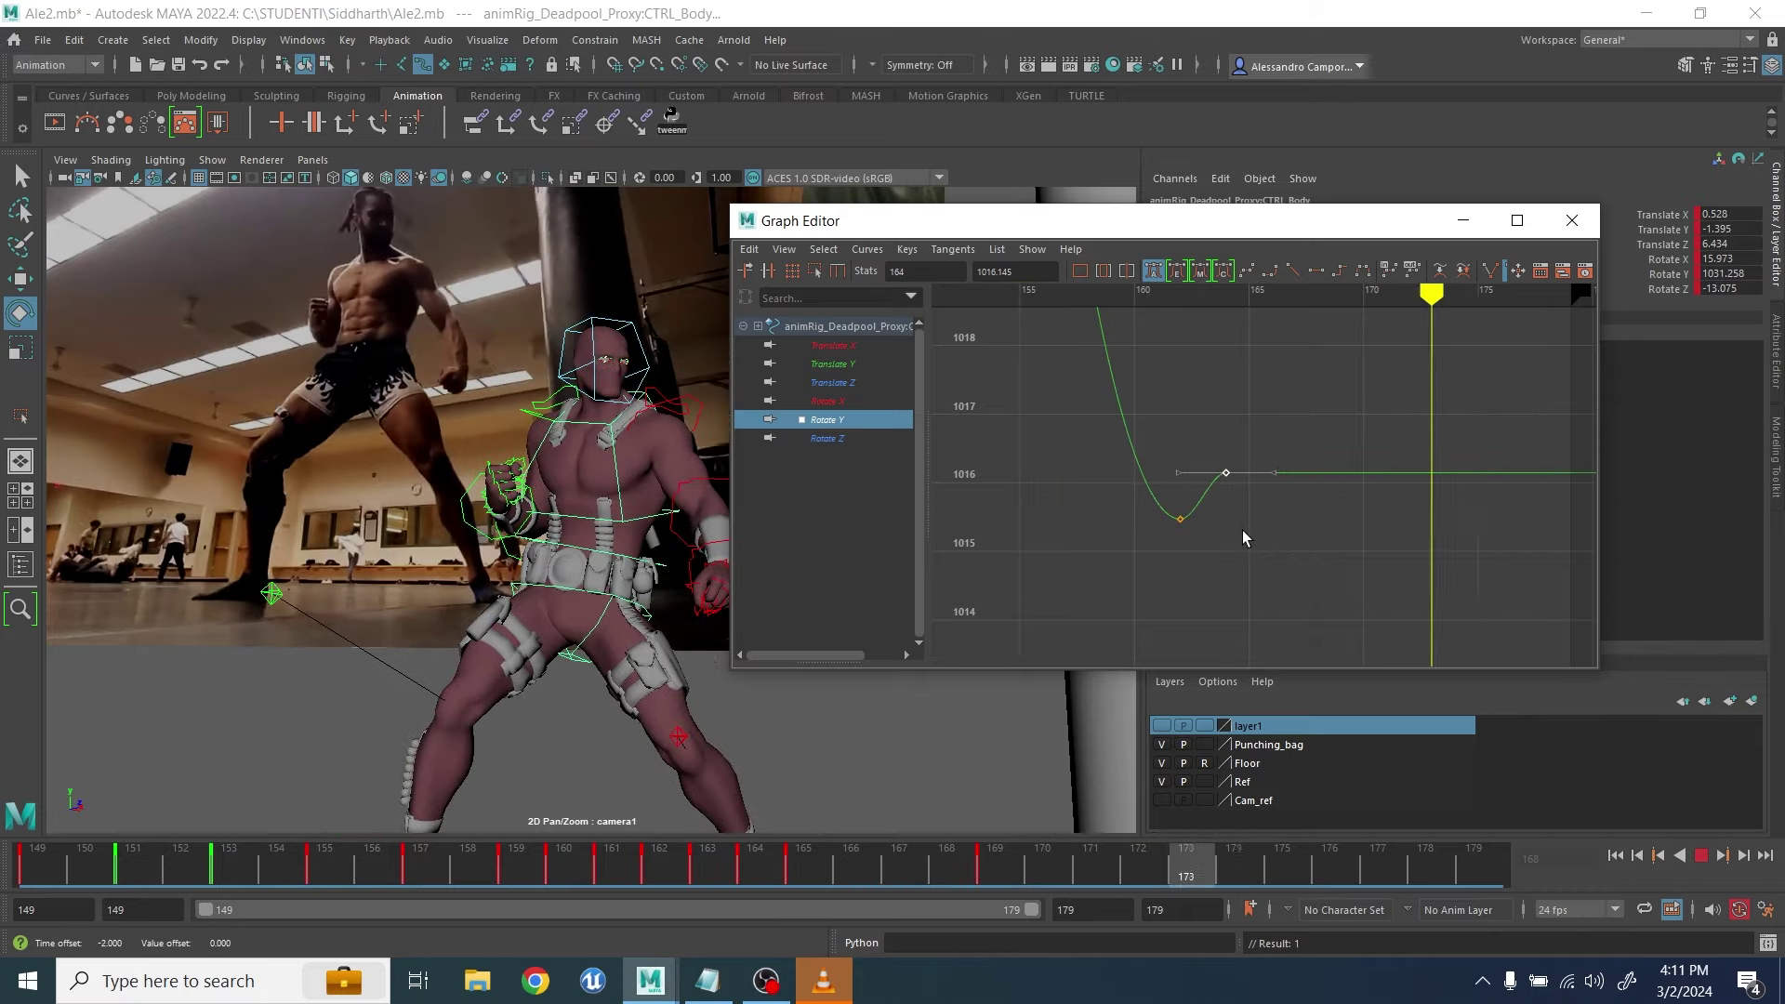
Rotate the chest control to about X 14.62, Y -12.34, Z 6.65 at frame 159 and play back the motion
left_click(619, 476)
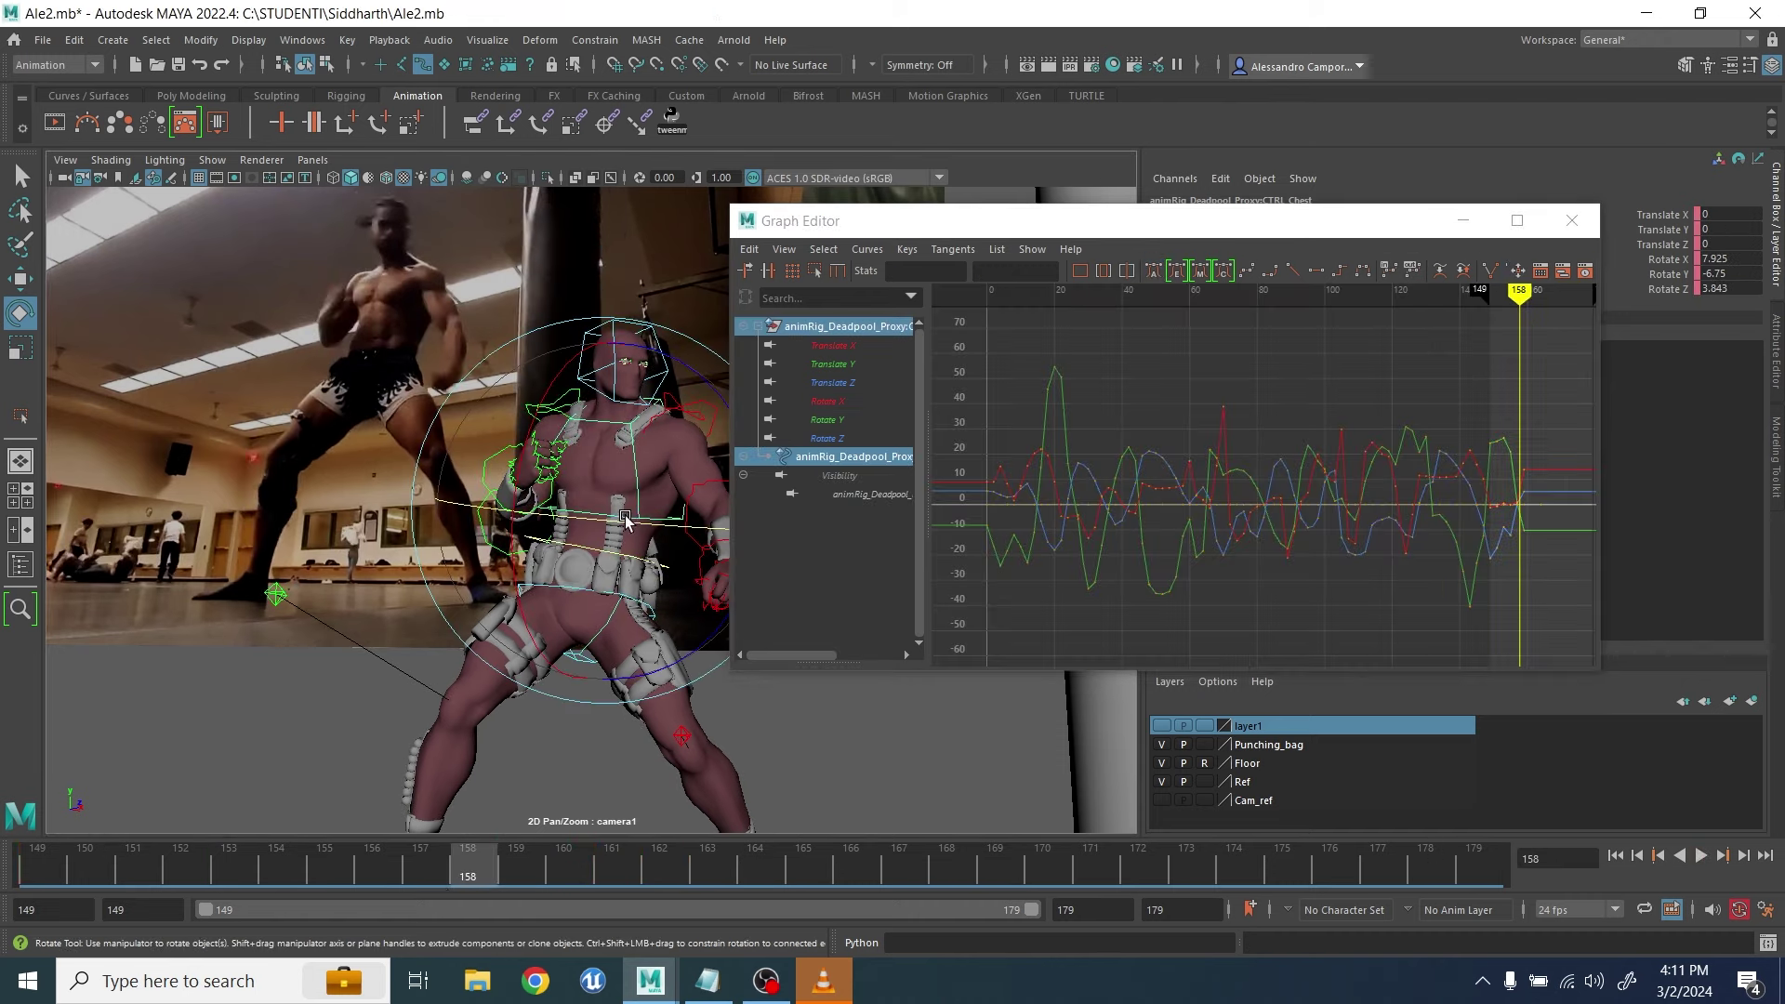
key("comma")
left_click_drag(502, 872, 525, 871)
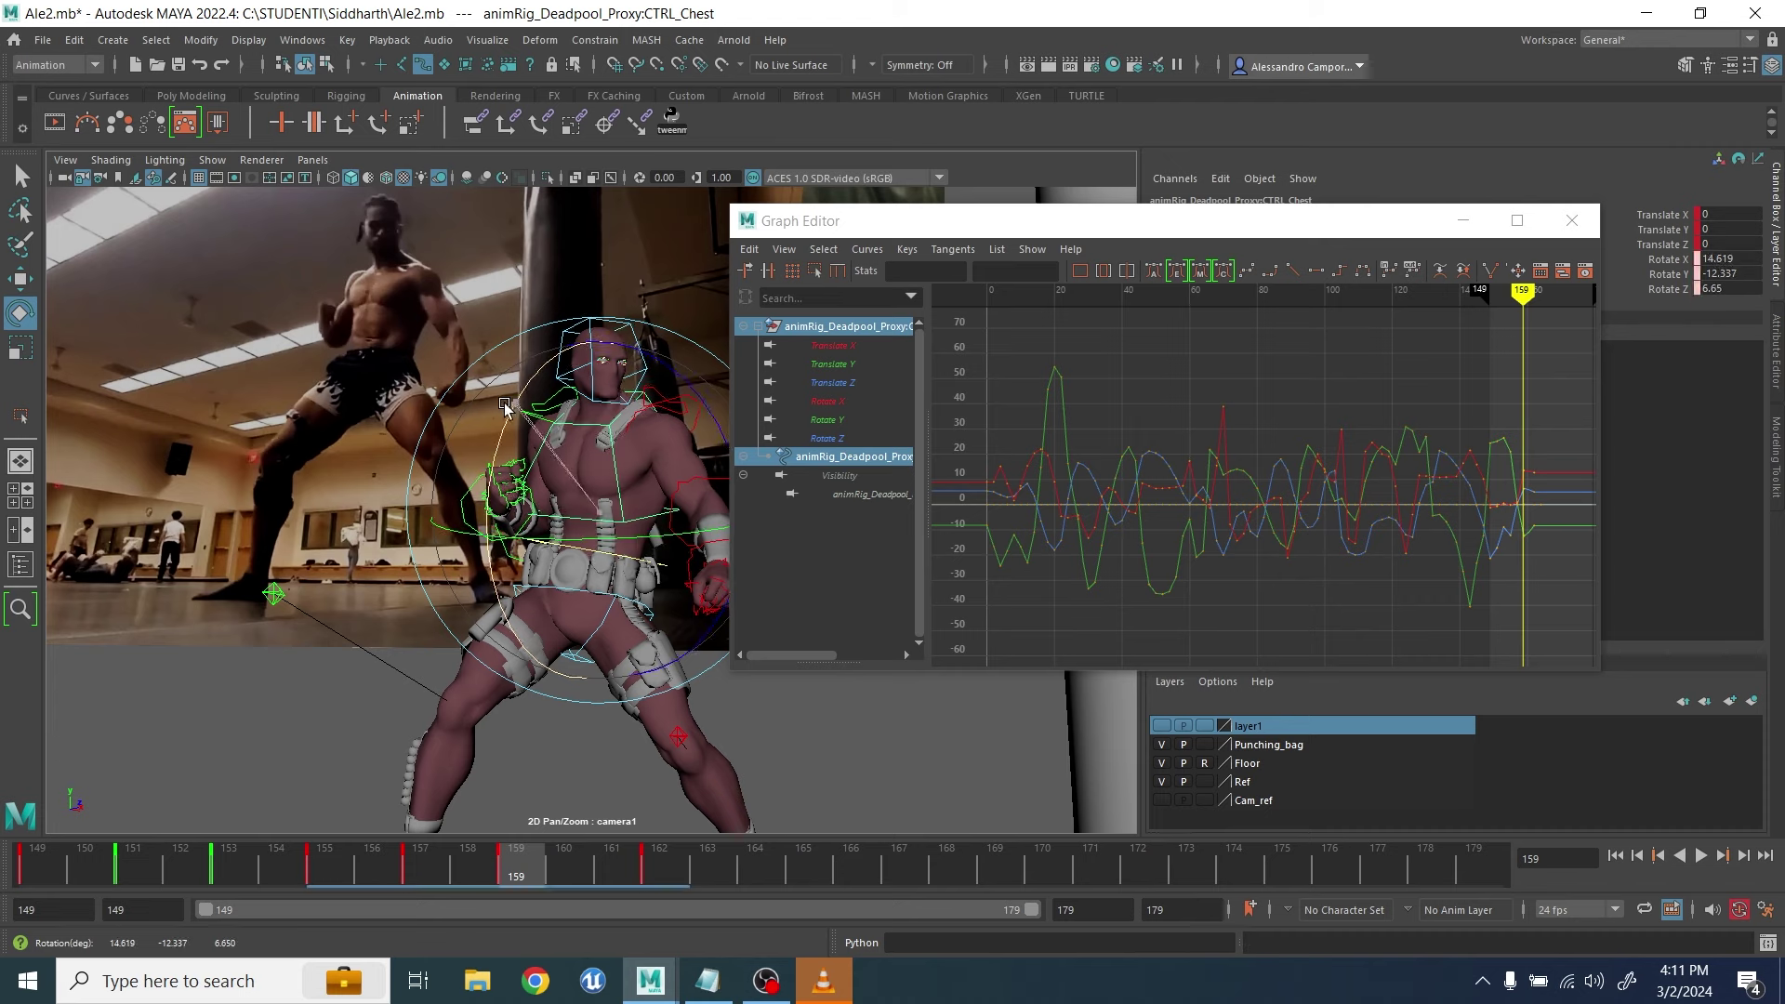
key("alt+v")
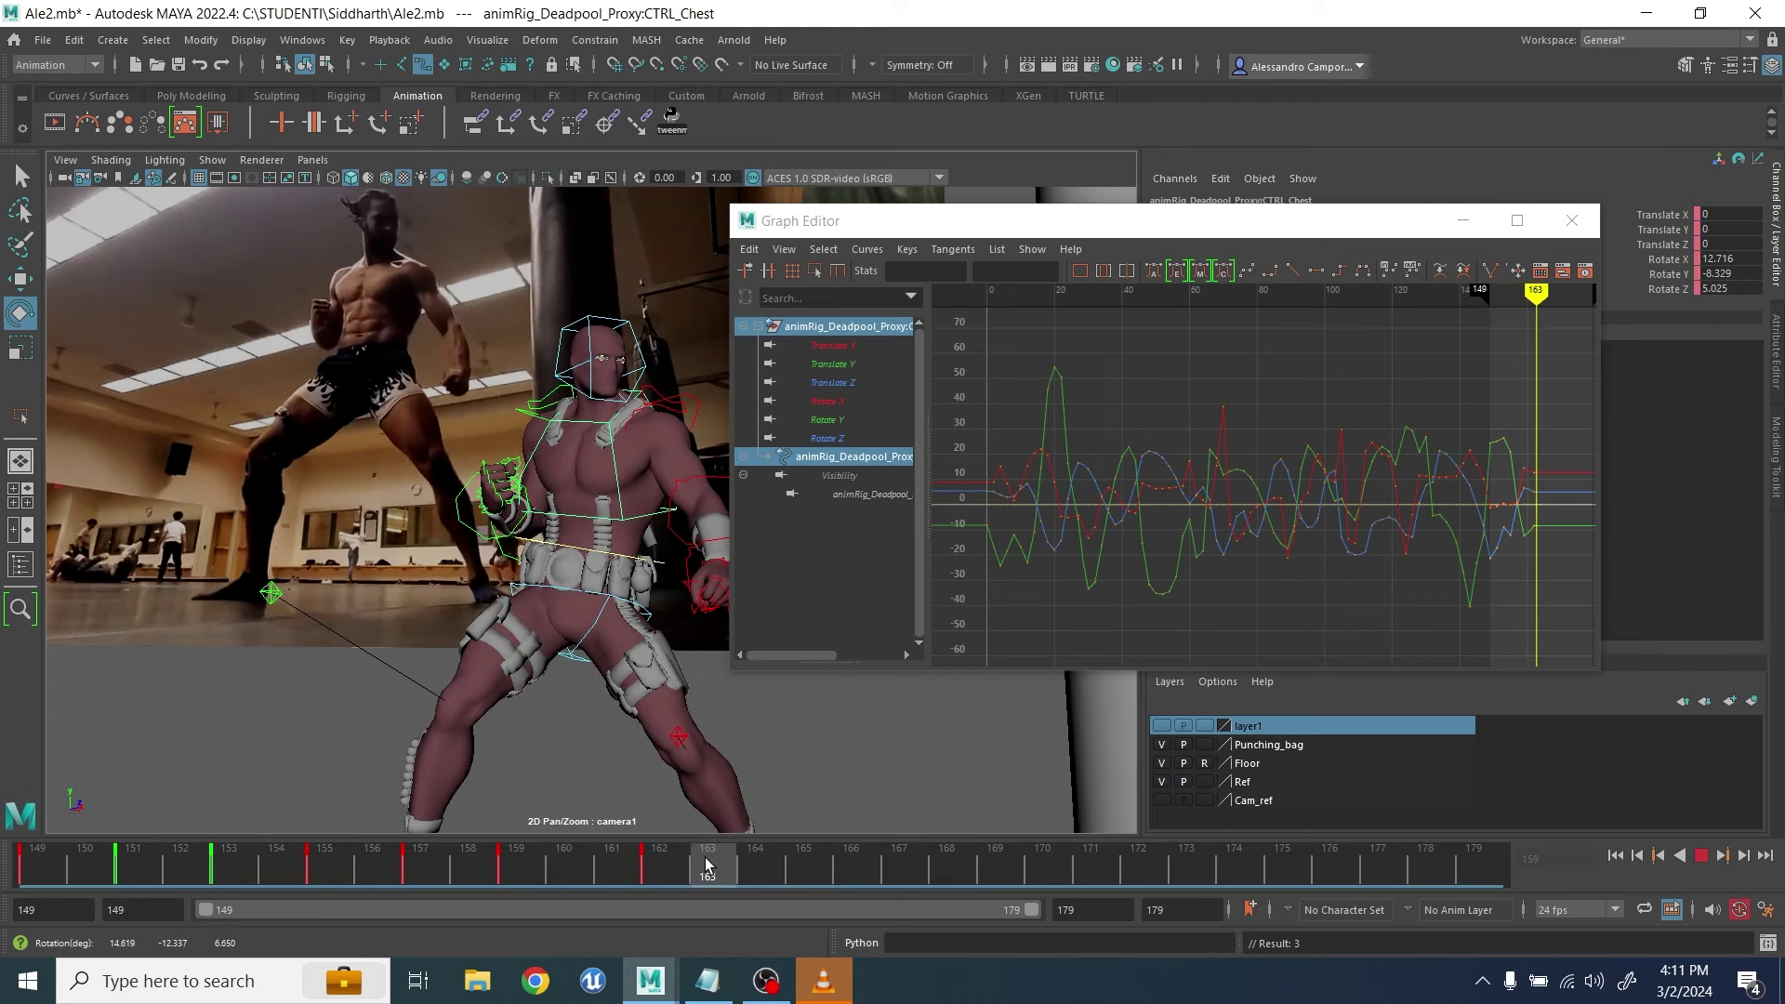
Move the chest's frame 162 key to frame 163 and add a breakdown at frame 161 with tweenMachine at 77.1
mouse_move(705, 858)
left_mouse_down()
mouse_move(655, 859)
mouse_move(749, 865)
mouse_move(693, 874)
left_mouse_up()
left_click(612, 874)
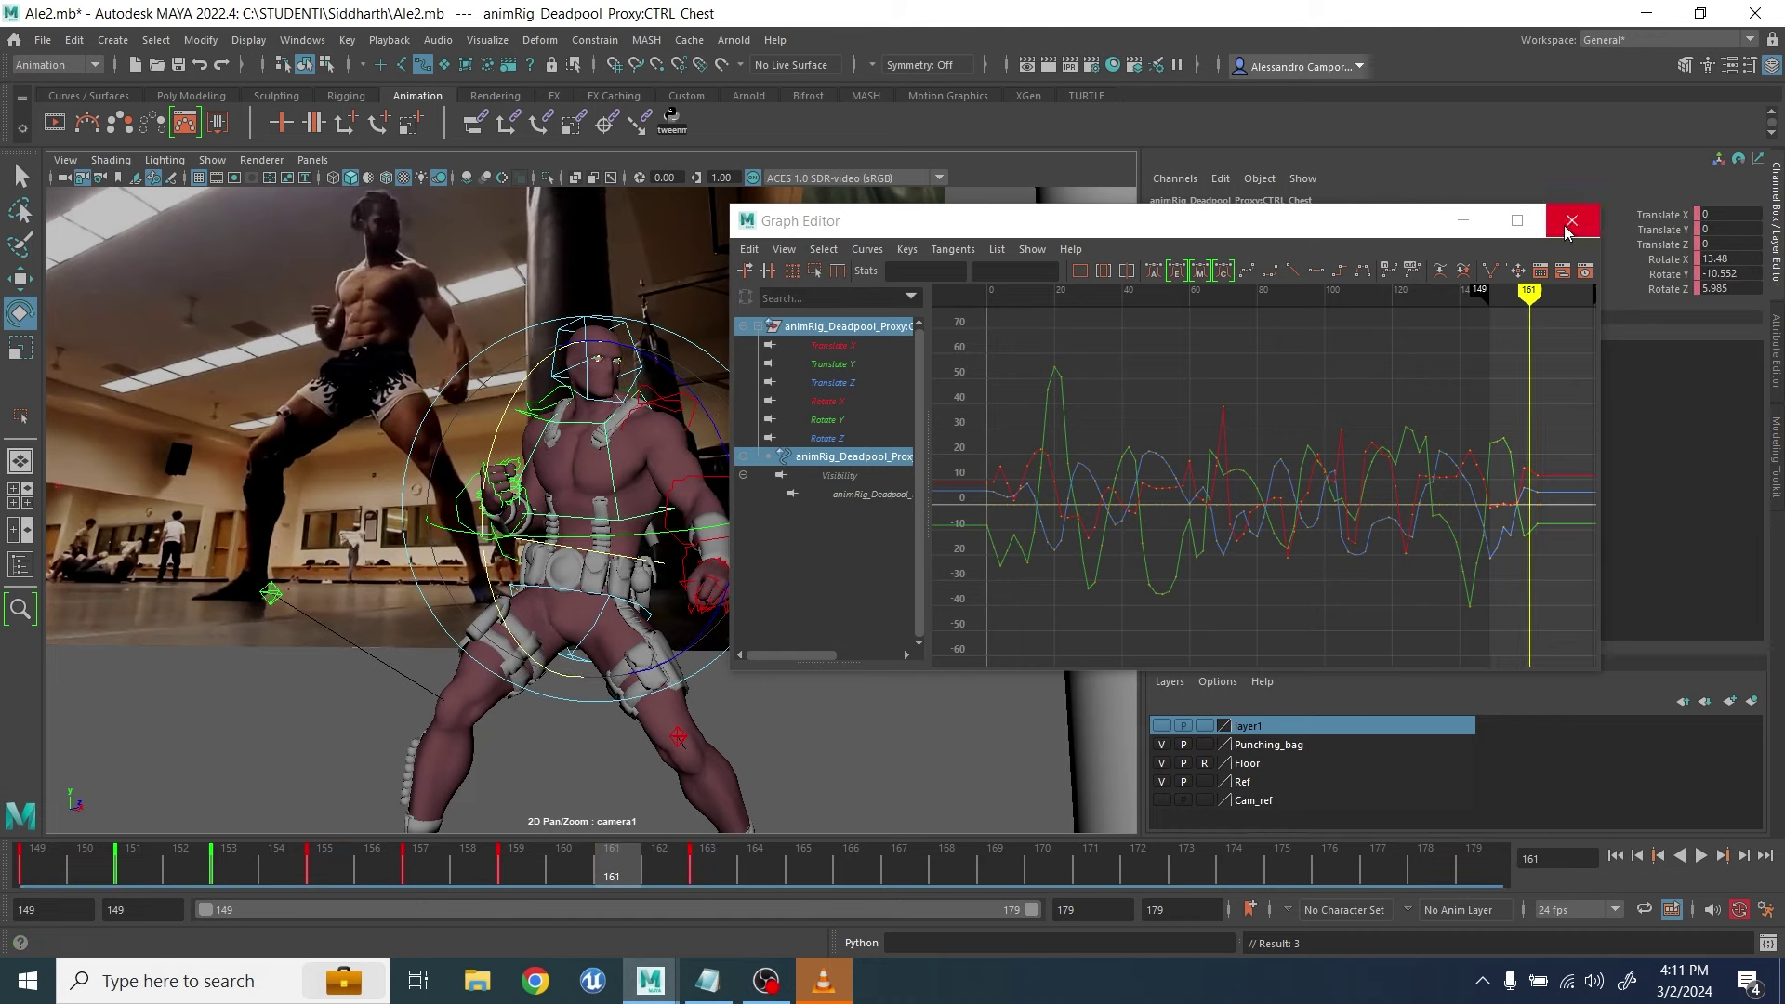
left_click_drag(1376, 223, 1612, 388)
left_click(672, 122)
left_click(1289, 186)
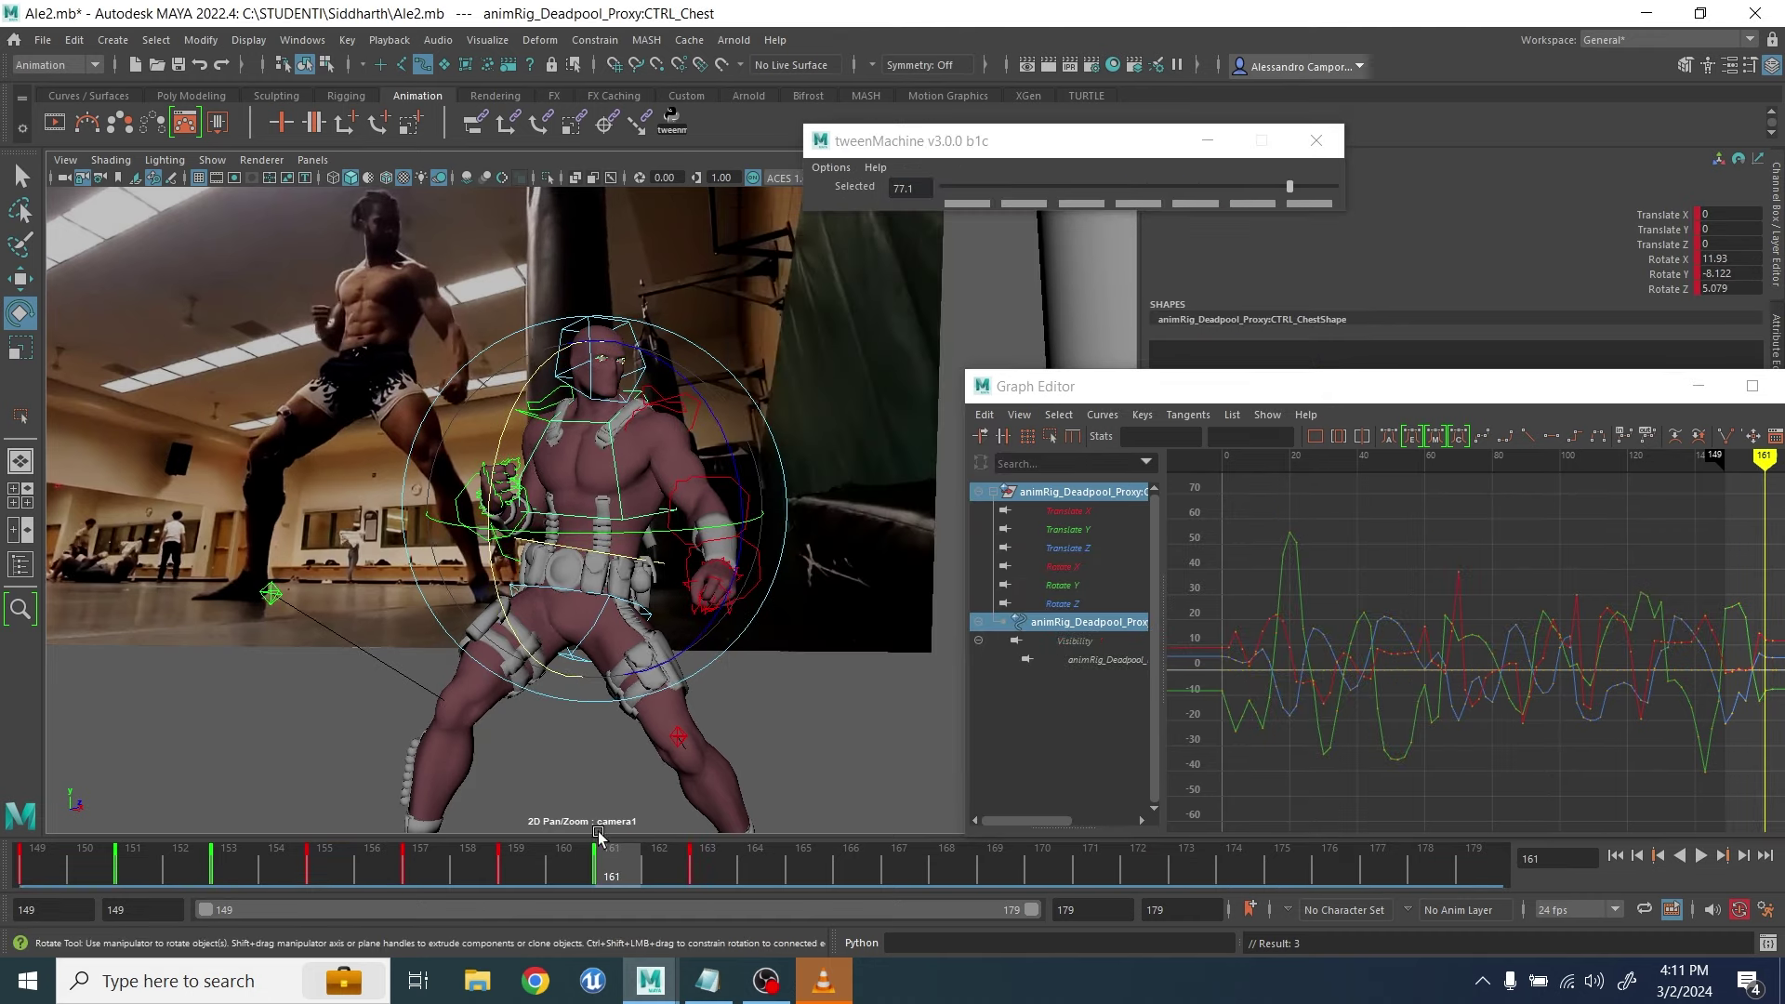
Rotate the chest to about X 12.07, Y -8.13, Z 4.95 at frame 169 and go to frame 166
left_click_drag(603, 848, 987, 866)
left_click_drag(652, 530, 657, 533)
left_click(861, 850)
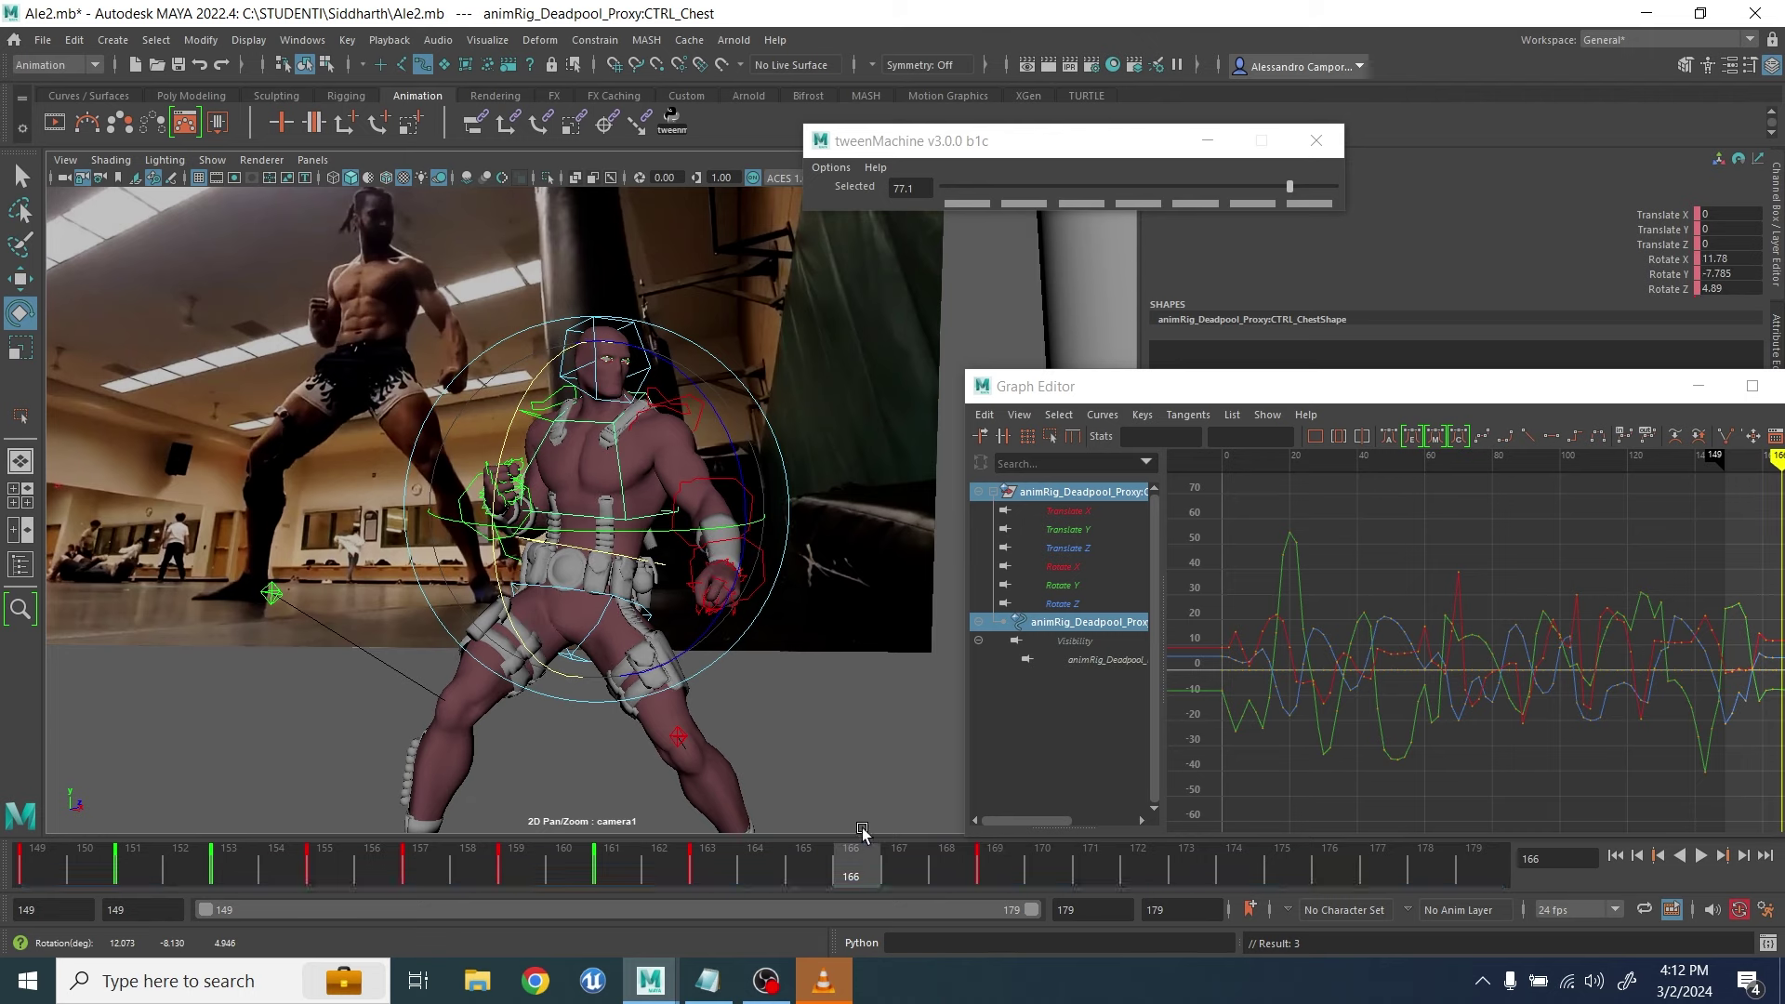
left_click(1290, 187)
middle_click_drag(1646, 661, 1355, 610, "alt")
right_click_drag(1355, 610, 1490, 626, "alt+shift")
middle_click_drag(1491, 625, 1449, 637, "alt")
left_click_drag(1335, 534, 1573, 697)
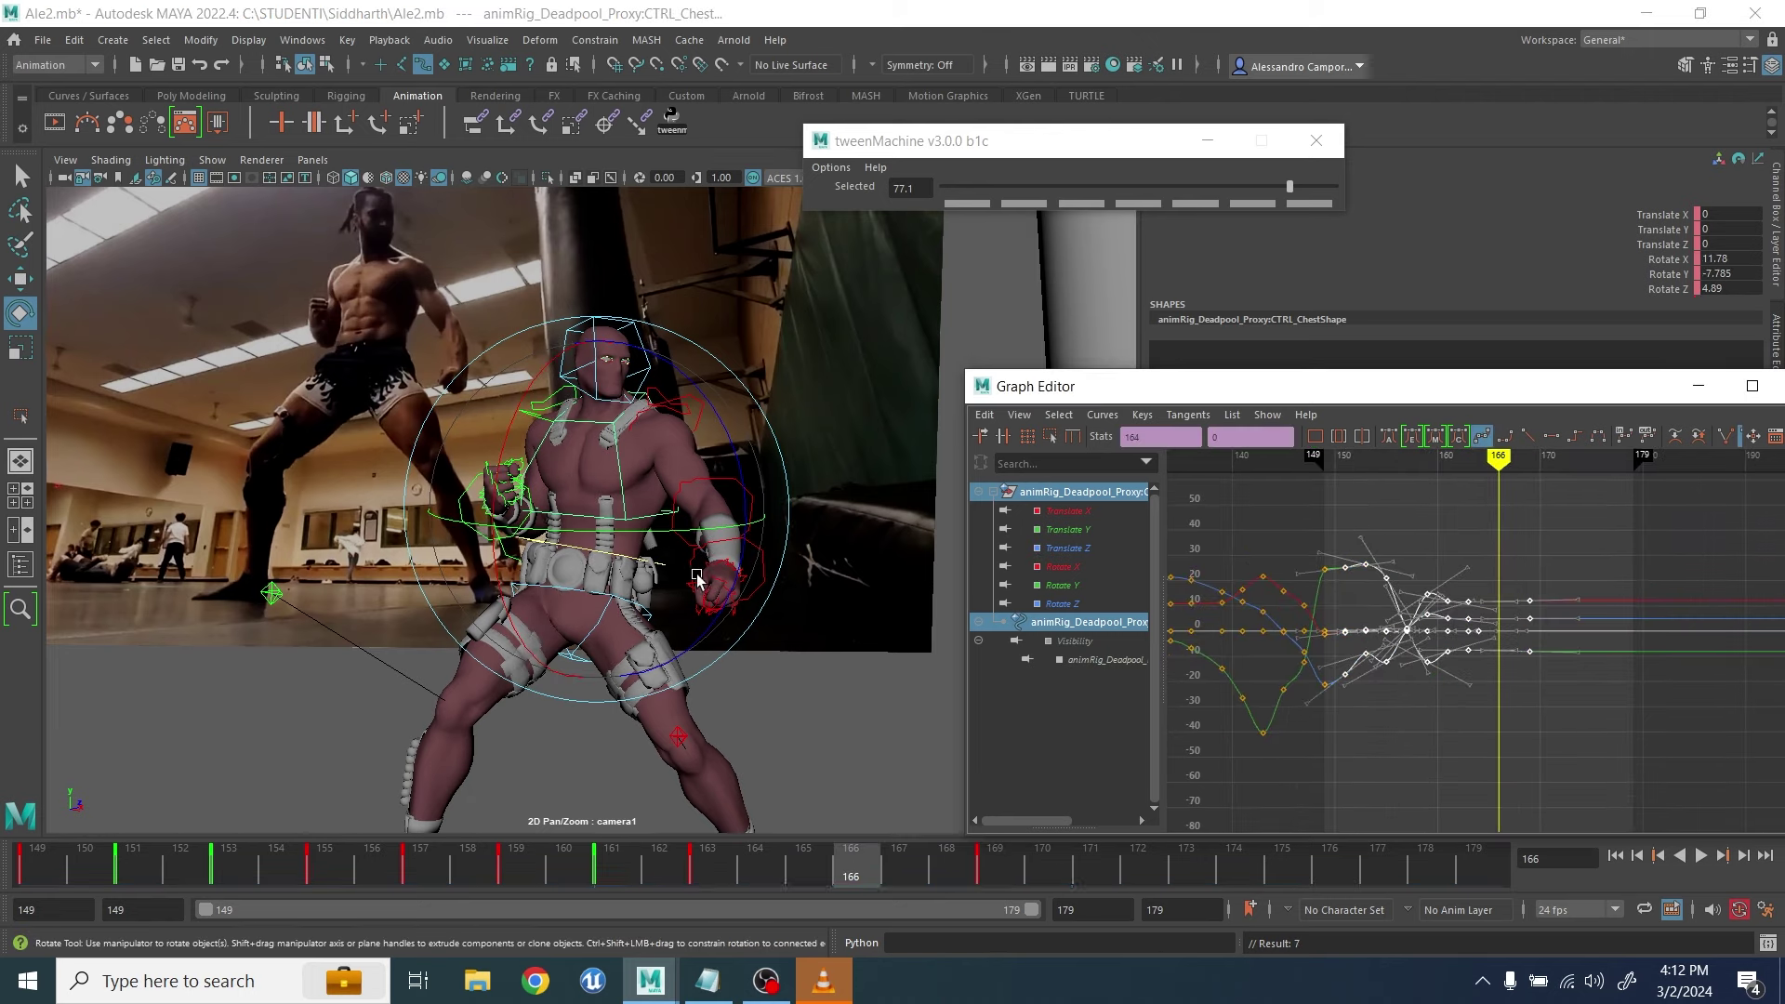
left_click(1060, 585)
key("f")
left_click(850, 553)
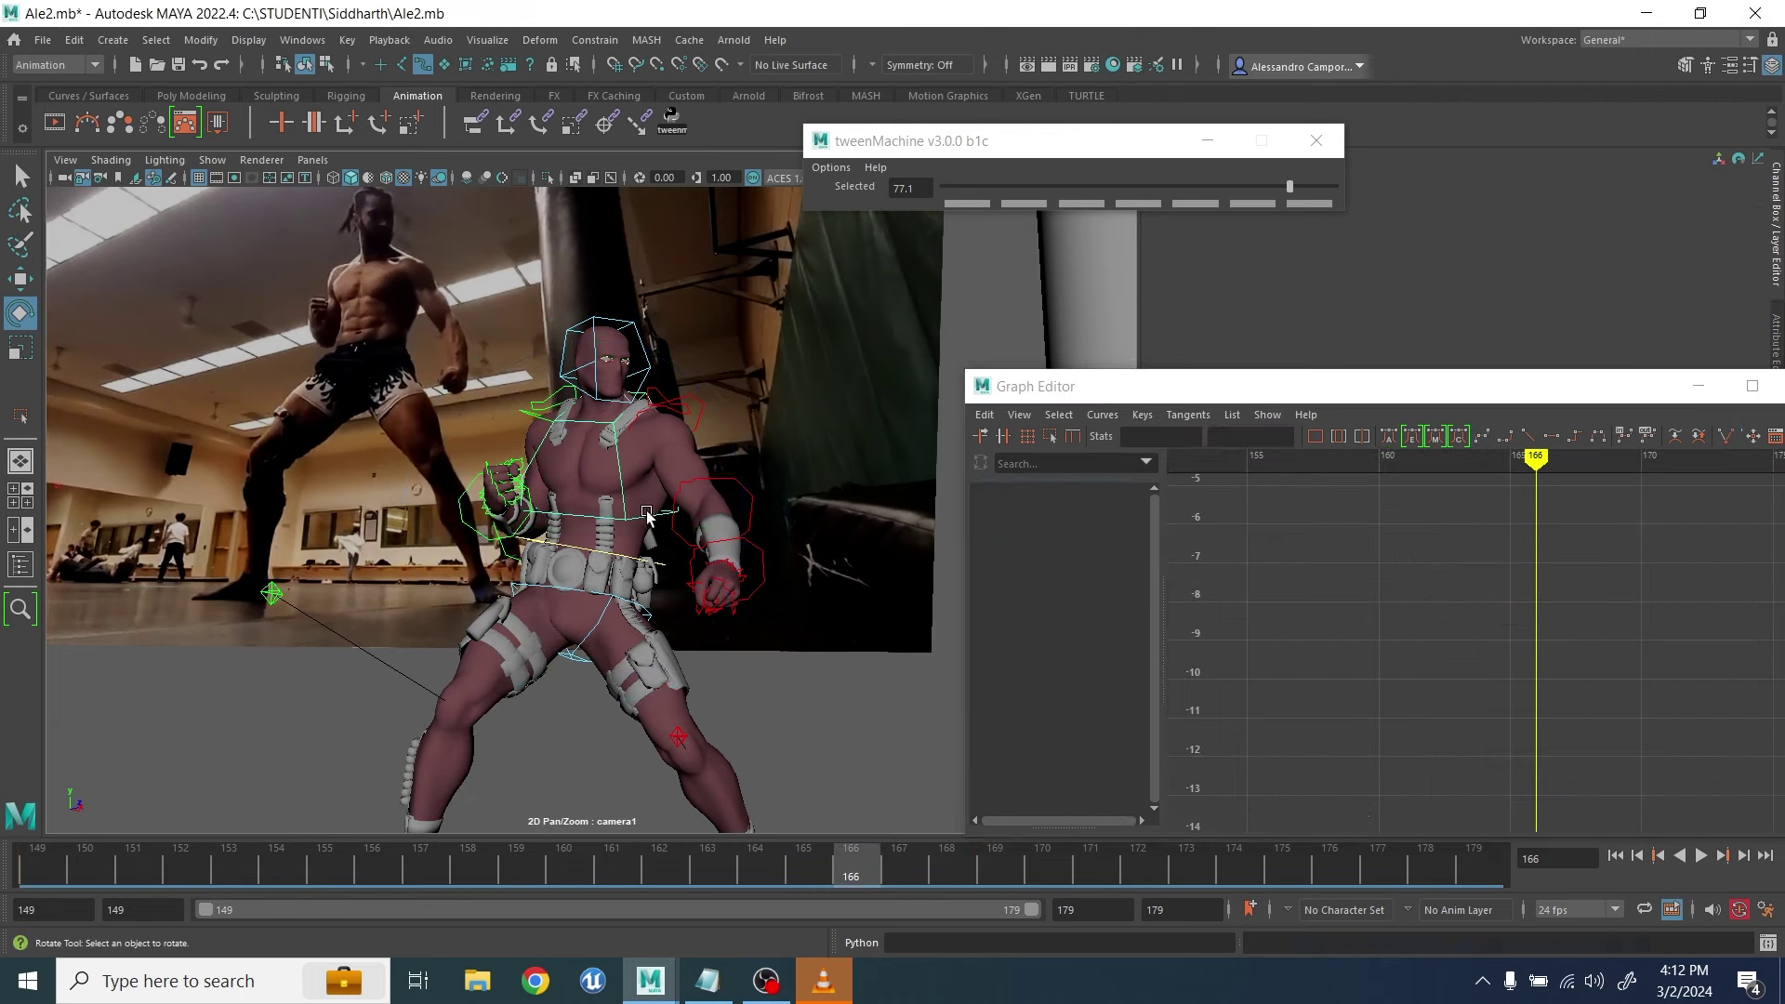
Add a chest breakdown at frame 166 with tweenMachine at 74.7 and apply auto tangents to its Rotate Y keys from frame 161 to 169
left_click(621, 516)
left_click(1285, 187)
left_click(1075, 586)
scroll(1674, 637, "up", 6)
middle_click_drag(1674, 637, 1475, 705, "alt")
right_click_drag(1475, 705, 1483, 576, "alt+shift")
left_click_drag(1335, 549, 1673, 698)
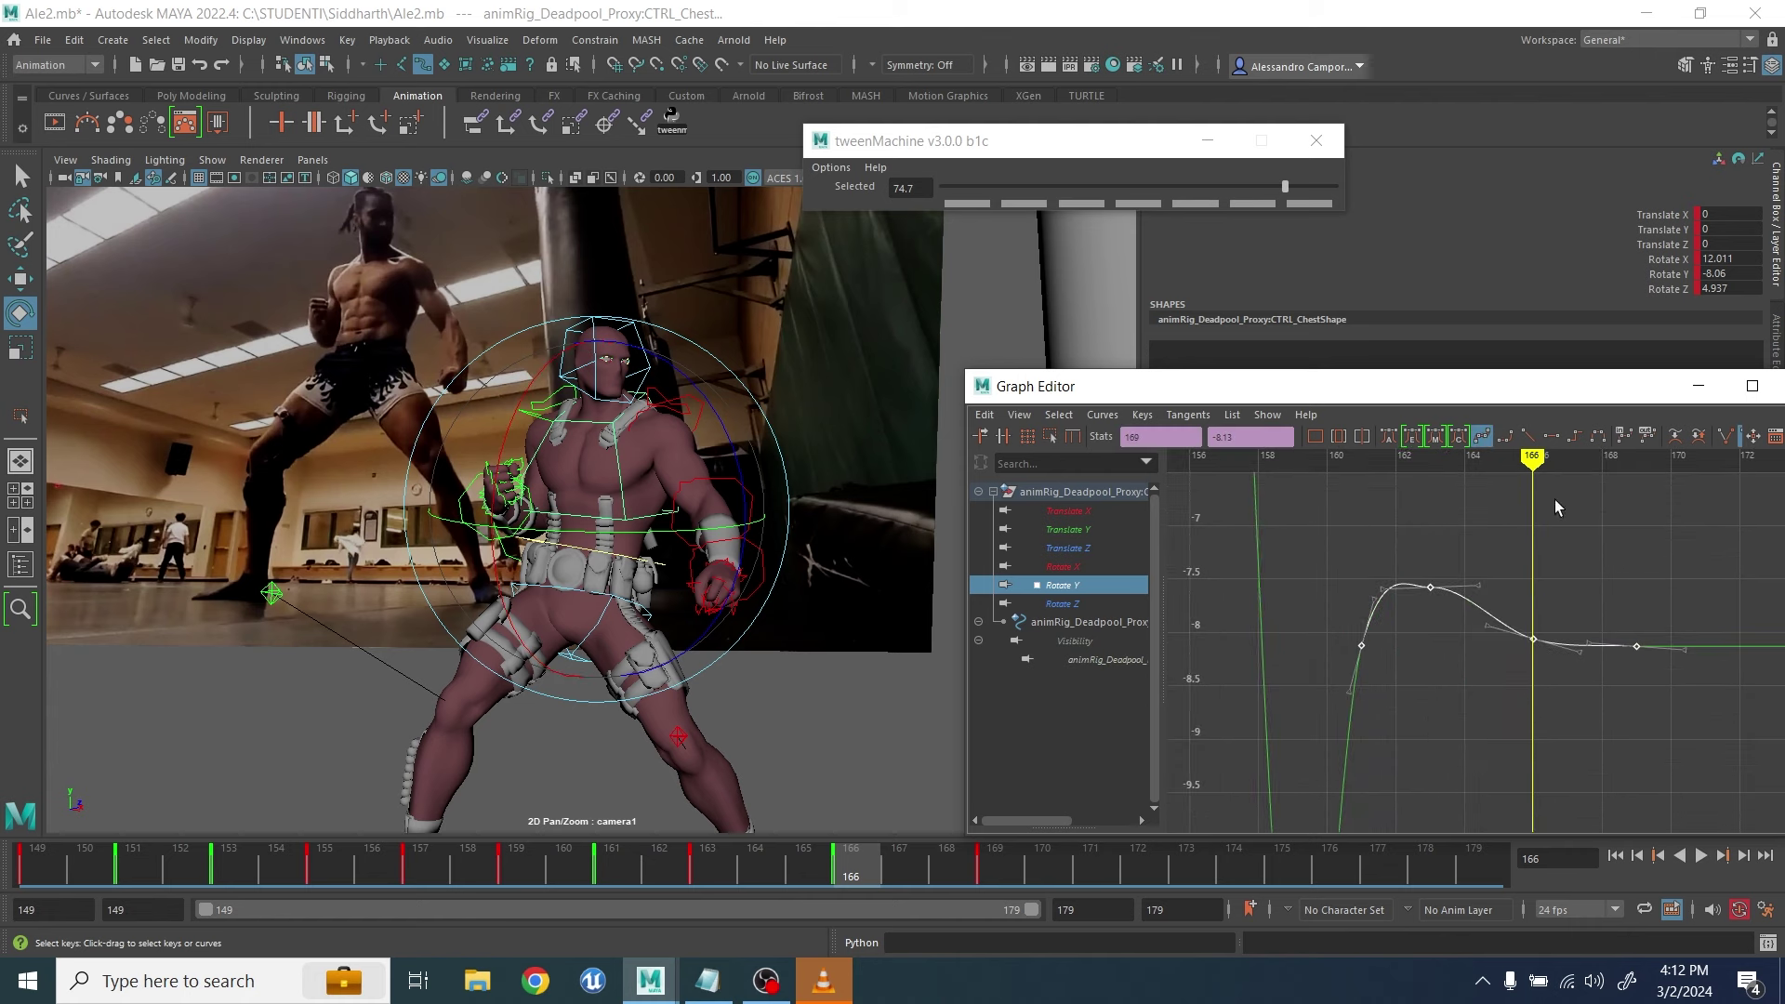
left_click(1388, 436)
Apply auto tangents to the chest's Rotate X keys around its settling motion
scroll(1482, 606, "down", 8)
left_click(1063, 566)
right_click_drag(1524, 655, 1506, 577, "alt+shift")
left_click_drag(1428, 572, 1579, 767)
left_click(1389, 436)
Raise a late key on the chest's Rotate X curve slightly to smooth the settle
right_click_drag(1673, 558, 1576, 520, "alt+shift")
middle_click_drag(1576, 521, 1503, 510, "alt")
right_click_drag(1503, 510, 1478, 595, "alt+shift")
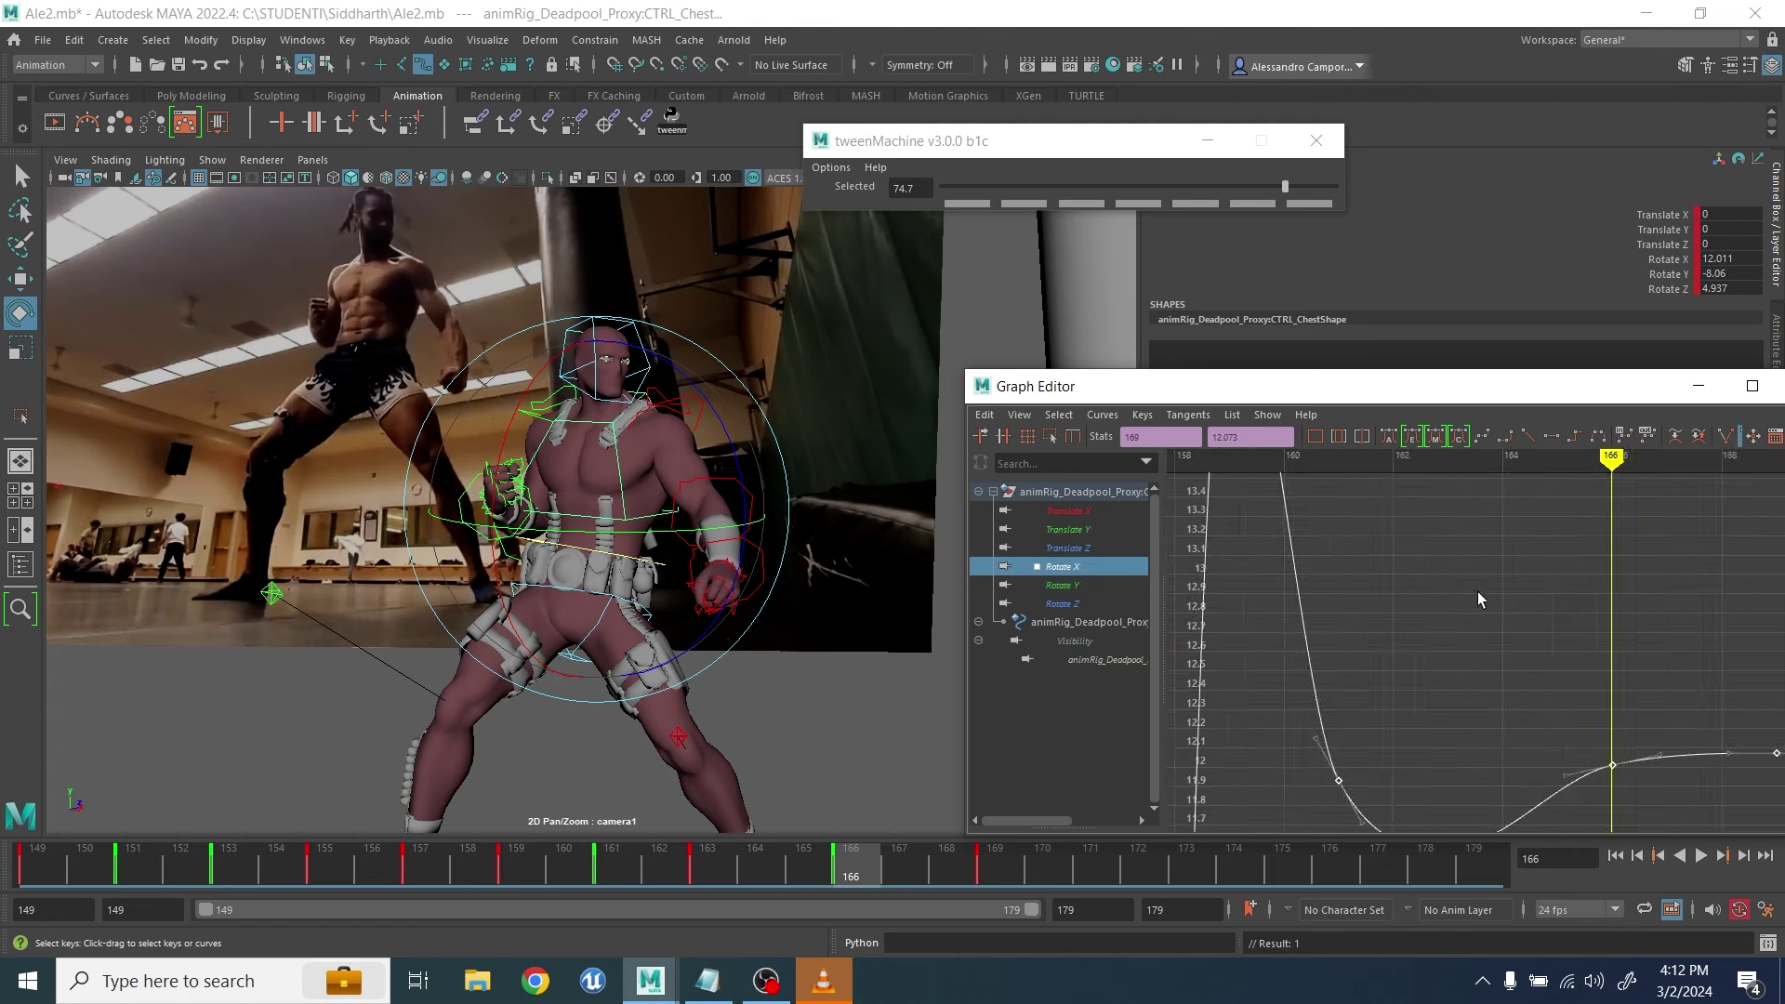
middle_click_drag(1478, 595, 1387, 470, "alt")
left_click_drag(1369, 619, 1338, 672)
middle_click_drag(1524, 672, 1438, 672, "alt")
left_click_drag(1510, 595, 1571, 665)
middle_click_drag(1574, 689, 1574, 678)
Hide the Ref display layer and play back the animation
left_click(1698, 385)
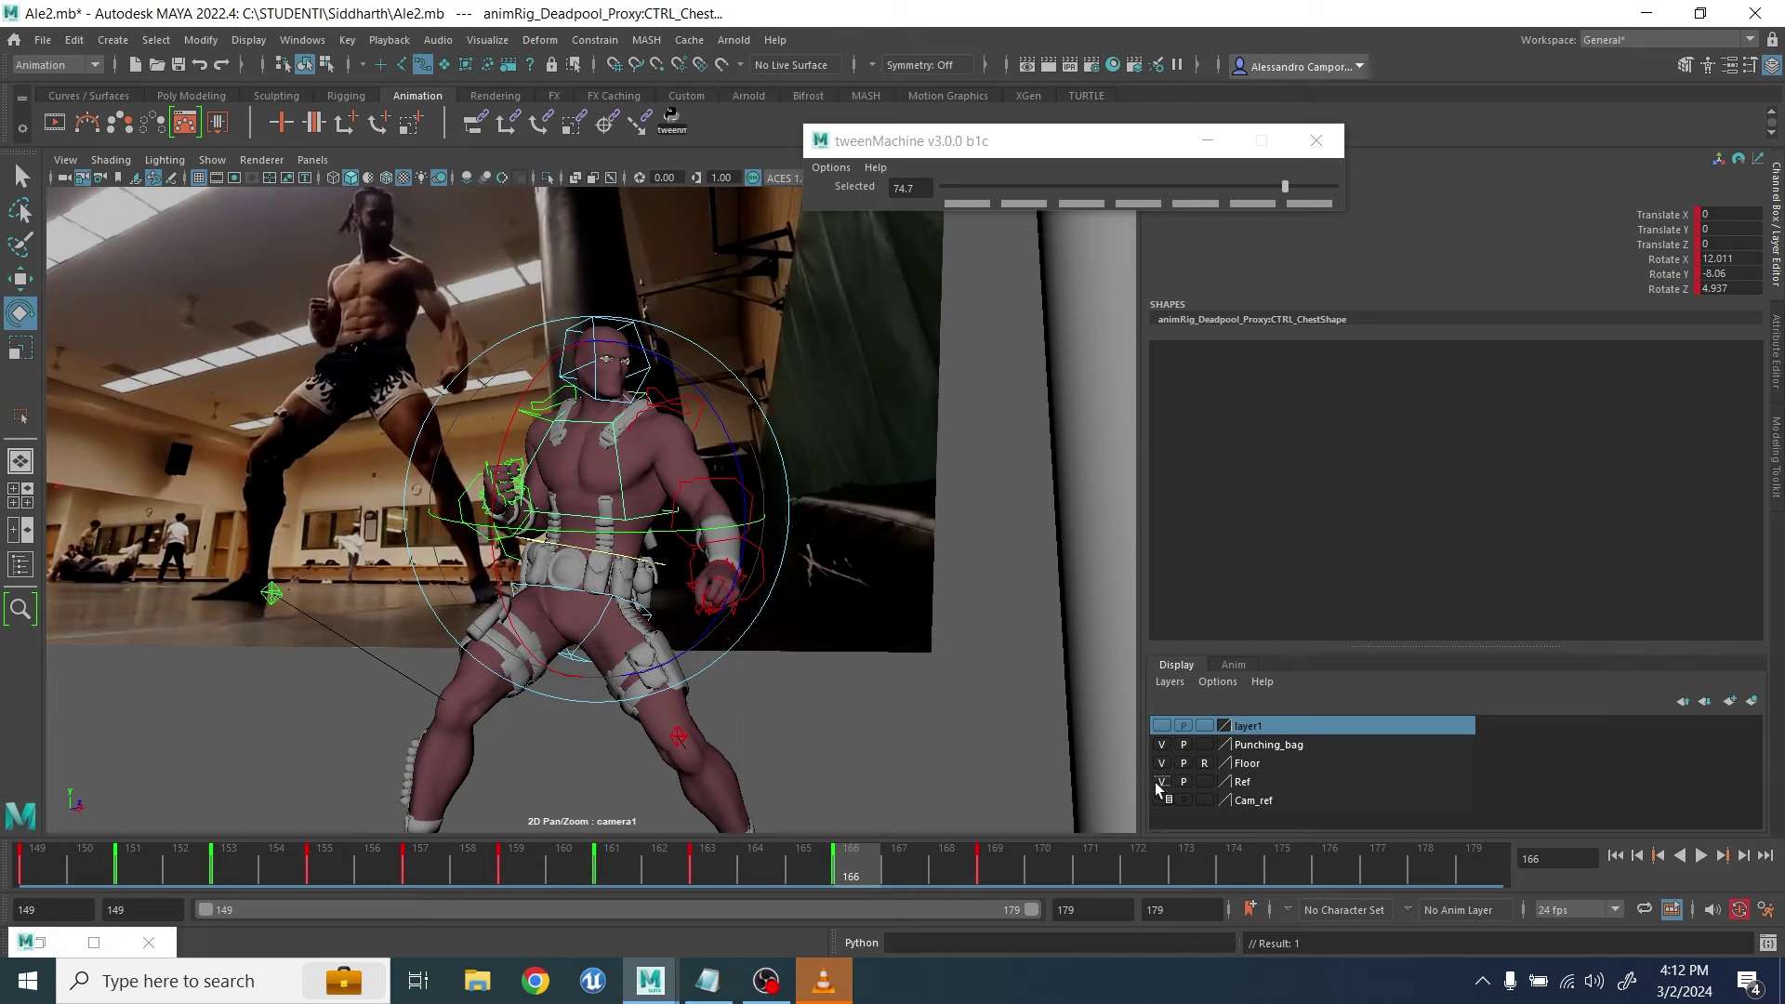
left_click(1162, 781)
left_click(1709, 857)
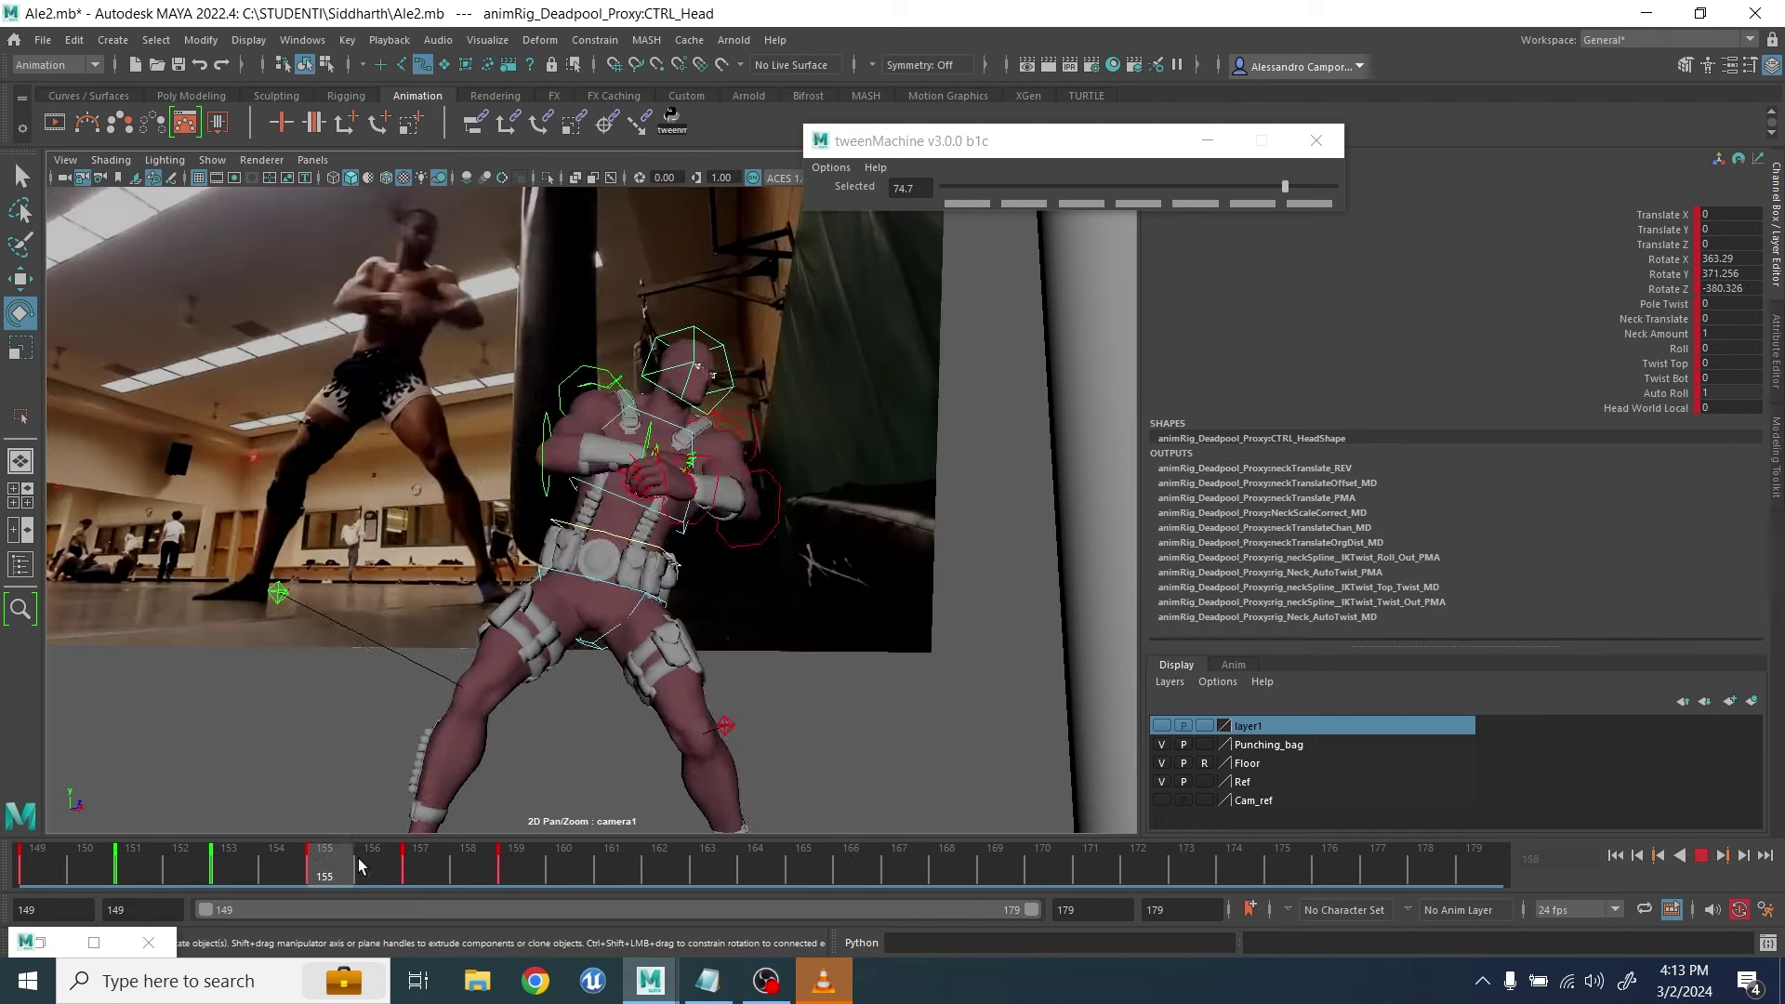
Key the head control at frame 162 and add a breakdown at frame 160 with tweenMachine at 76.6
left_click_drag(359, 865, 664, 875)
left_click(473, 876, "shift")
left_click_drag(473, 876, 522, 875)
left_click_drag(528, 874, 803, 853)
left_click(1214, 186)
left_click(1288, 187)
Rotate the head to about X 363.71, Y 346.78, Z -354.47 at frame 165 and key it at frame 169 with the Ref layer hidden
left_click(853, 872)
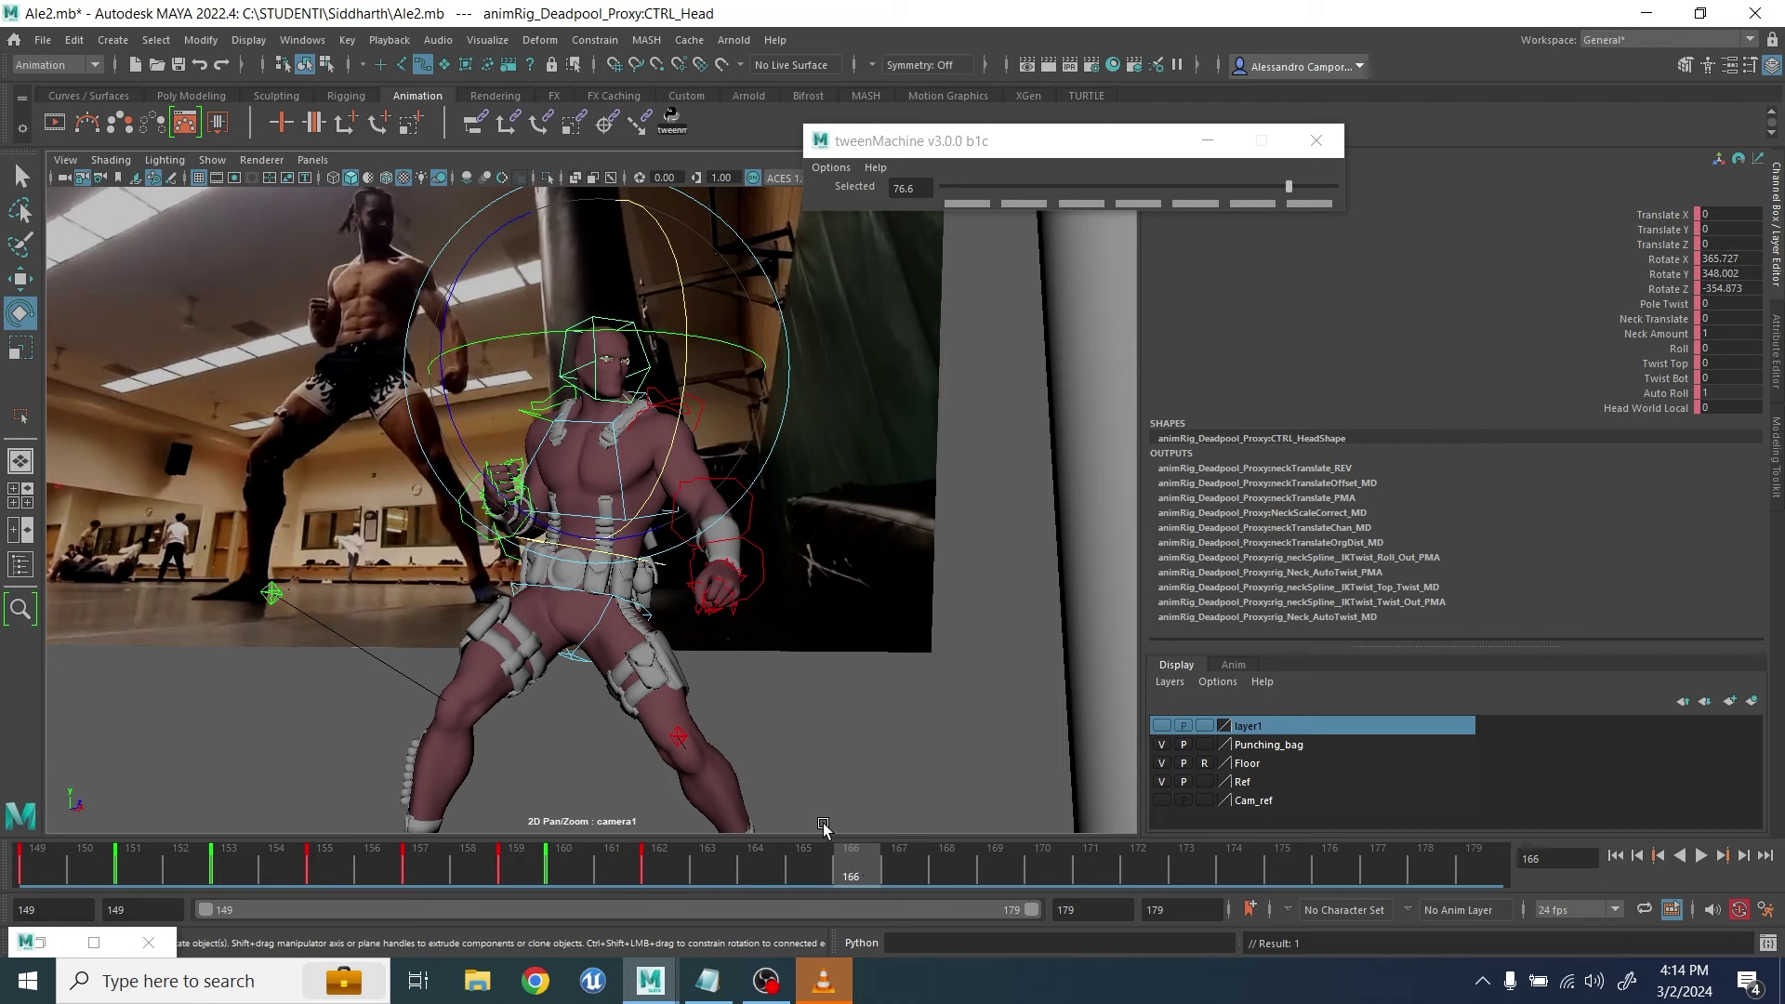
left_click_drag(628, 329, 623, 323)
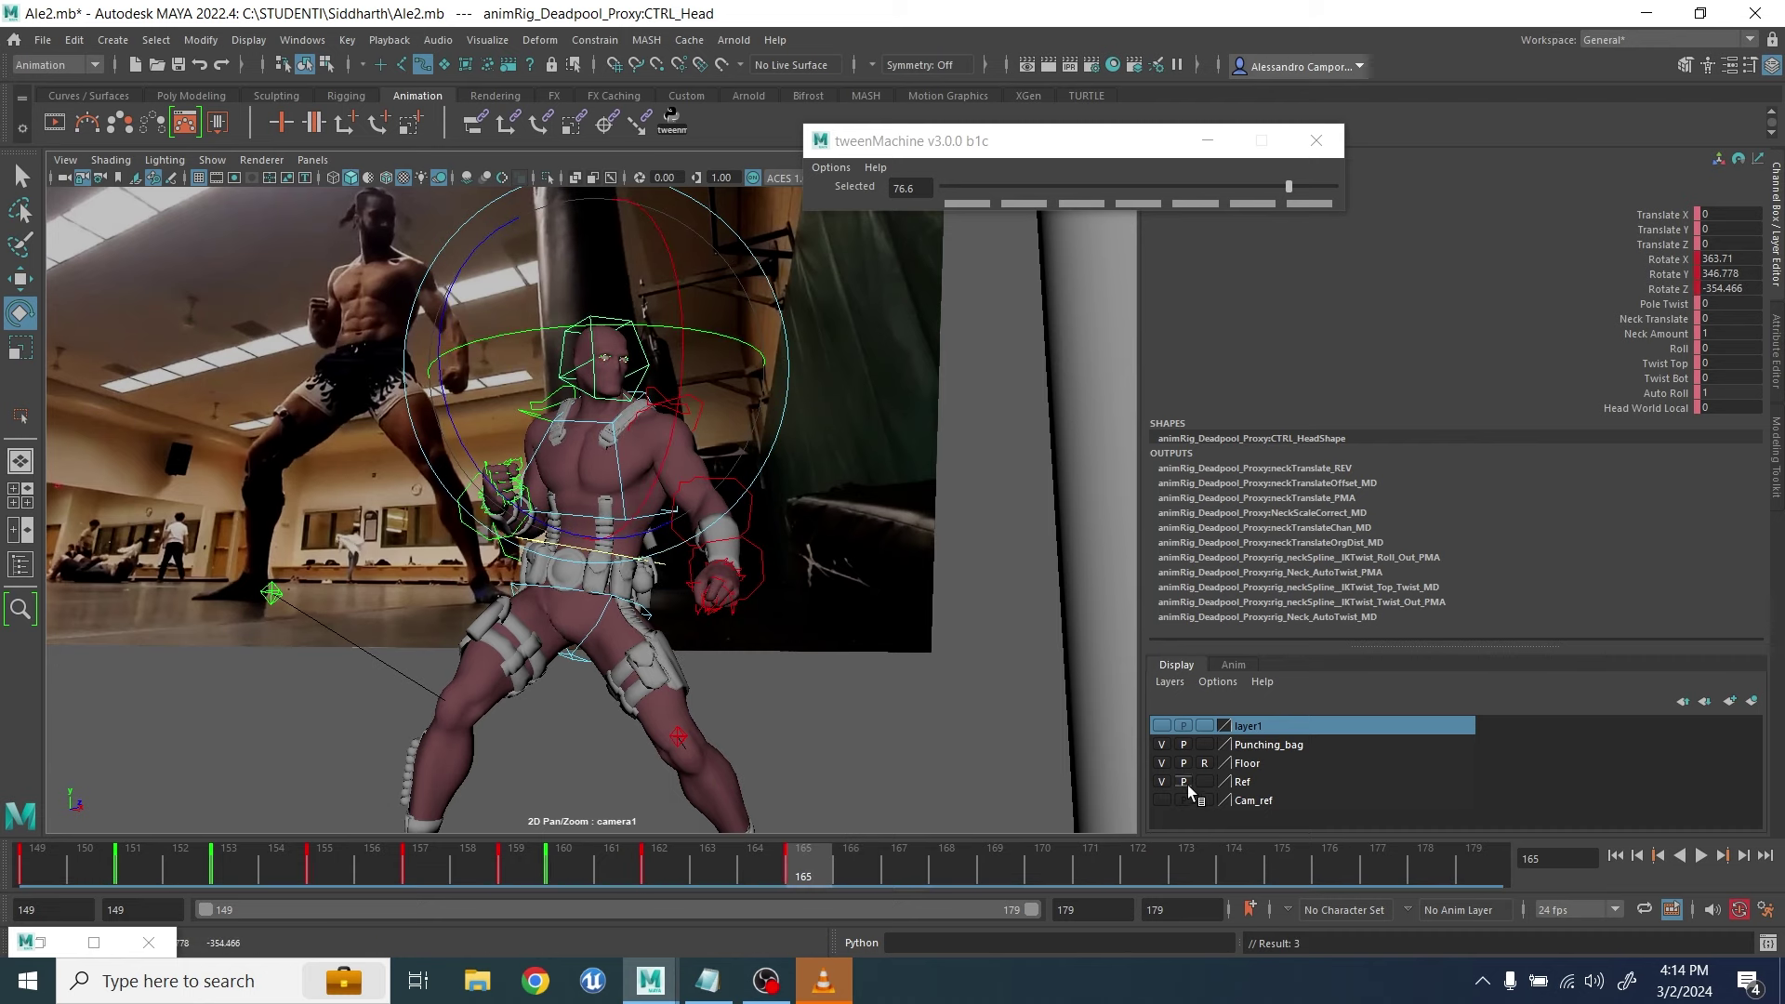
left_click(1162, 782)
left_click(995, 865)
key("s")
Adjust the head's Rotate X keys to about 364.99 at frame 162 and about 365.22 at frame 169
left_click(40, 942)
scroll(1362, 491, "up", 5)
left_click_drag(1236, 470, 1192, 547)
middle_click_drag(1252, 533, 1251, 544)
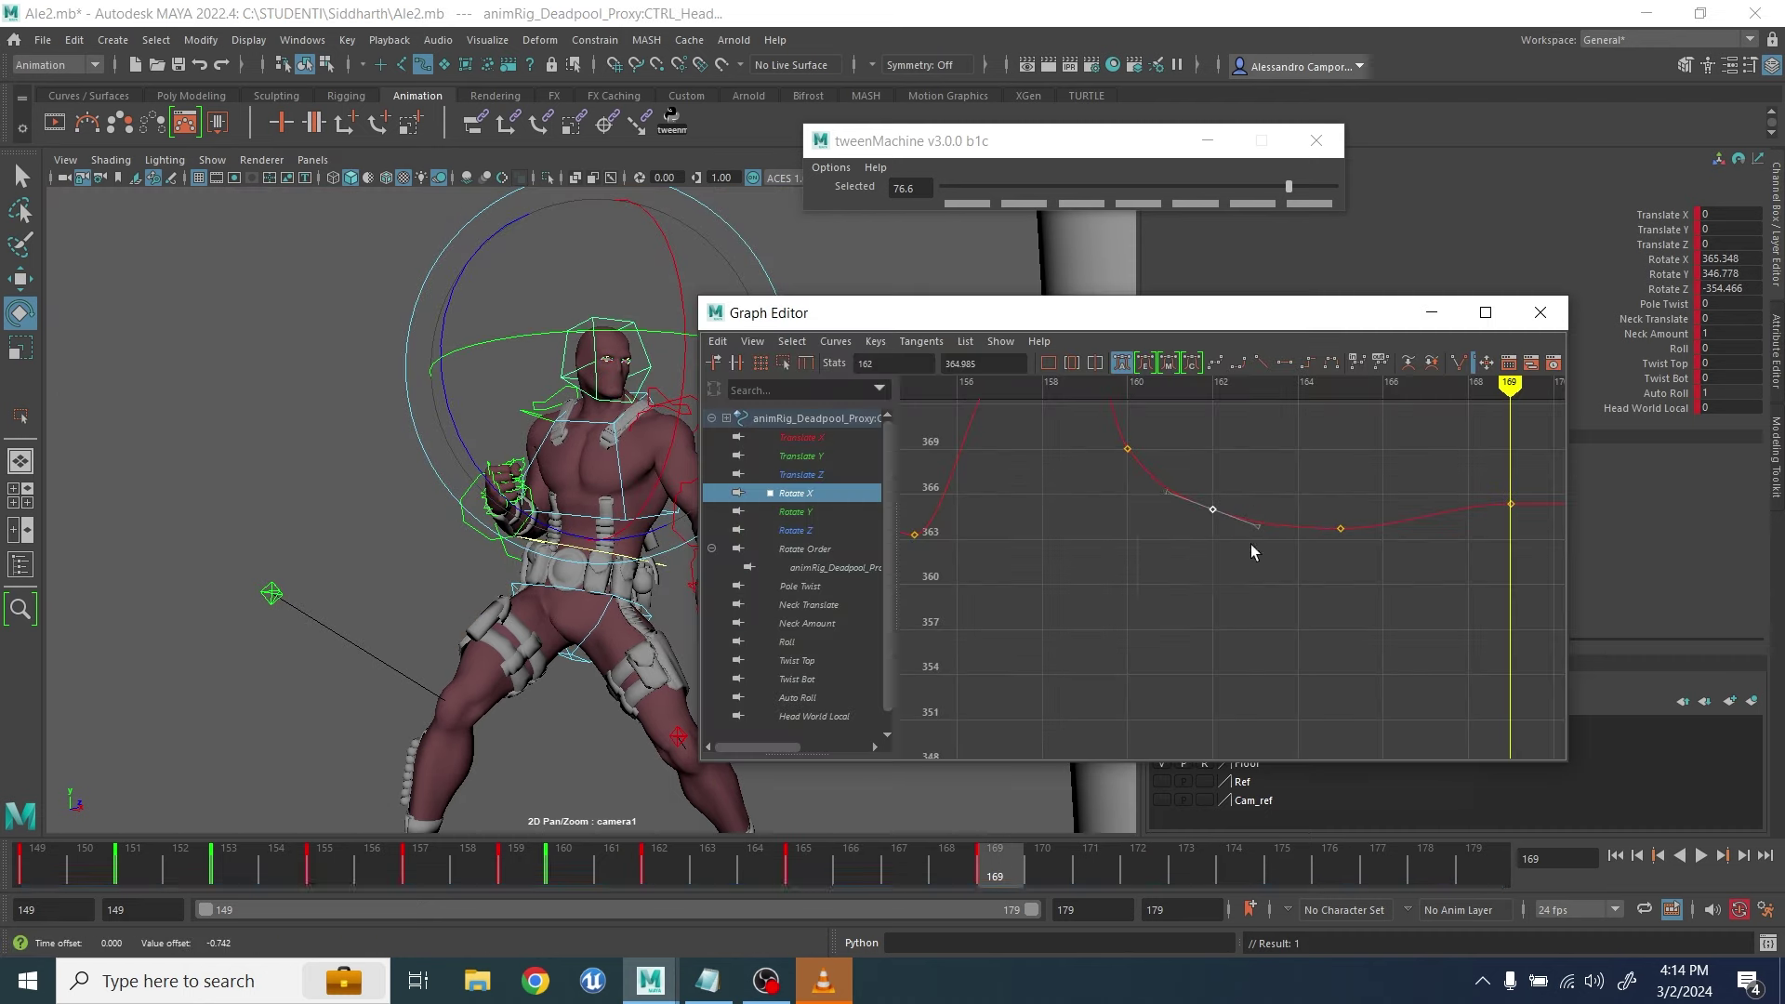
left_click_drag(1342, 466, 1475, 558)
Raise the head's Rotate Y key at frame 165 by about 0.31, flatten the frame 169 tangents and play back
left_click(796, 511)
key("f")
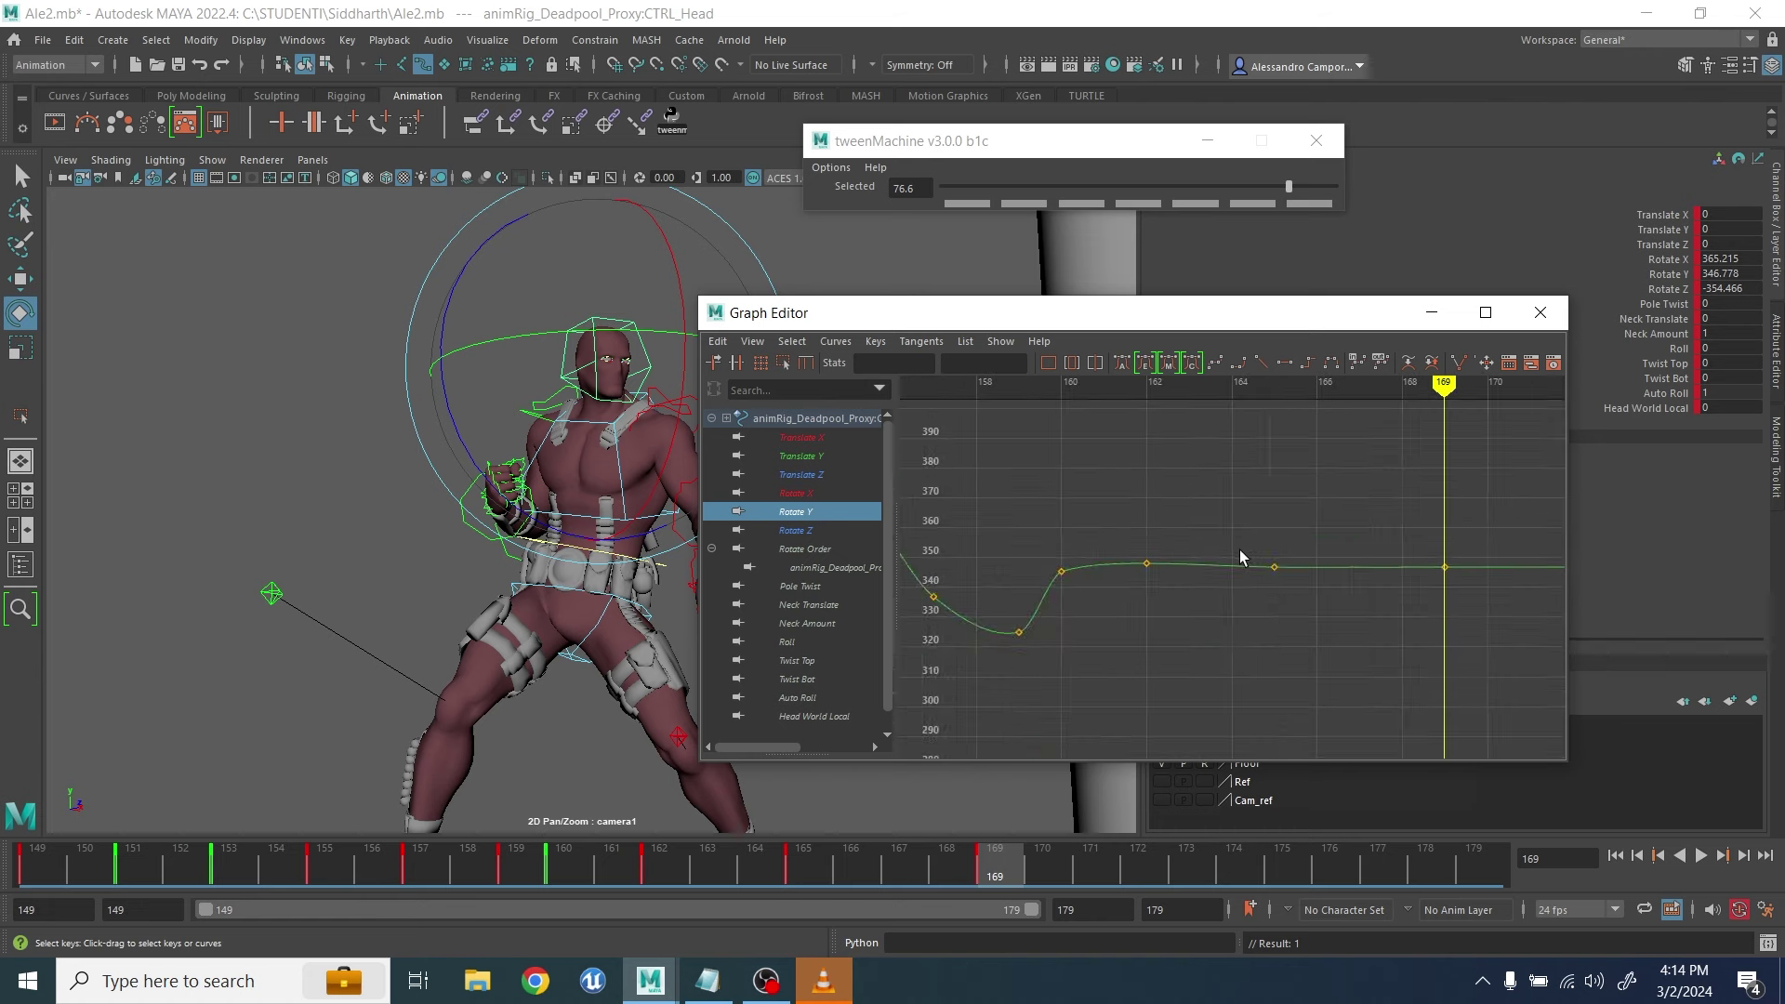
right_click_drag(1235, 485, 1272, 610, "alt+shift")
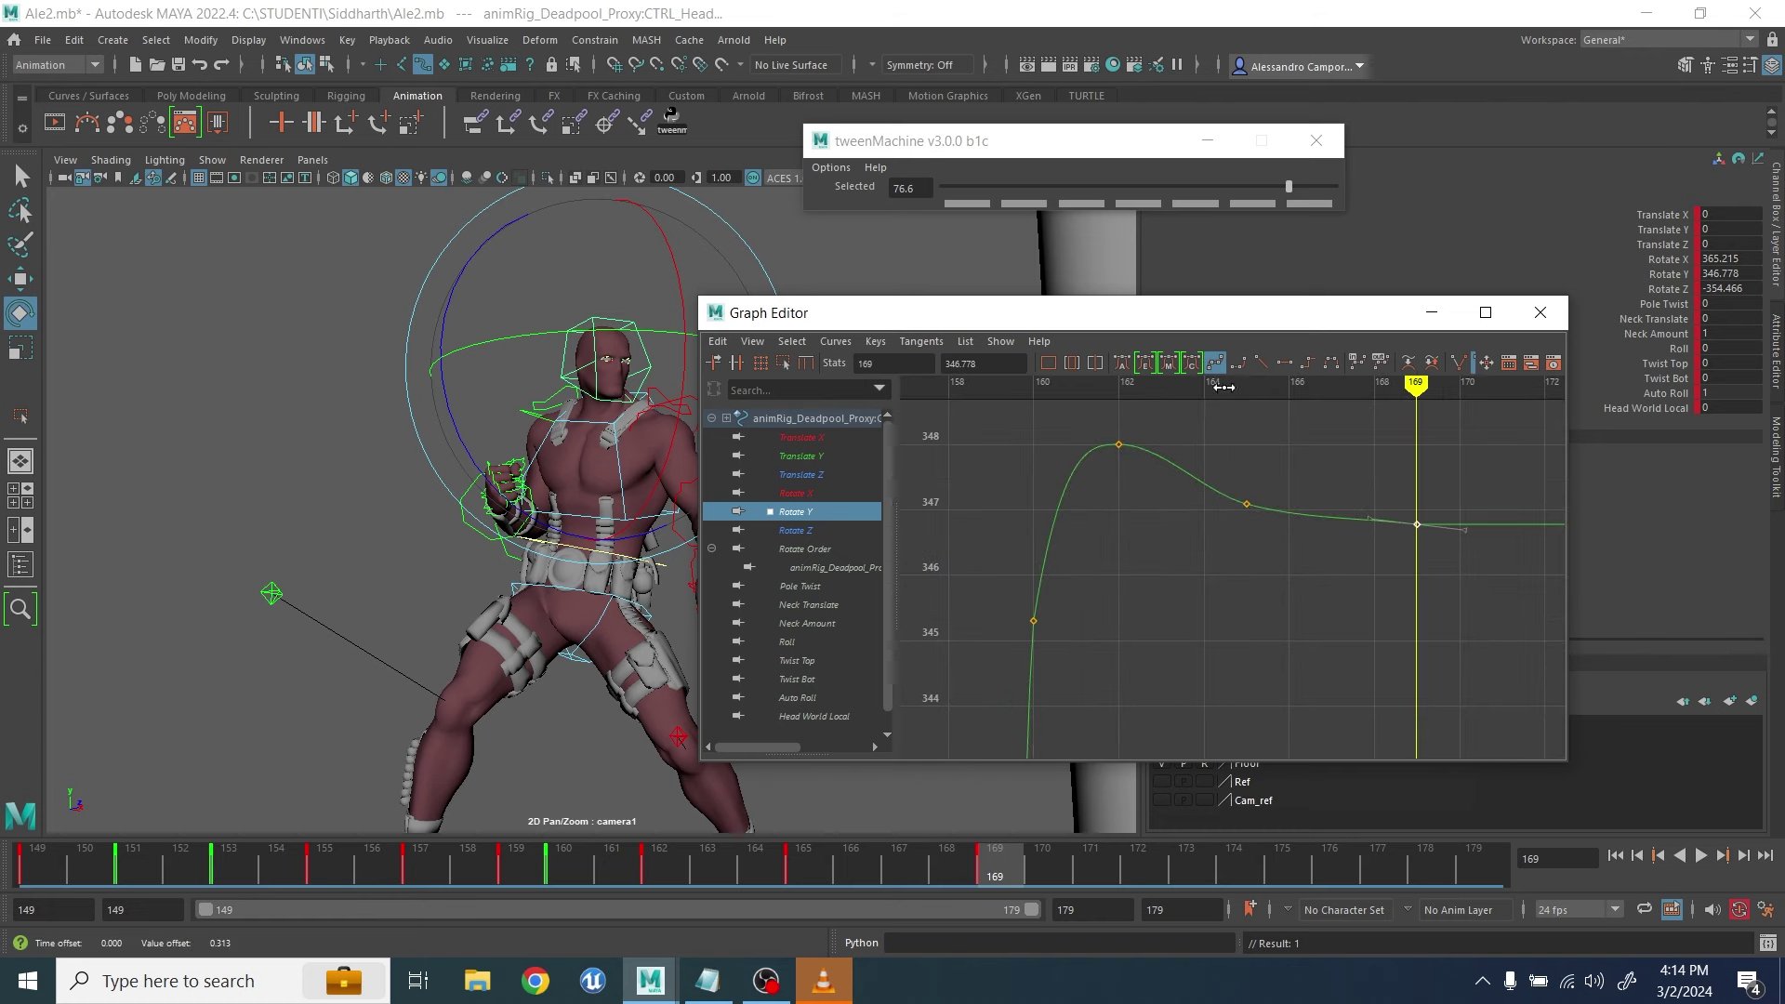
right_click_drag(1380, 612, 1182, 656, "alt+shift")
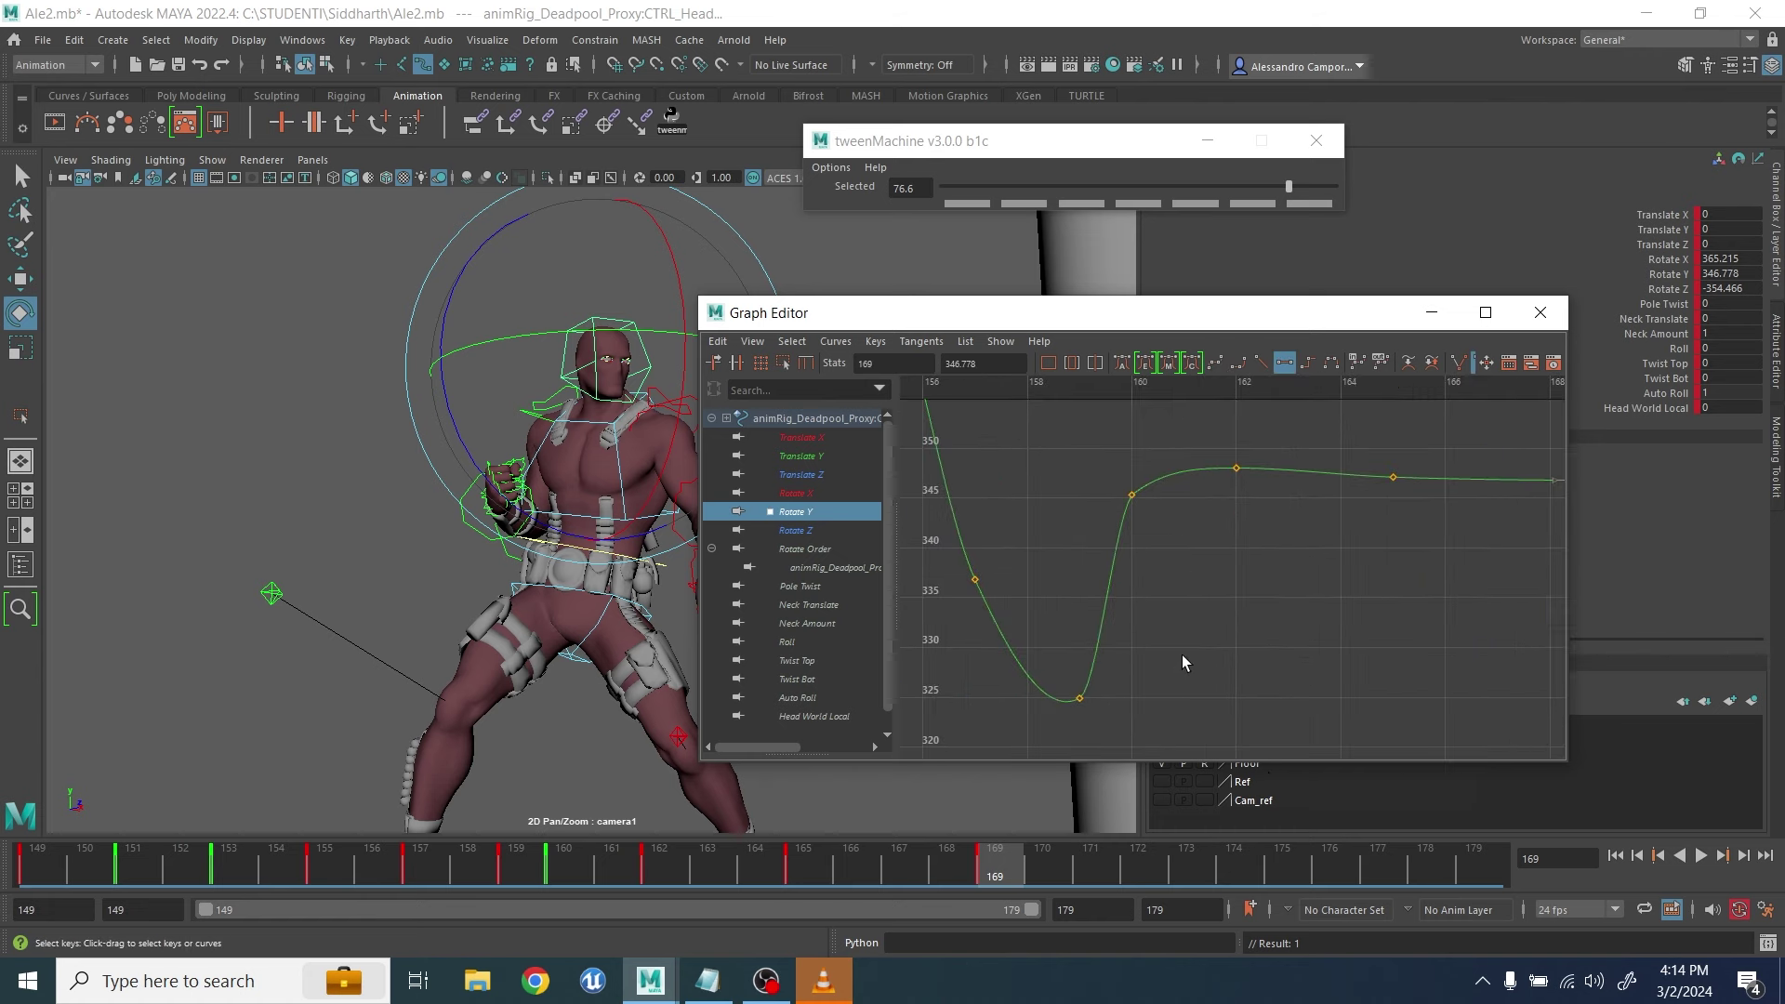
left_click(1700, 857)
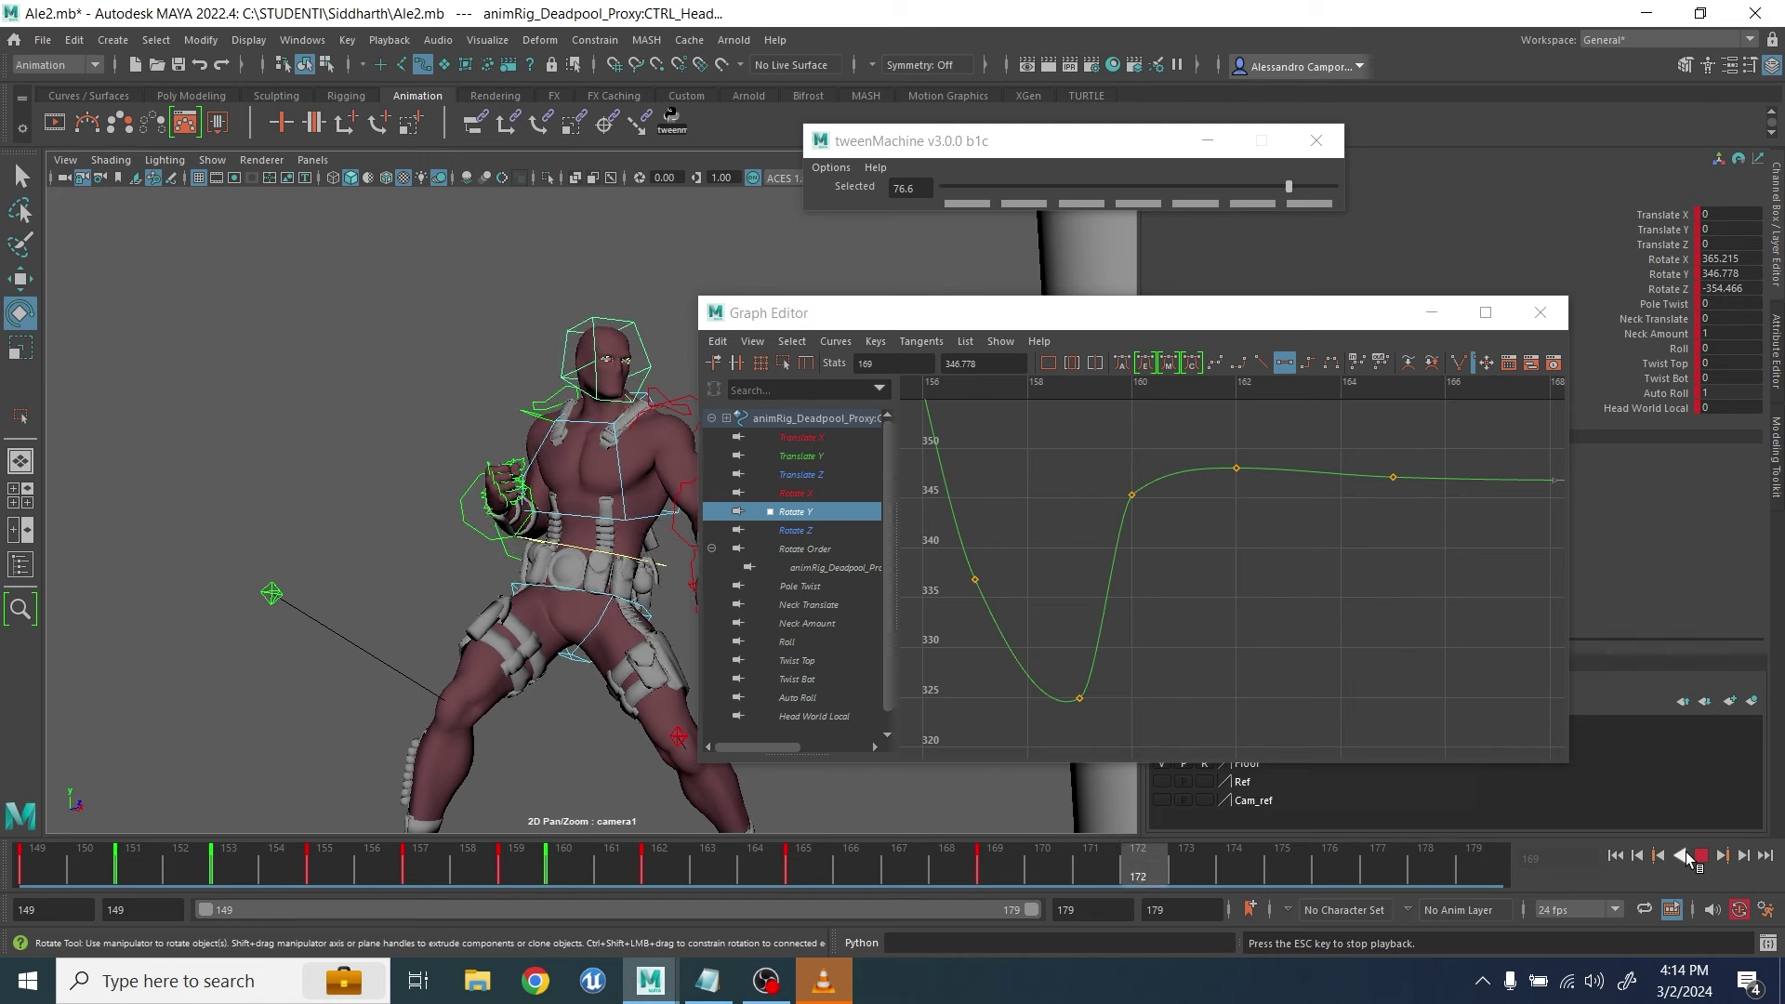
left_click(1692, 855)
Move the head's Rotate Y key from frame 159 to 158 and lower the frame 160 key to about 343.16
left_click(508, 866)
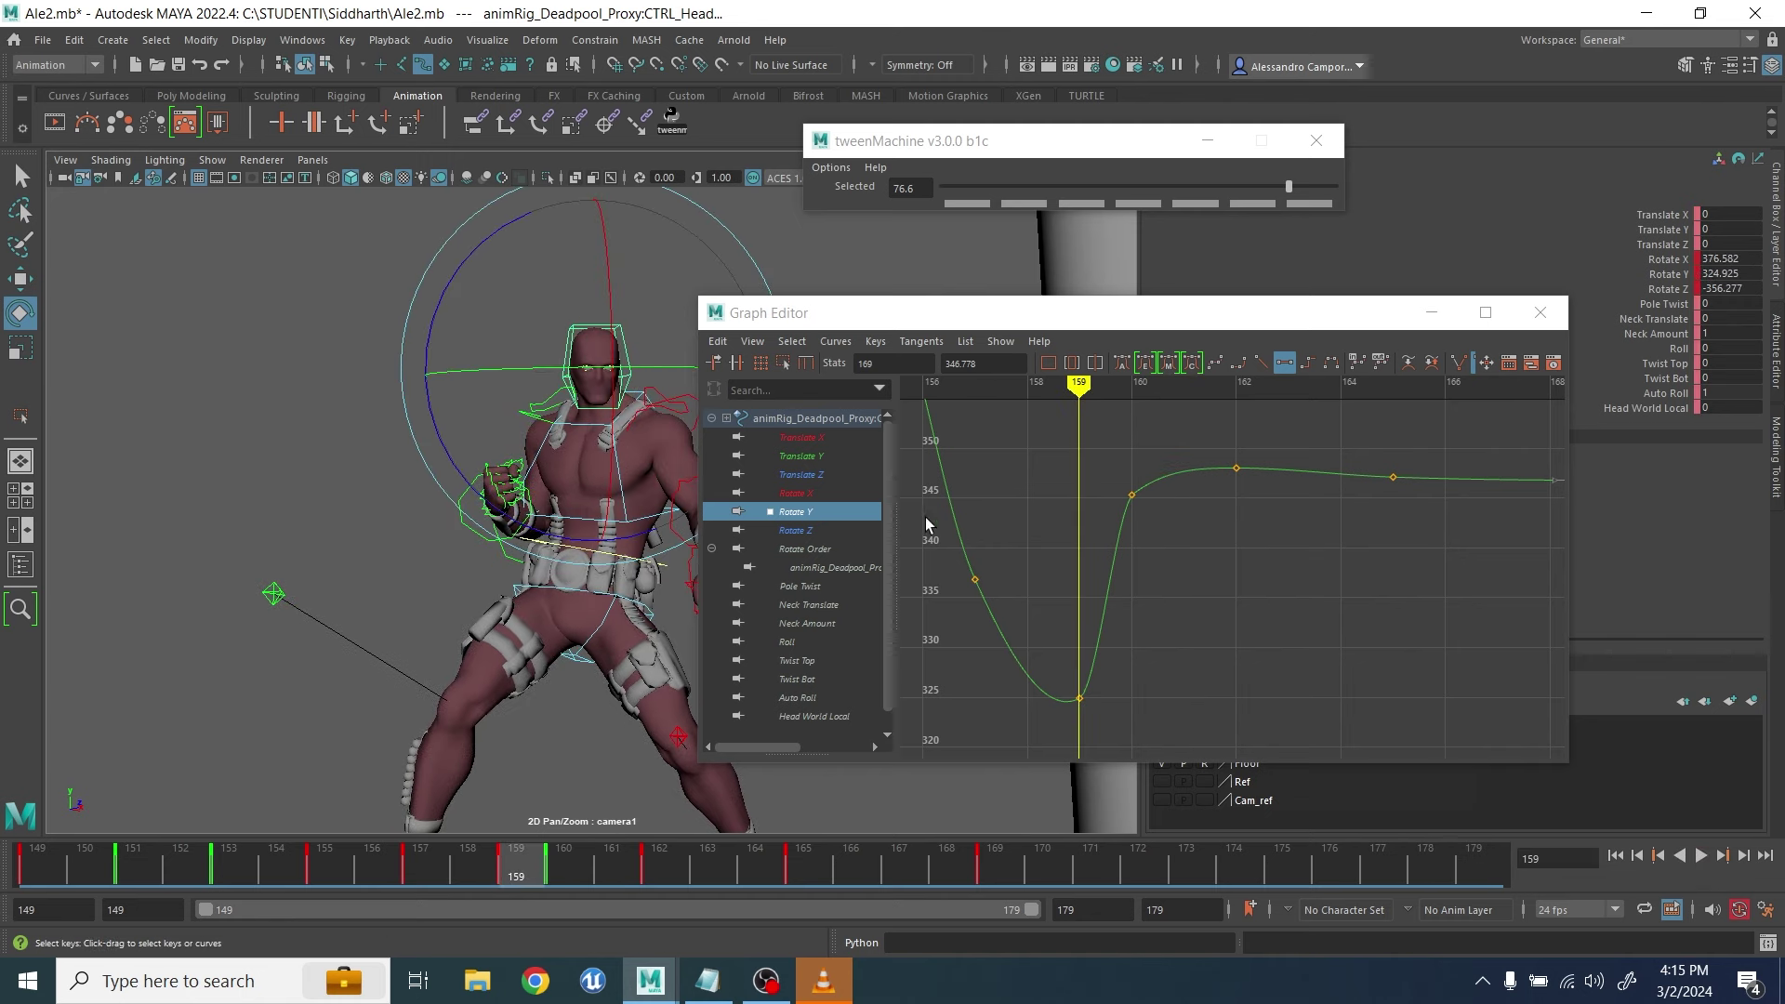
left_click_drag(1024, 667, 1106, 735)
middle_click_drag(1164, 569, 1120, 561)
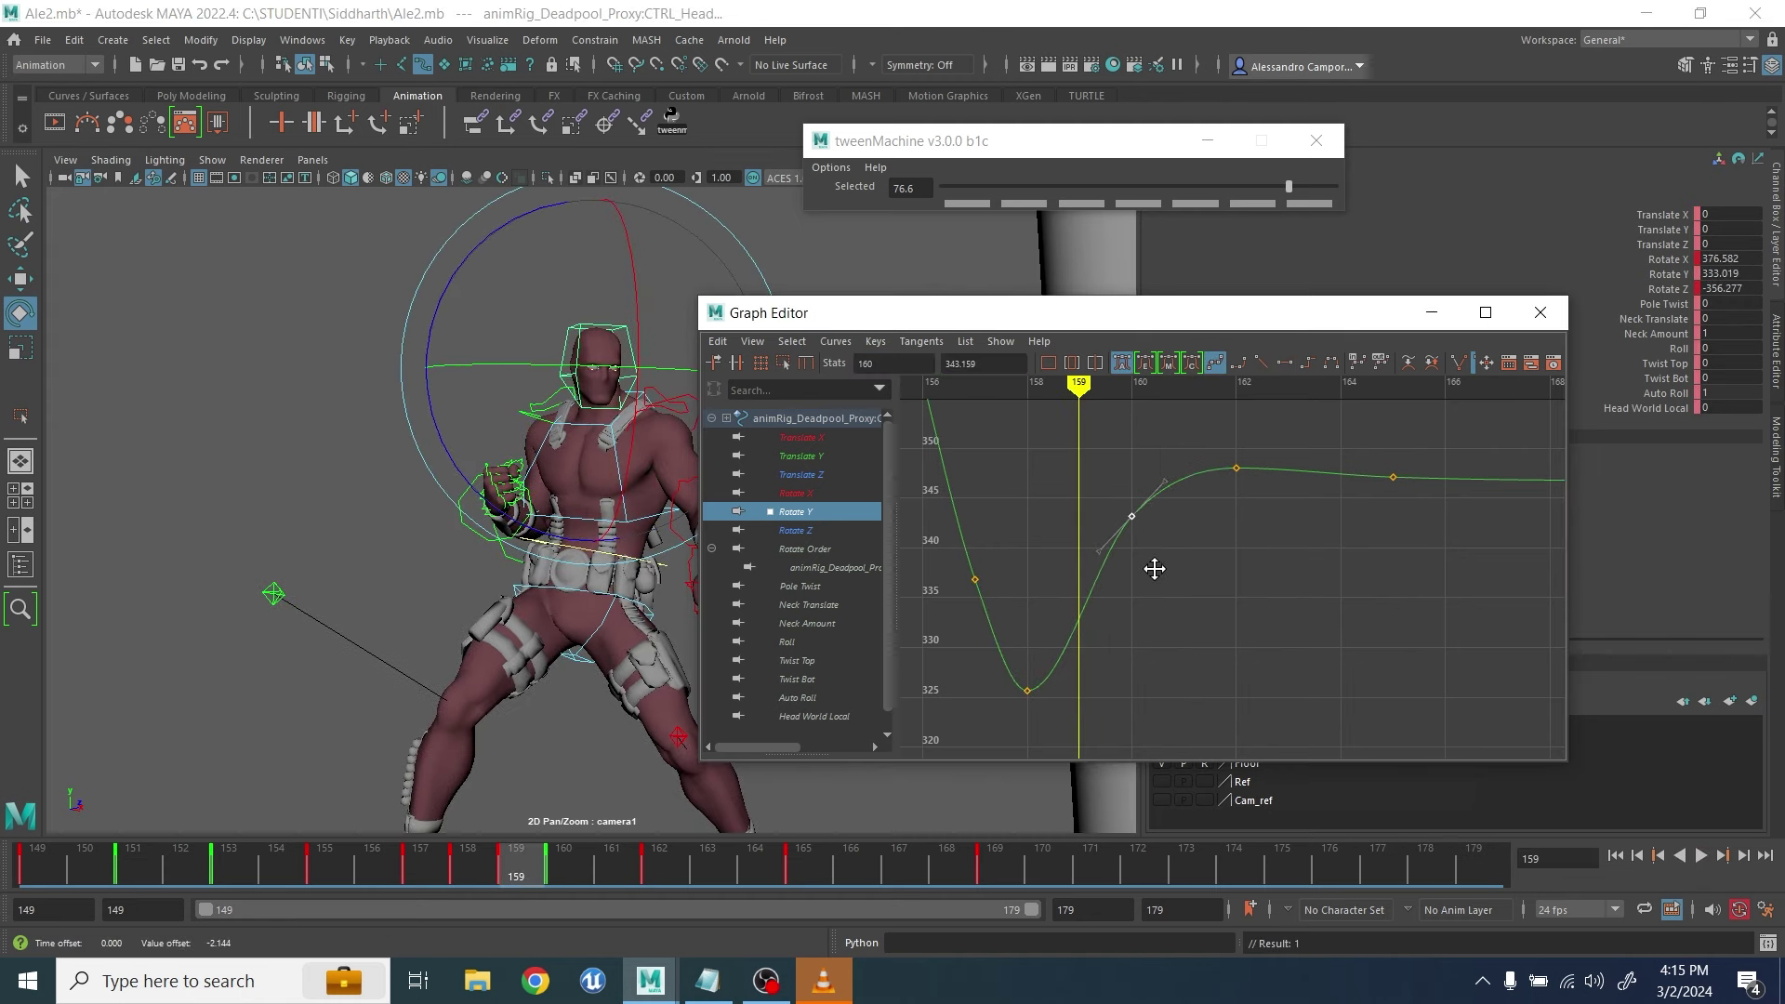
Move the head's last Rotate Y key to frame 172 at about 345.61 during playback
left_click(1702, 859)
middle_click_drag(1267, 580, 1144, 649, "alt")
right_click_drag(1145, 649, 1120, 520, "alt+shift")
left_click(1114, 498, "shift")
middle_click_drag(1135, 630, 1136, 599, "shift")
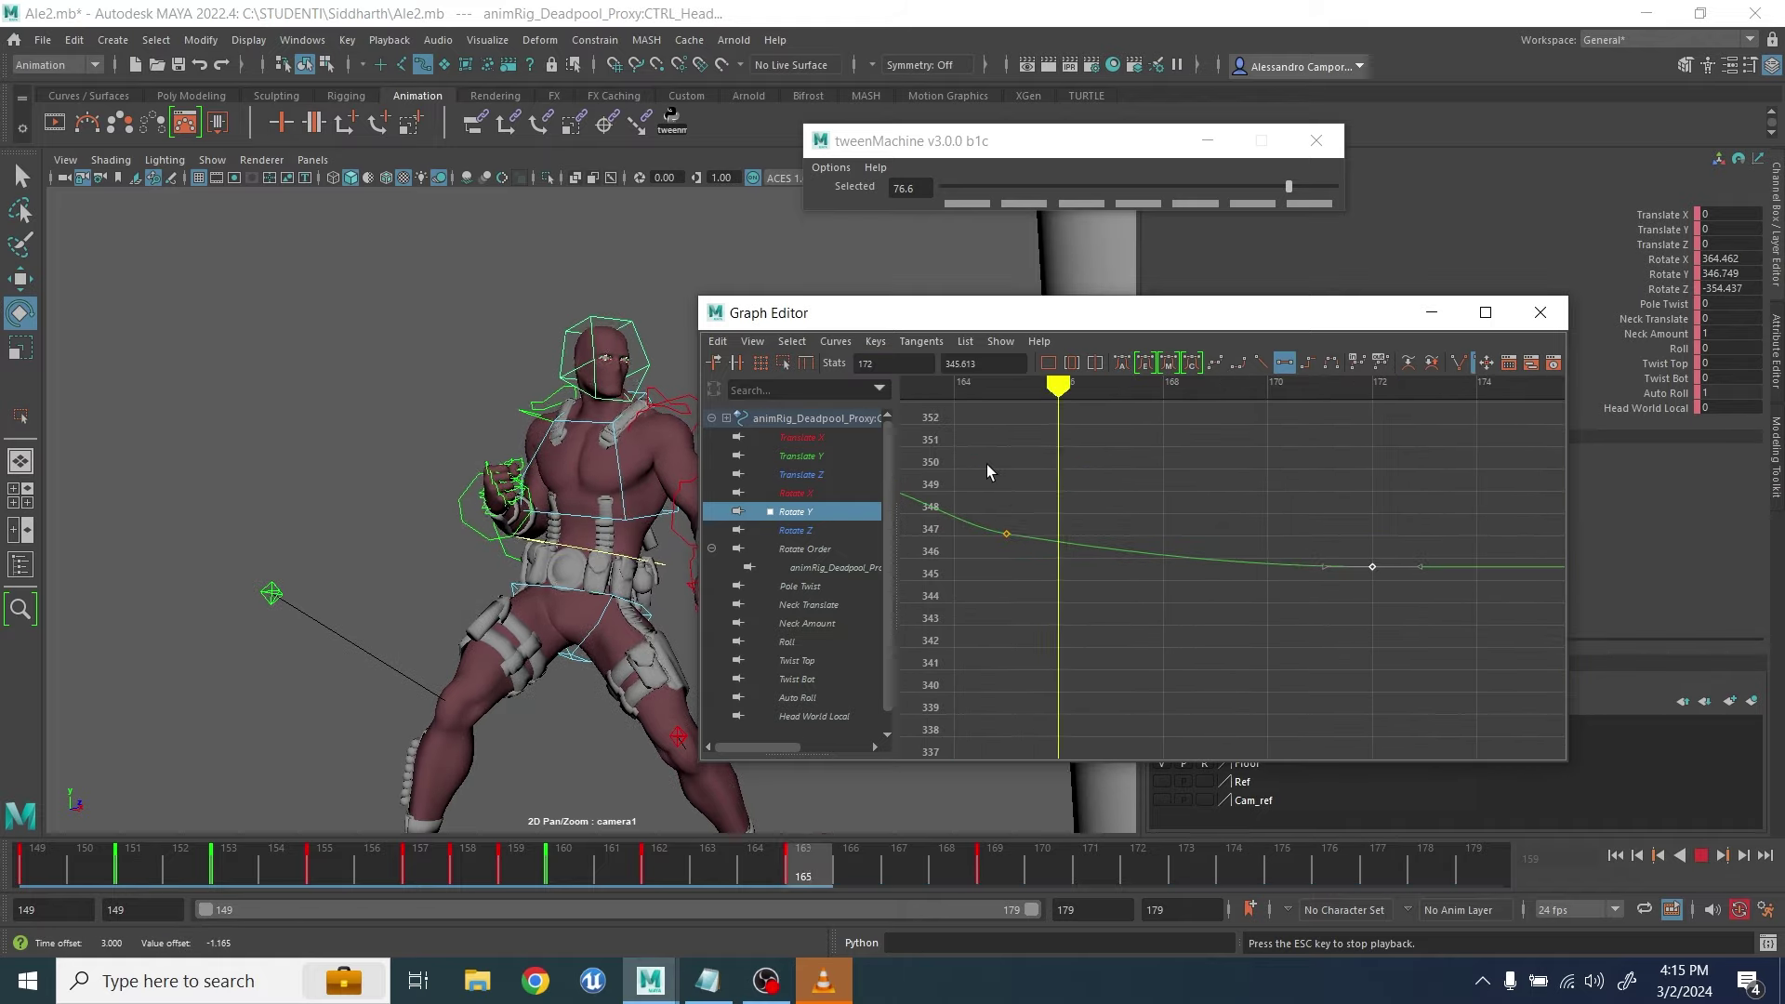
left_click(1162, 726)
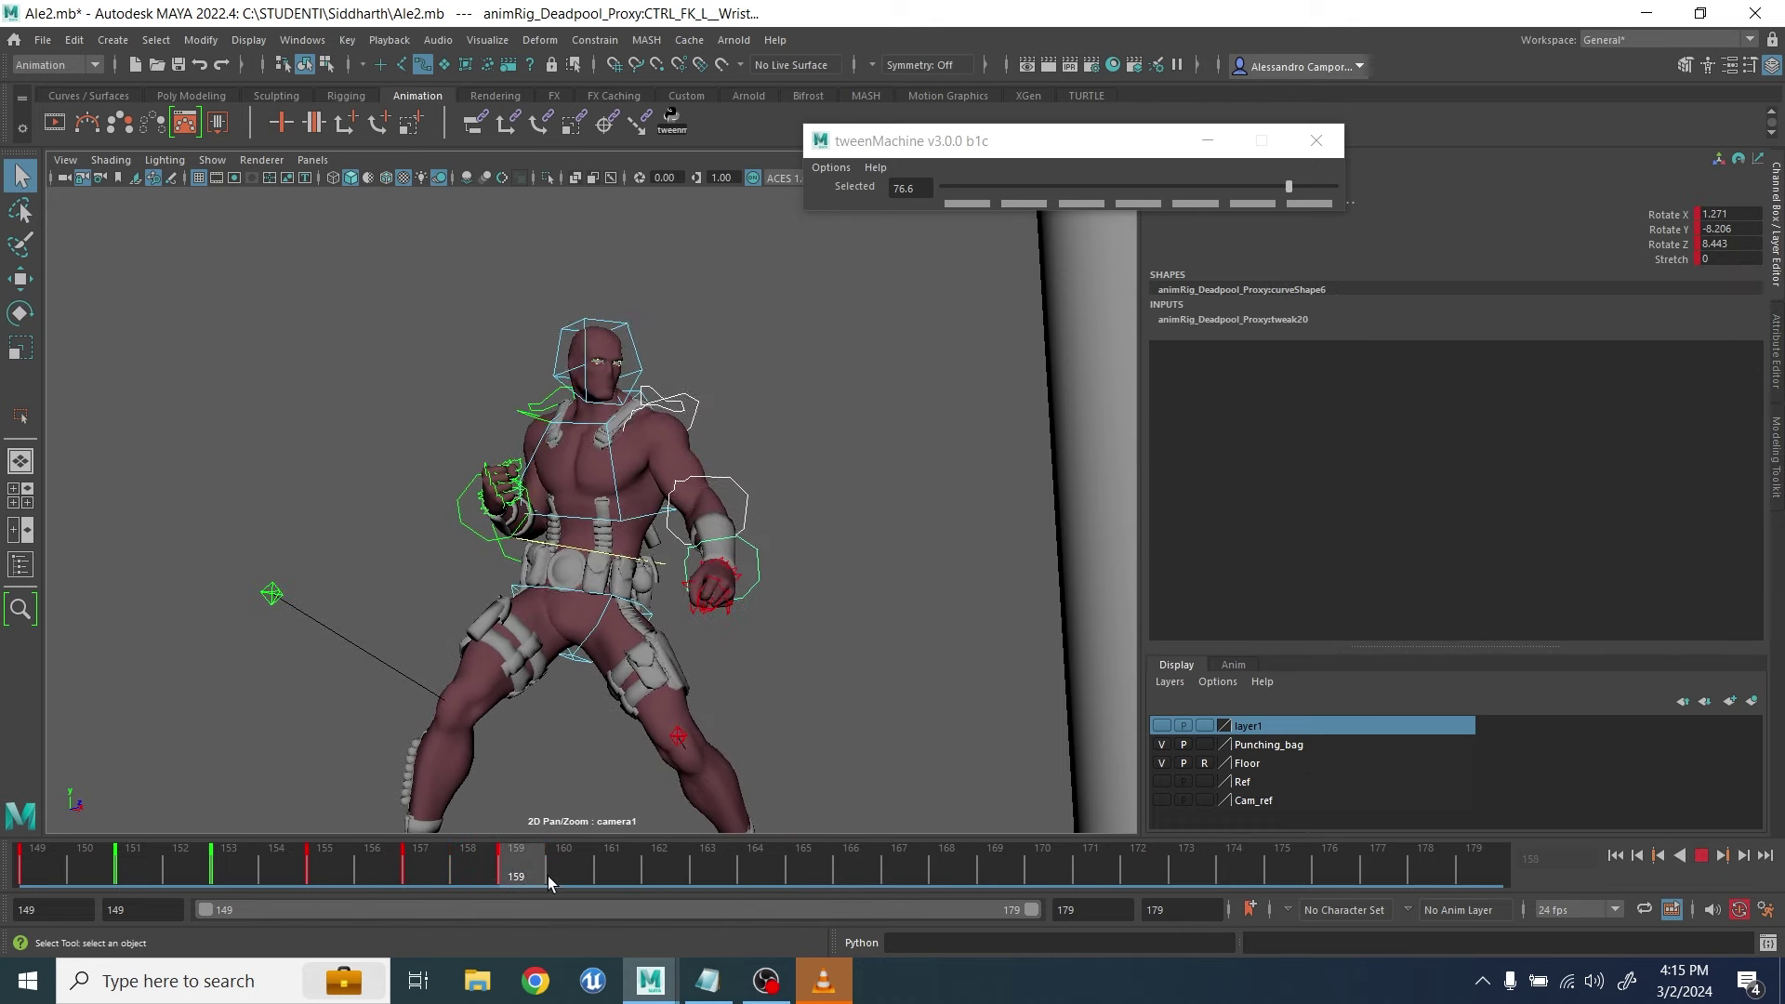
Rotate the left arm controls at frame 159, bringing the wrist's Rotate Y to about -5.99, and move their frame 162 key to frame 163
key("e")
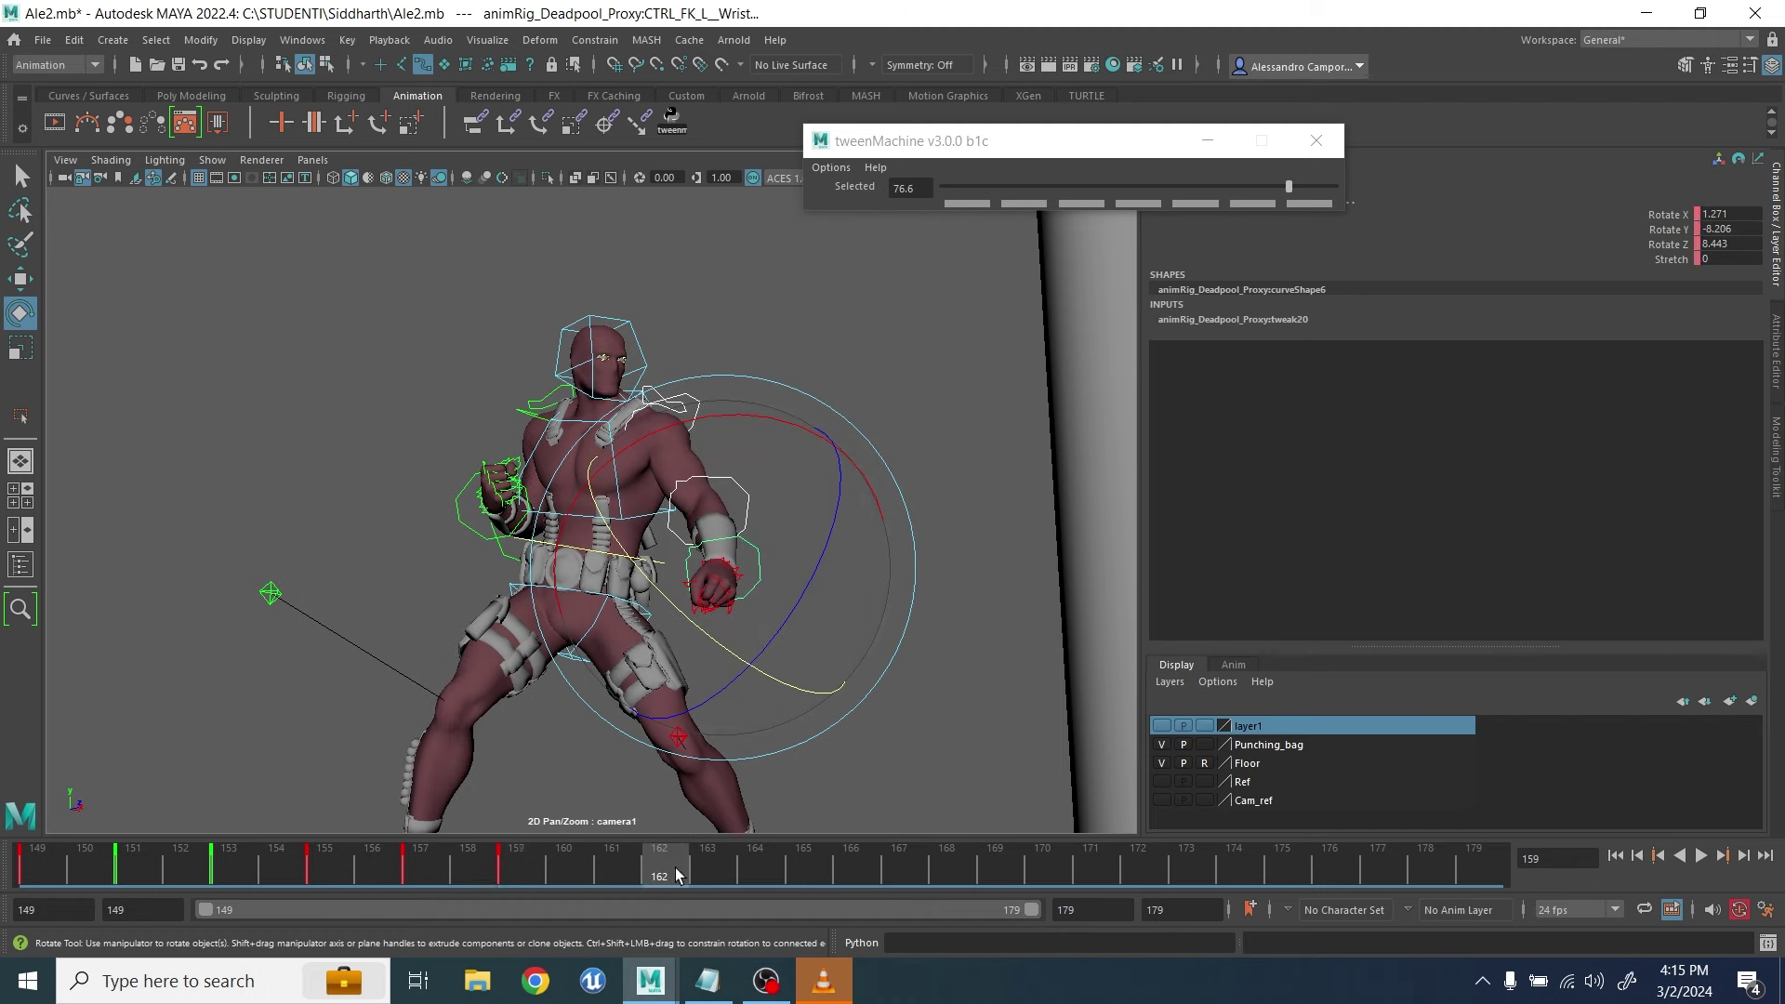
left_click(518, 871)
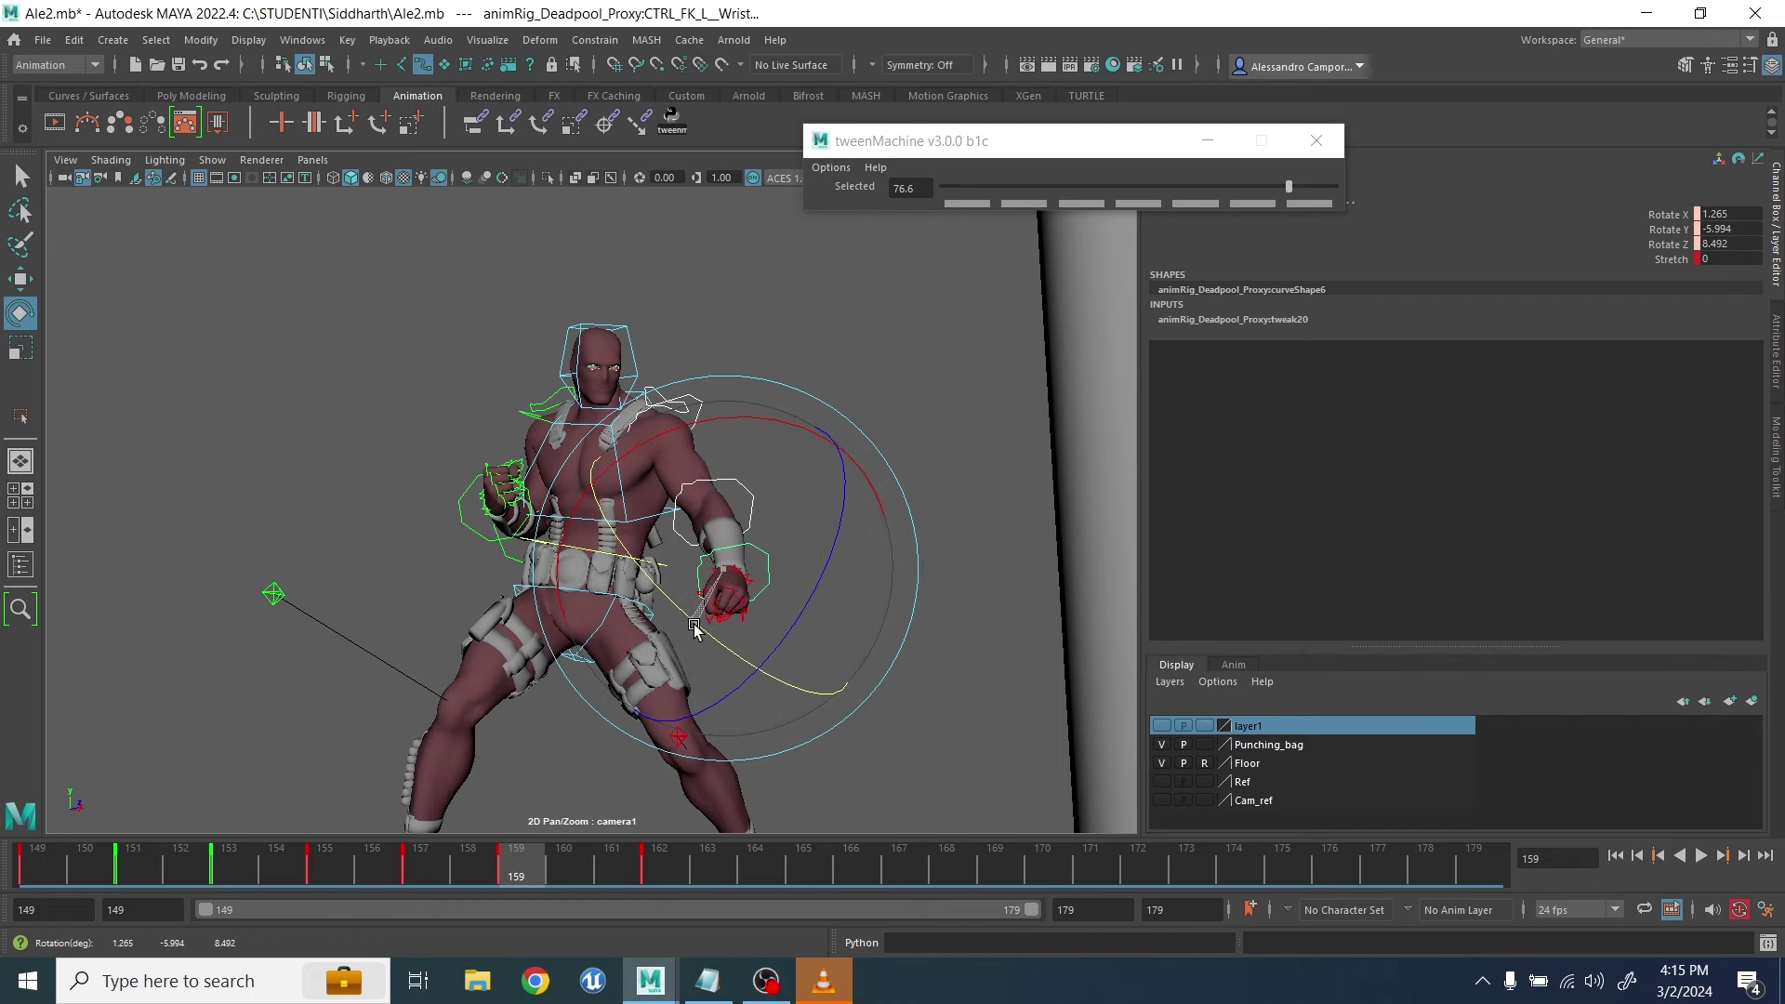
key("alt+v")
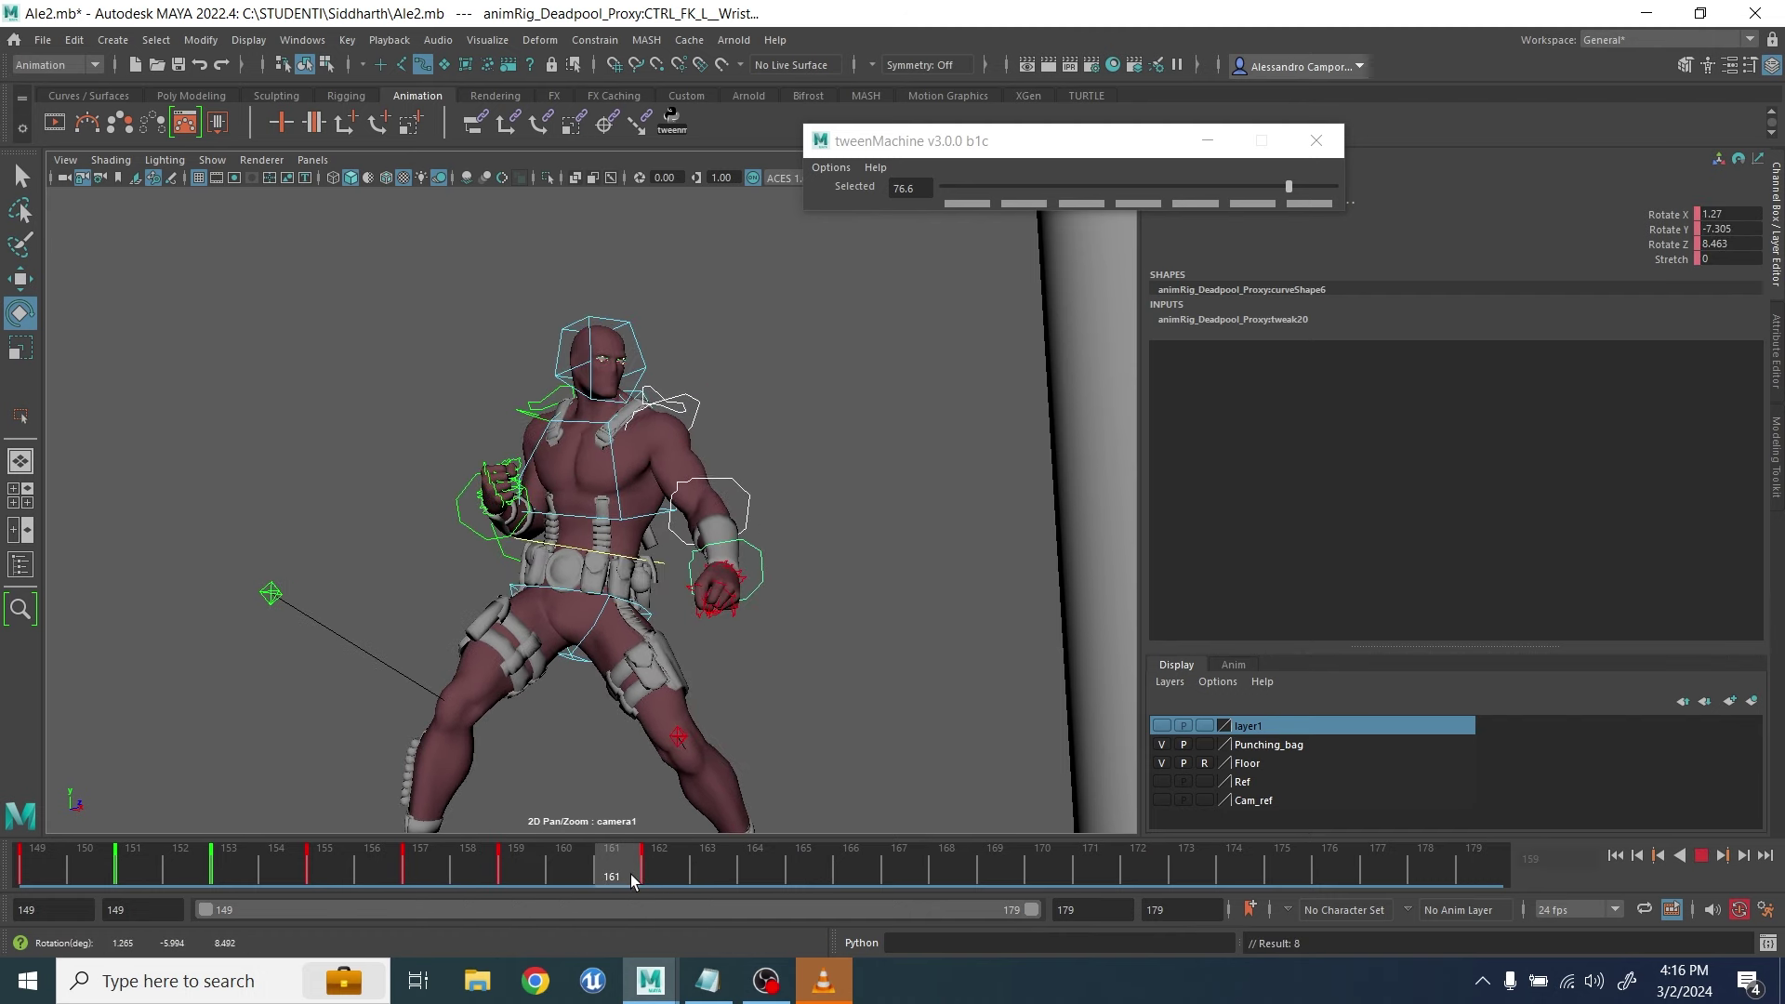
left_click(677, 871, "shift")
left_click_drag(677, 871, 714, 872)
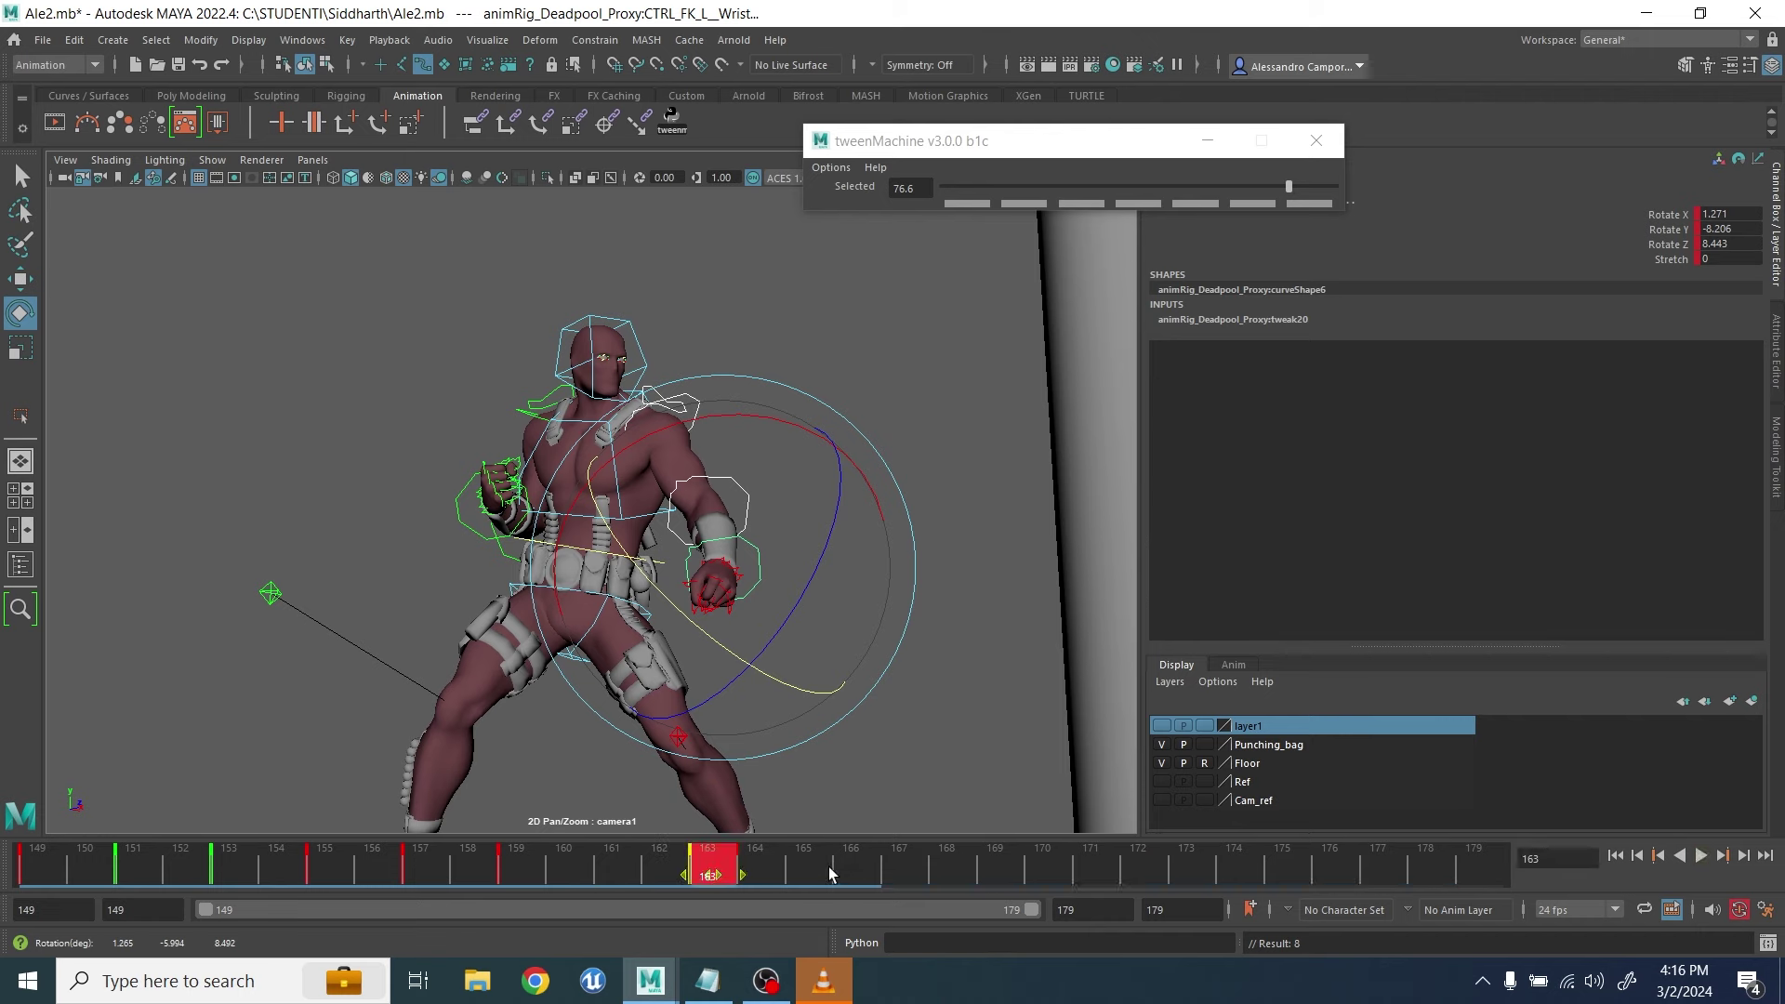
Rotate the left arm controls so the wrist is about Y -7.79, Z 8.45 at frame 168 and Y -8.22, Z 8.99 at frame 163
left_click_drag(915, 874, 945, 877)
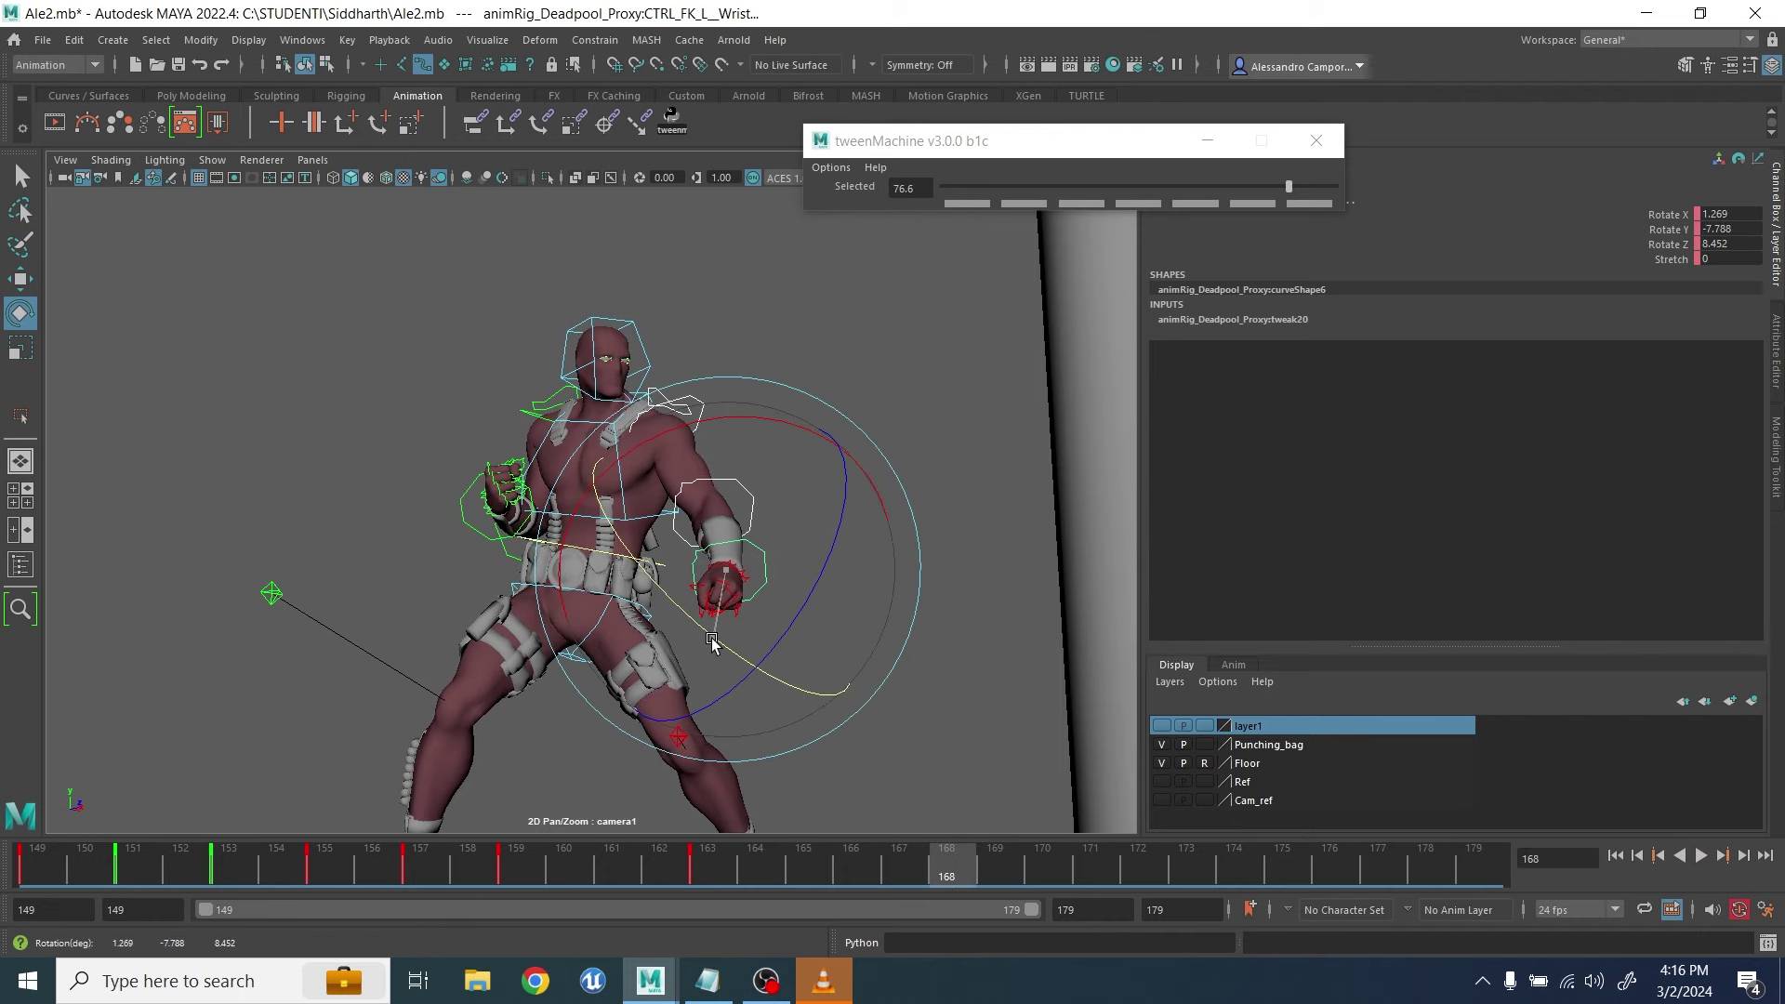
key("comma")
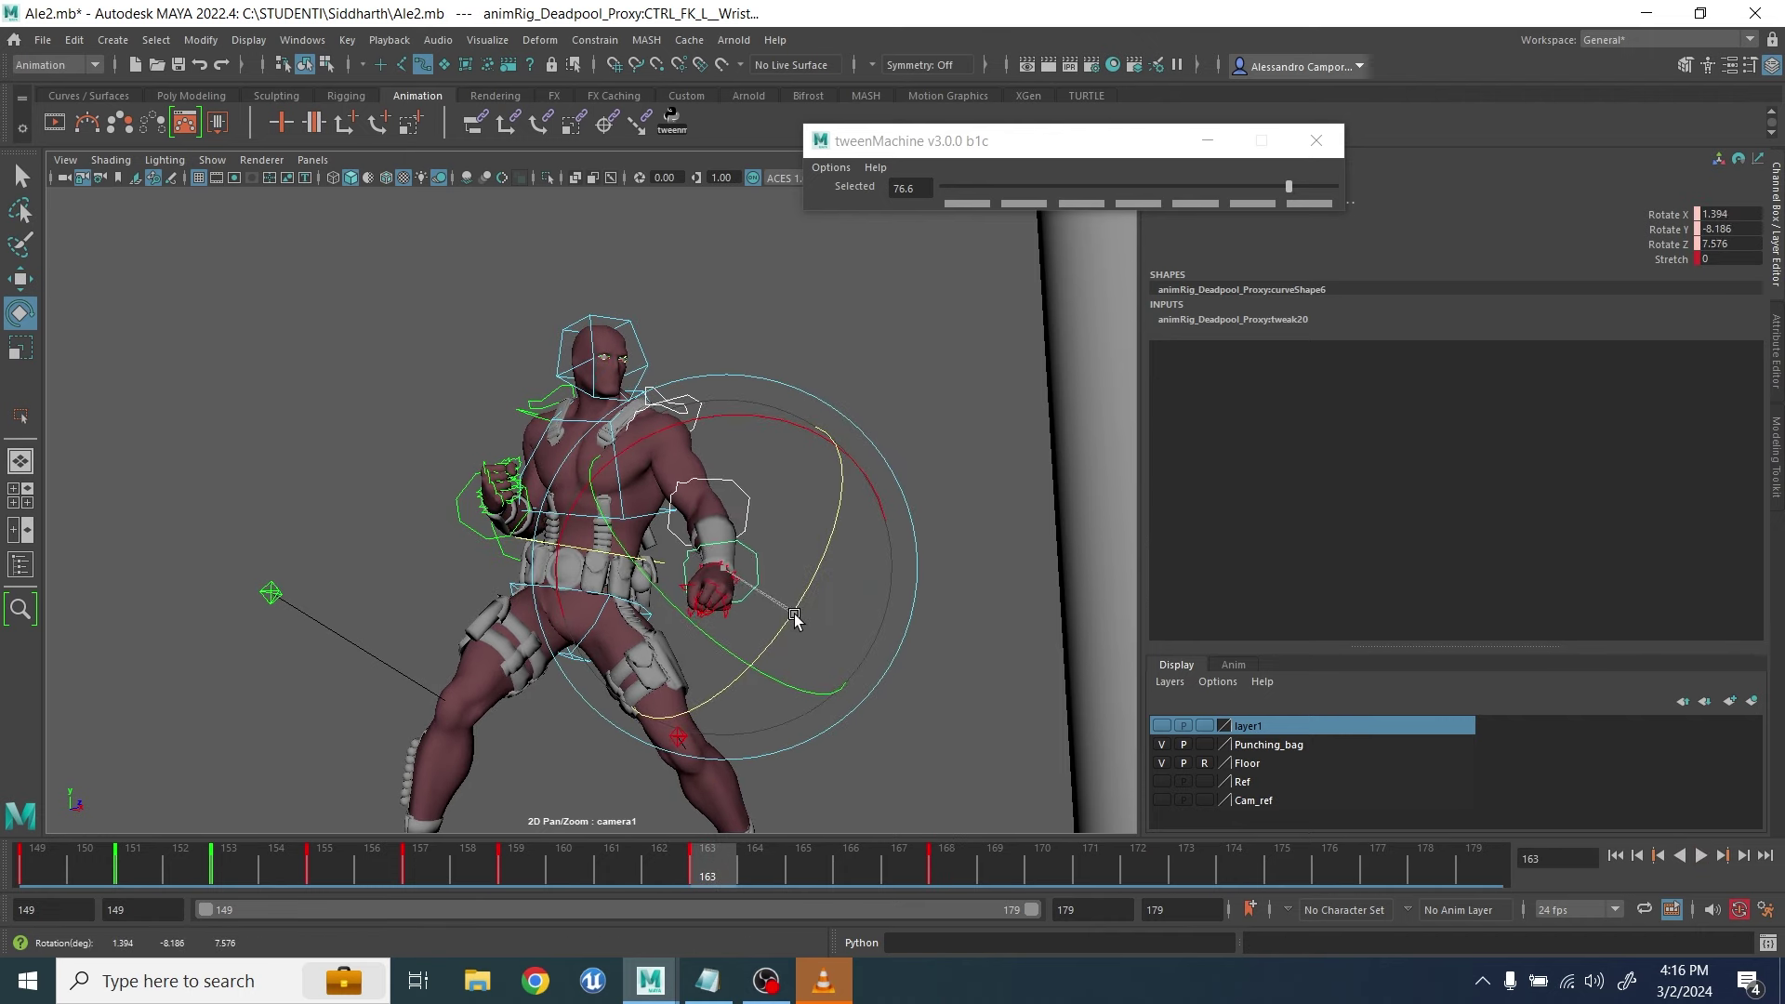
left_click_drag(795, 620, 793, 611)
Select the left arm's keys from about frame 155 onward in the Graph Editor and play back the motion
key("g")
right_click_drag(1140, 502, 1302, 507, "alt+shift")
left_click_drag(1124, 456, 1494, 751)
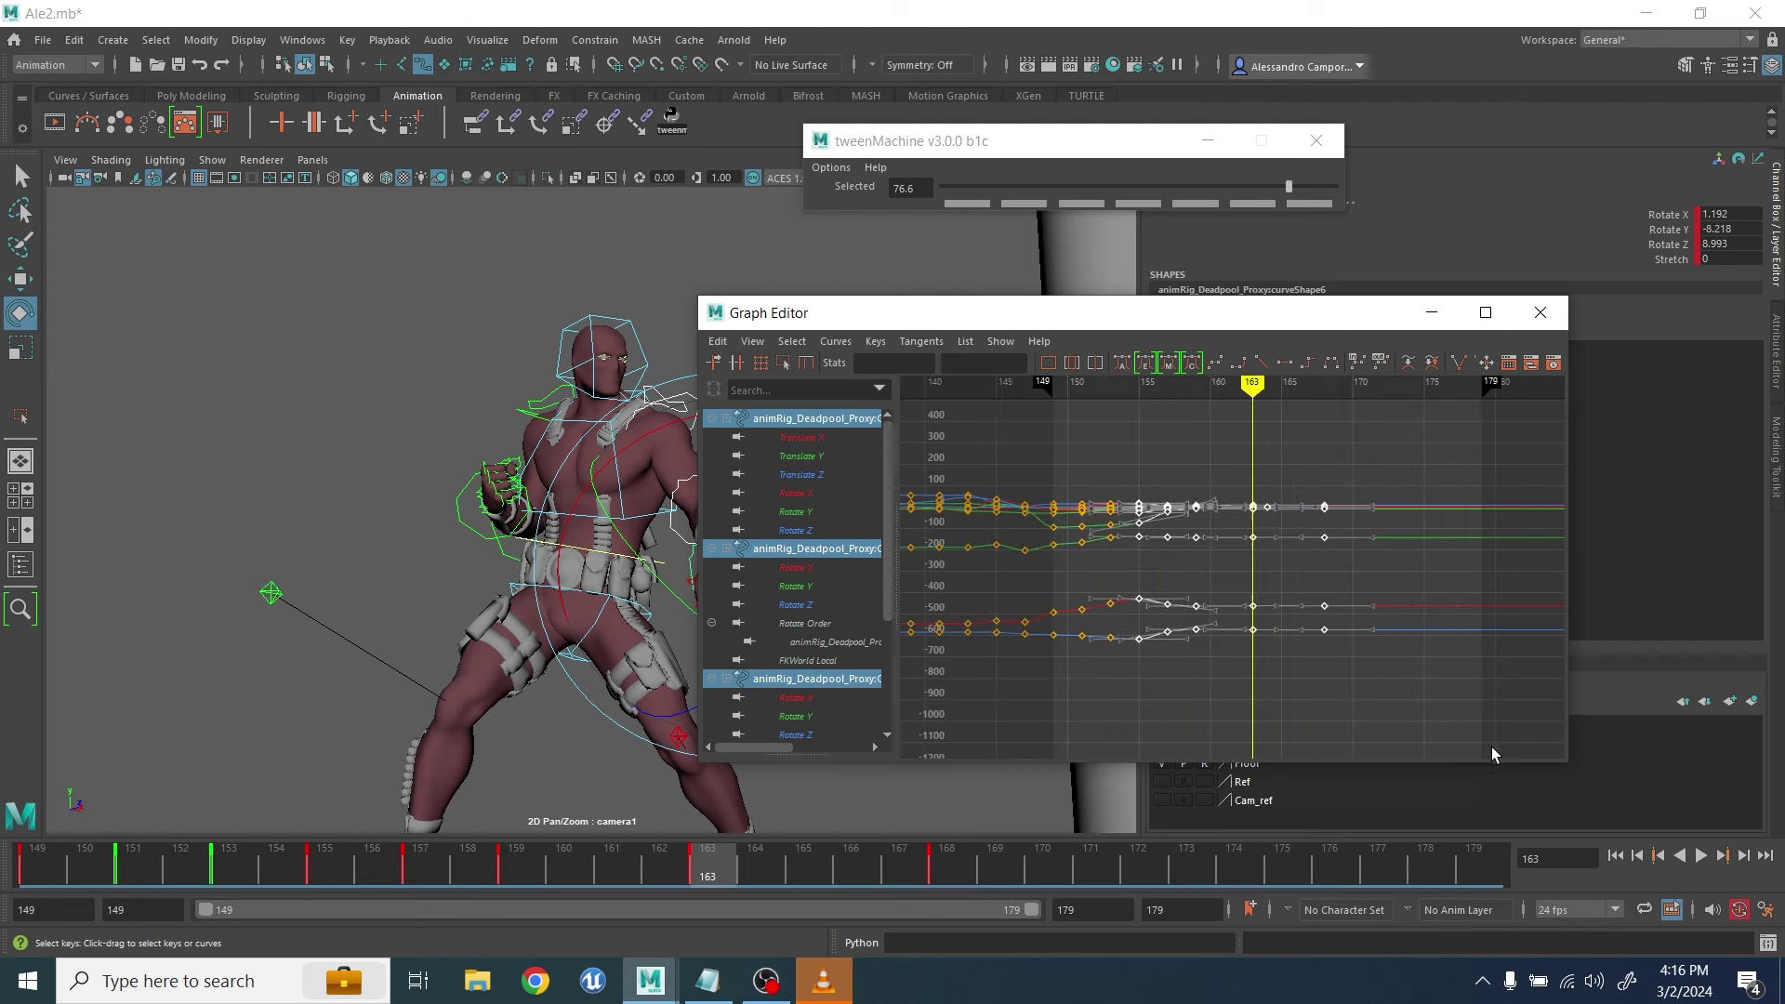
left_click(1539, 313)
key("alt+v")
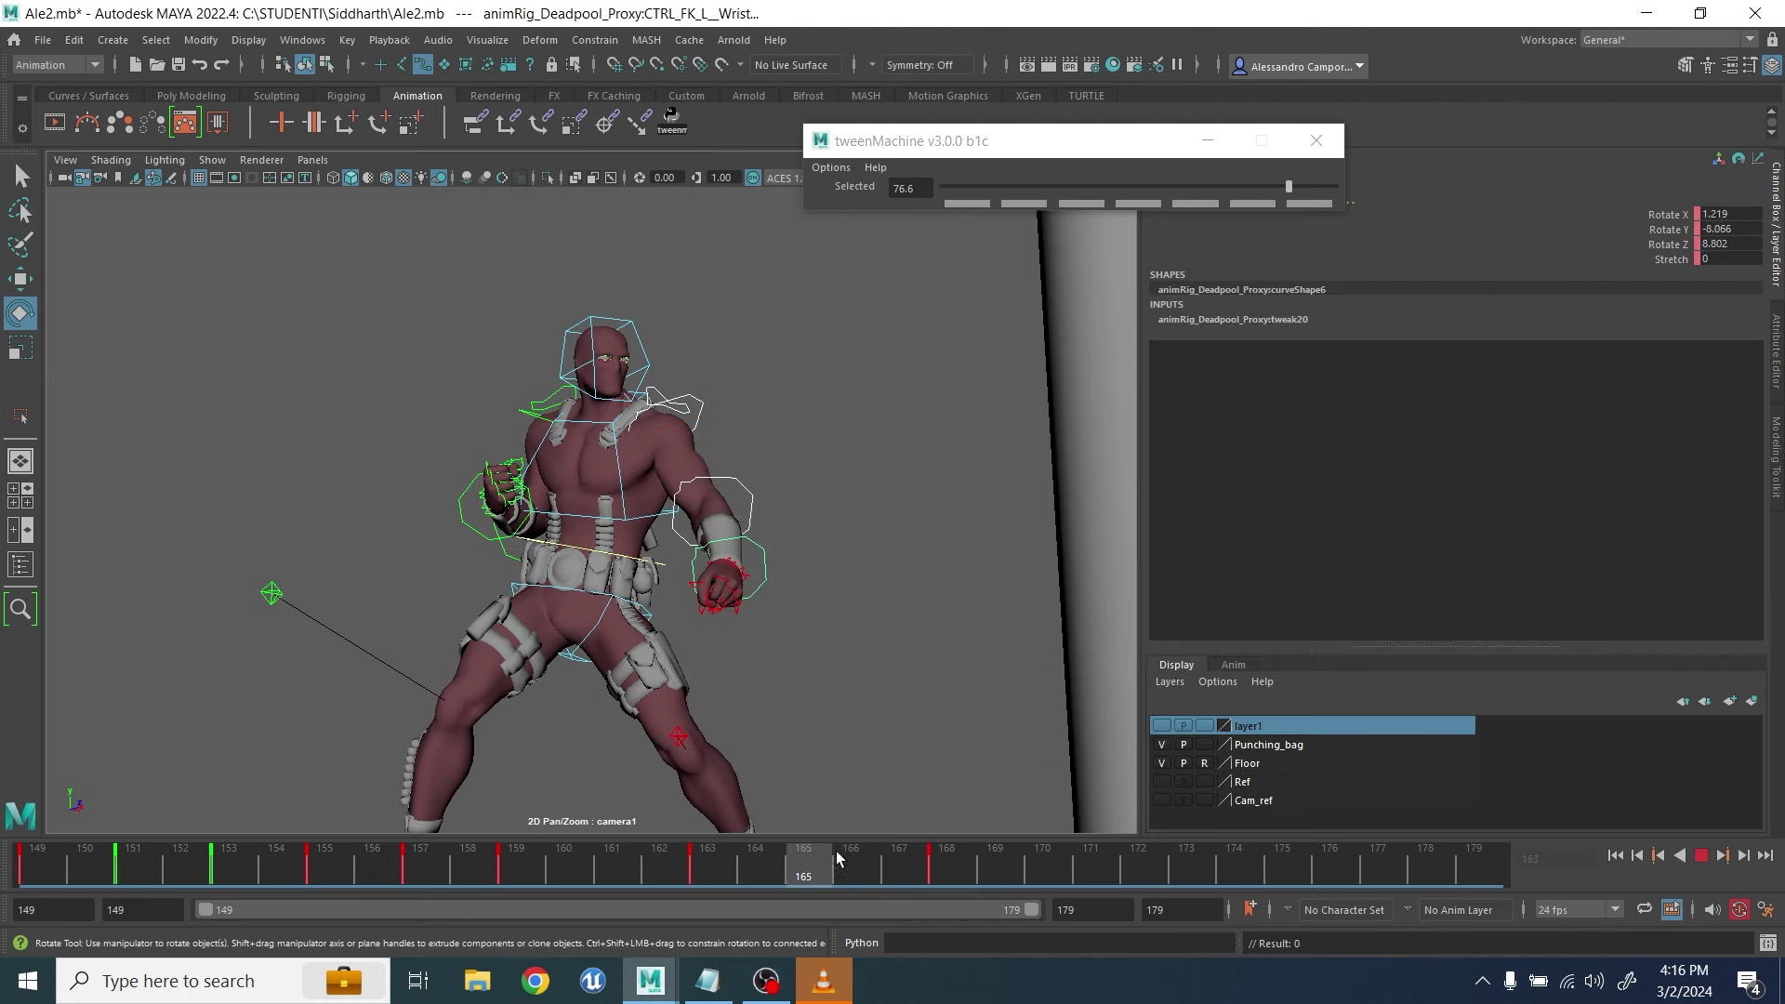
Try moving the left arm's frame 168 key one frame later to frame 169
left_click(949, 866, "shift")
left_click_drag(952, 870, 999, 870)
left_click(810, 870, "shift")
left_click_drag(809, 870, 856, 870)
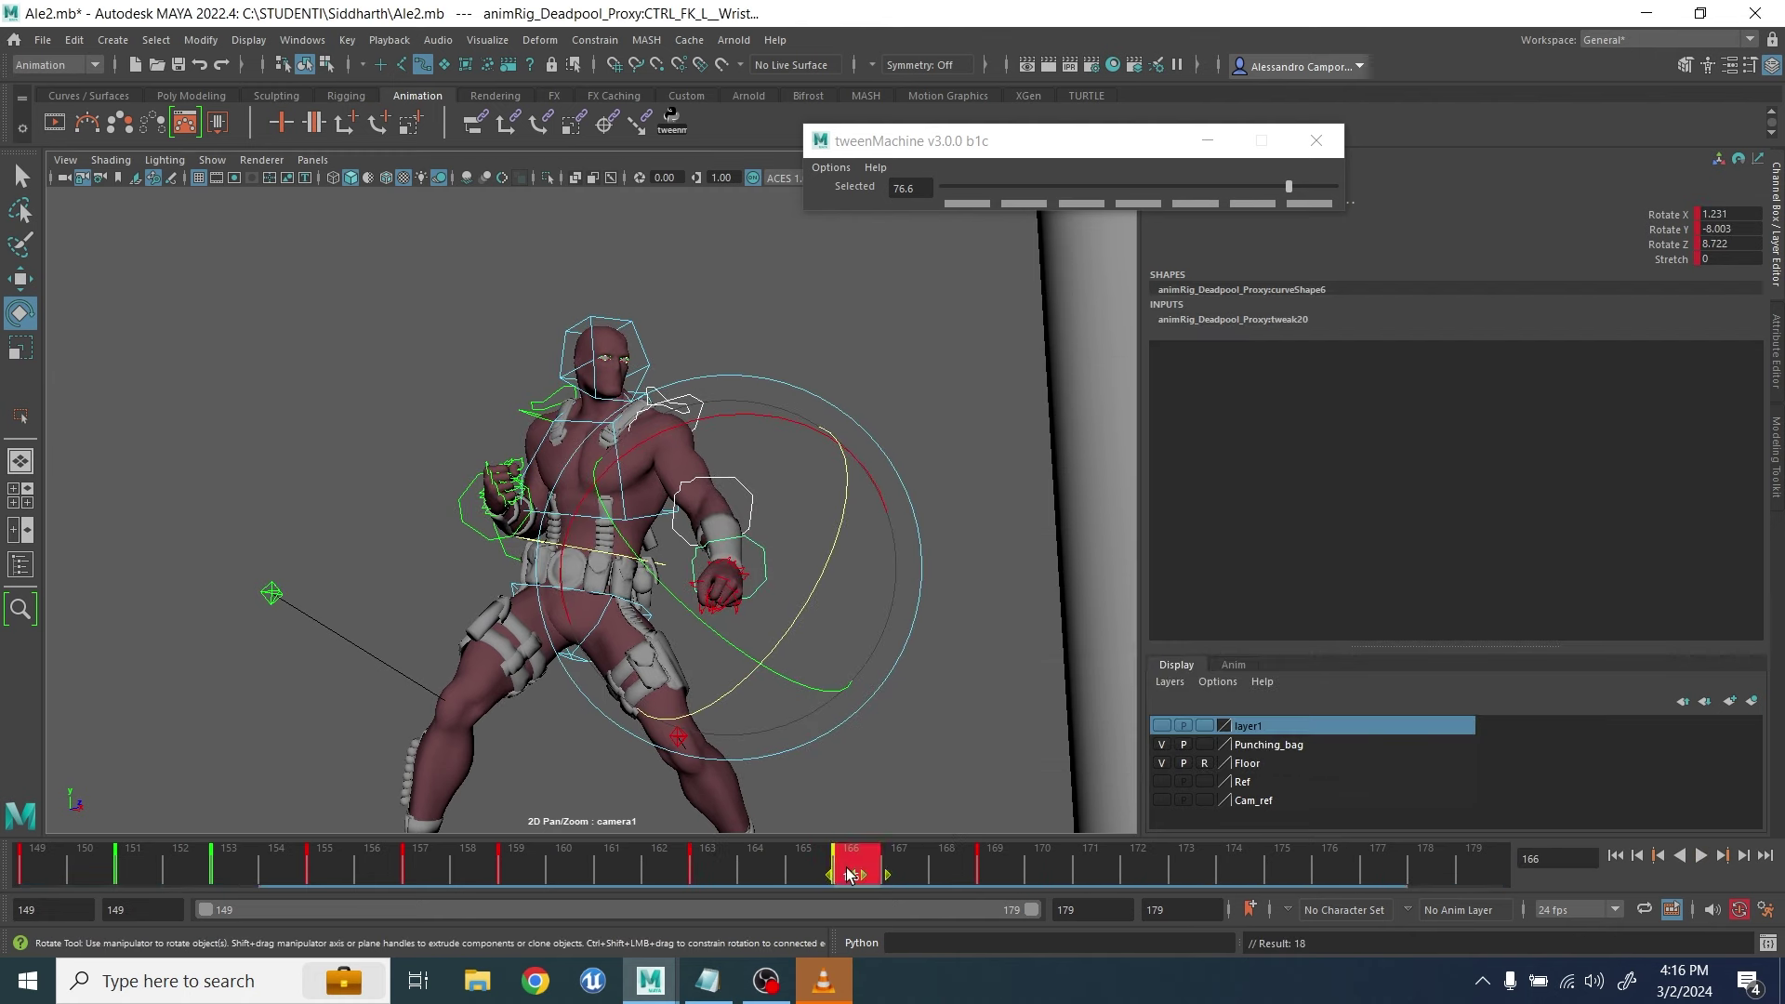
Delete the left arm's key at frame 169 and play back the arm motion
left_click(1043, 865)
left_click(989, 864, "shift")
right_click(989, 862)
left_click(1028, 568)
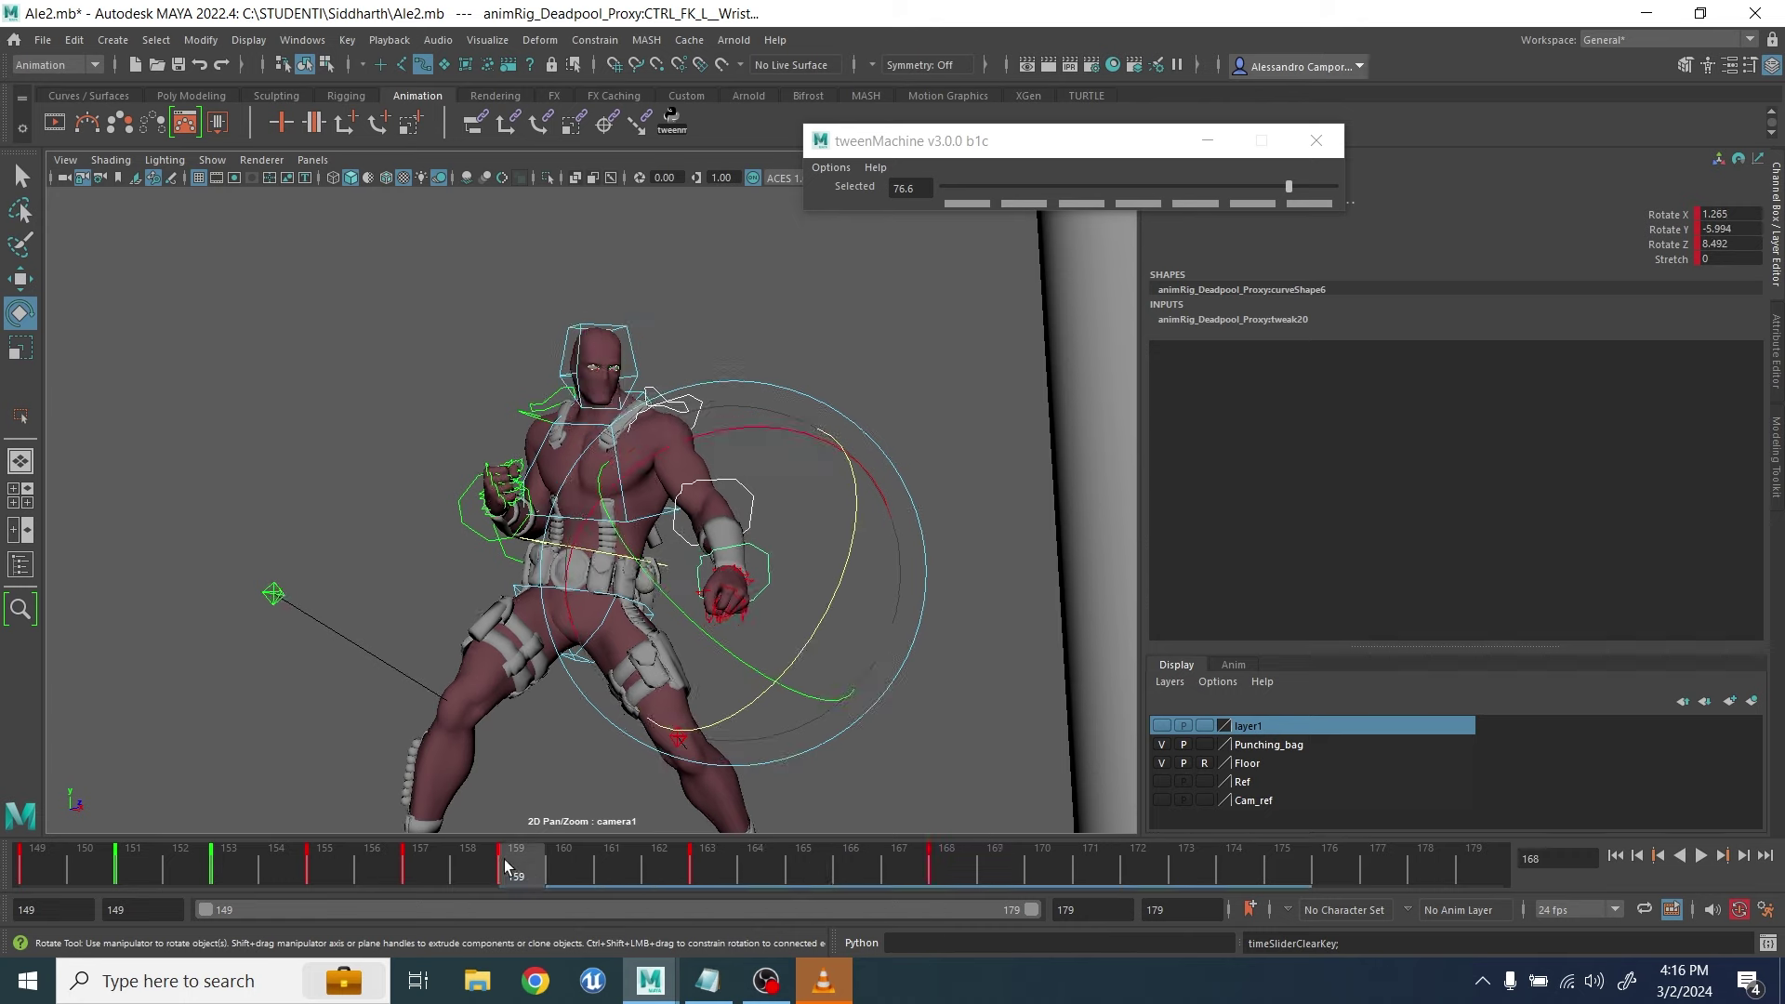
key("alt+v")
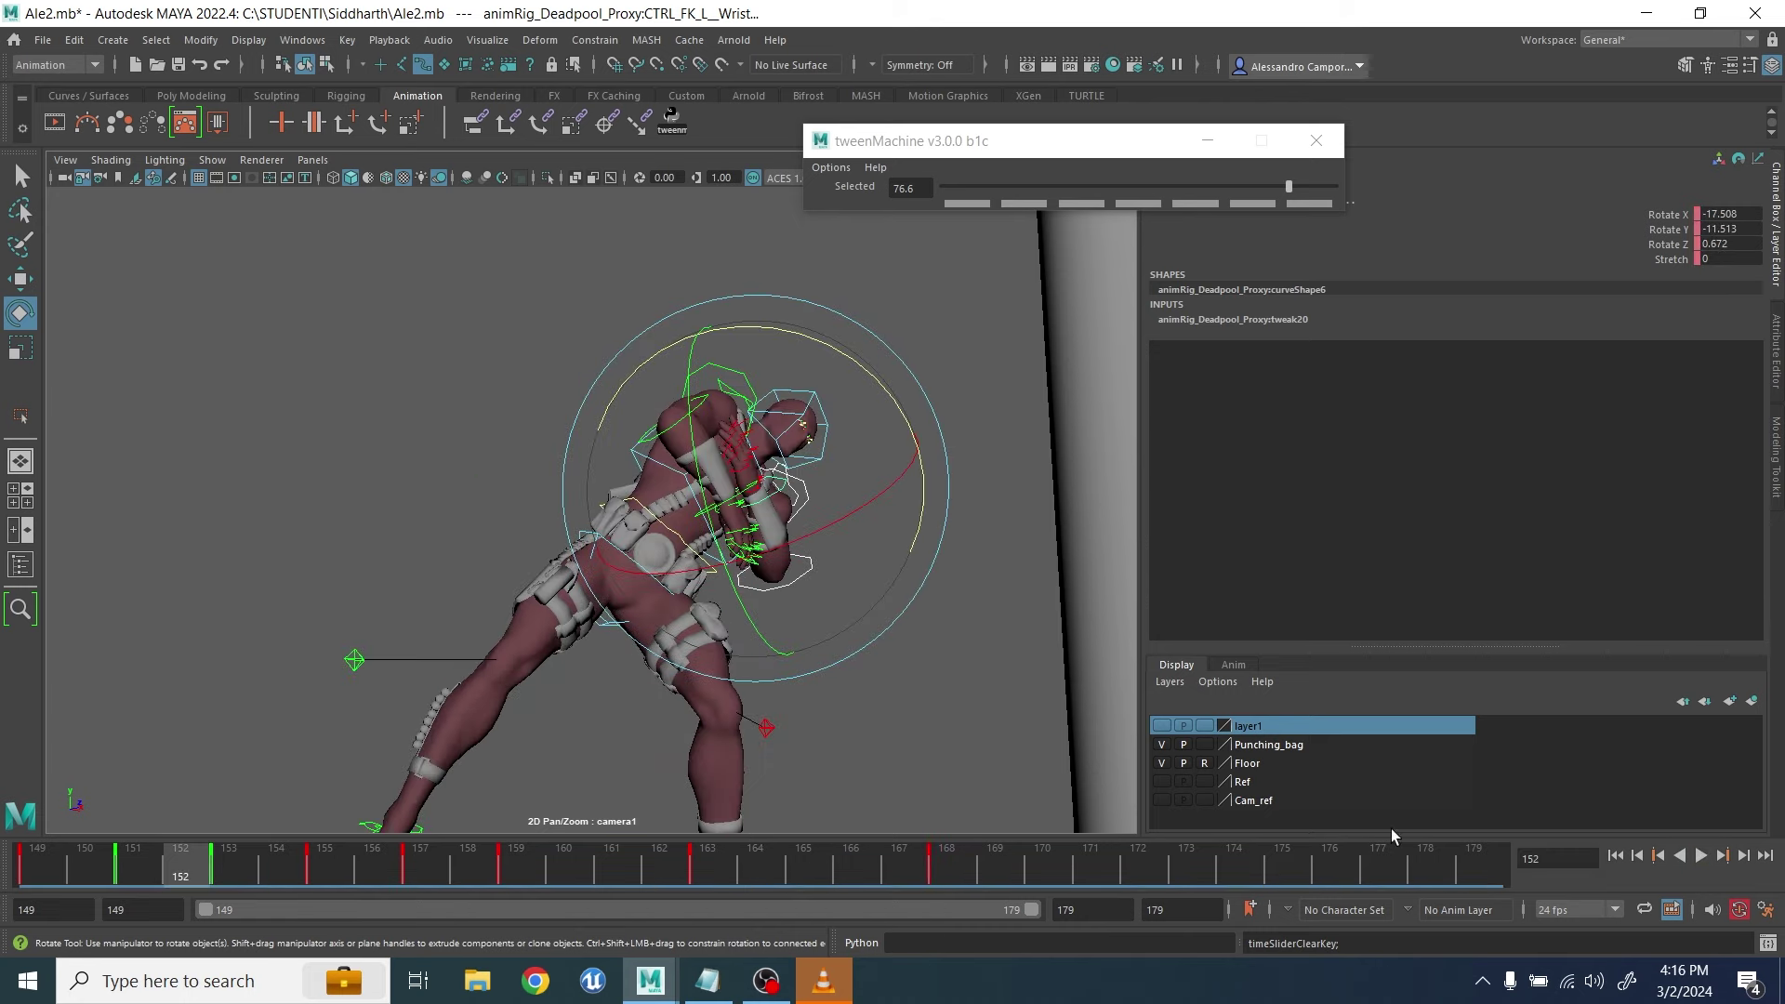
left_click(1702, 856)
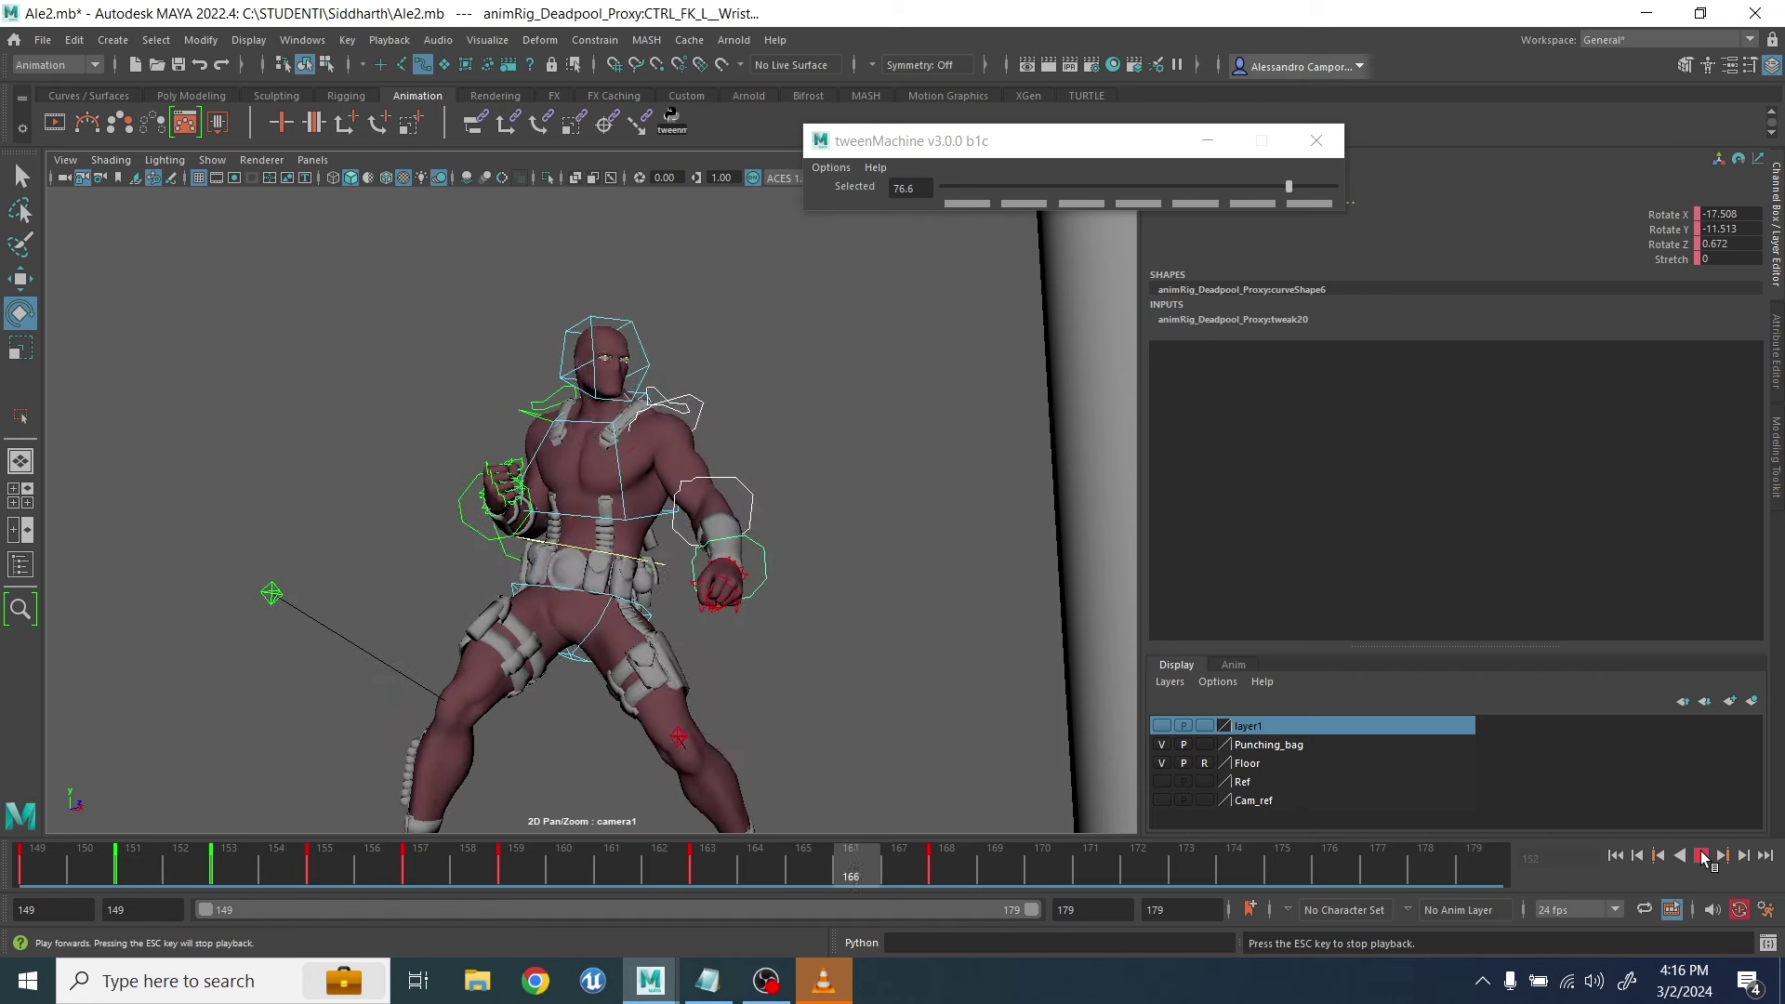
left_click(1702, 855)
Add left arm breakdowns at frames 161 and 165 with tweenMachine at 60.9 and play back the result
left_click(616, 857)
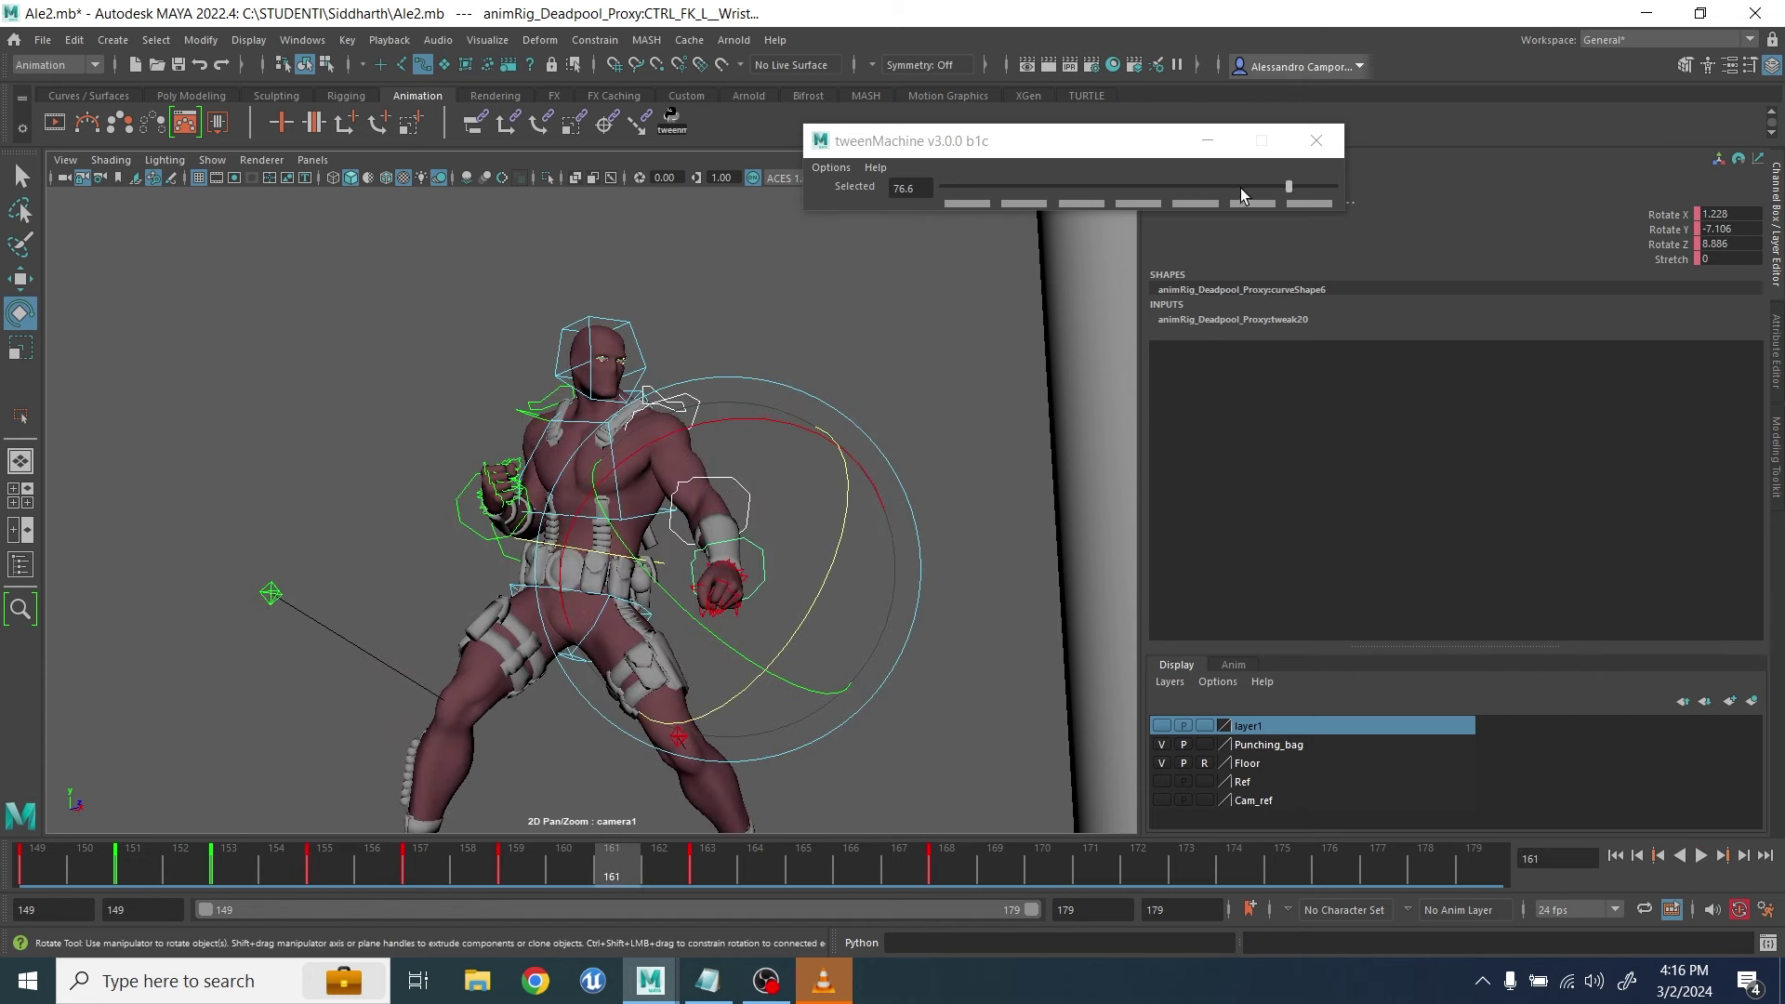
left_click_drag(1242, 196, 1257, 187)
left_click(817, 861)
left_click(1704, 858)
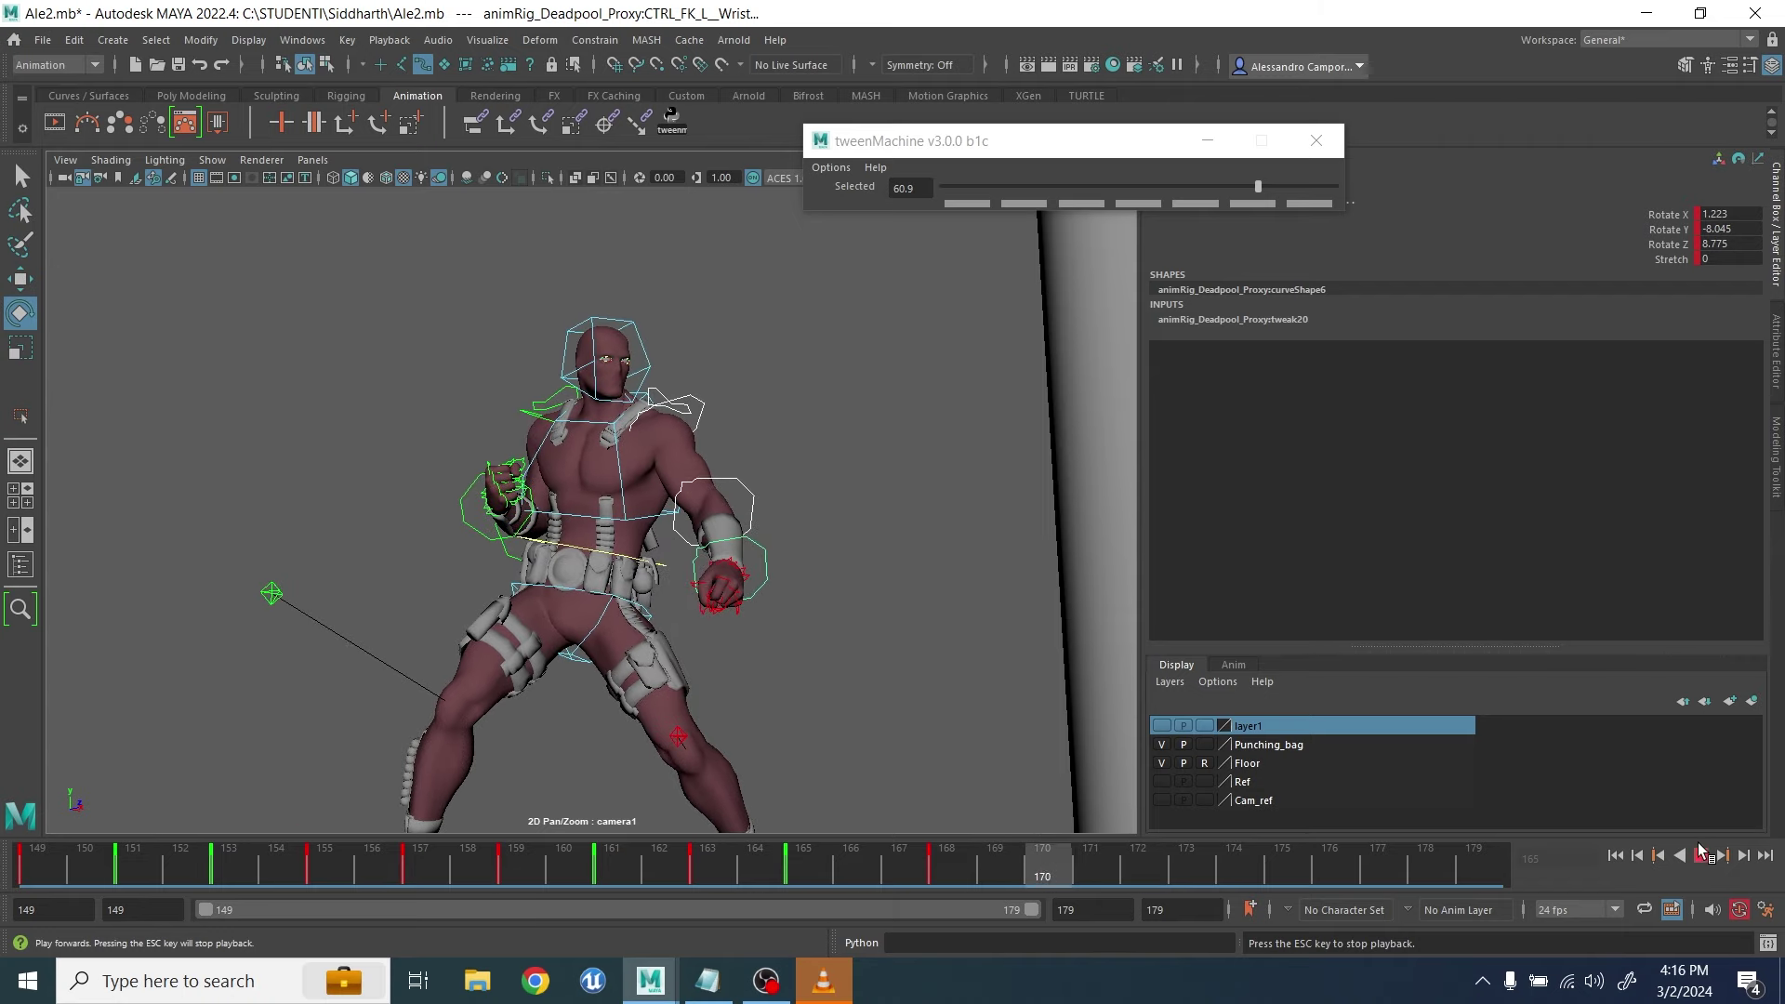
Shift the left forearm, wrist and finger keys from frames 159 to 168 one frame later, then offset the later keys by another frame
left_click_drag(517, 868, 969, 868, "shift")
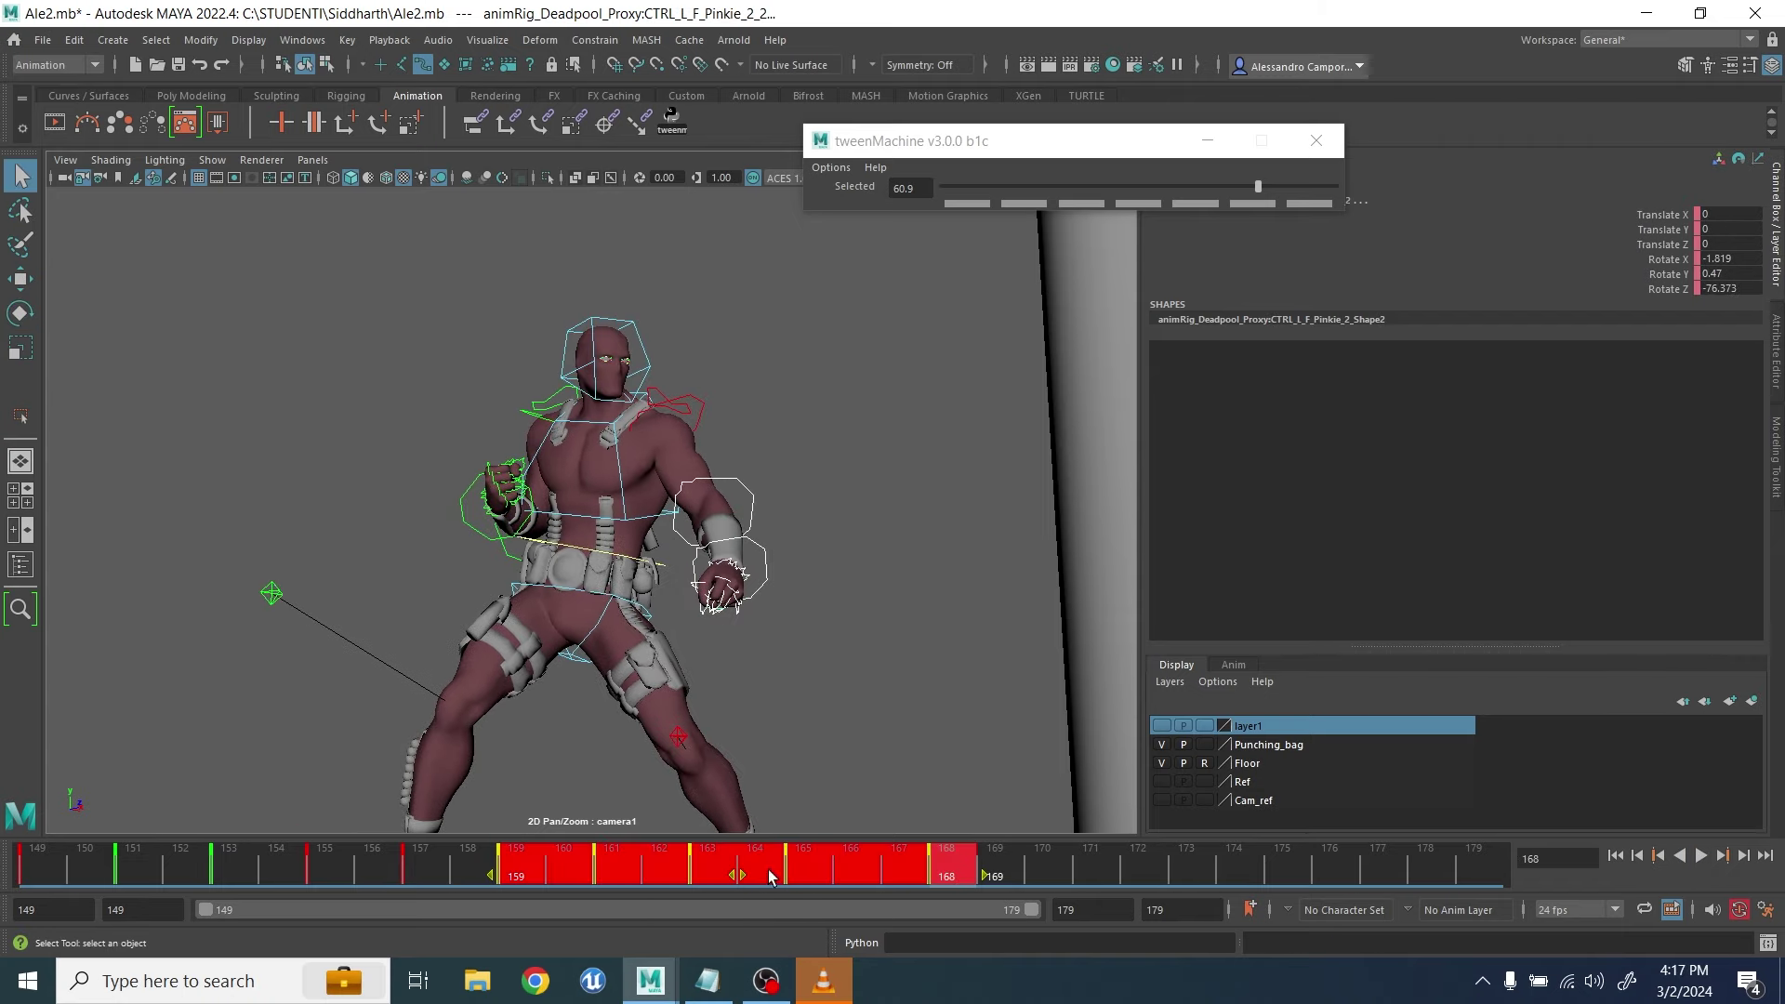
left_click_drag(770, 876, 805, 875)
left_click(657, 870)
left_click_drag(658, 870, 1000, 872, "shift")
left_click_drag(836, 875, 891, 875)
Move the right arm and hand controls' frame 159 key to frame 160, key them at frame 163 and play back
left_click(558, 872)
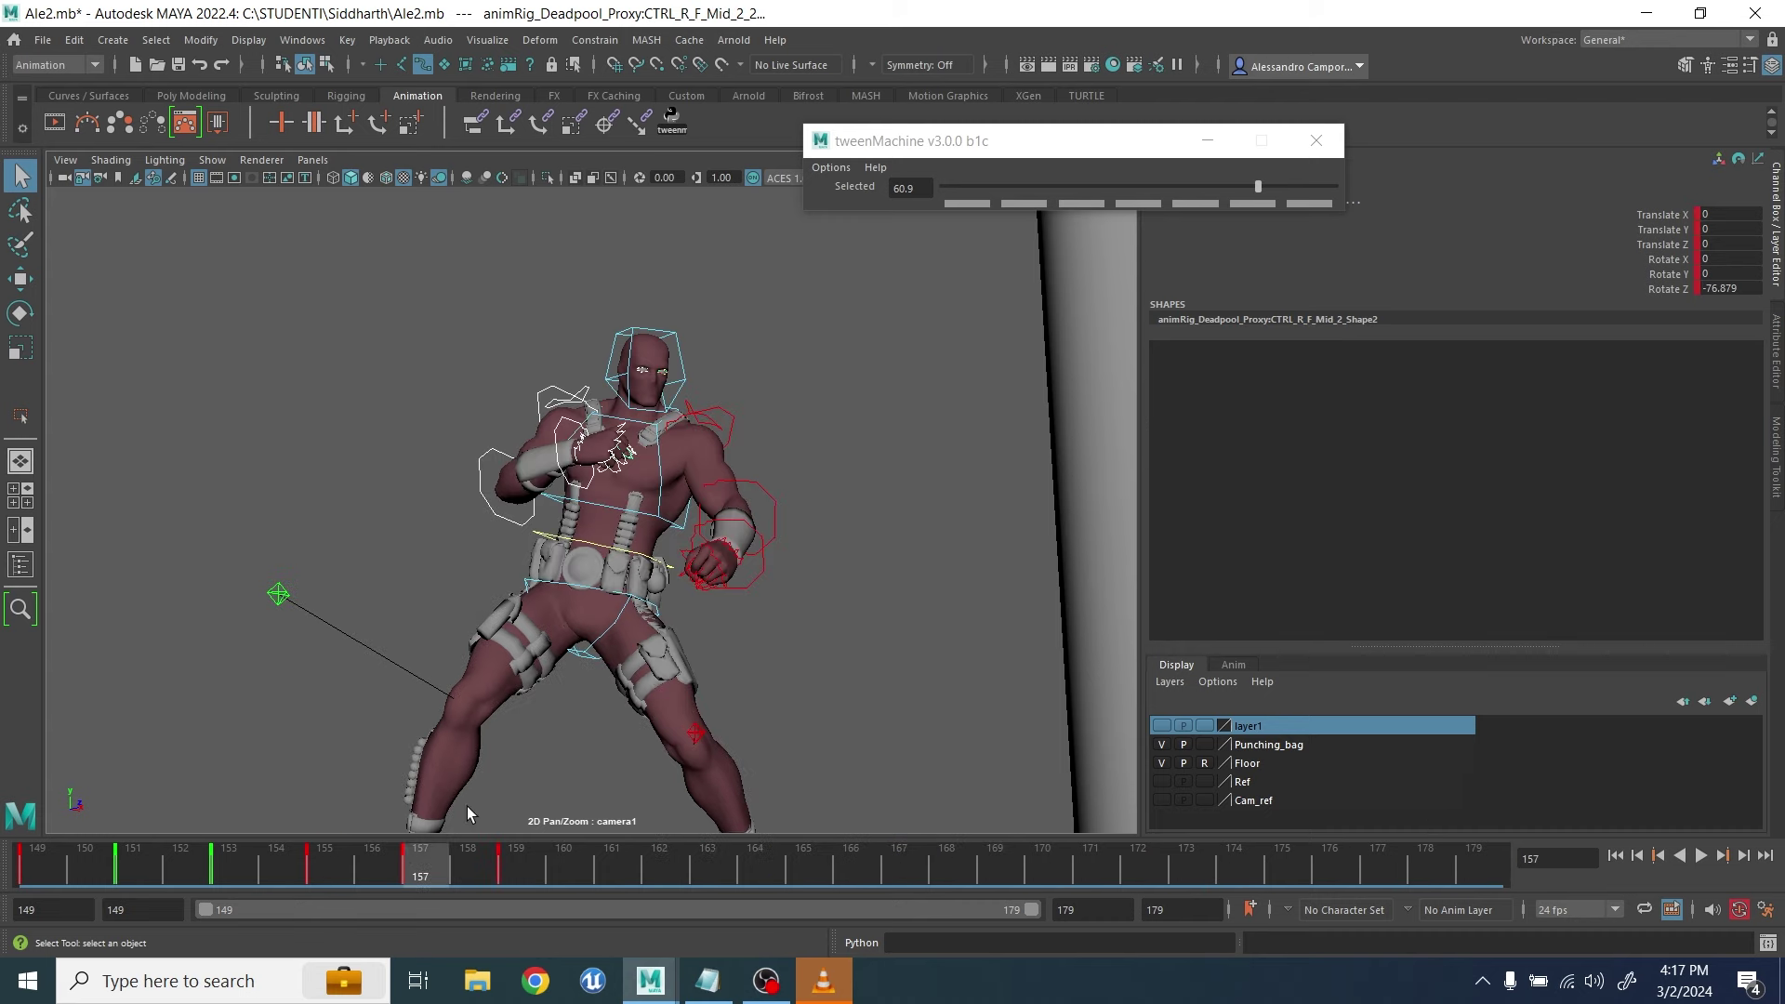
left_click_drag(434, 858, 503, 862)
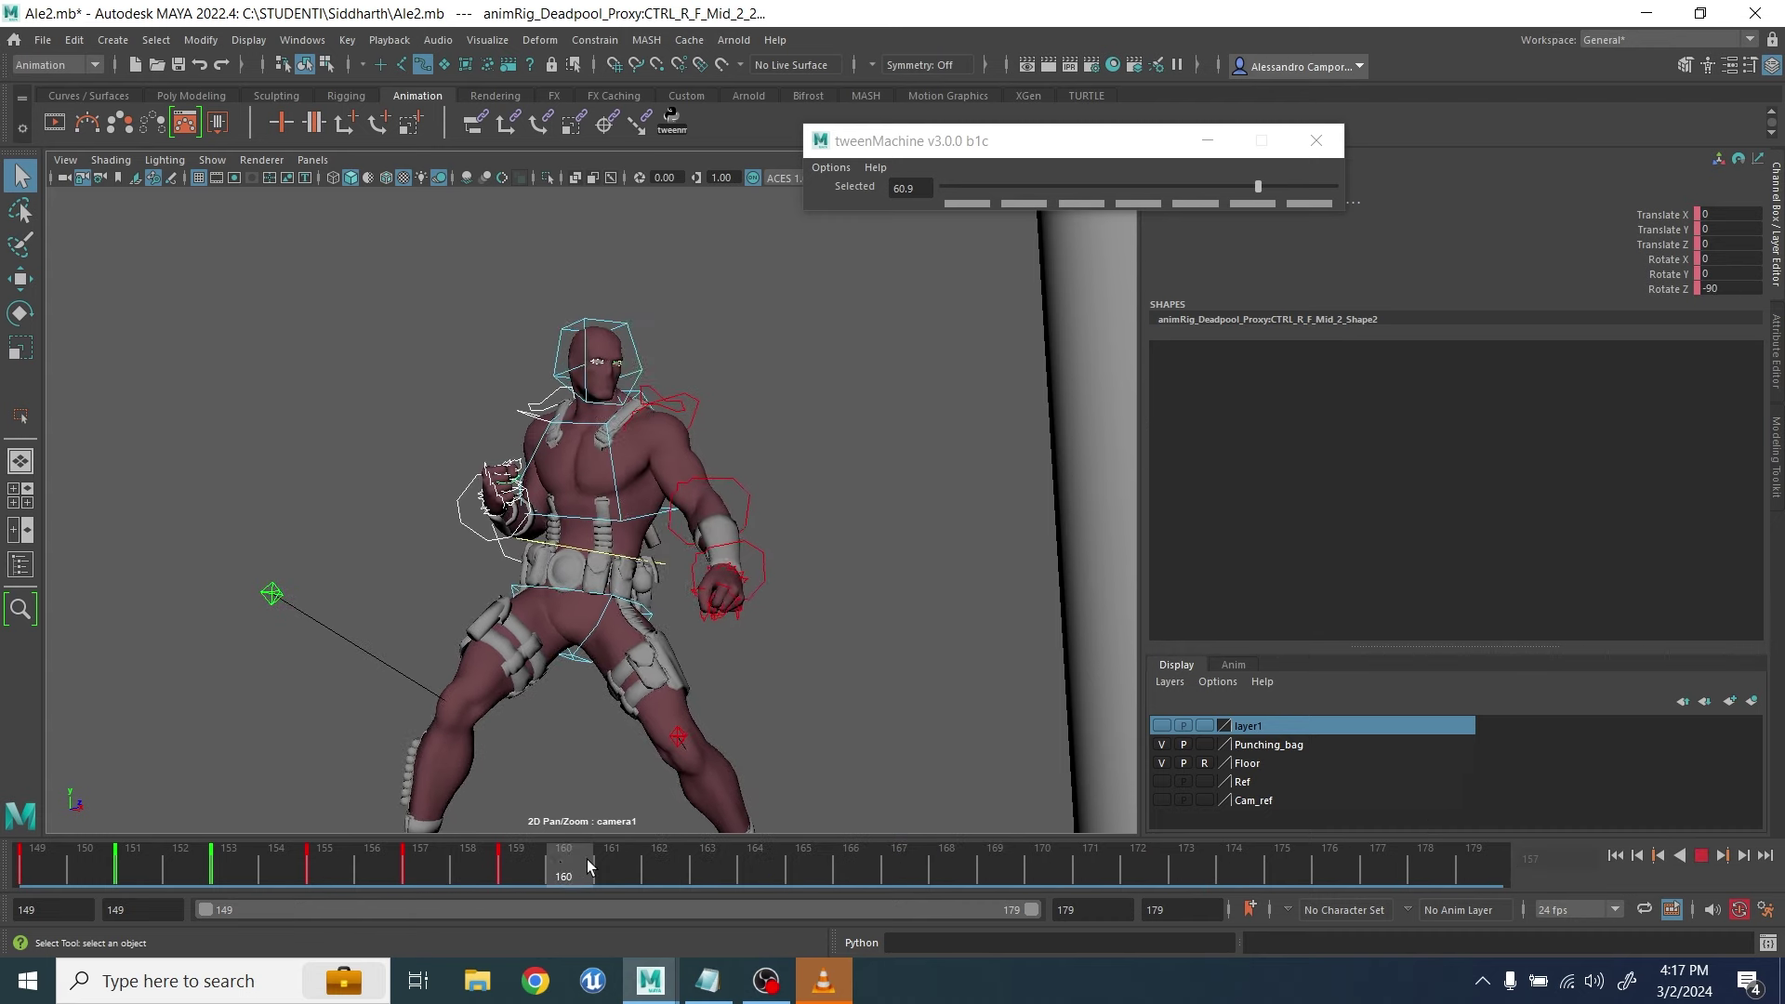
left_click_drag(613, 870, 569, 866)
left_click(520, 865, "shift")
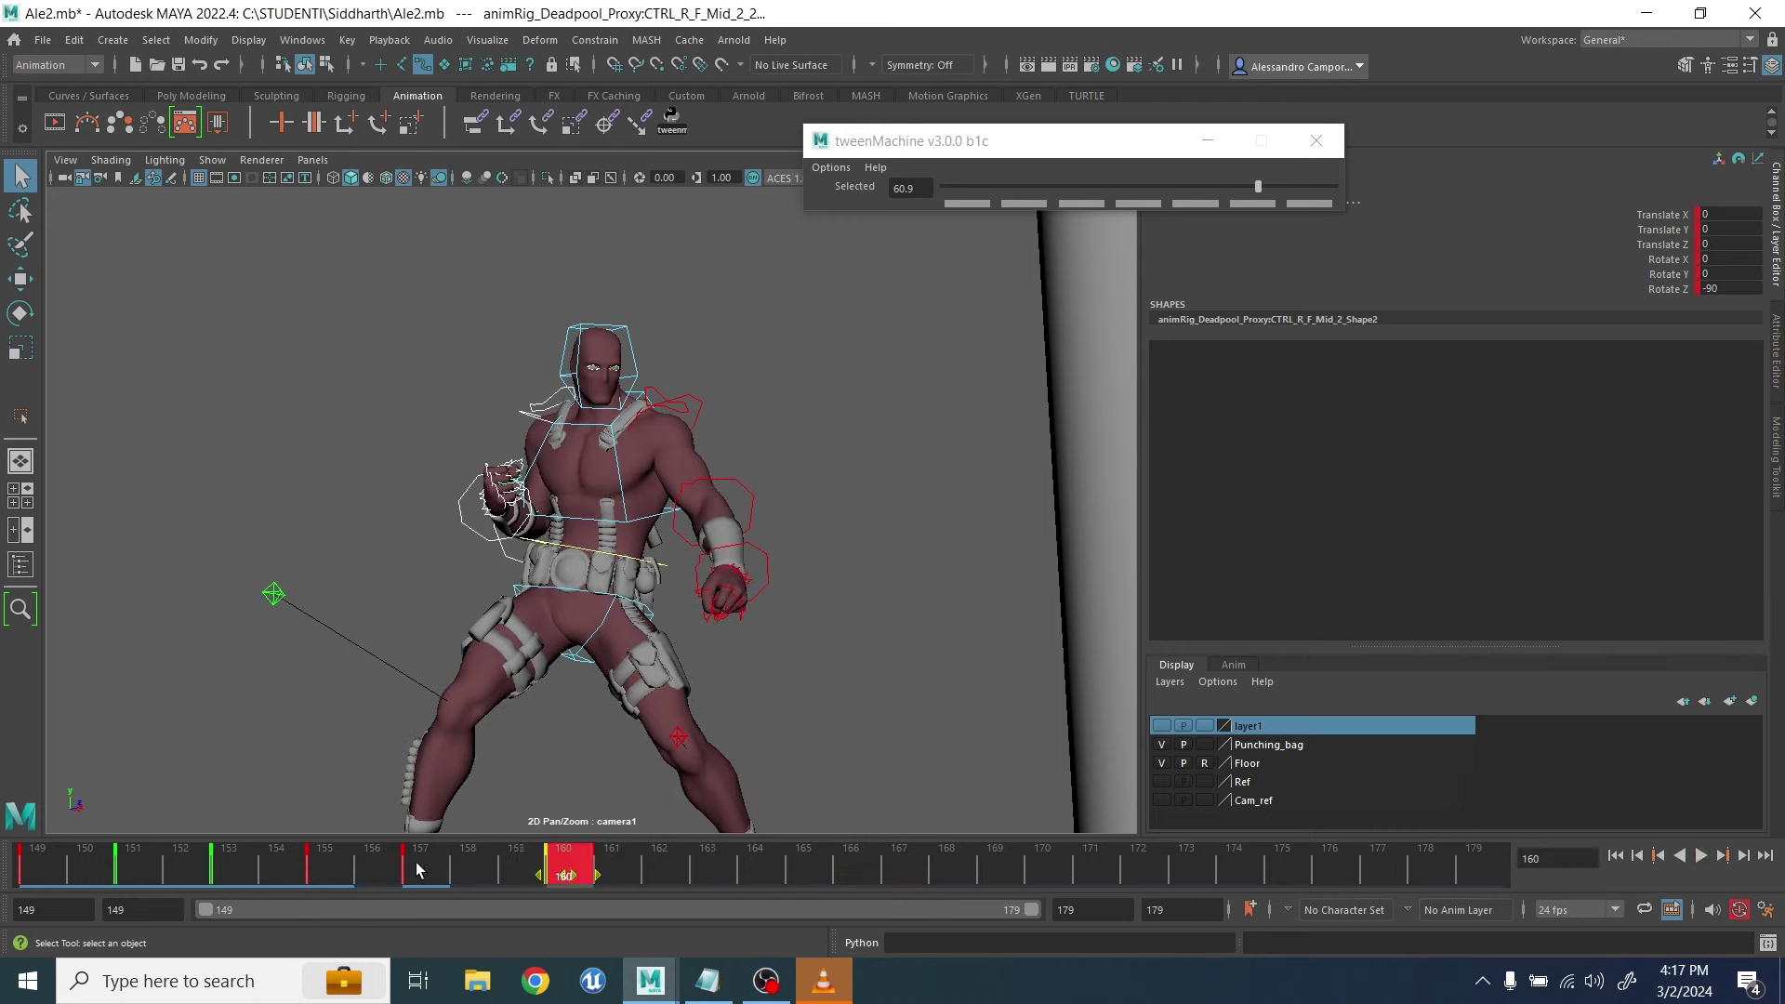
left_click_drag(416, 868, 586, 881)
key("alt+v")
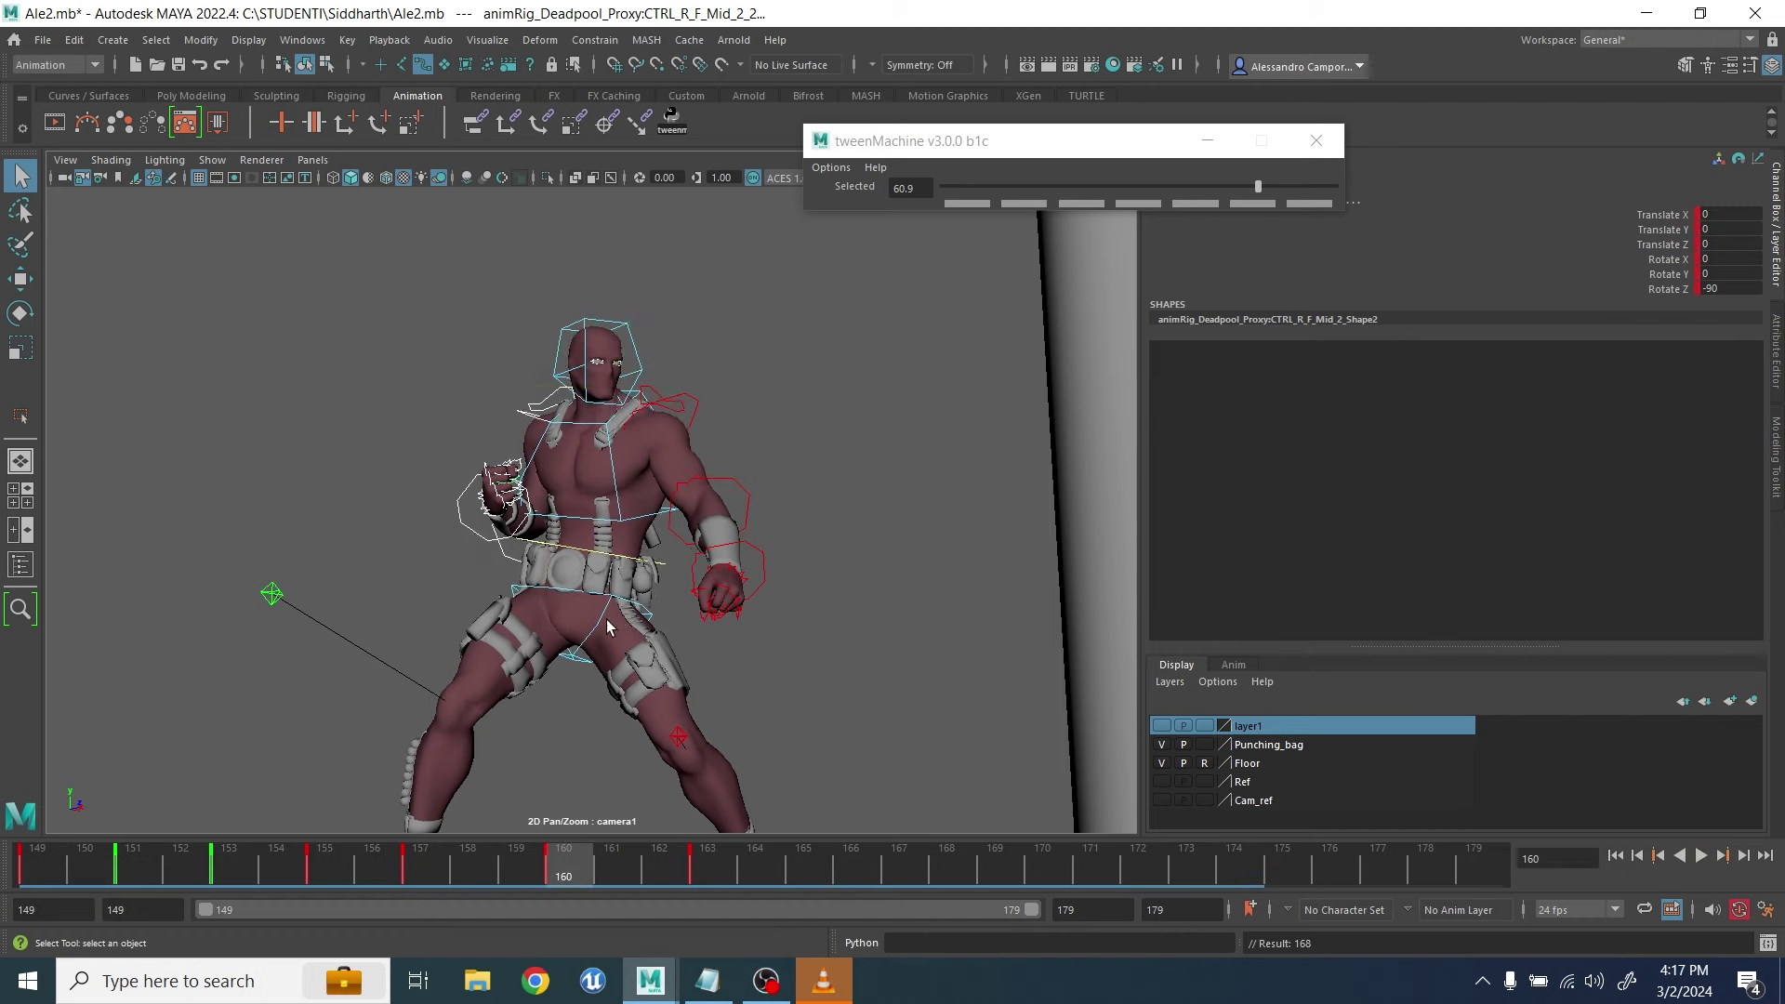
Rotate the right forearm, hand and finger controls by about 3.1° in X at frame 160 and play back the motion
key("e")
left_click_drag(454, 457, 600, 616)
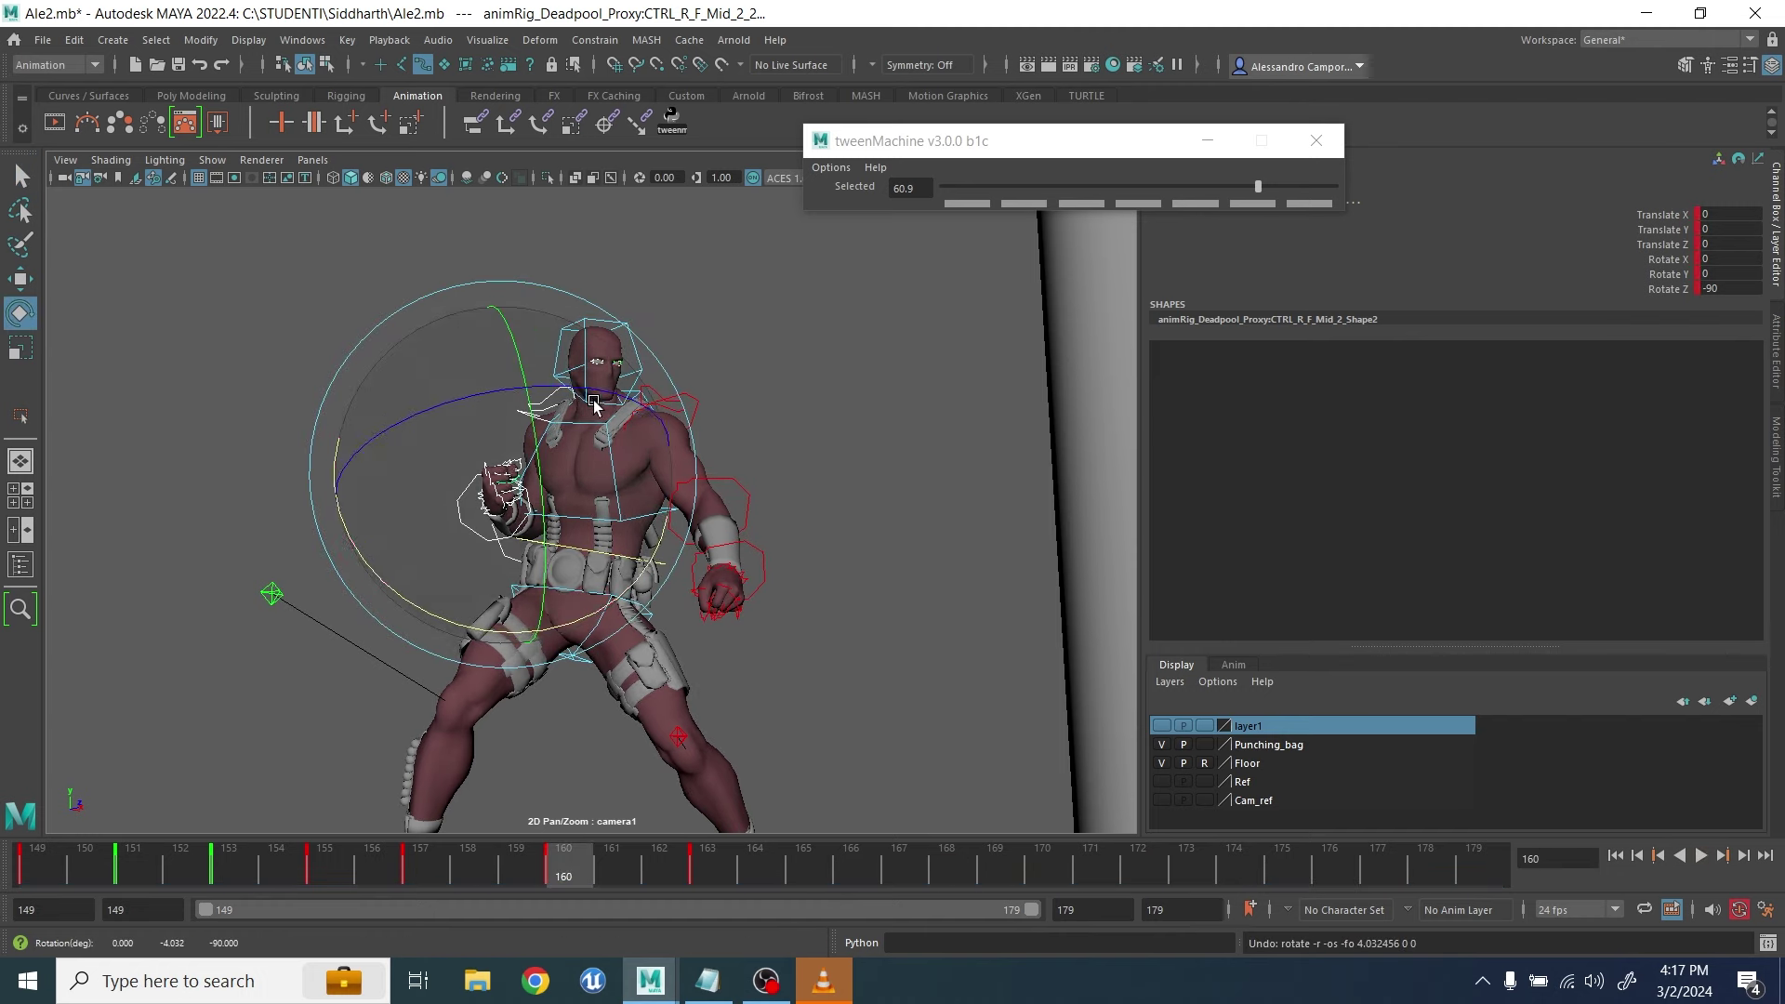
left_click_drag(540, 486, 537, 460)
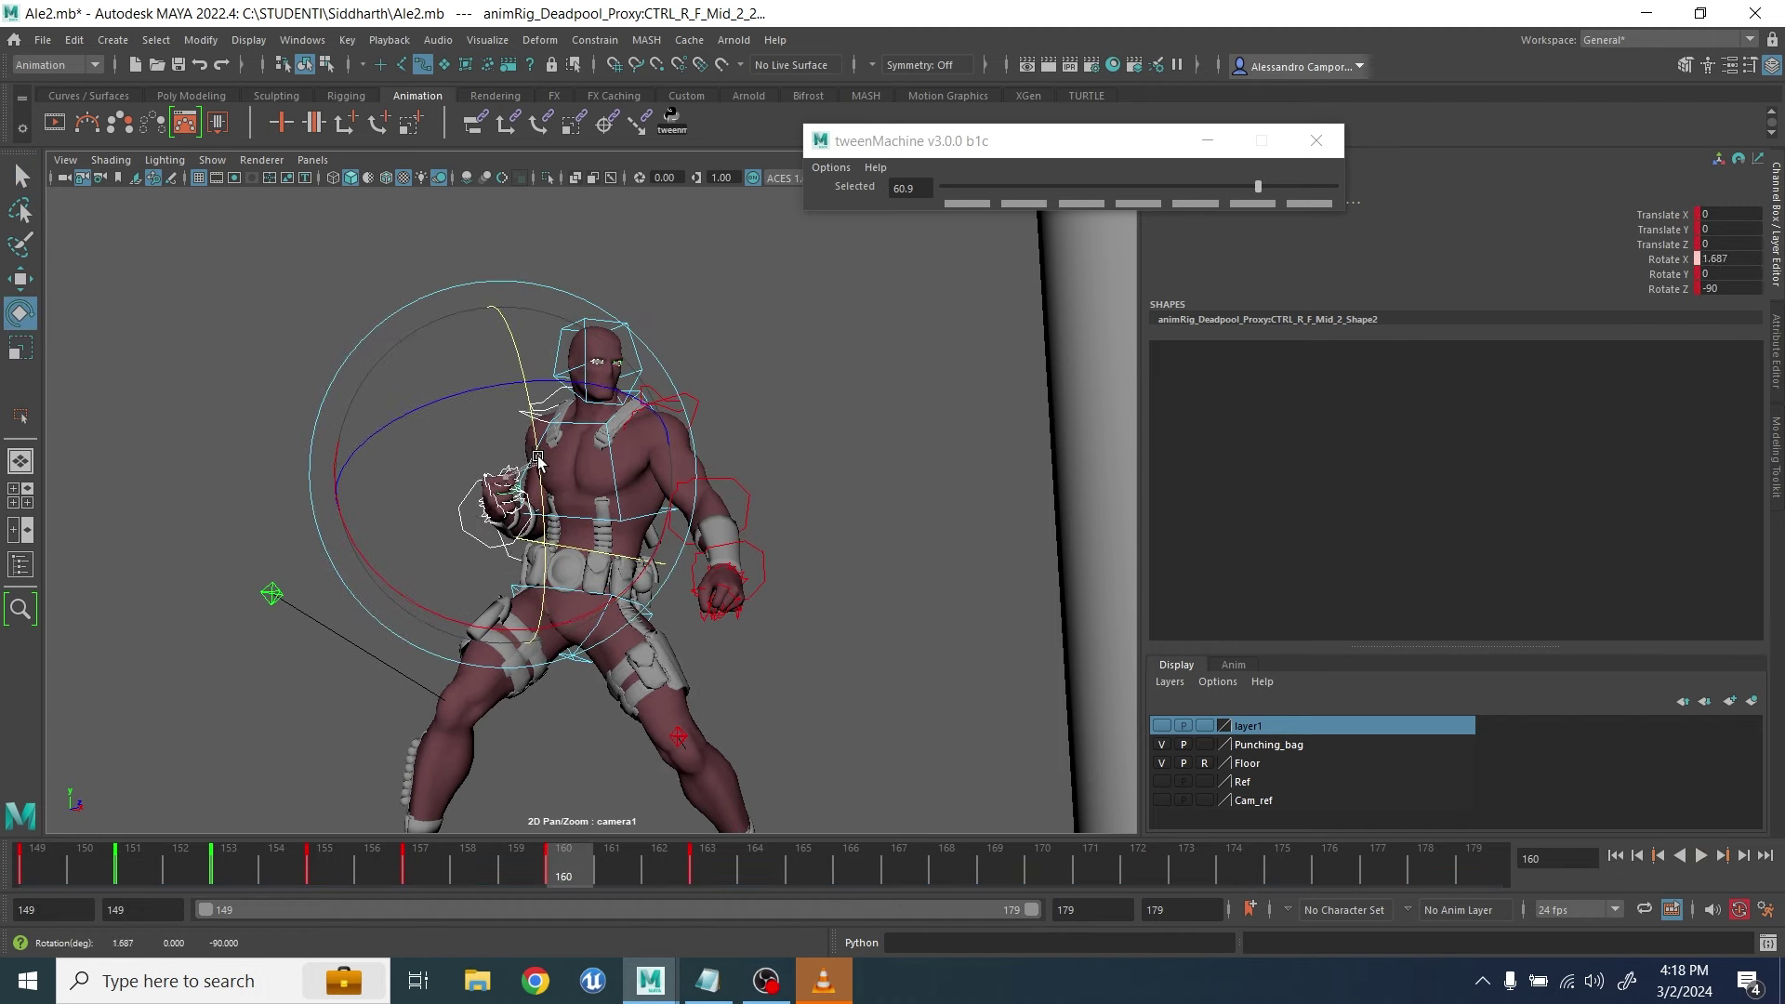
key("alt+v")
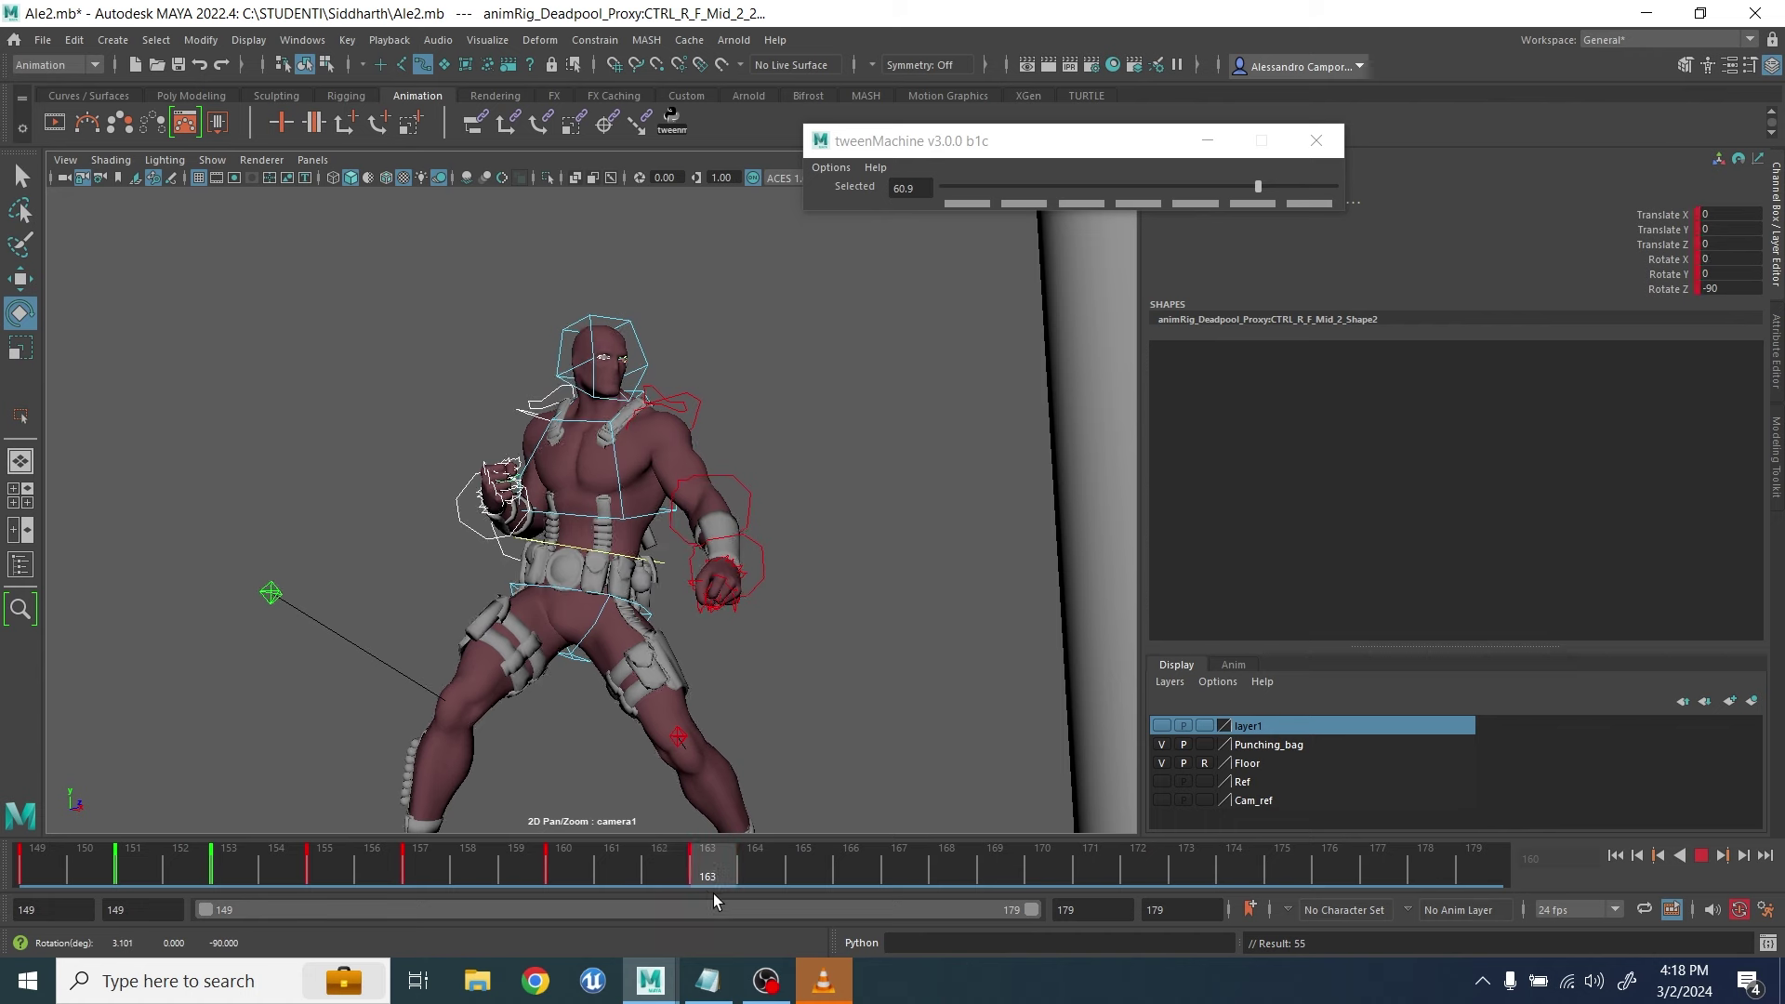
key("alt+v")
Rotate the right arm and hand controls to Rotate X -1.092 at frame 163 and move their frame 167 key to frame 168
left_click_drag(774, 876, 893, 883)
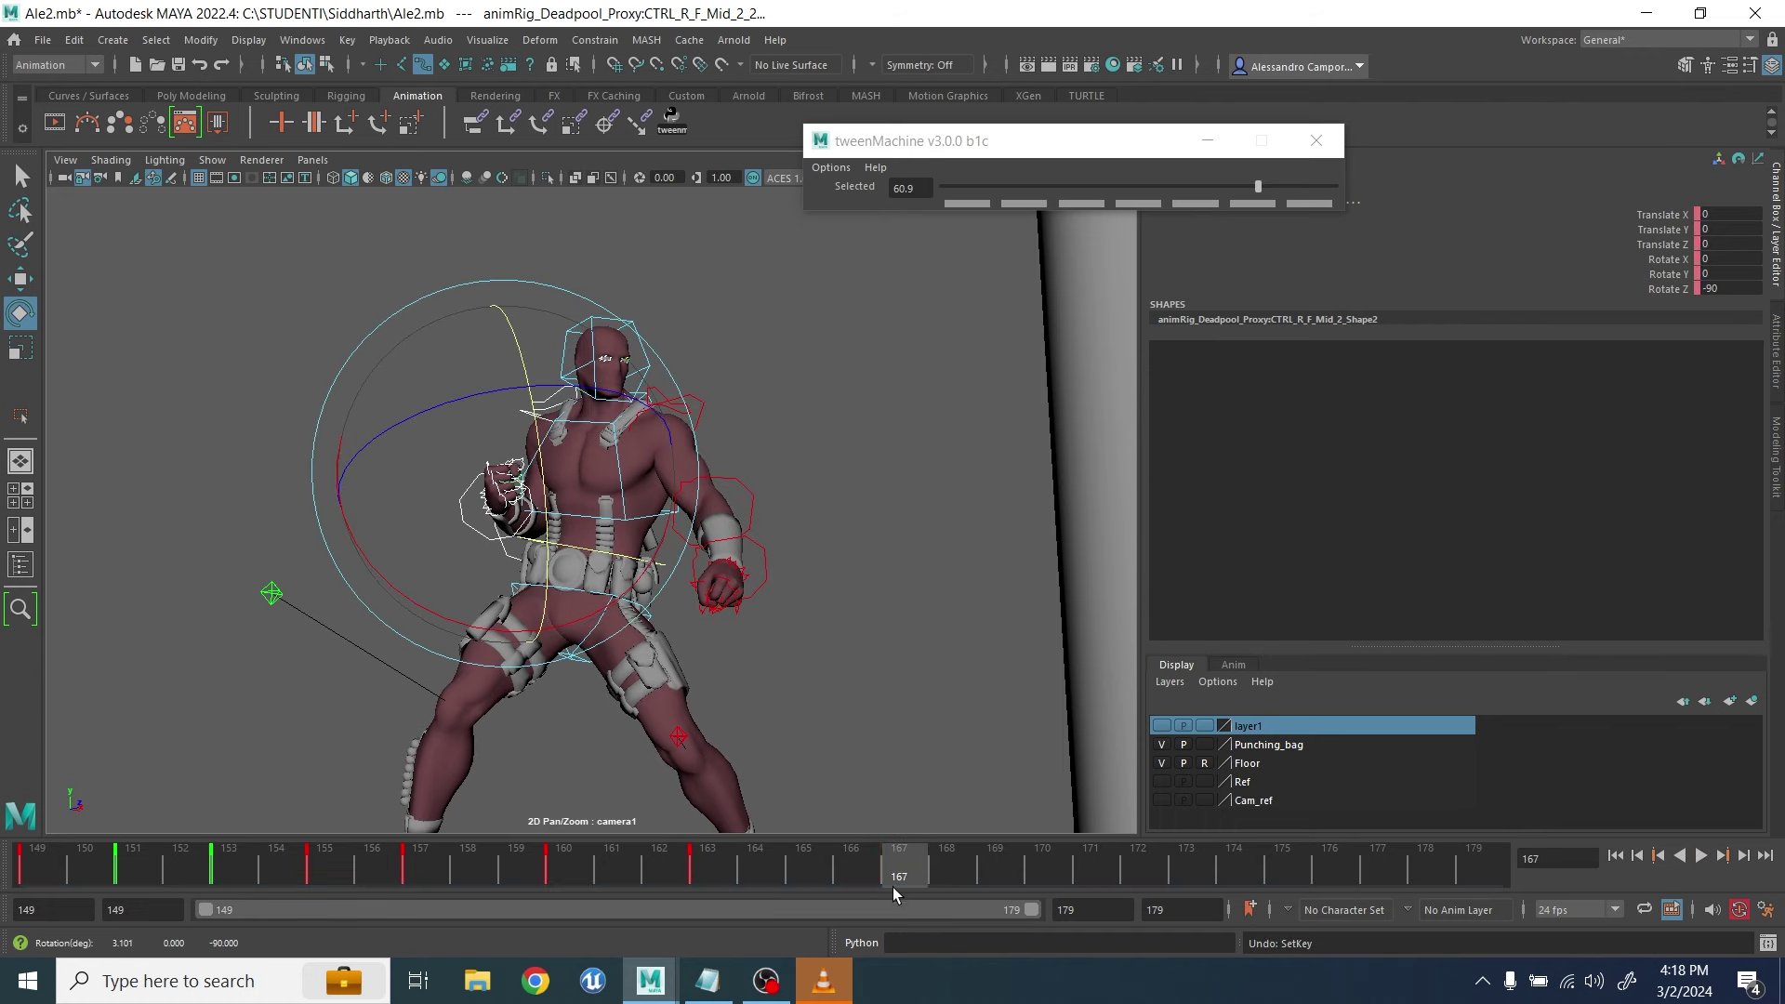
left_click_drag(544, 614, 542, 597)
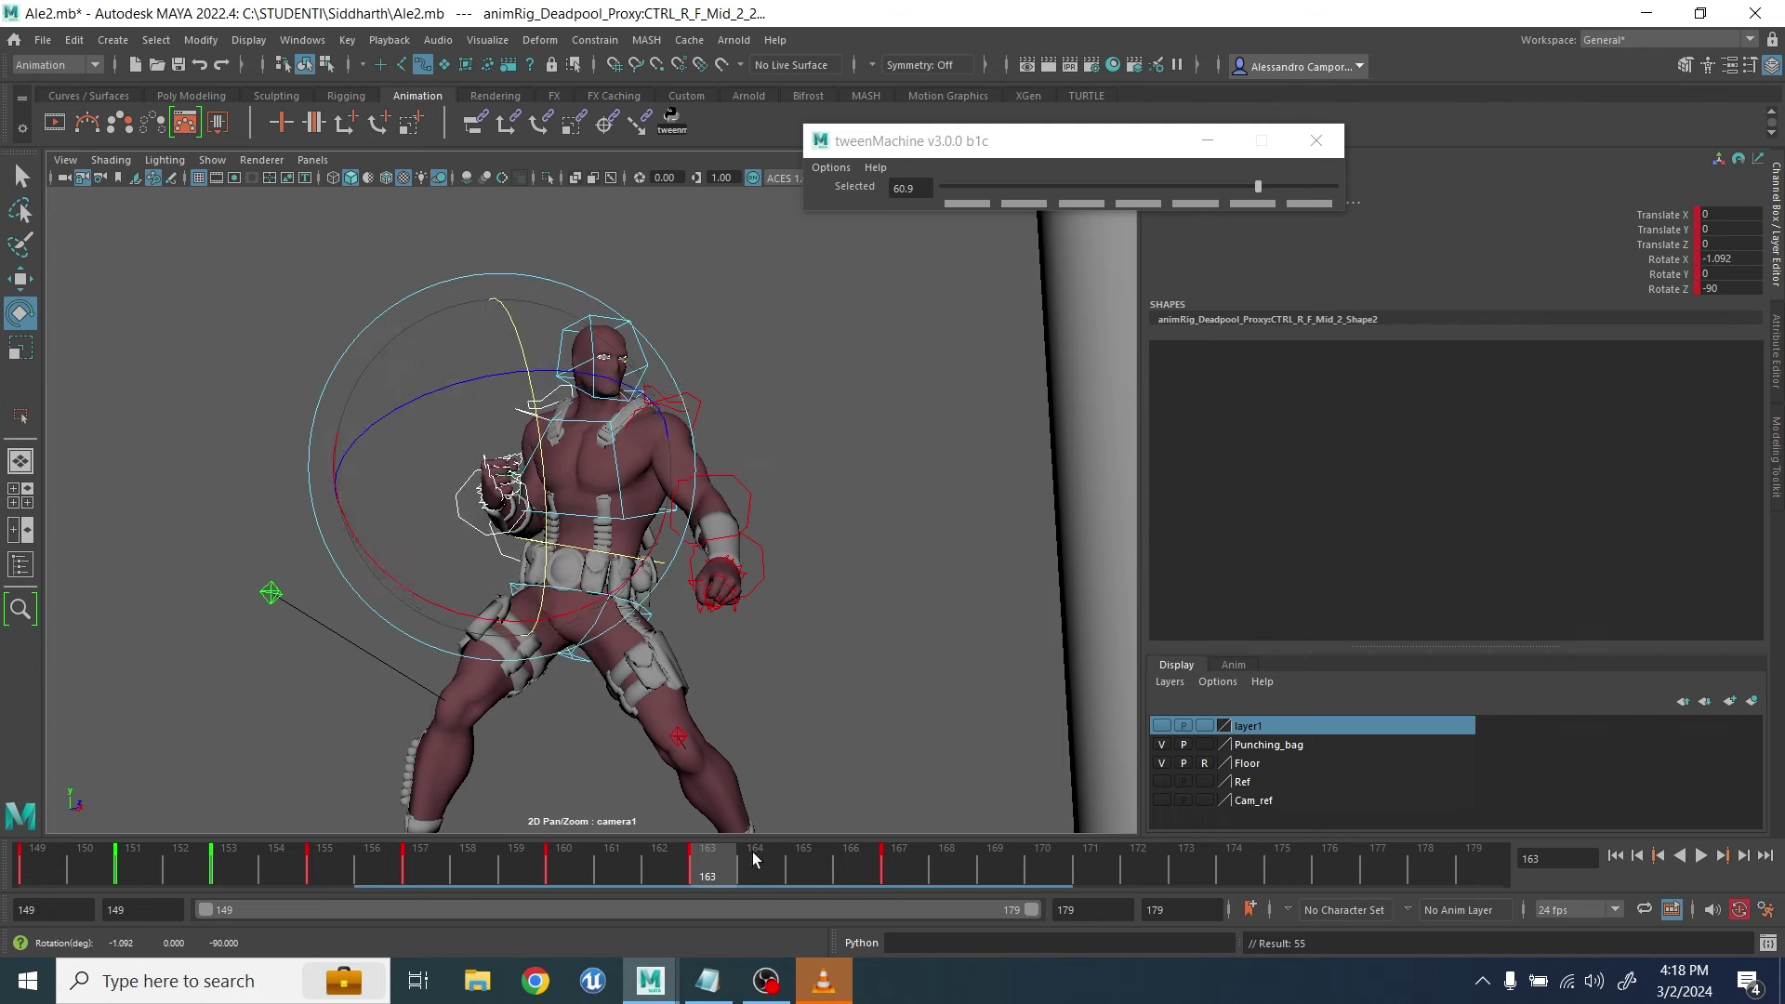
left_click_drag(754, 860, 952, 874)
Add a right arm breakdown at frame 165 with tweenMachine at 60.4 and play back the result
left_click(805, 873)
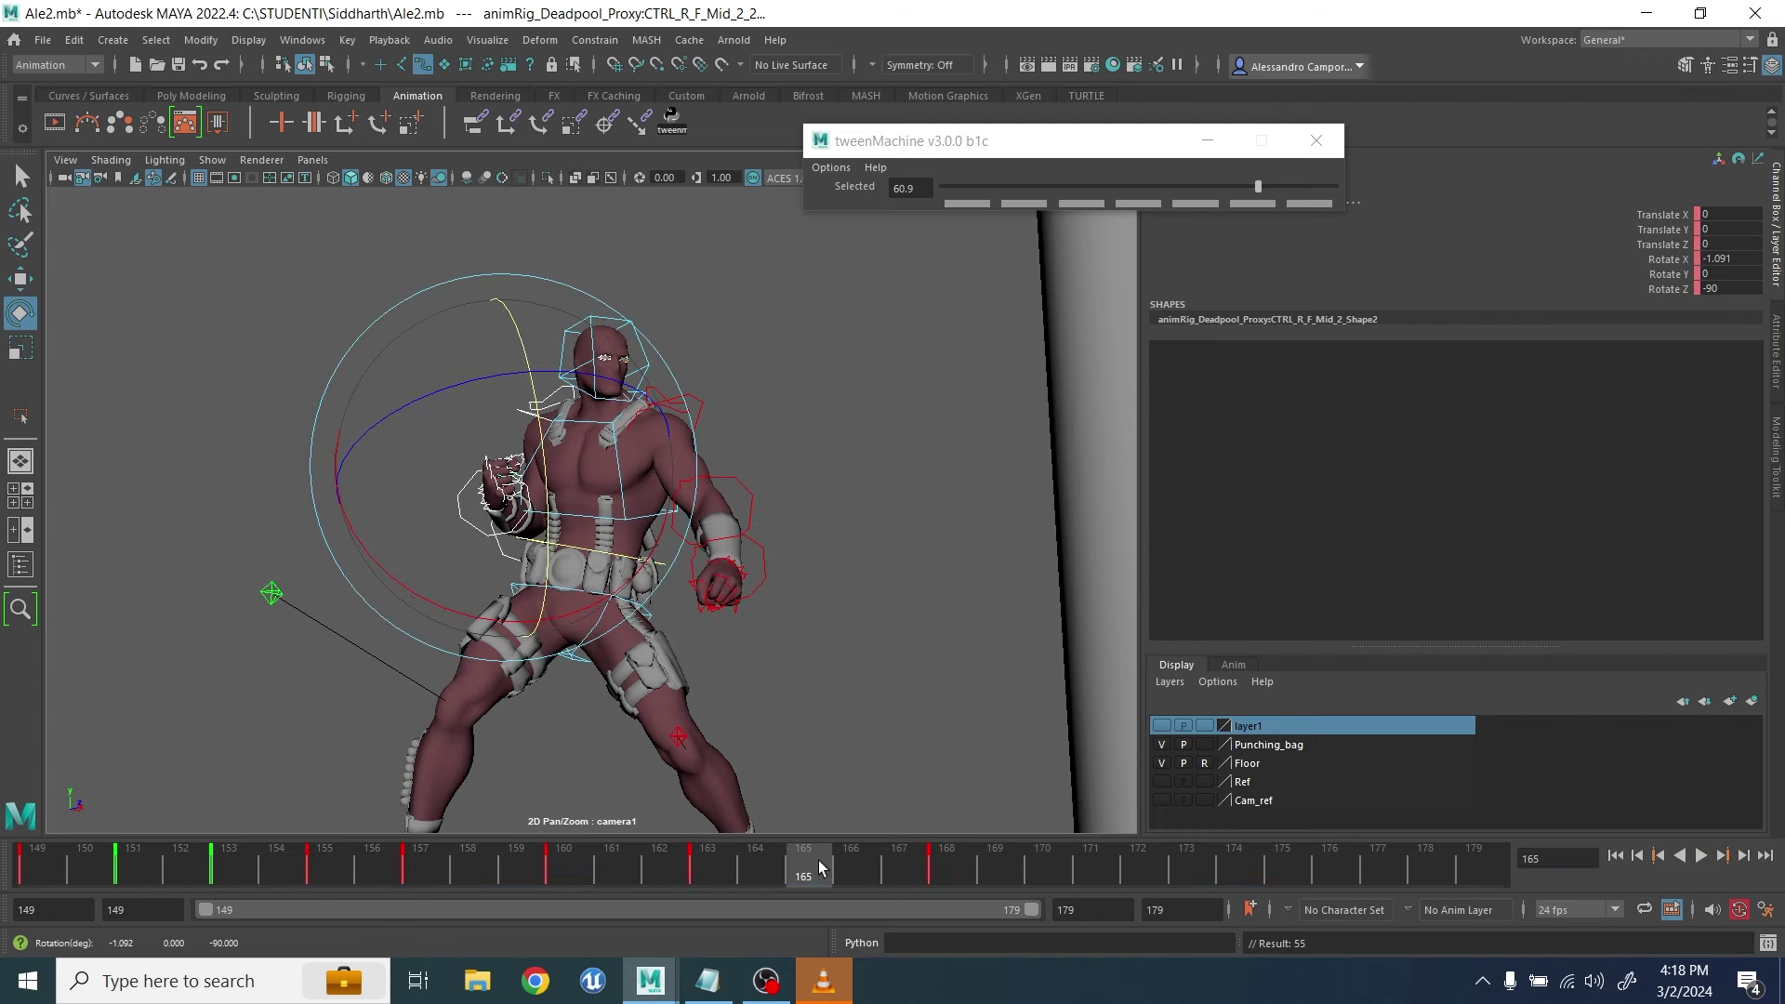
left_click(843, 861)
left_click(824, 853)
left_click(1257, 188)
left_click_drag(706, 874, 693, 890)
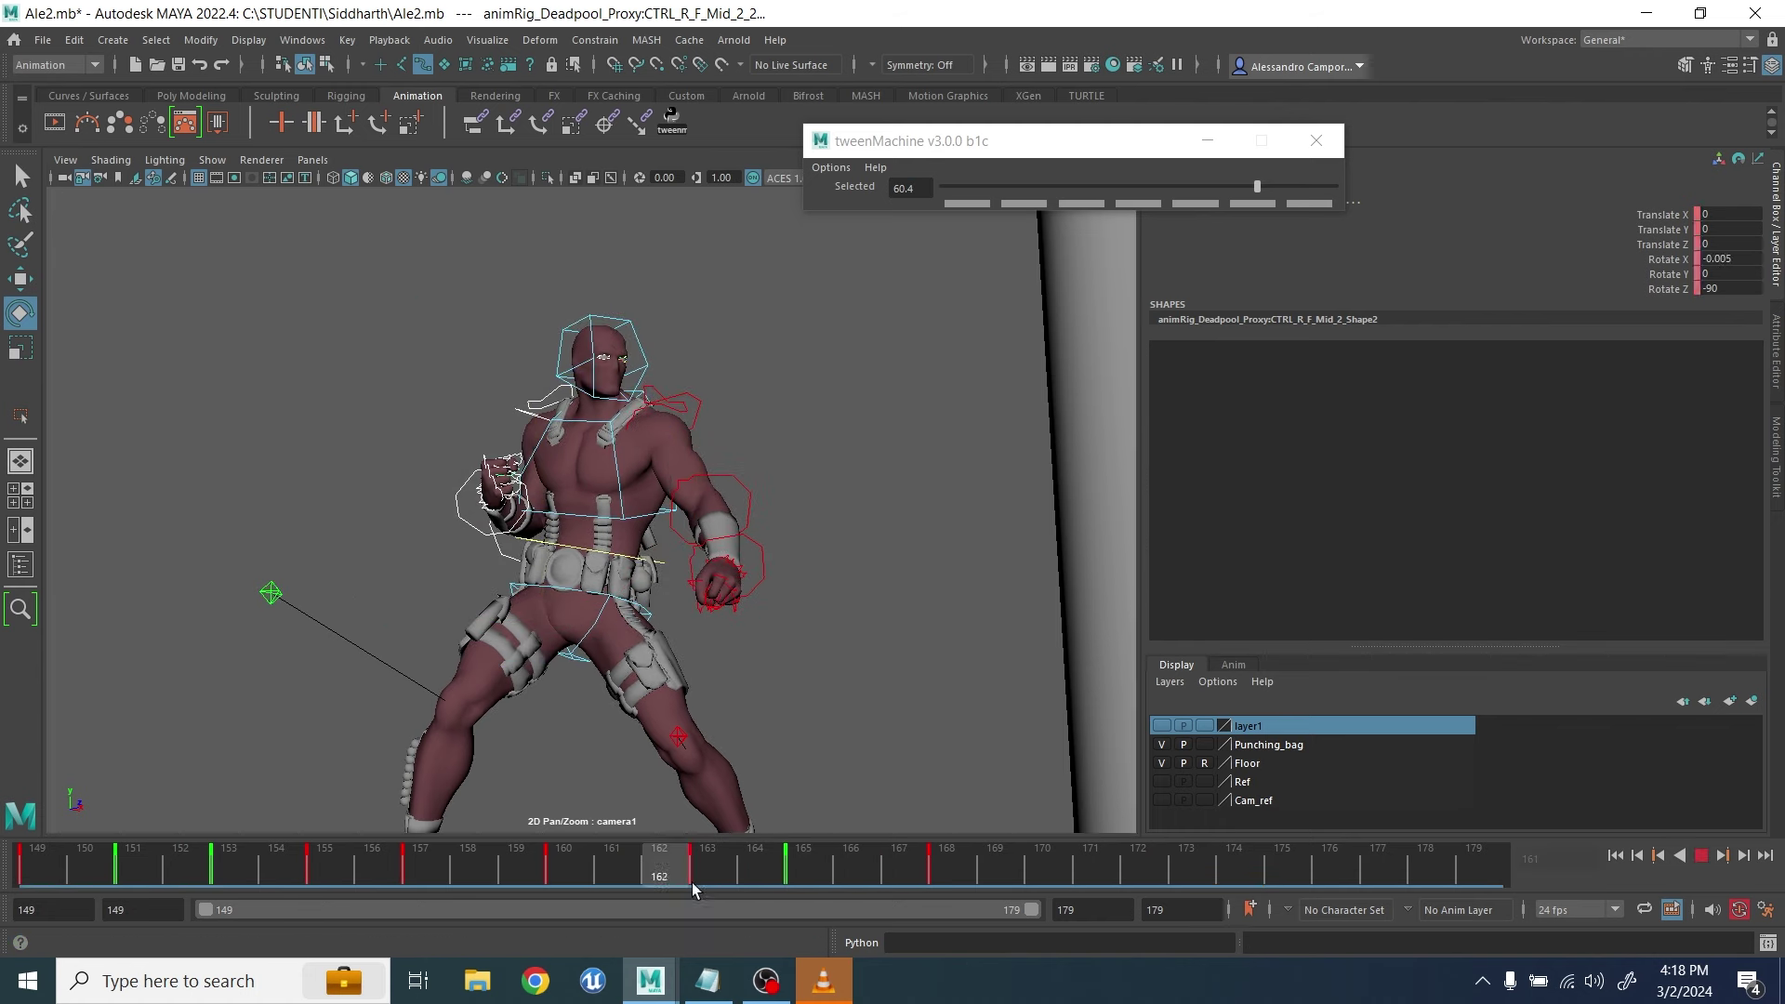
Clean up the right arm's keys at frames 160 and 168, snapping the frame 168 key to a whole frame
left_click_drag(566, 886, 621, 895)
left_click(565, 872, "shift")
right_click(565, 872)
left_click(627, 578)
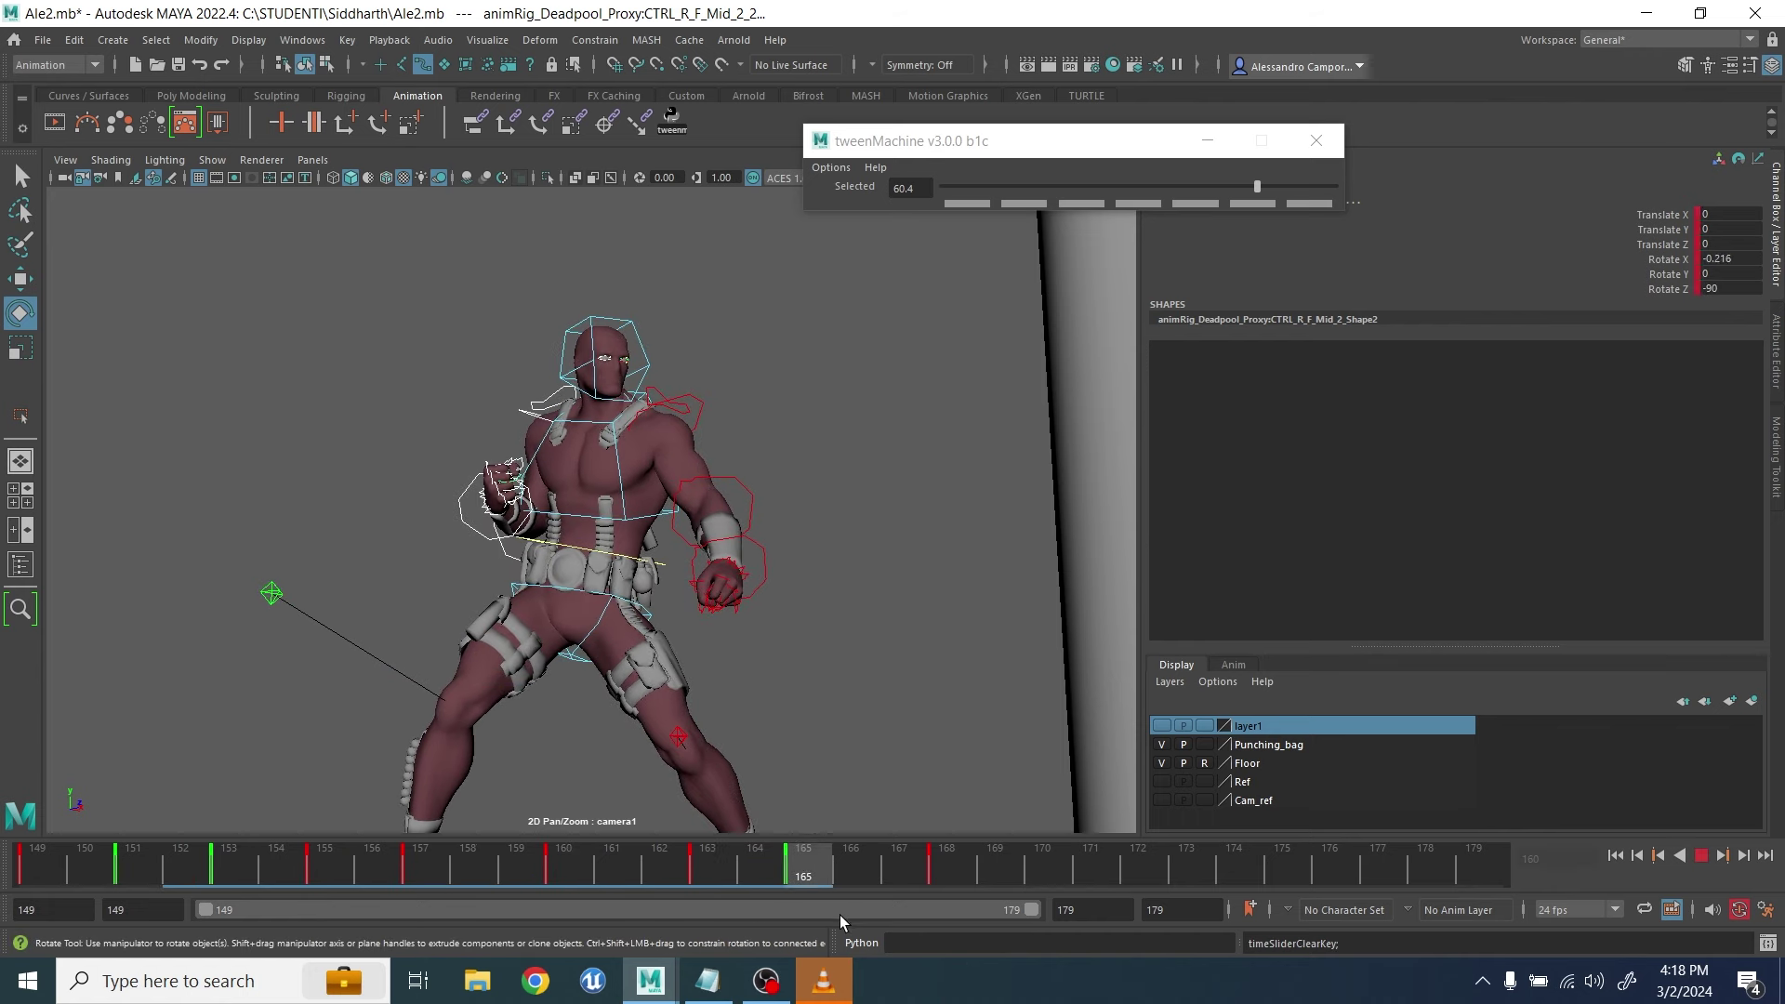
left_click(933, 868, "shift")
right_click(935, 868)
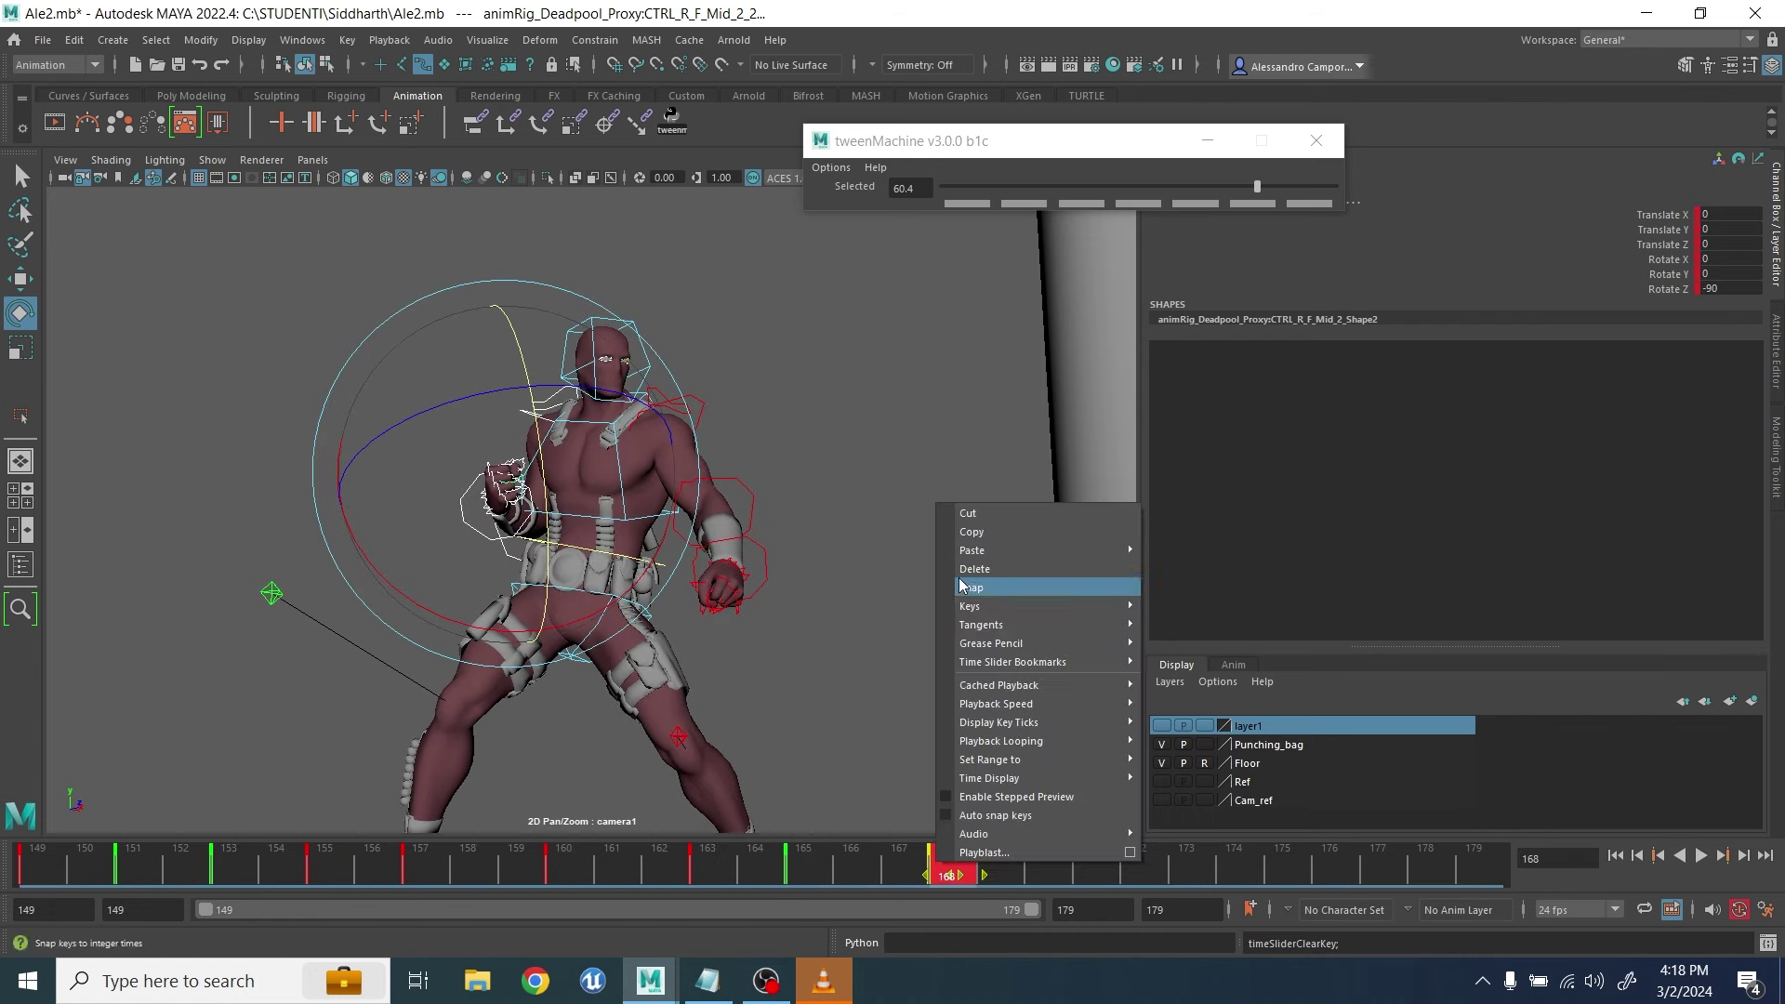
left_click(965, 585)
Rework the right arm's frame 165 breakdown with tweenMachine at 40.8
left_click(803, 868)
left_click(1143, 187)
left_click(942, 868, "shift")
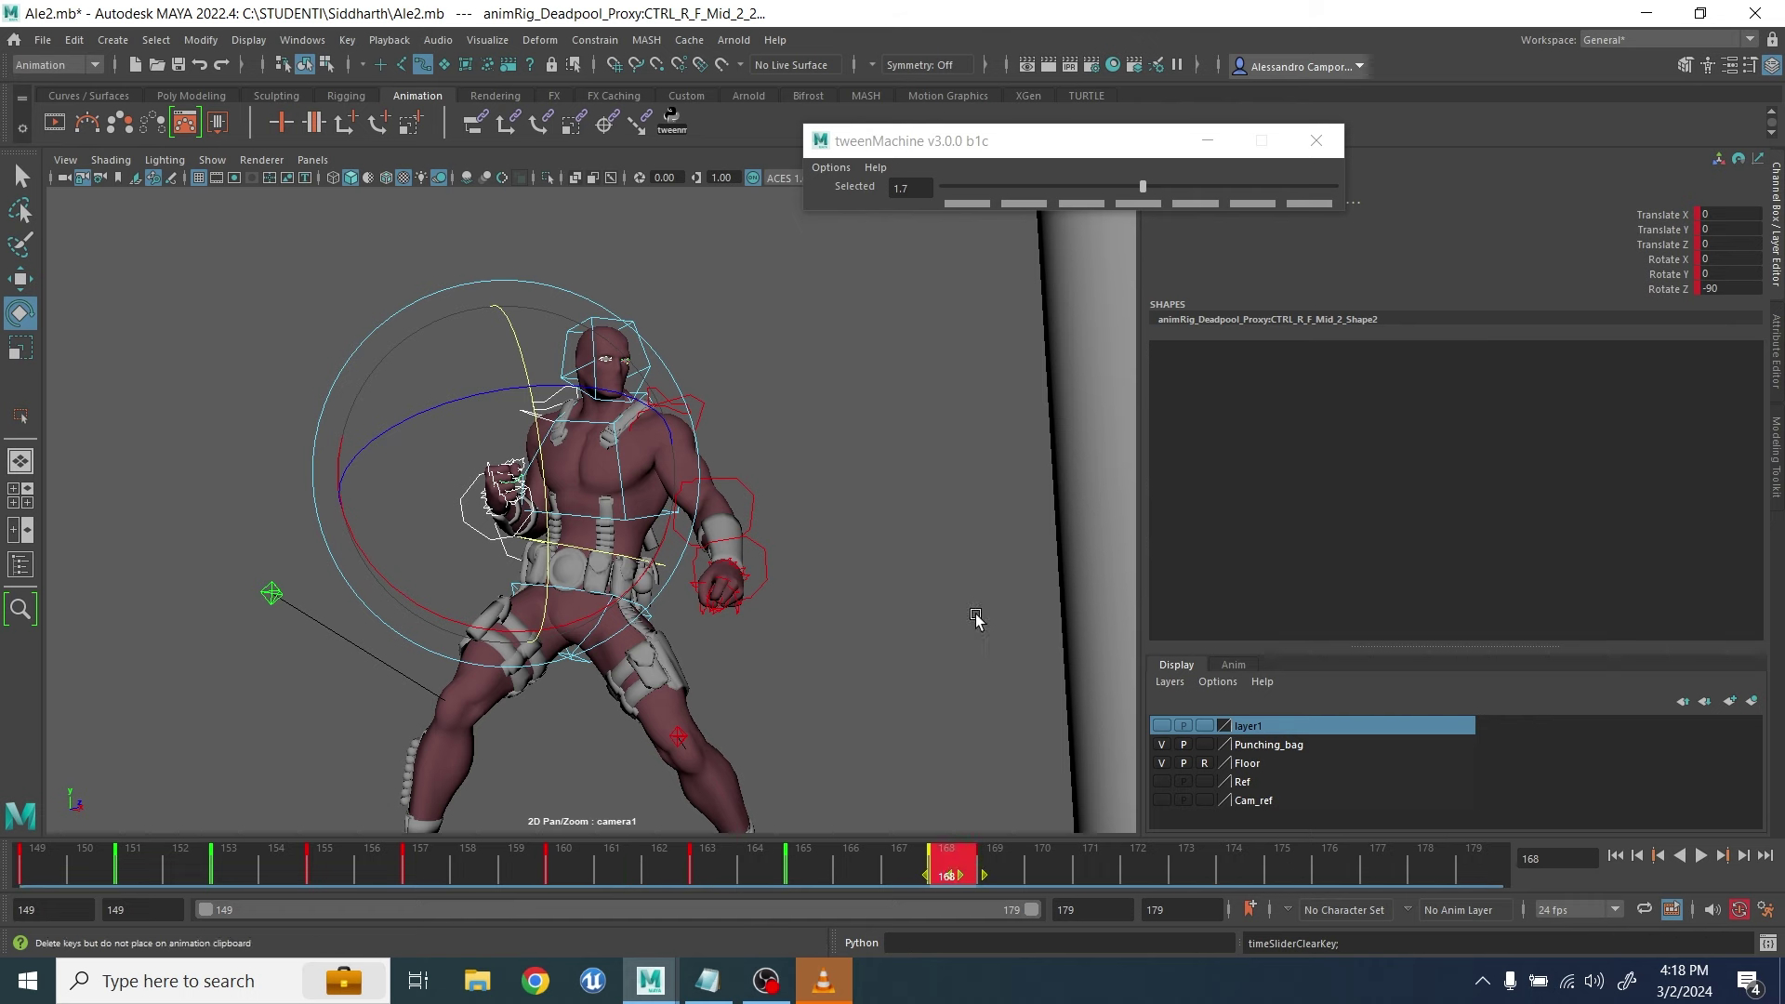
key("alt+v")
left_click_drag(1142, 187, 1219, 187)
Inspect the right arm's animation curves in the Graph Editor, close it and play back the motion
left_click(303, 40)
left_click(520, 130)
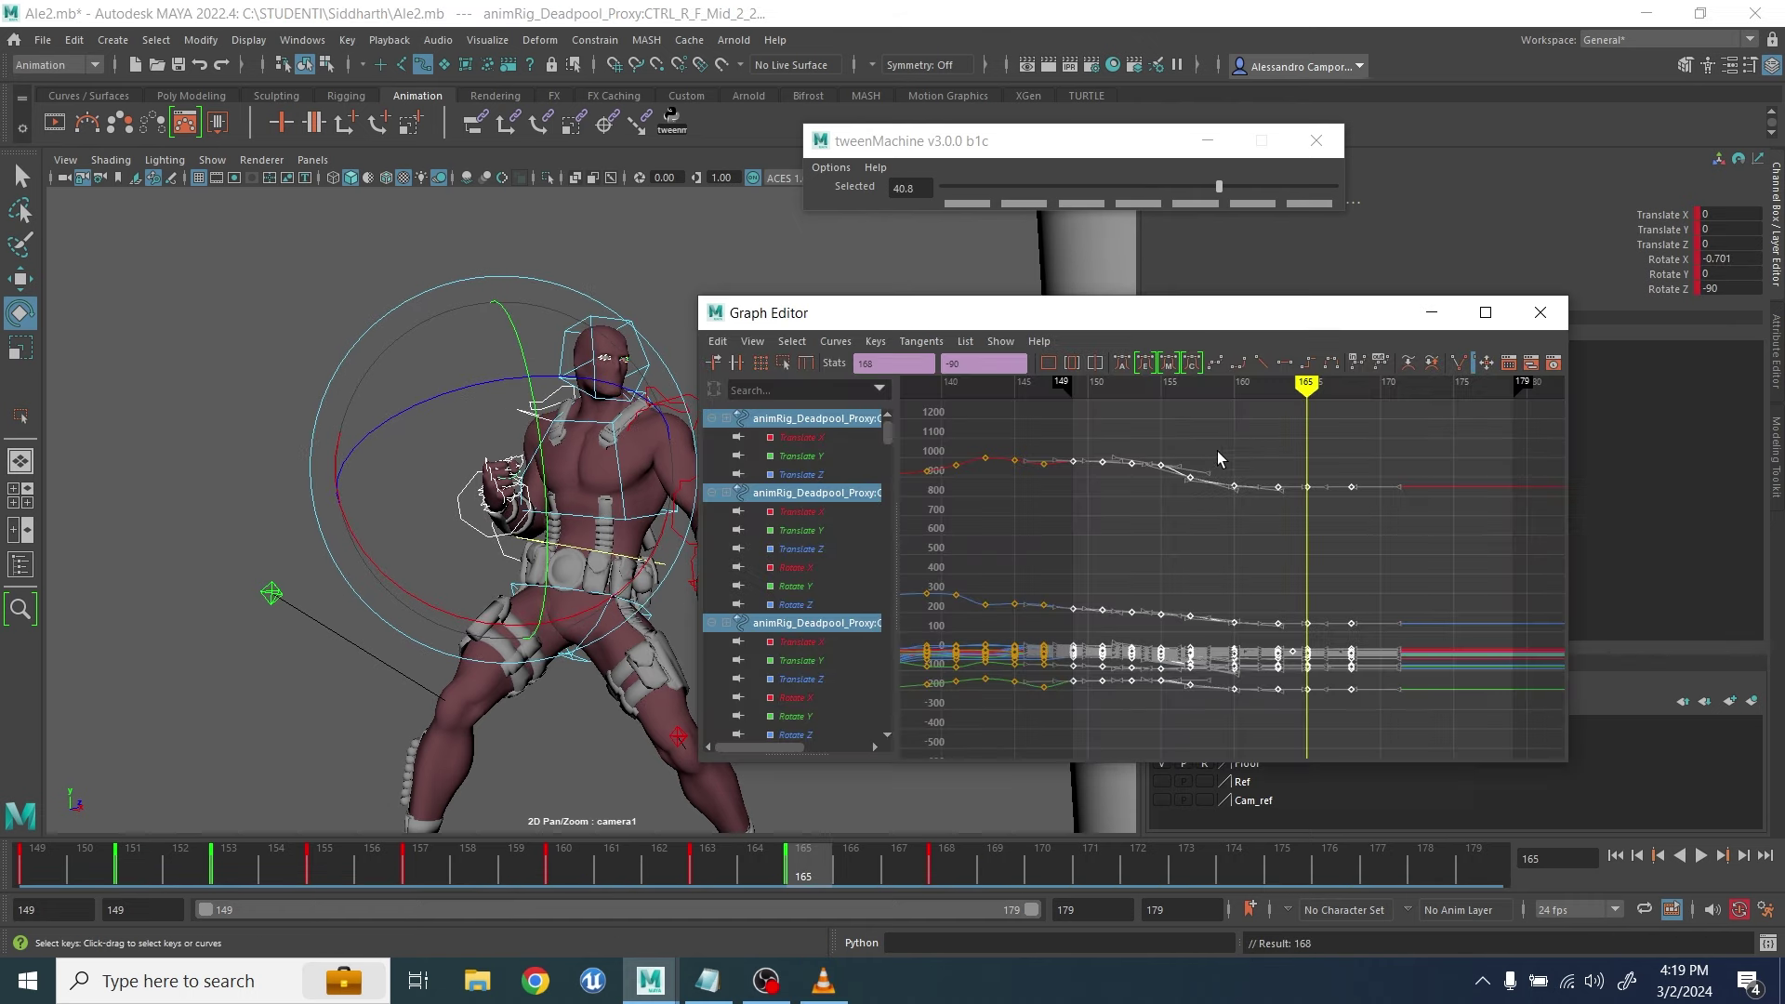
left_click_drag(1191, 532, 1363, 702)
left_click(1541, 313)
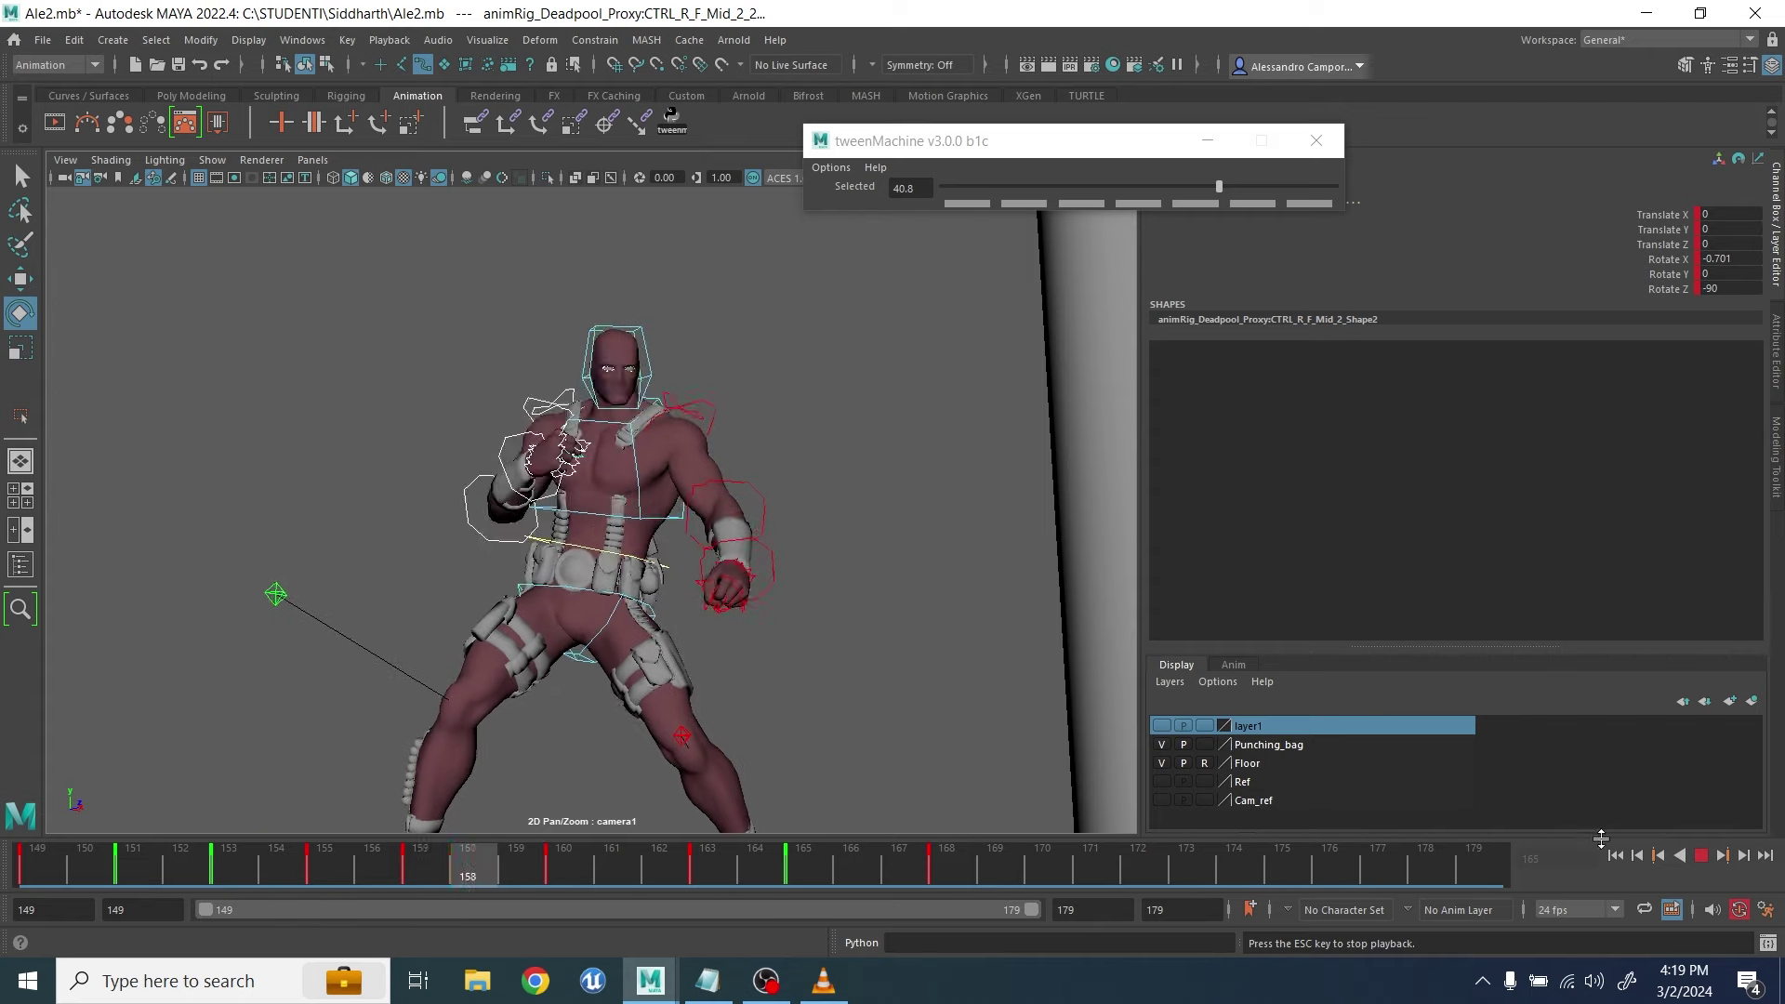
key("Escape")
Rotate the right collar control slightly at frame 160 and play back the shoulder motion
left_click_drag(488, 883, 563, 876)
left_click(541, 405)
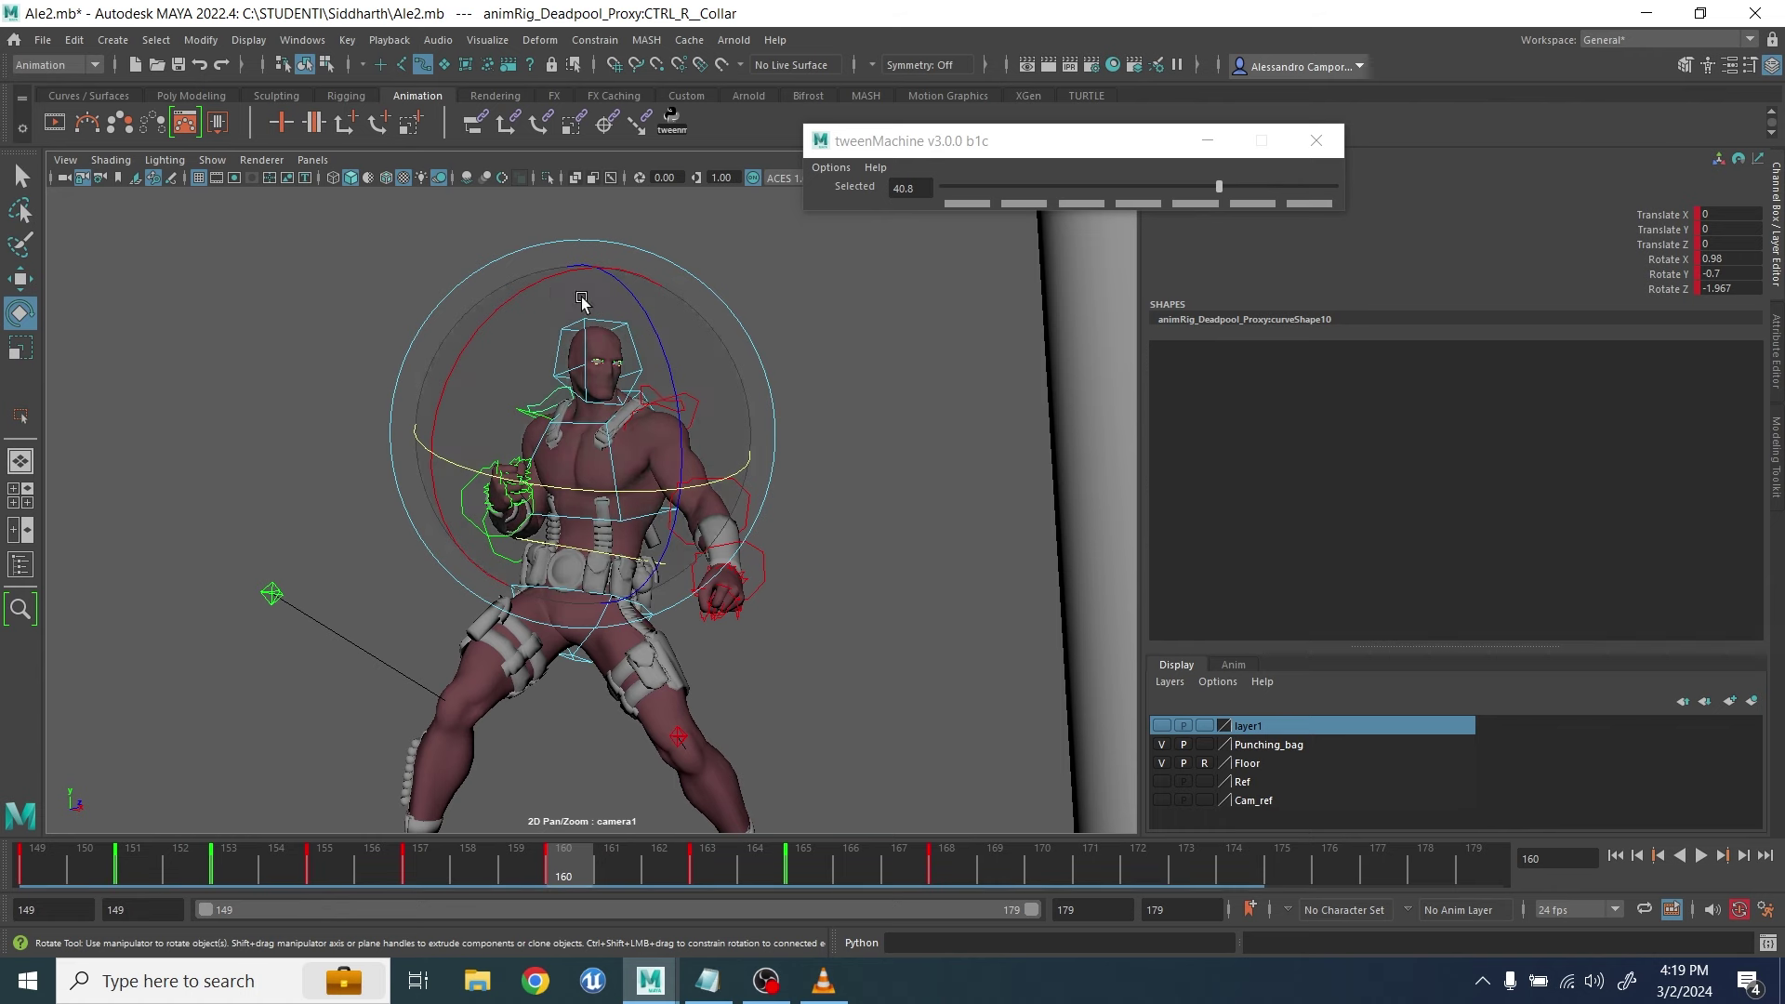
left_click_drag(582, 301, 587, 307)
left_click_drag(567, 874, 798, 878)
key("alt+v")
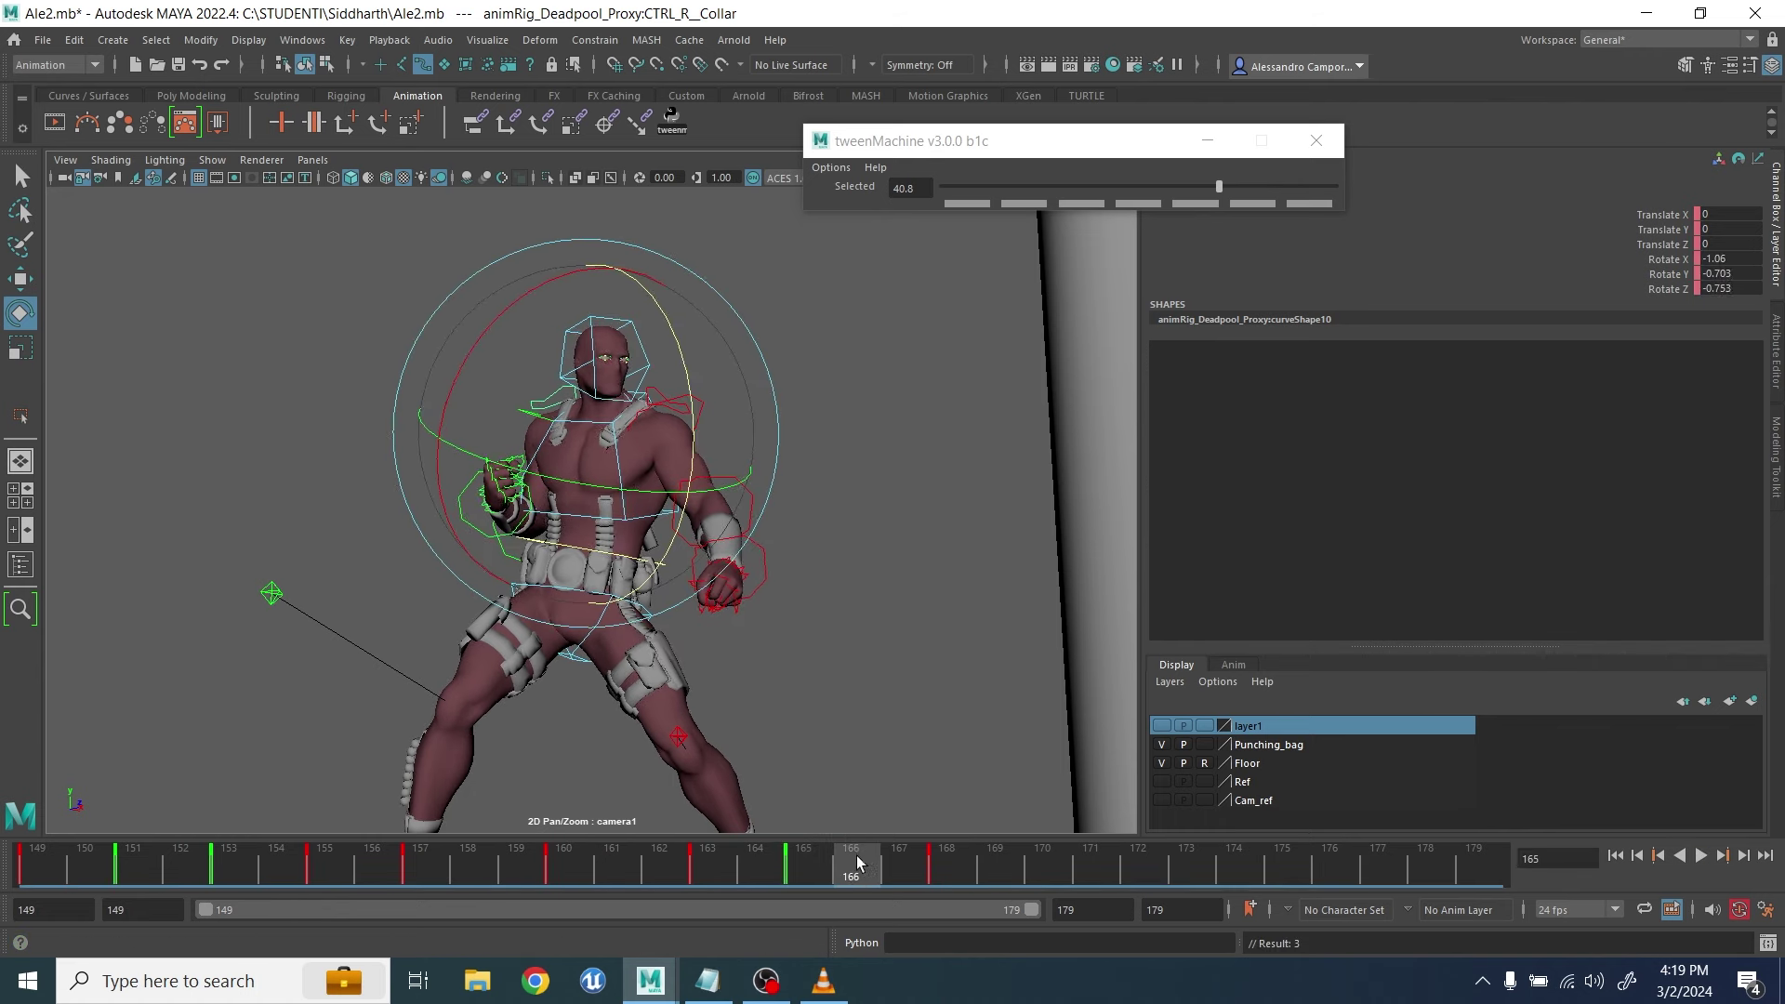
key("alt+v")
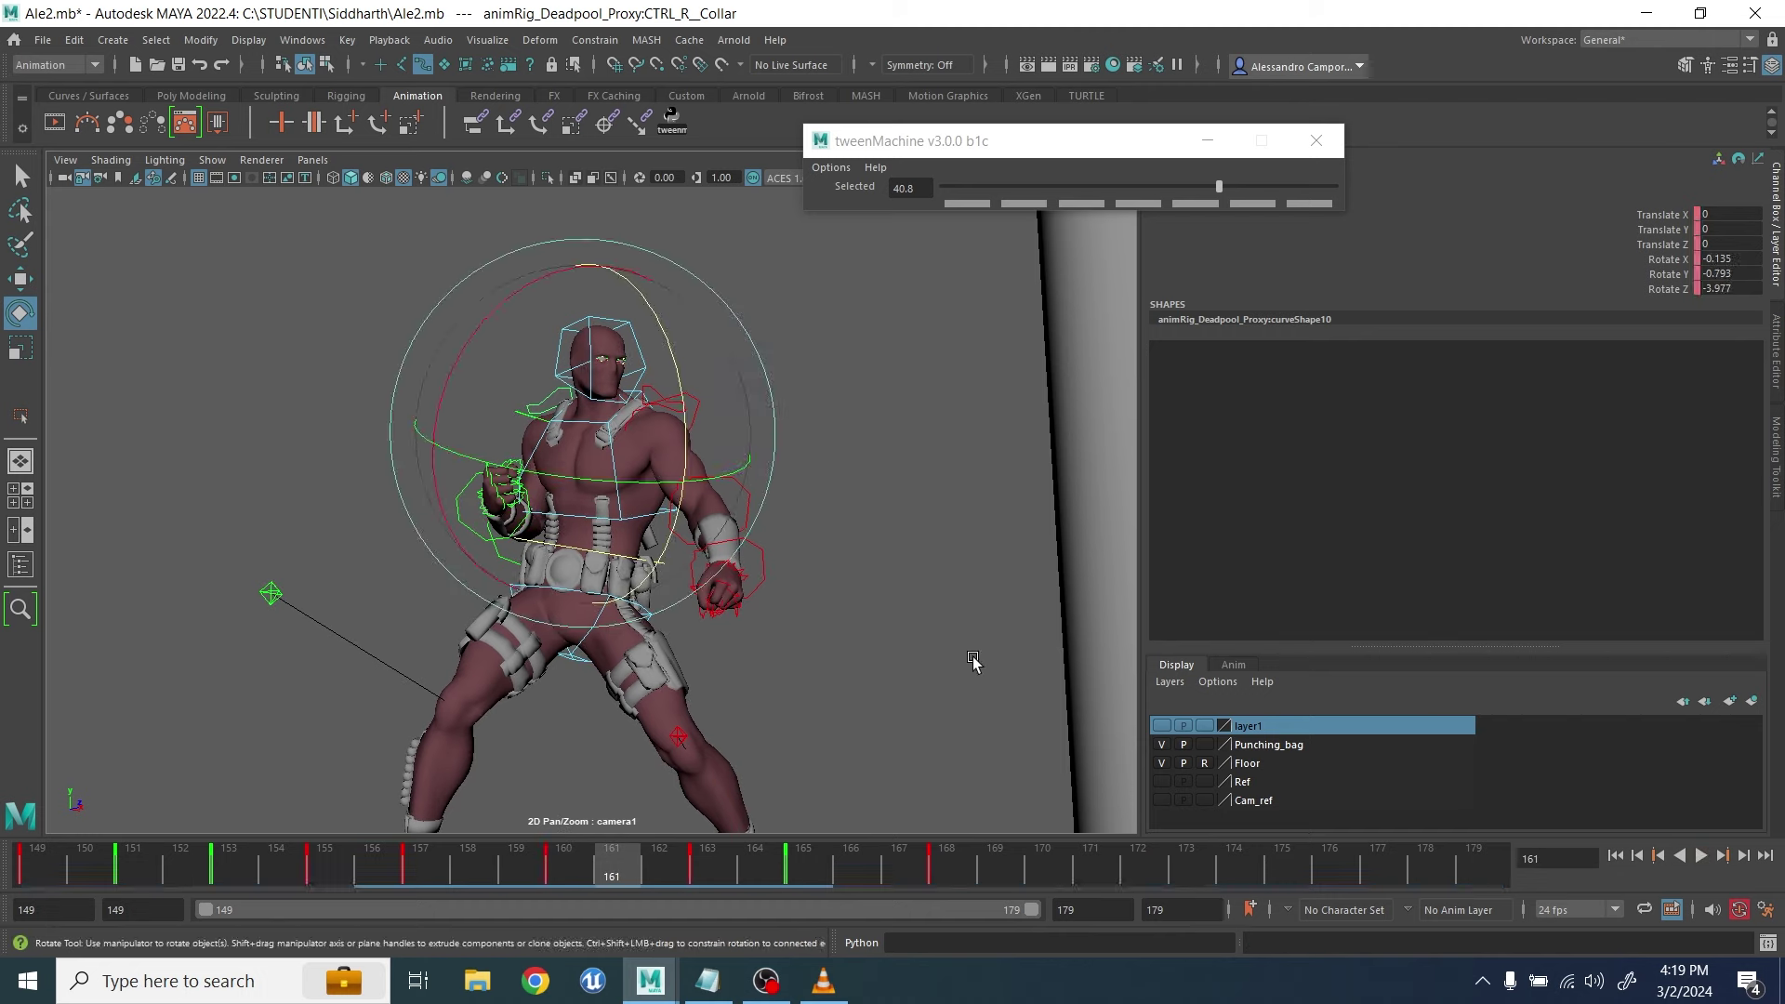
Shift the right forearm, hand and finger keys at frames 160 to 168 one frame later, offset the last three another frame, and play back
left_click(976, 666)
key("q")
left_click_drag(399, 472, 537, 596)
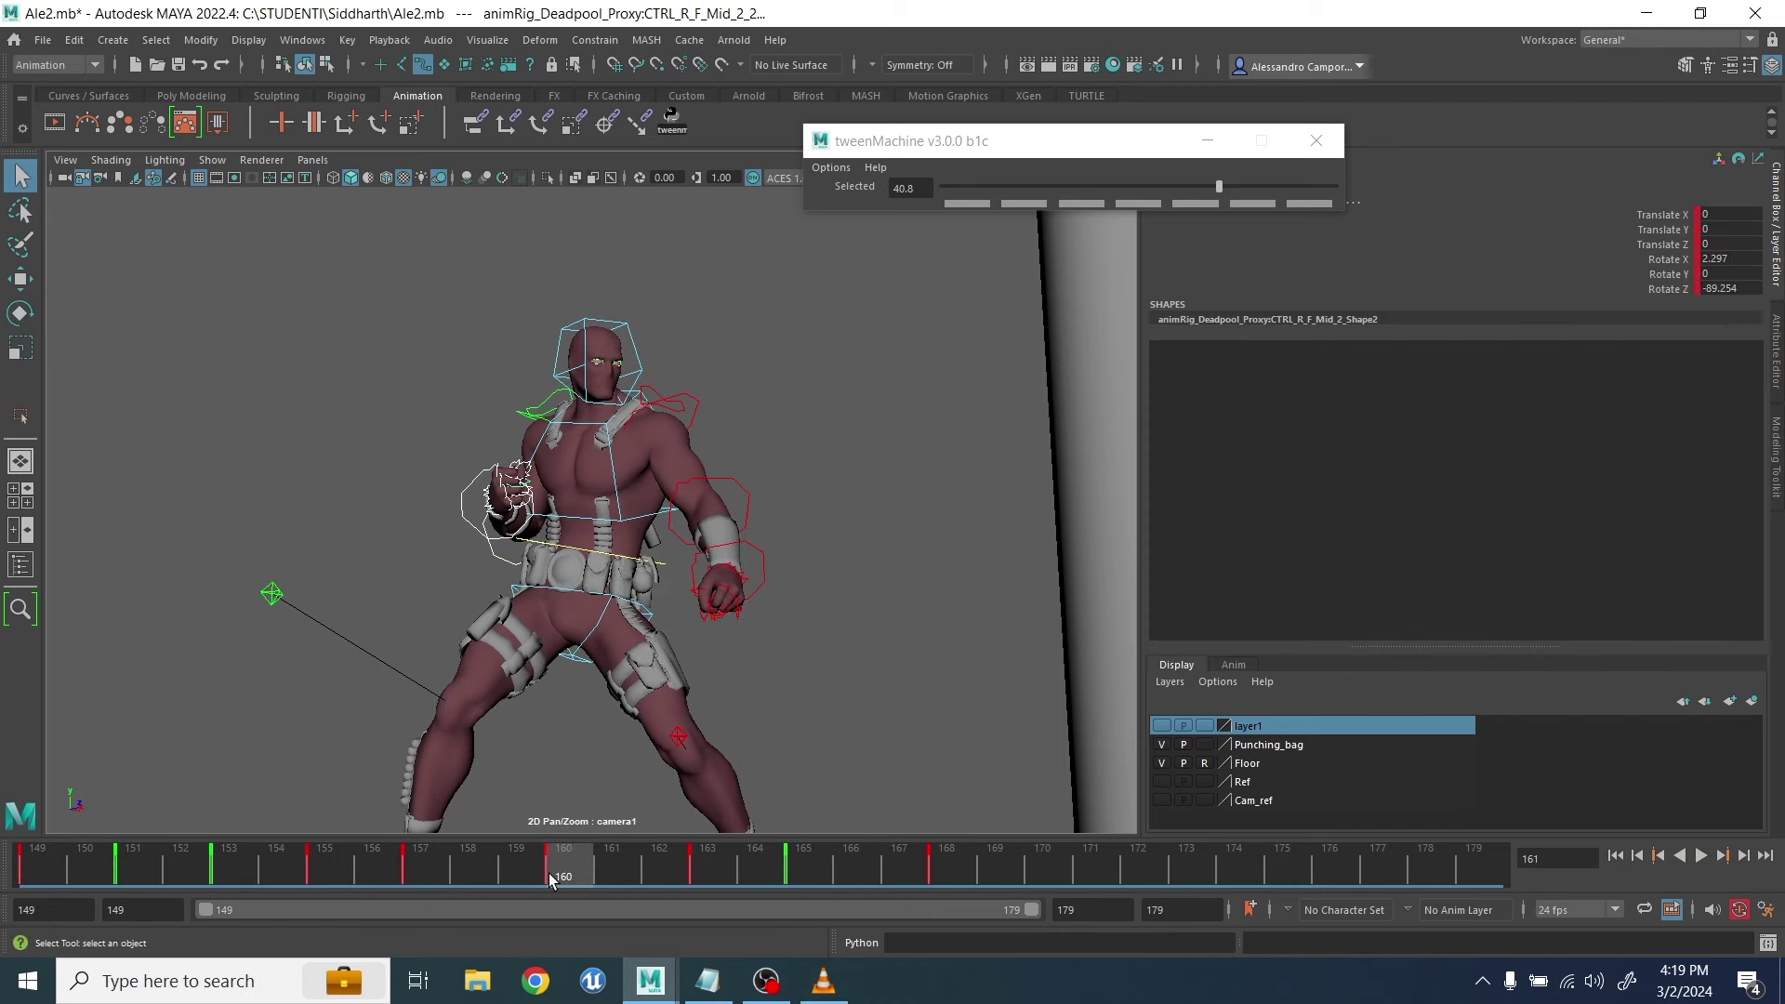
left_click_drag(548, 881, 956, 874)
left_click_drag(765, 874, 1049, 874)
left_click_drag(889, 873, 936, 873)
left_click_drag(576, 869, 2, 800)
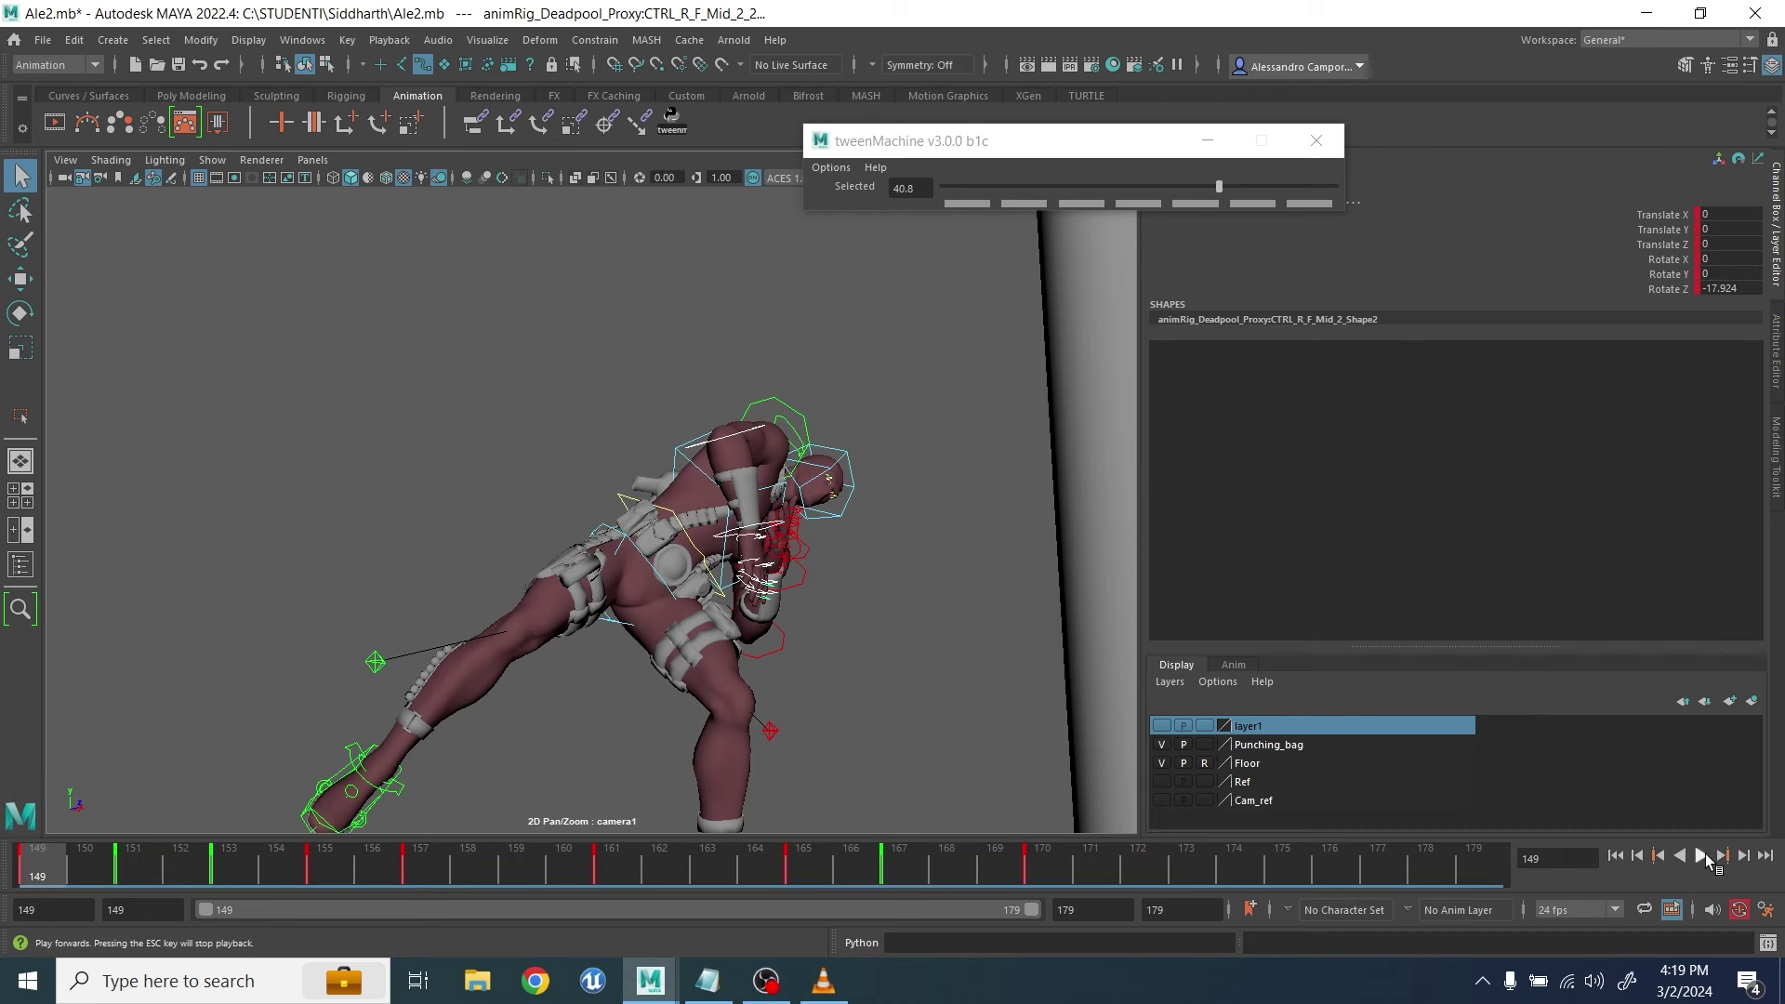
left_click(1701, 856)
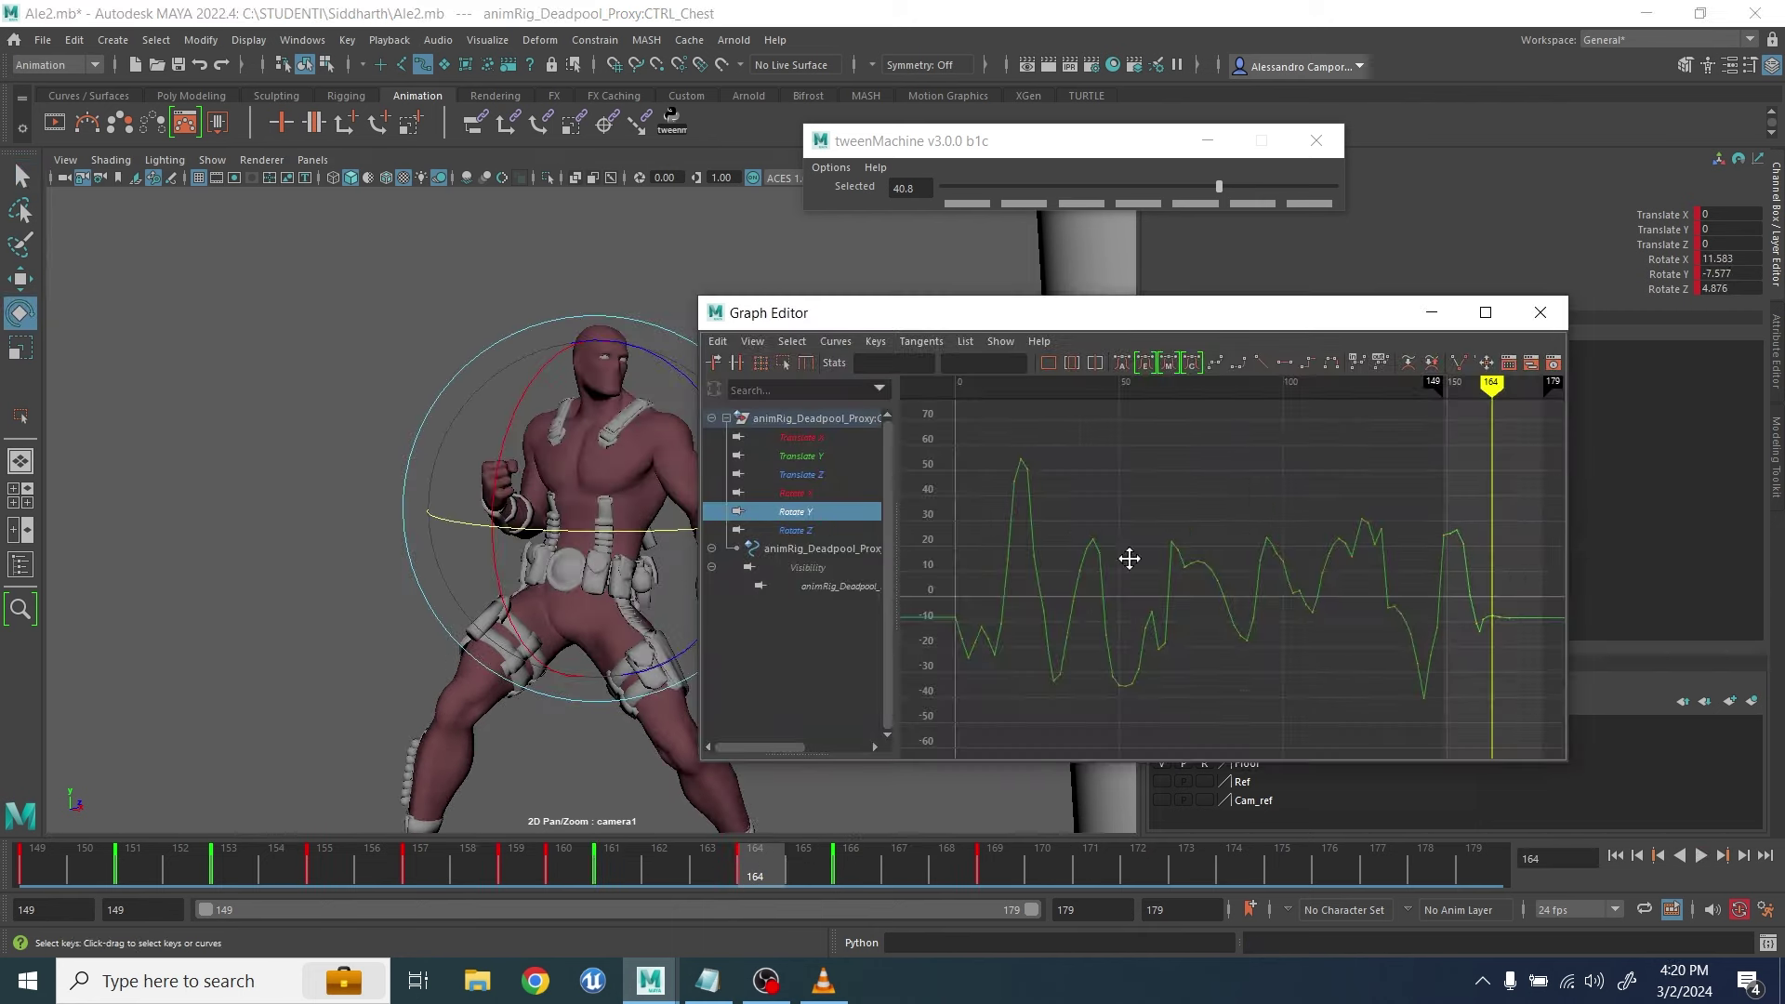
Try to move the chest's Rotate Y key at frame 164 one frame earlier and higher in the Graph Editor
middle_click_drag(1129, 558, 930, 556, "alt")
scroll(929, 556, "up", 4)
scroll(1125, 548, "up", 4)
middle_click_drag(1315, 650, 1184, 522, "alt")
scroll(1185, 522, "up", 2)
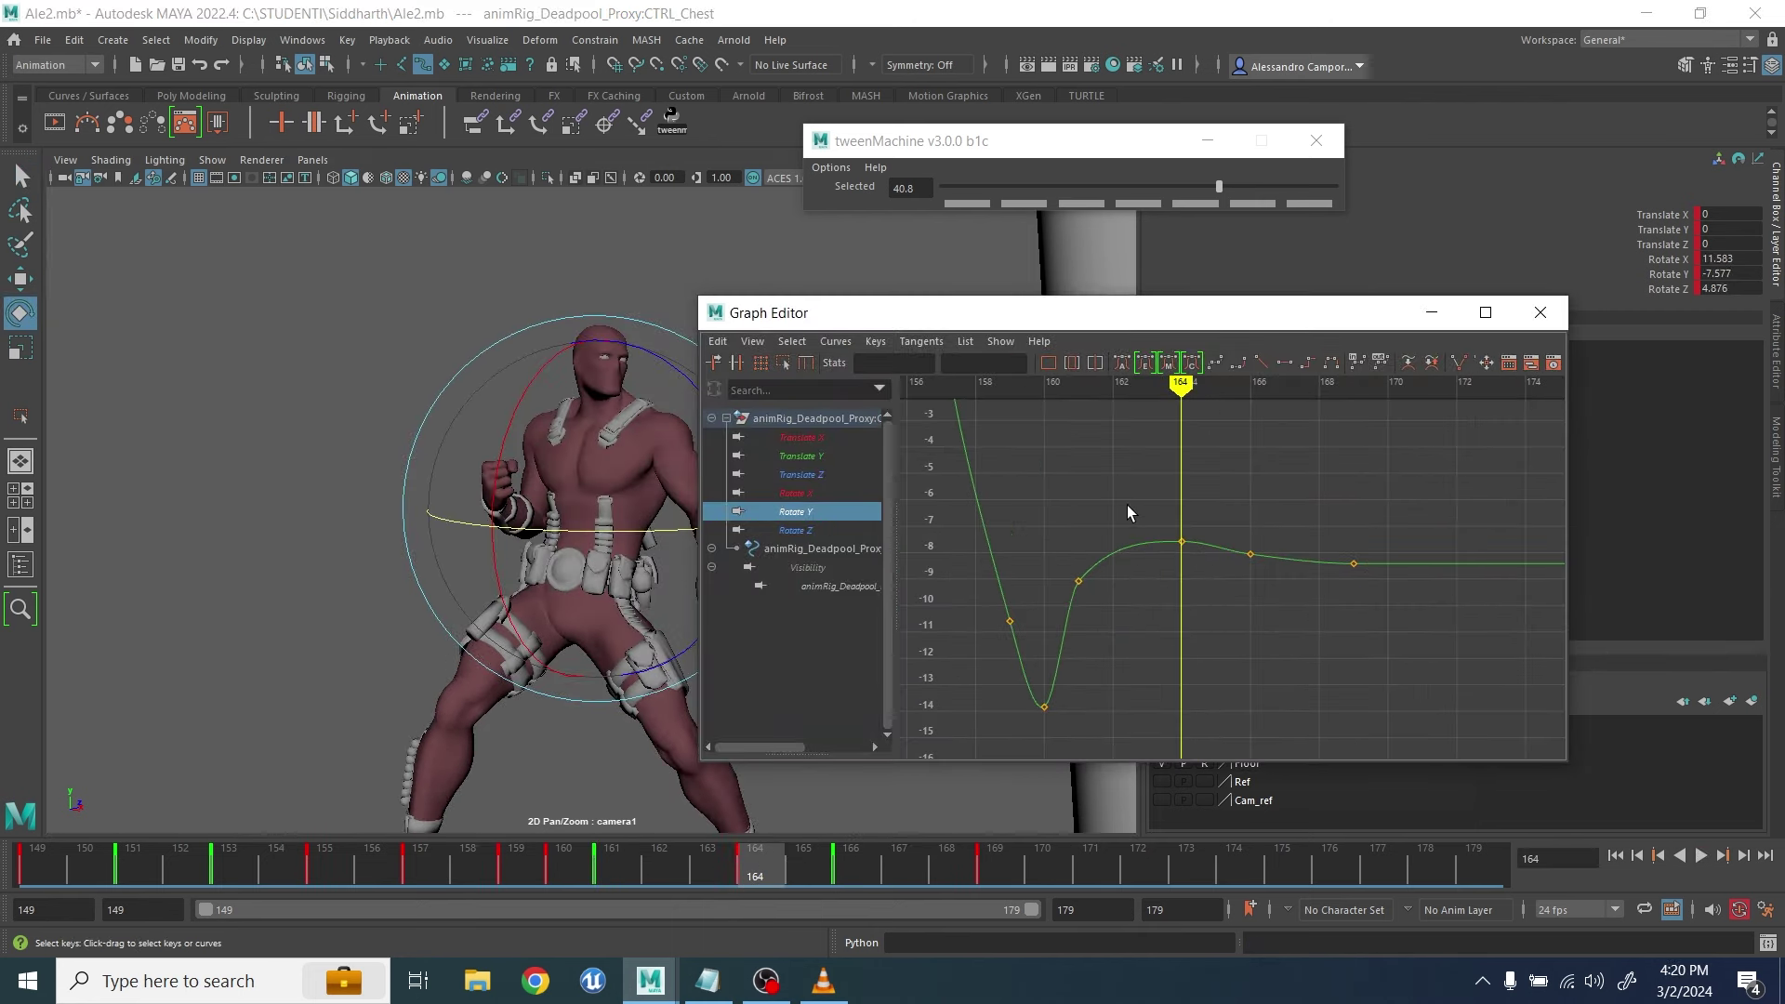
left_click_drag(1128, 511, 1186, 572)
middle_click_drag(1185, 573, 1178, 560)
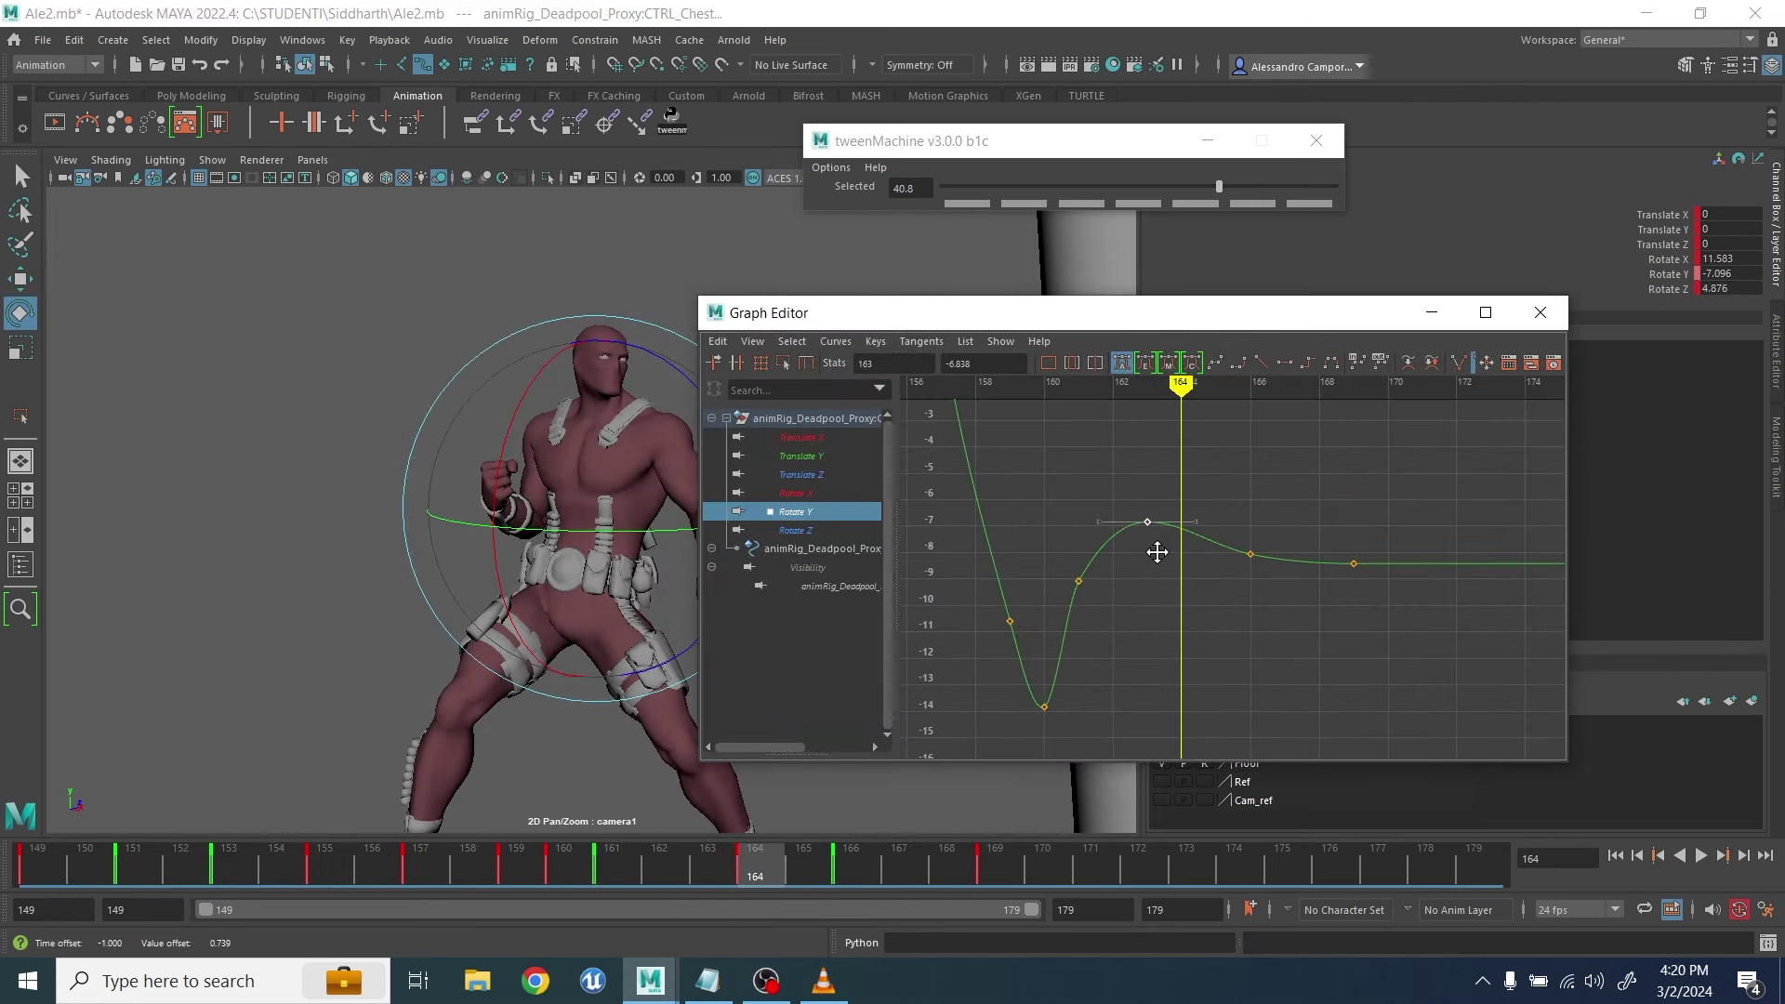
key("ctrl+z")
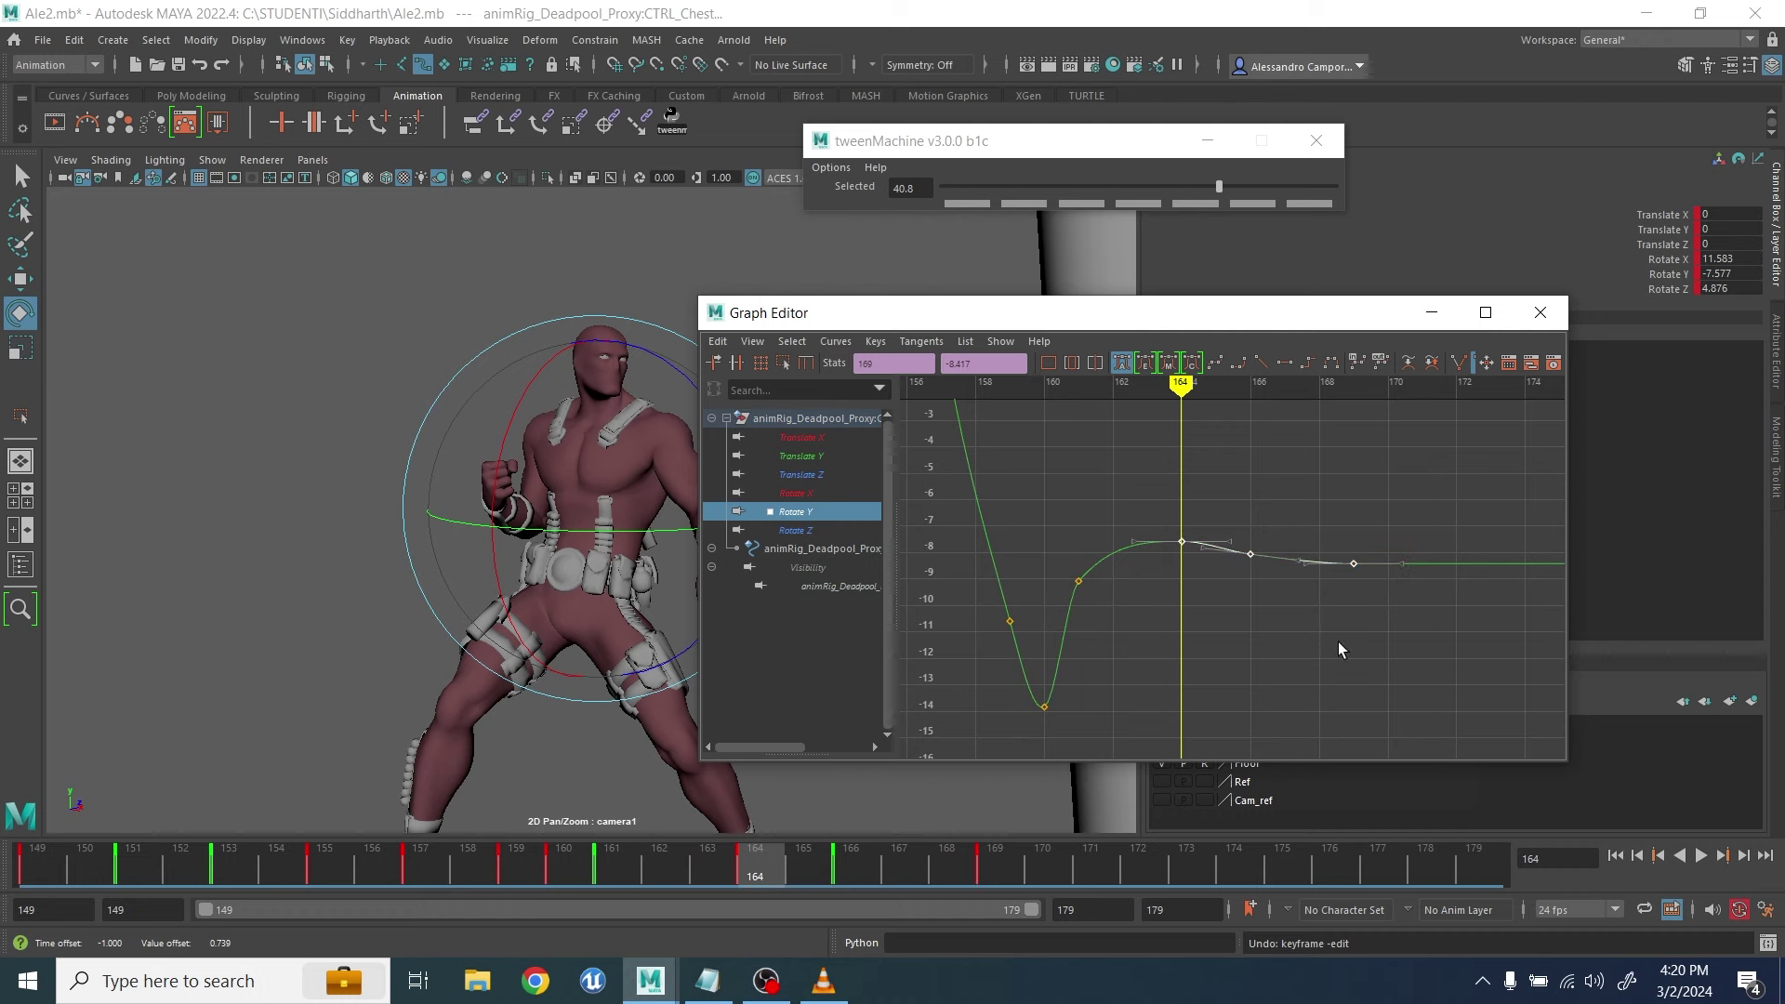
Raise the chest's Rotate Y keys from frame 161 onward, with frame 161 at -8.517 and frame 164 at -6.662, and play back
middle_click_drag(1339, 648, 1254, 607)
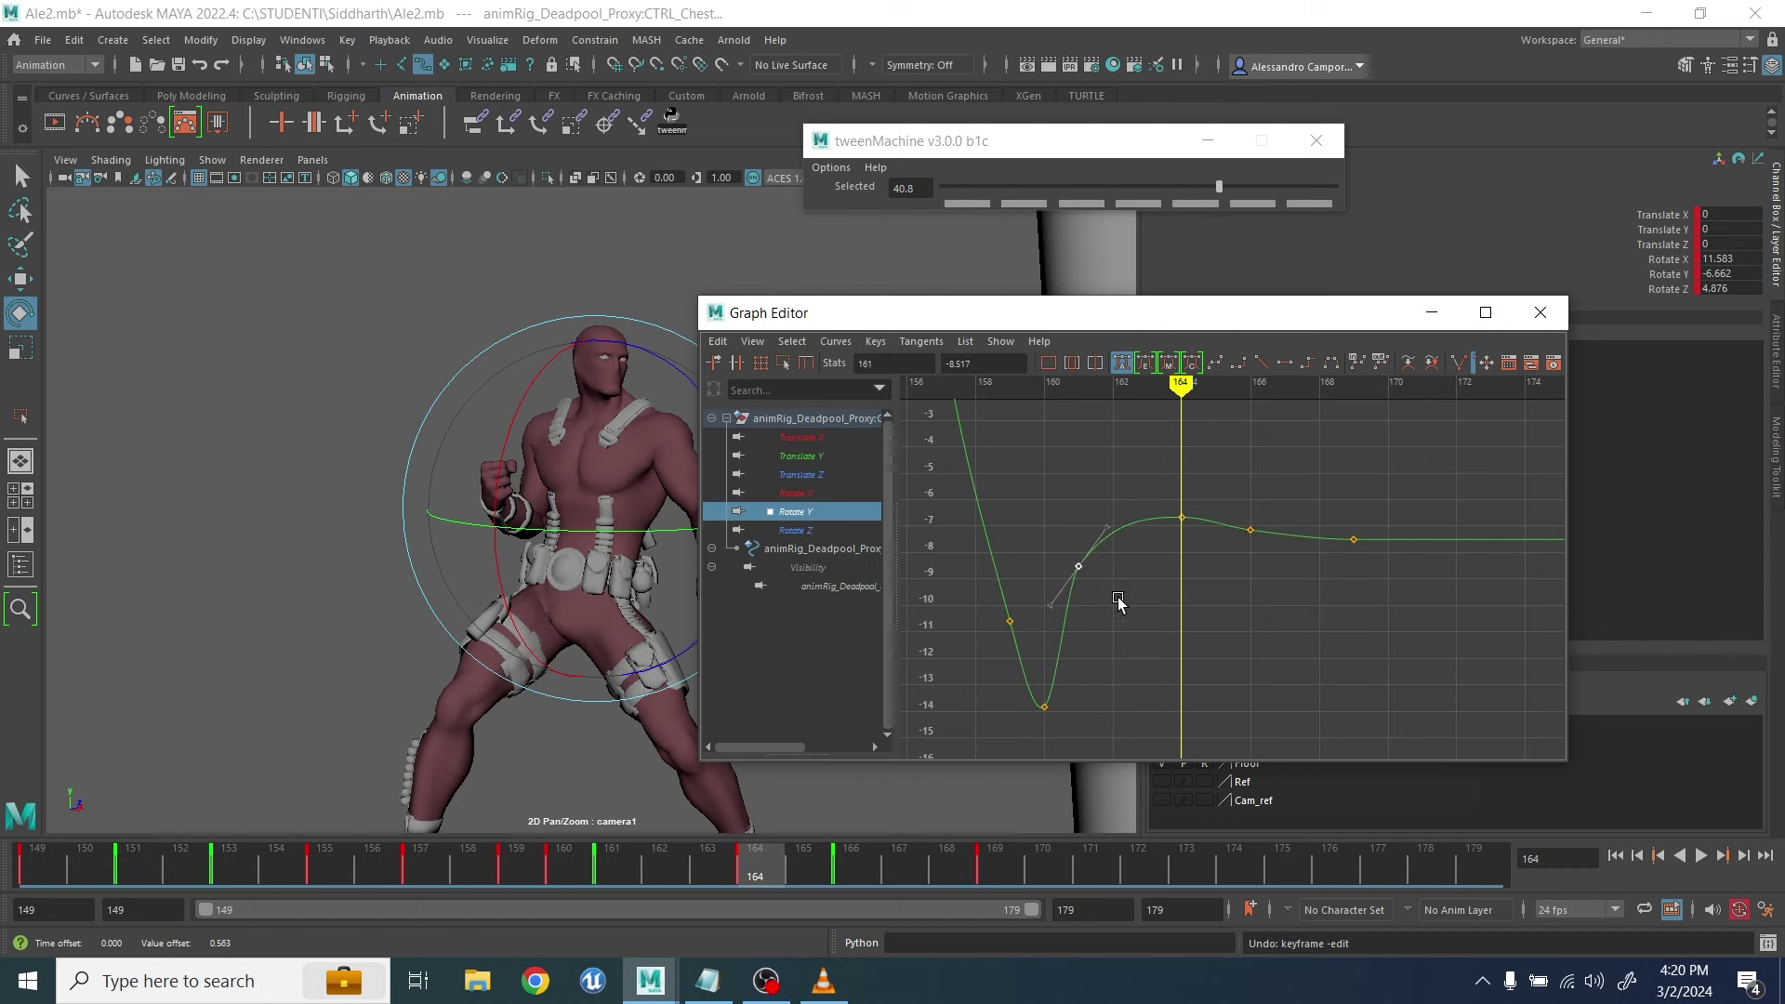
left_click(1432, 313)
left_click(1702, 855)
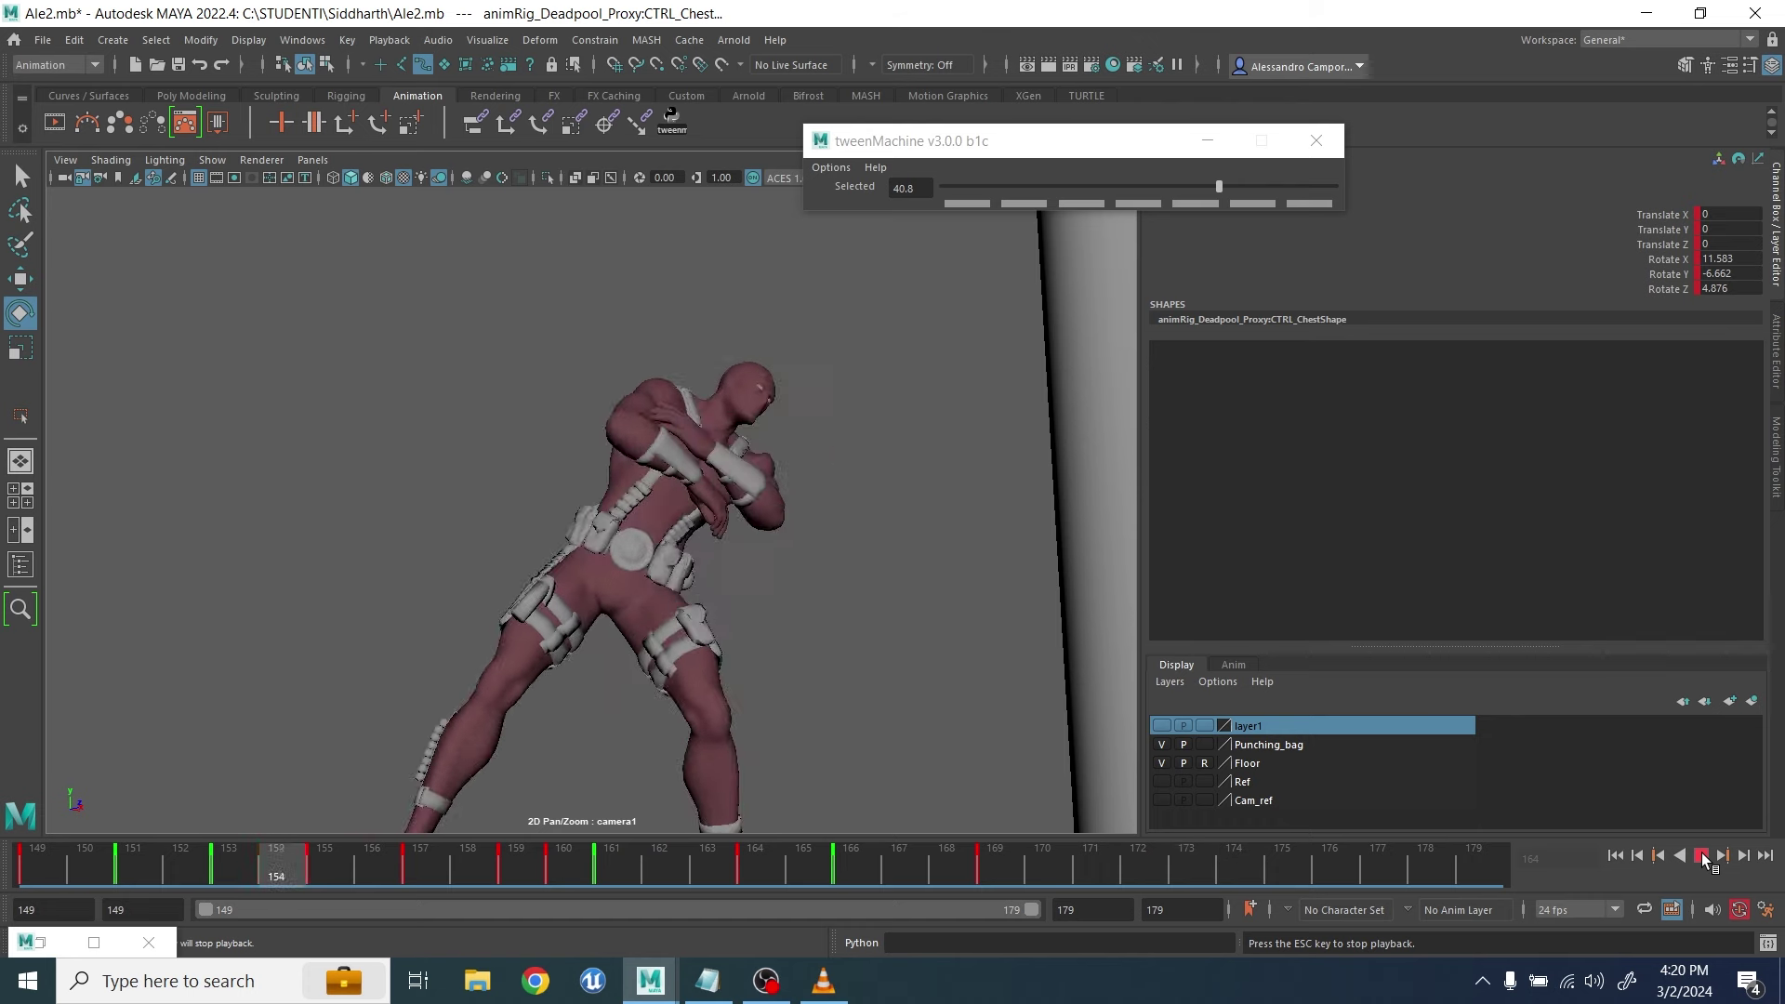
left_click(1701, 856)
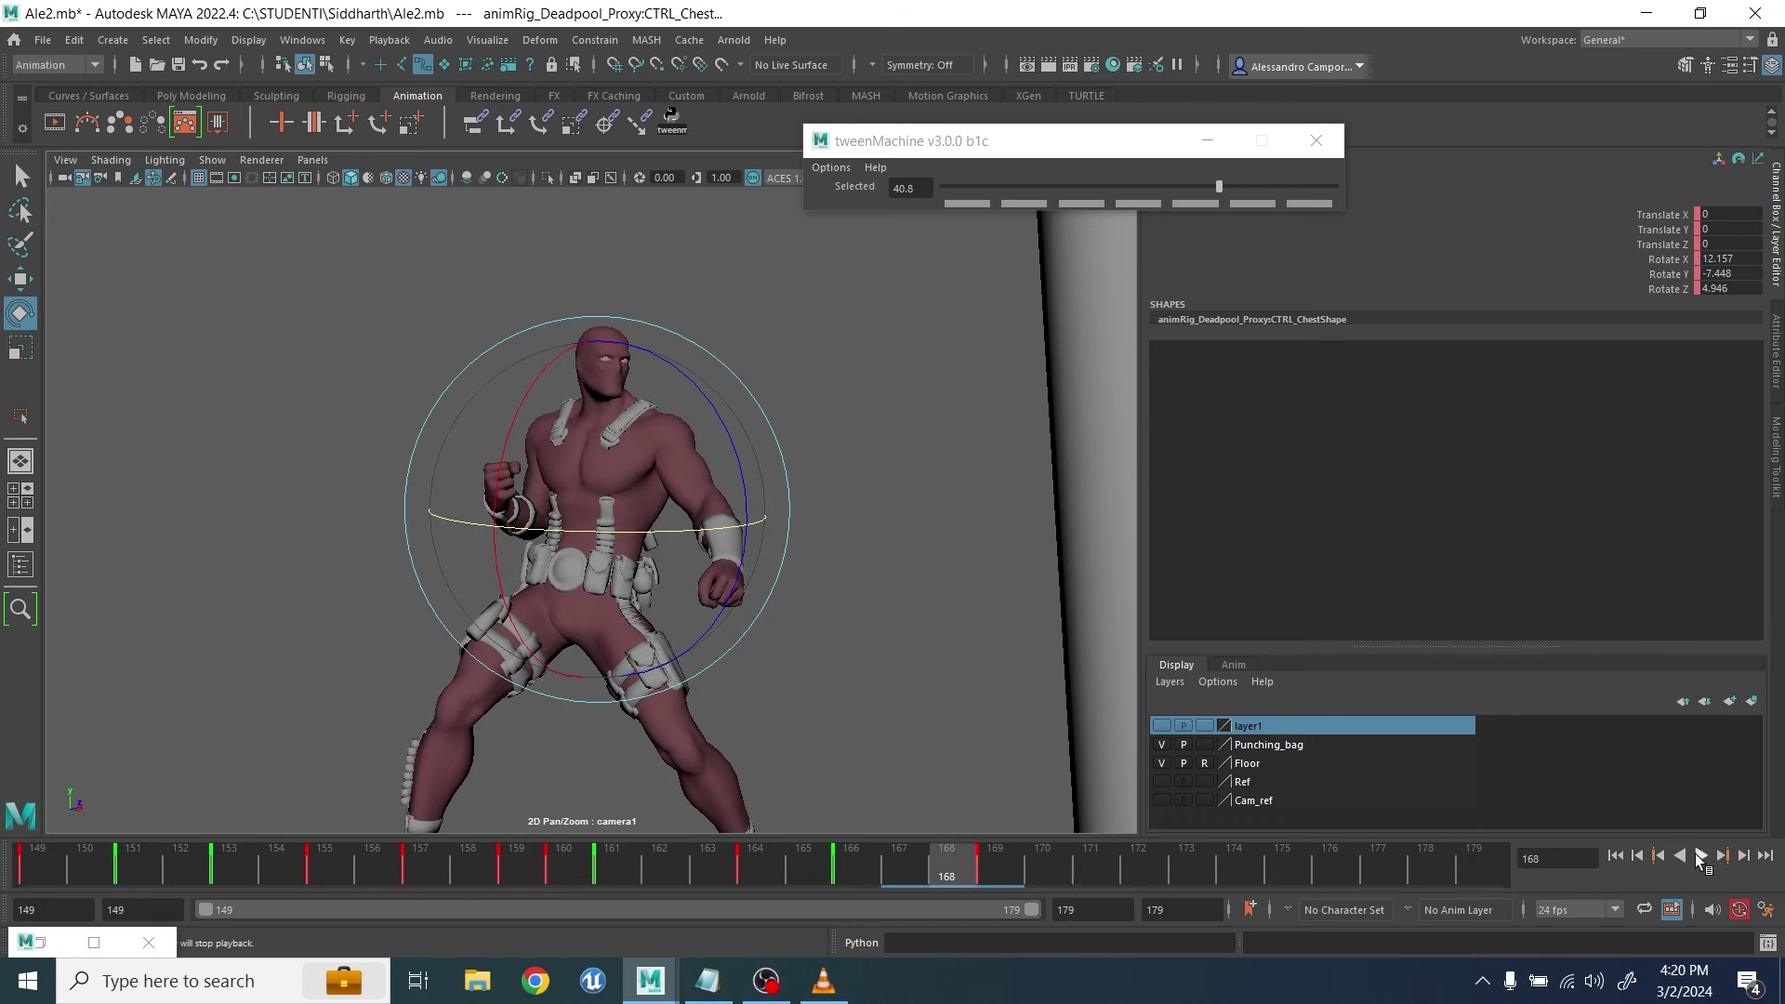
Restore the Graph Editor and lower the chest's last two Rotate Y keys, bringing the frame 169 key to -7.96
left_click(30, 943)
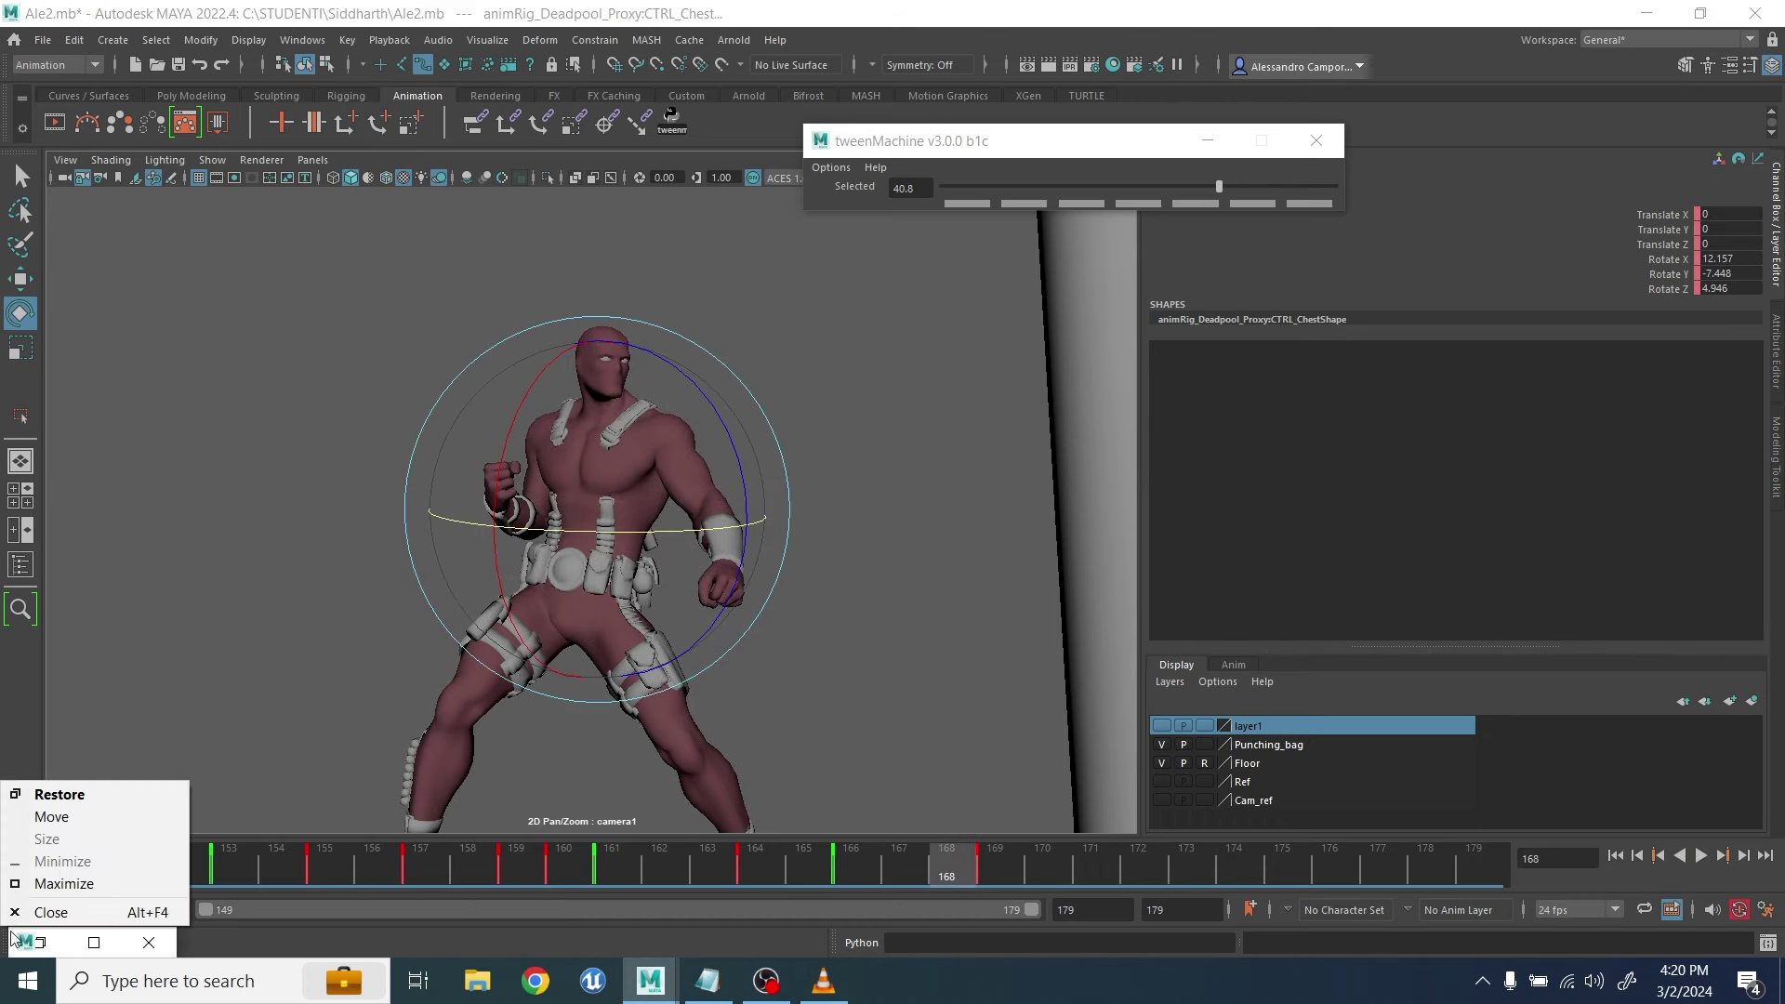
left_click(58, 794)
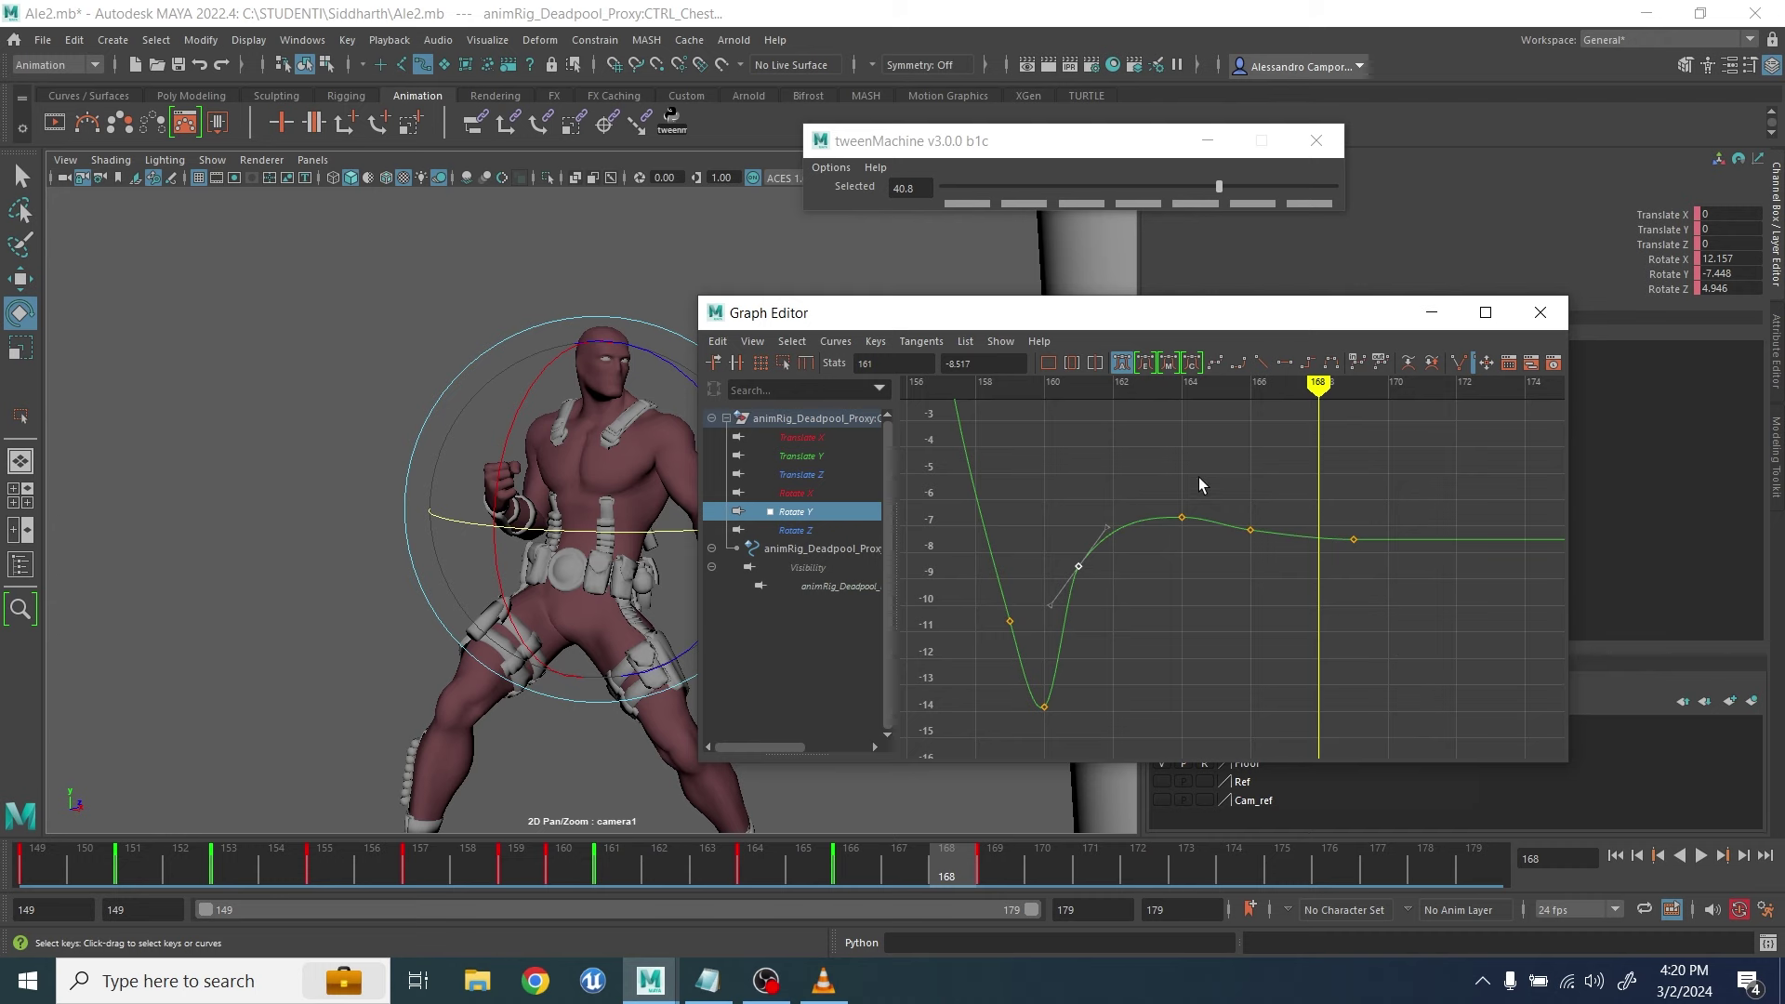
middle_click_drag(1393, 649, 1393, 653)
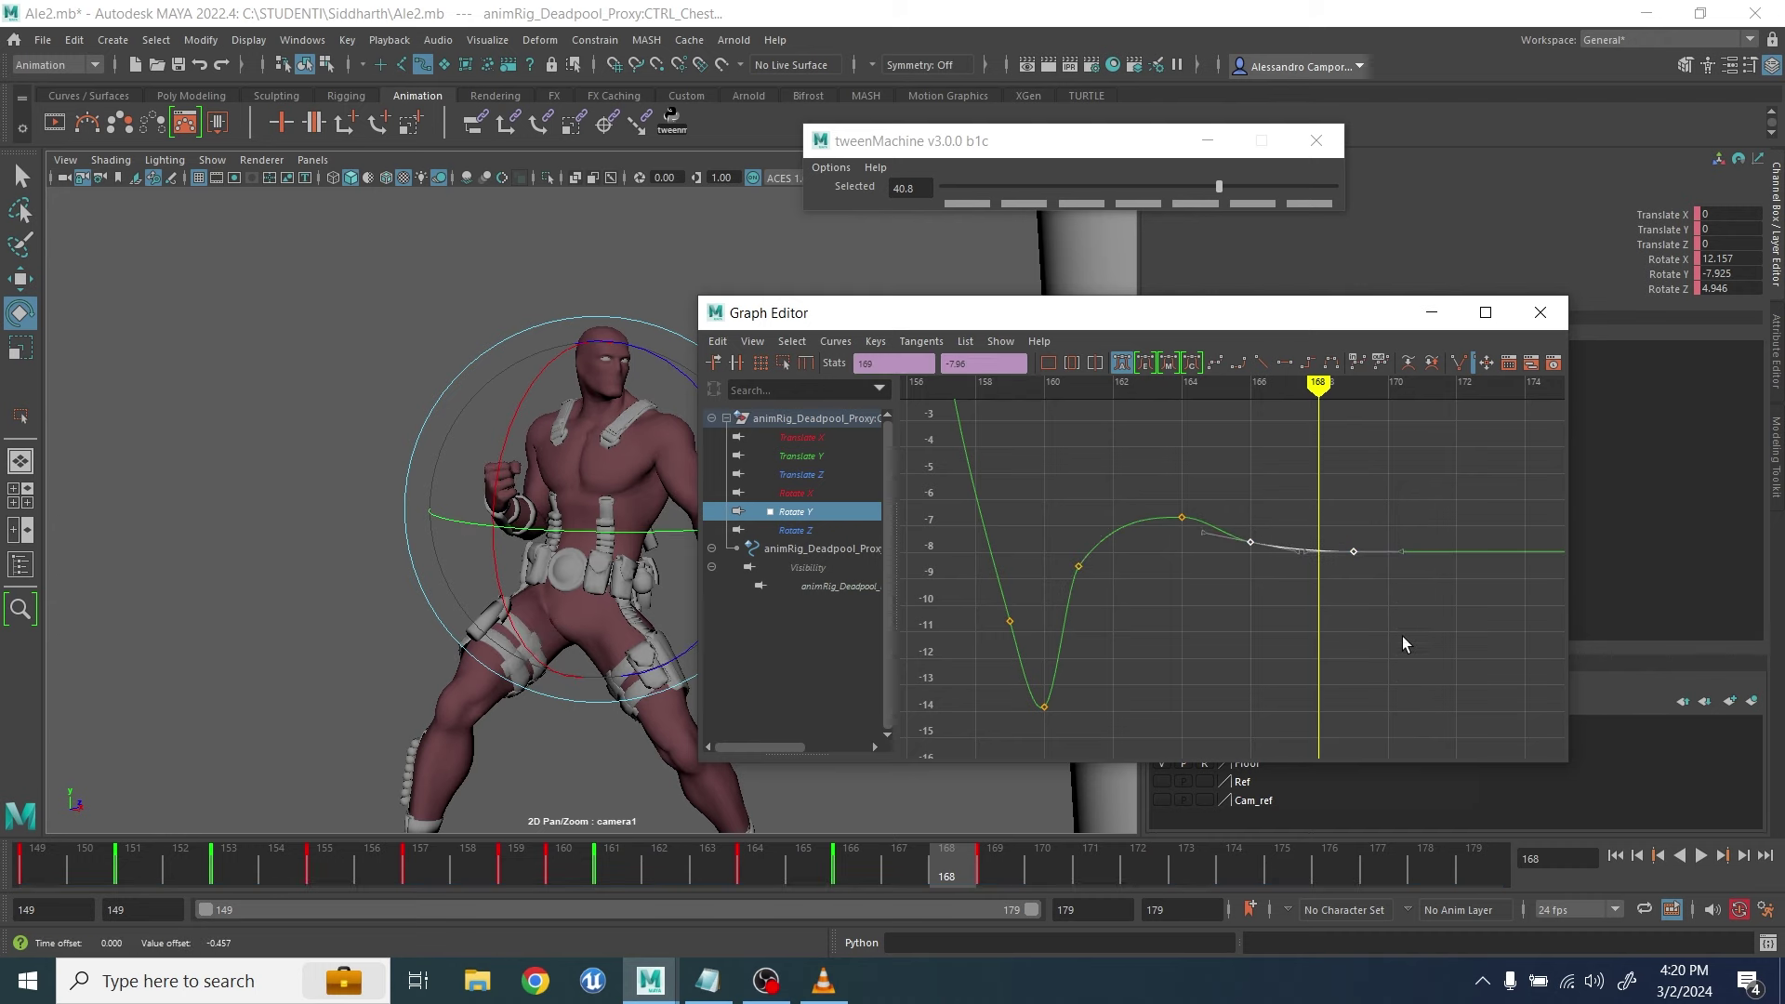
Try to lower the hips' Rotate Y key at frame 162
middle_click_drag(1022, 494, 1164, 504, "alt")
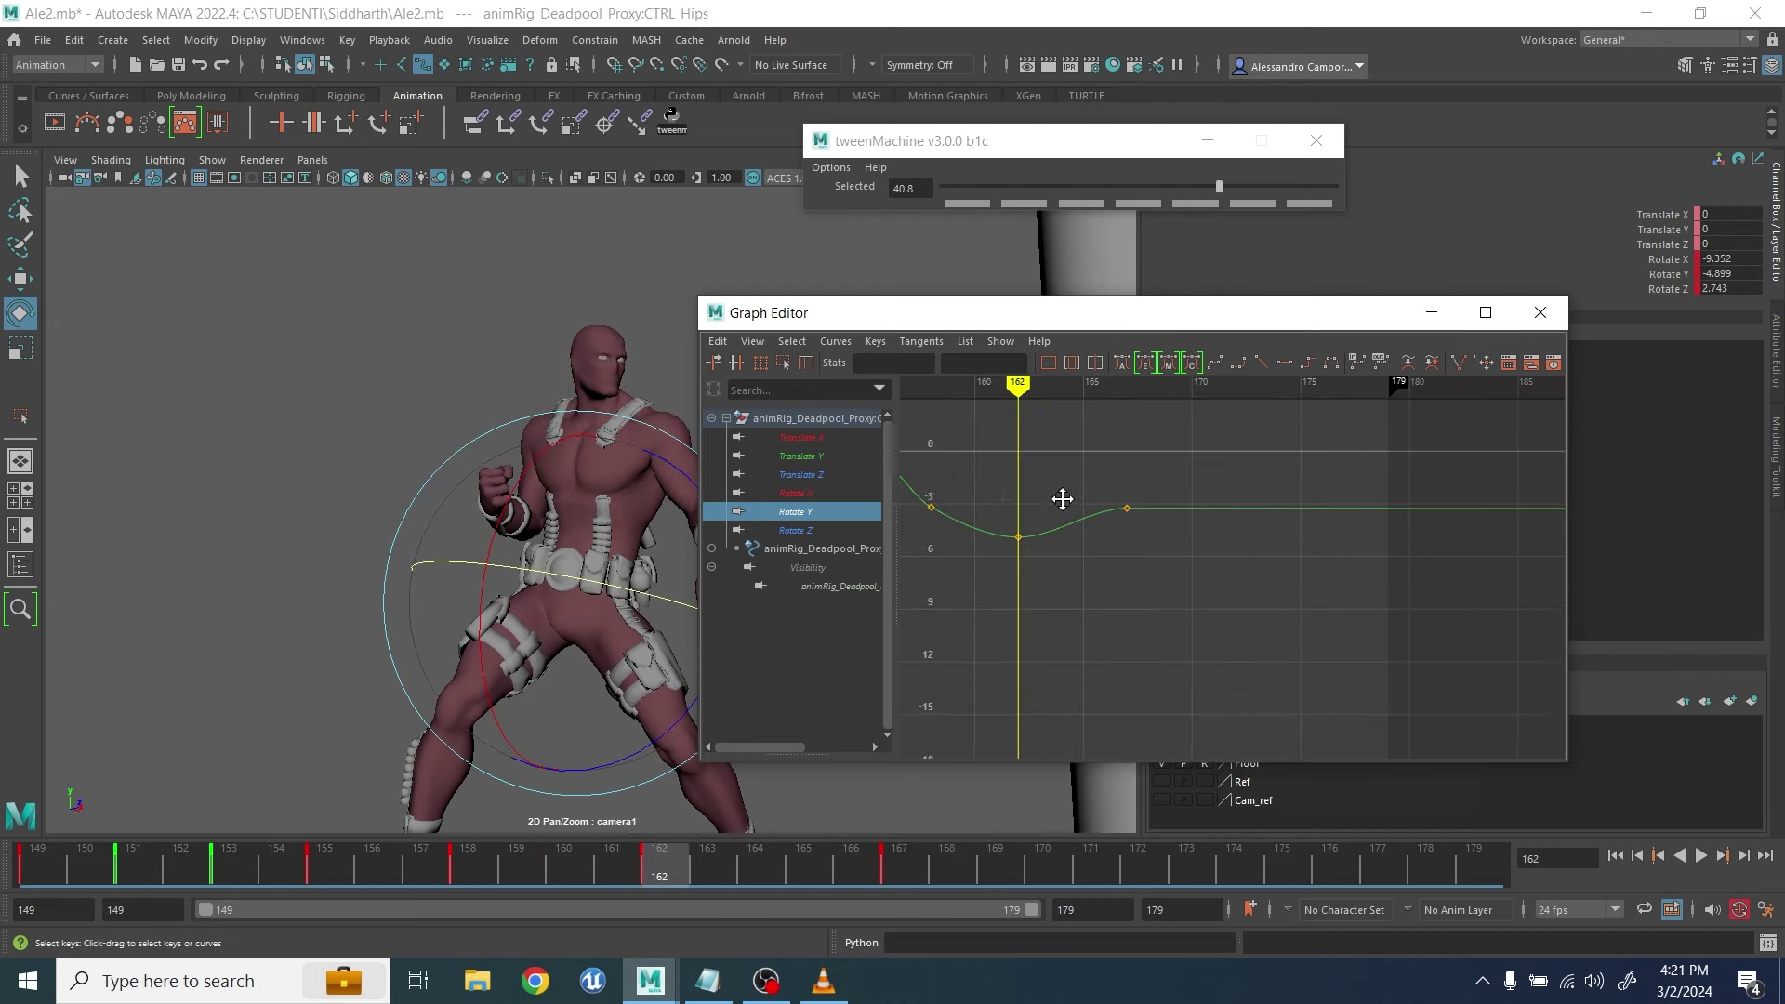
left_click(1118, 542)
middle_click_drag(1154, 606, 1157, 624)
key("ctrl+z")
Lower the hips' Rotate Y keys from frame 158, shifting the dip to frame 160 and the last key to frame 166 at -6.219
left_click_drag(1111, 560, 1248, 495)
middle_click_drag(1190, 604, 1121, 639)
left_click_drag(1056, 489, 1002, 546)
middle_click_drag(1003, 548, 1005, 591)
left_click_drag(1153, 532, 1241, 592)
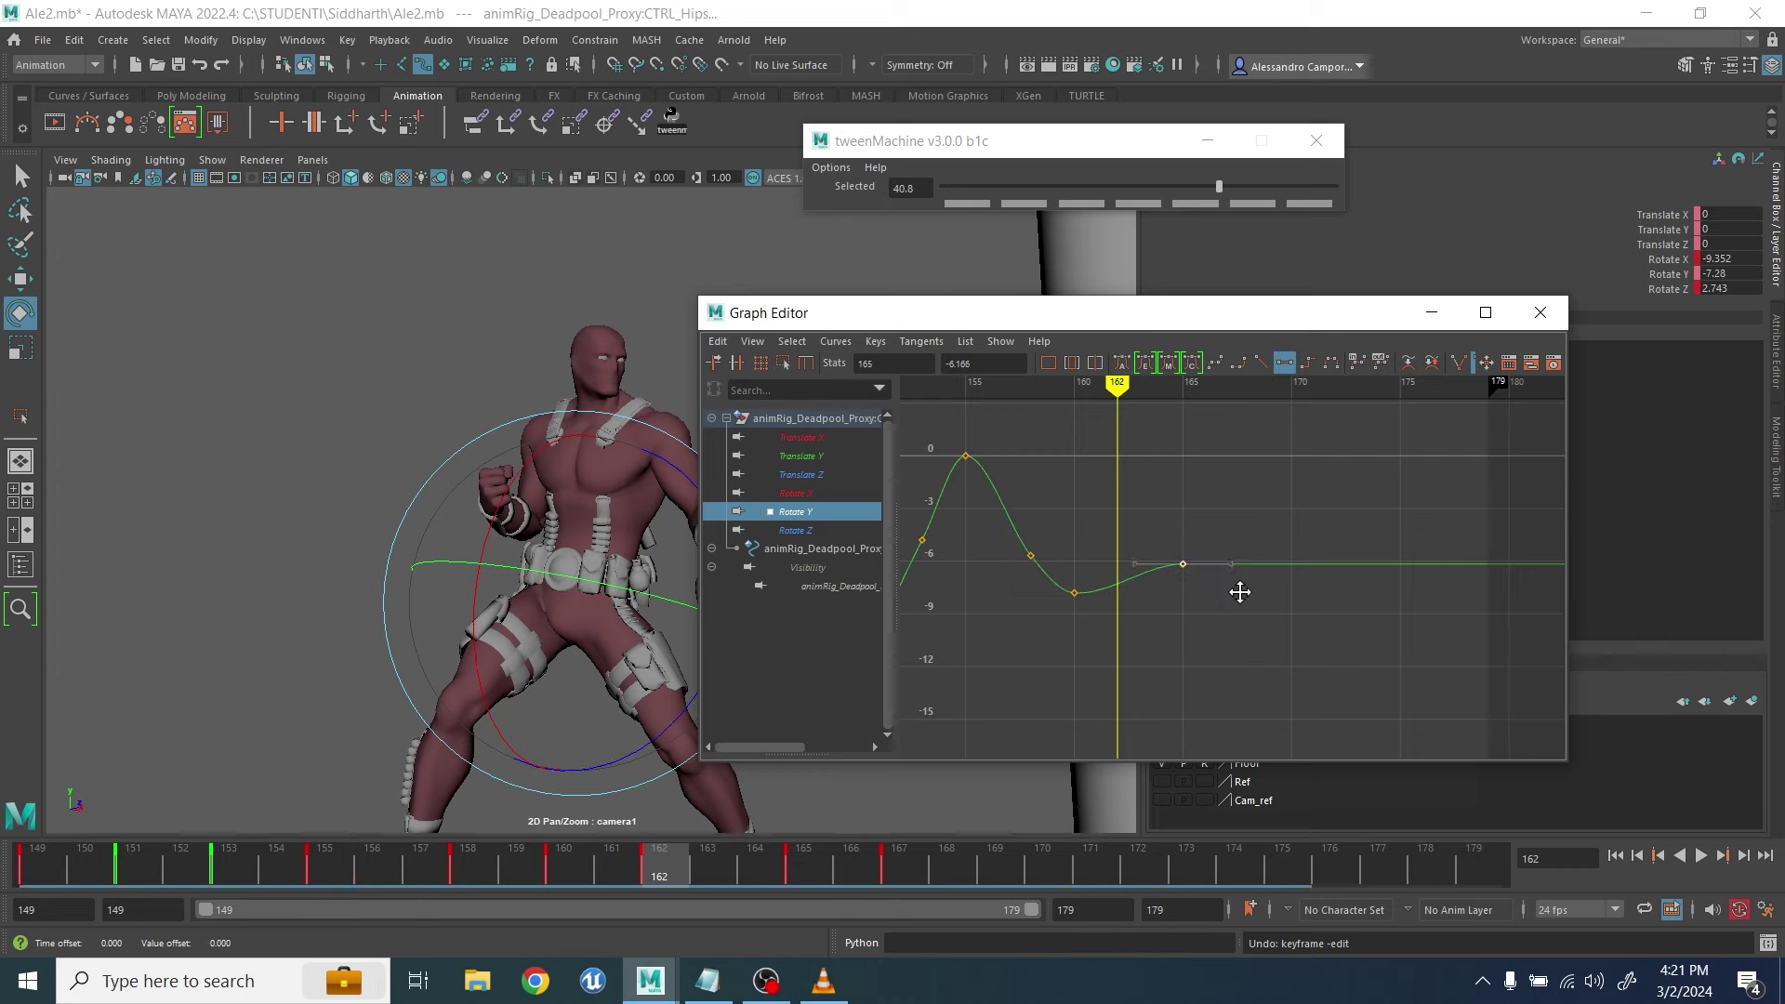
left_click(1703, 856)
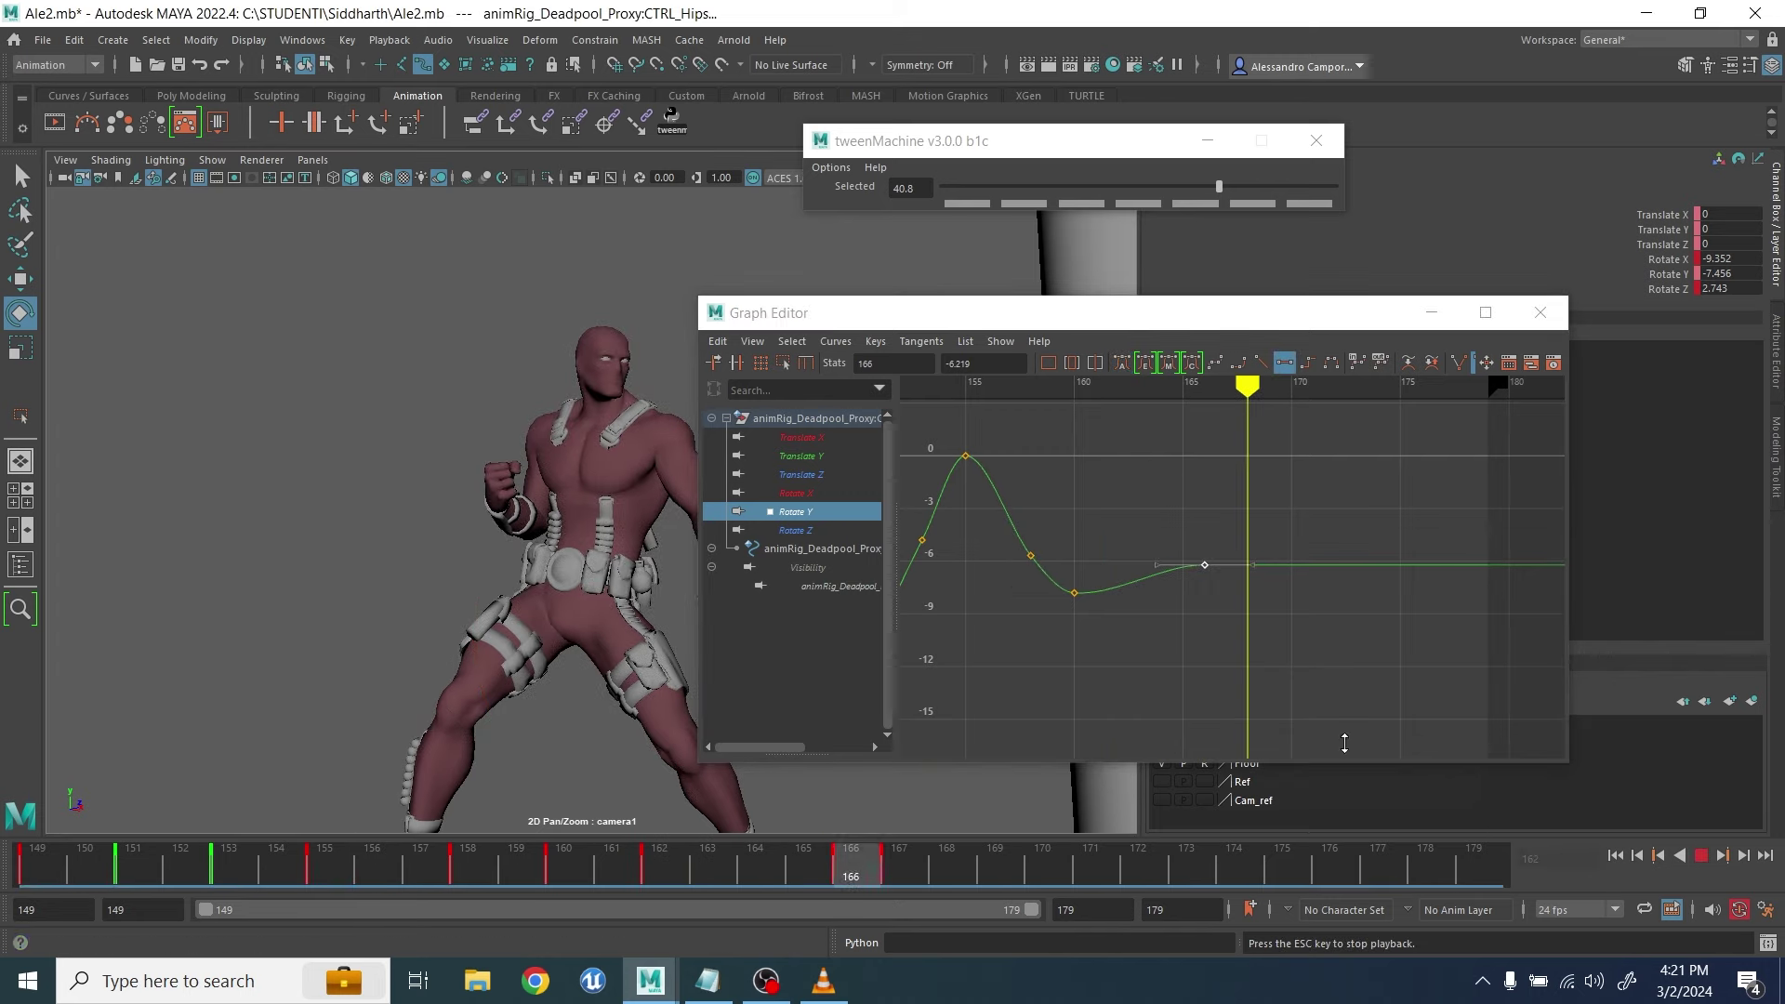
Lower the hips' Rotate Y curve during playback, with keys at frames 160 and 162 and the last key at frame 168 at -10.881
middle_click_drag(1186, 626, 1175, 706)
middle_click_drag(1156, 701, 1175, 698)
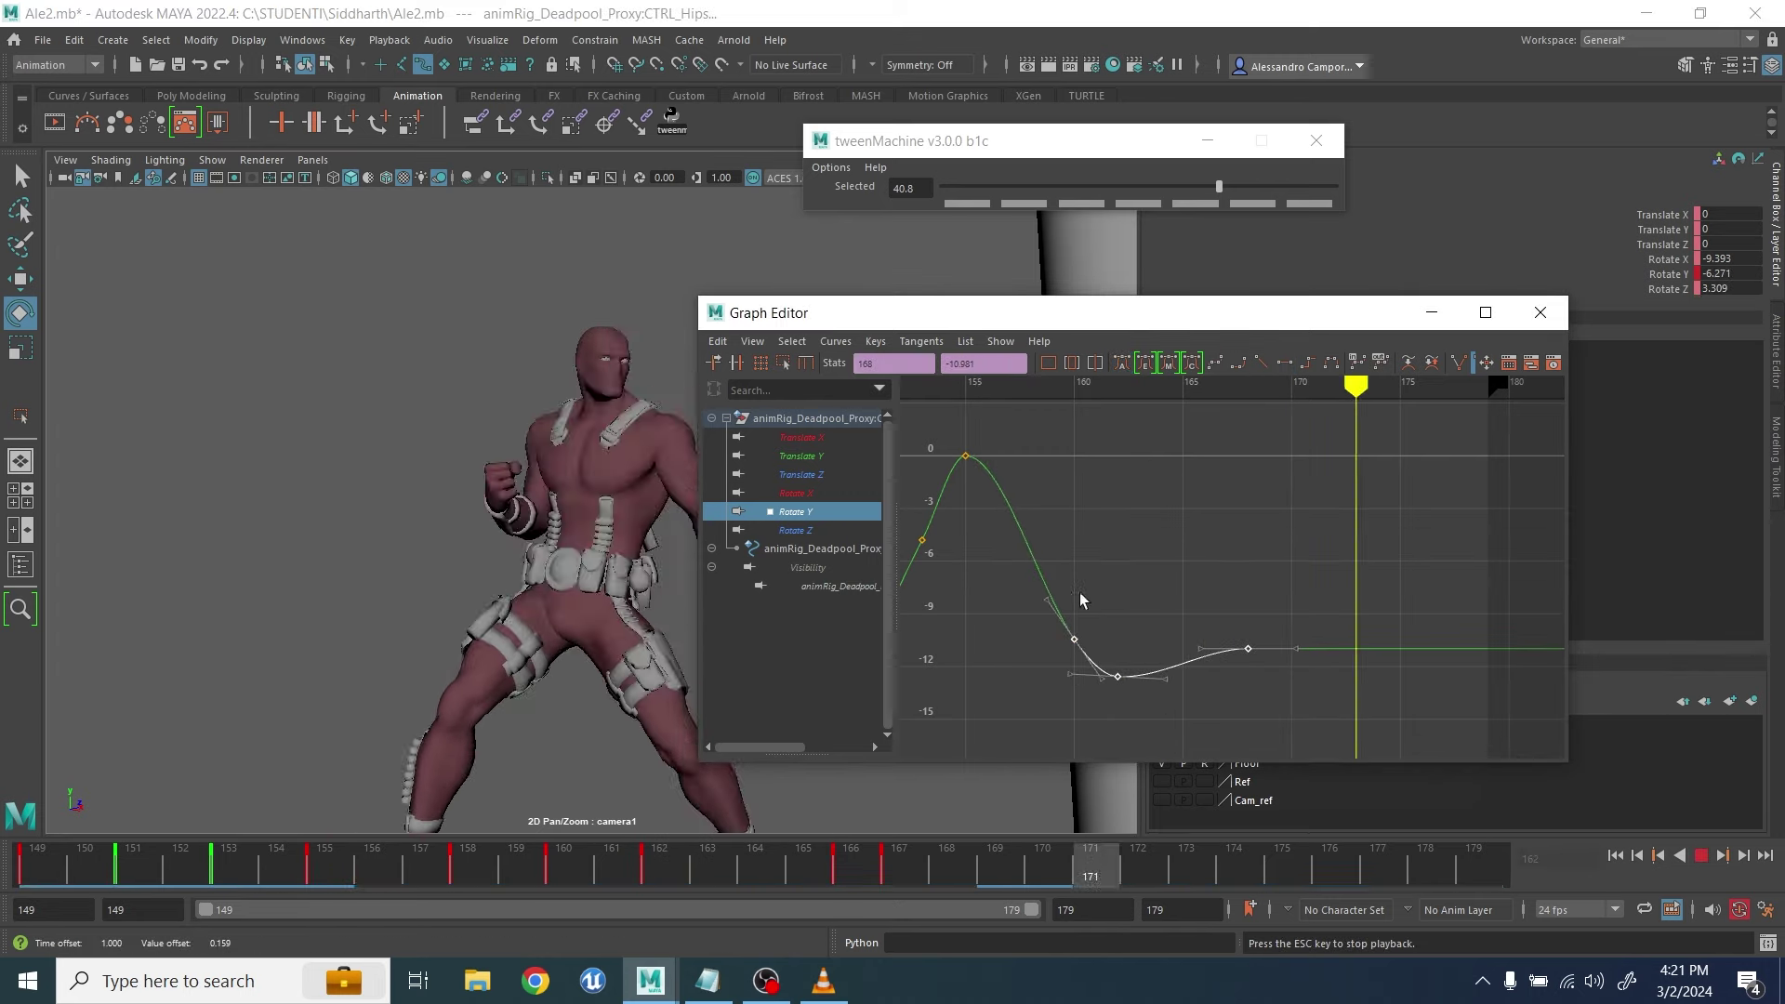
left_click(1699, 856)
Rotate the hips to add a key at frame 158, raise its Rotate Y to -2.224 and play back
left_click(487, 864)
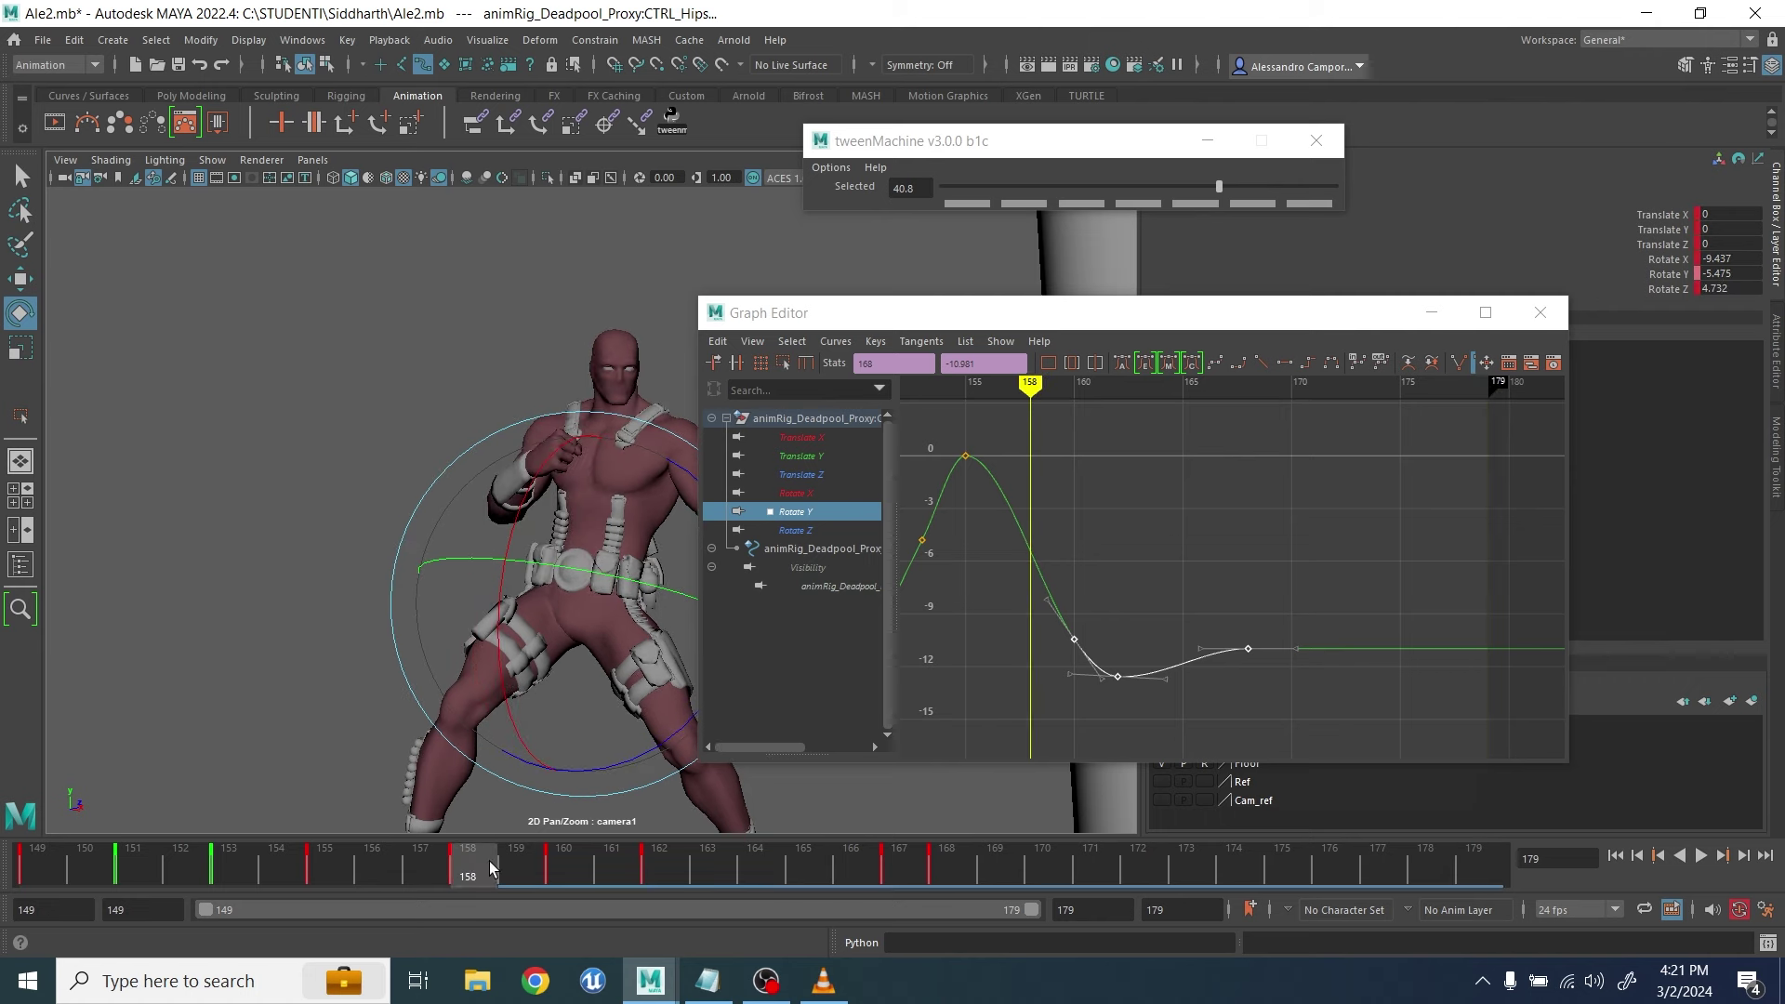
left_click_drag(577, 570, 590, 572)
left_click(1030, 509)
middle_click_drag(1023, 534, 1046, 517)
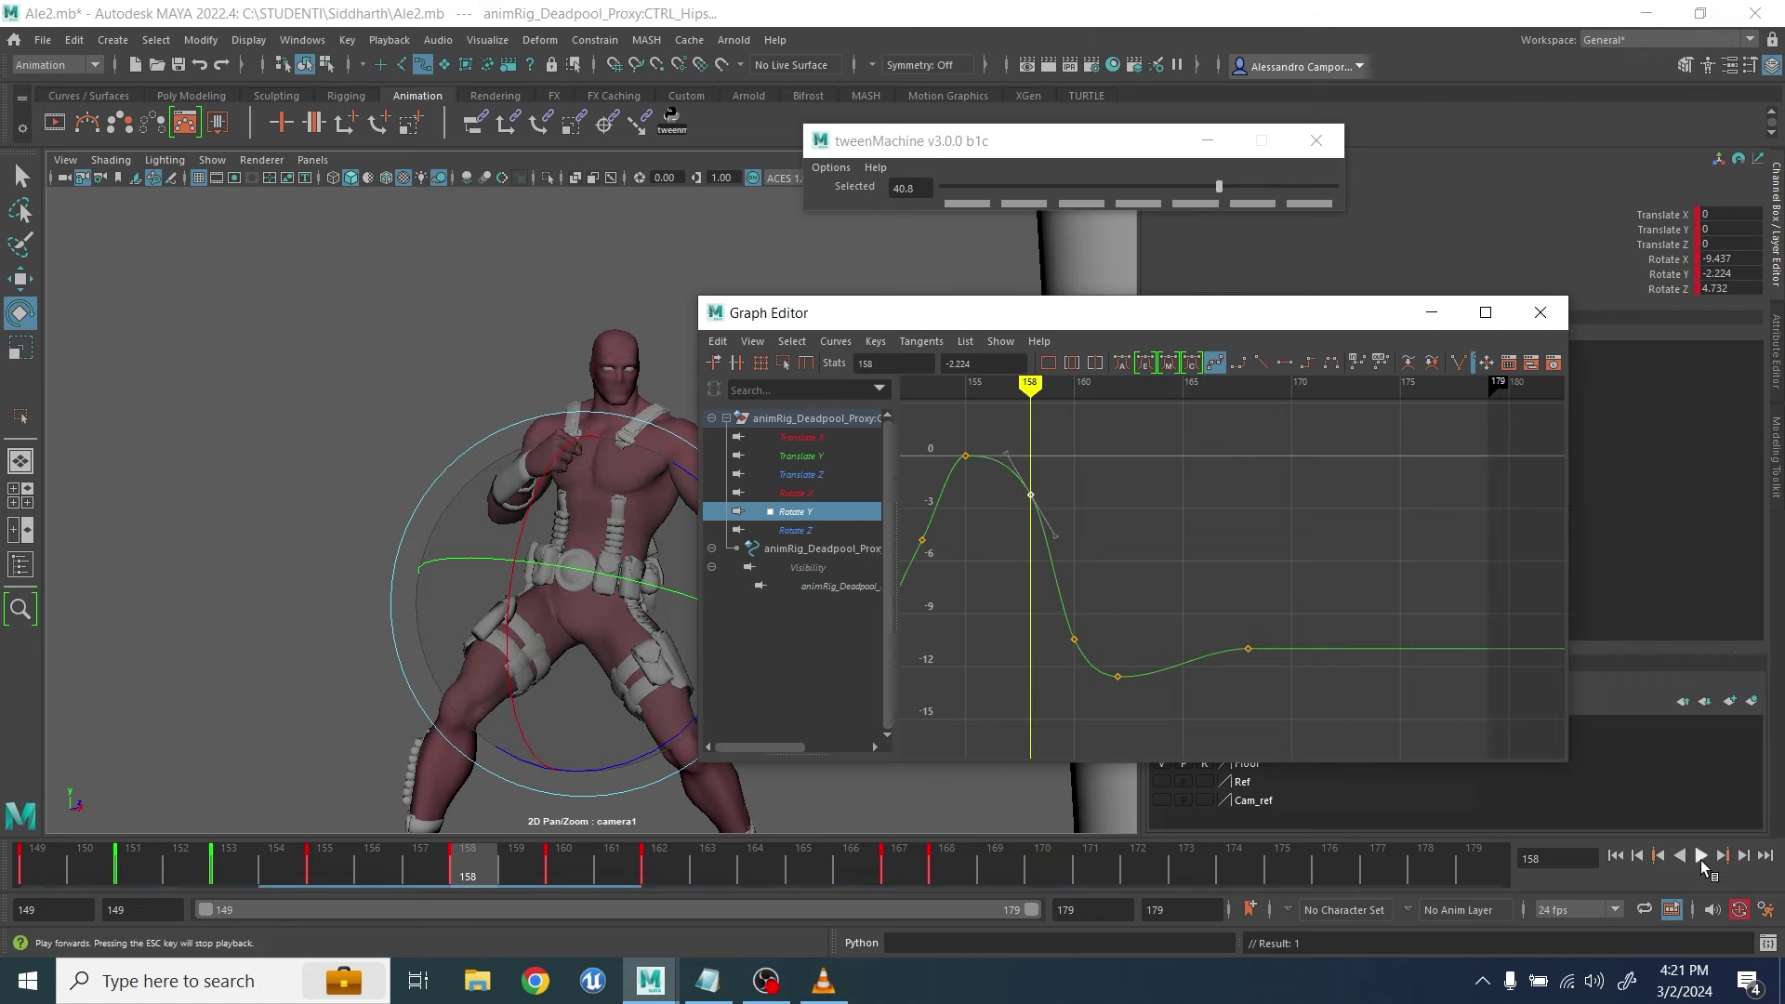
left_click(1700, 856)
left_click(1700, 855)
Lower the hips' Rotate Y keys from frame 160 onward and move the last key to frame 165 at -11.828
left_click_drag(1059, 618, 1270, 697)
middle_click_drag(1157, 674, 1158, 694)
left_click_drag(695, 862, 778, 870)
left_click_drag(1171, 620, 1262, 715)
middle_click_drag(1262, 715, 1217, 712)
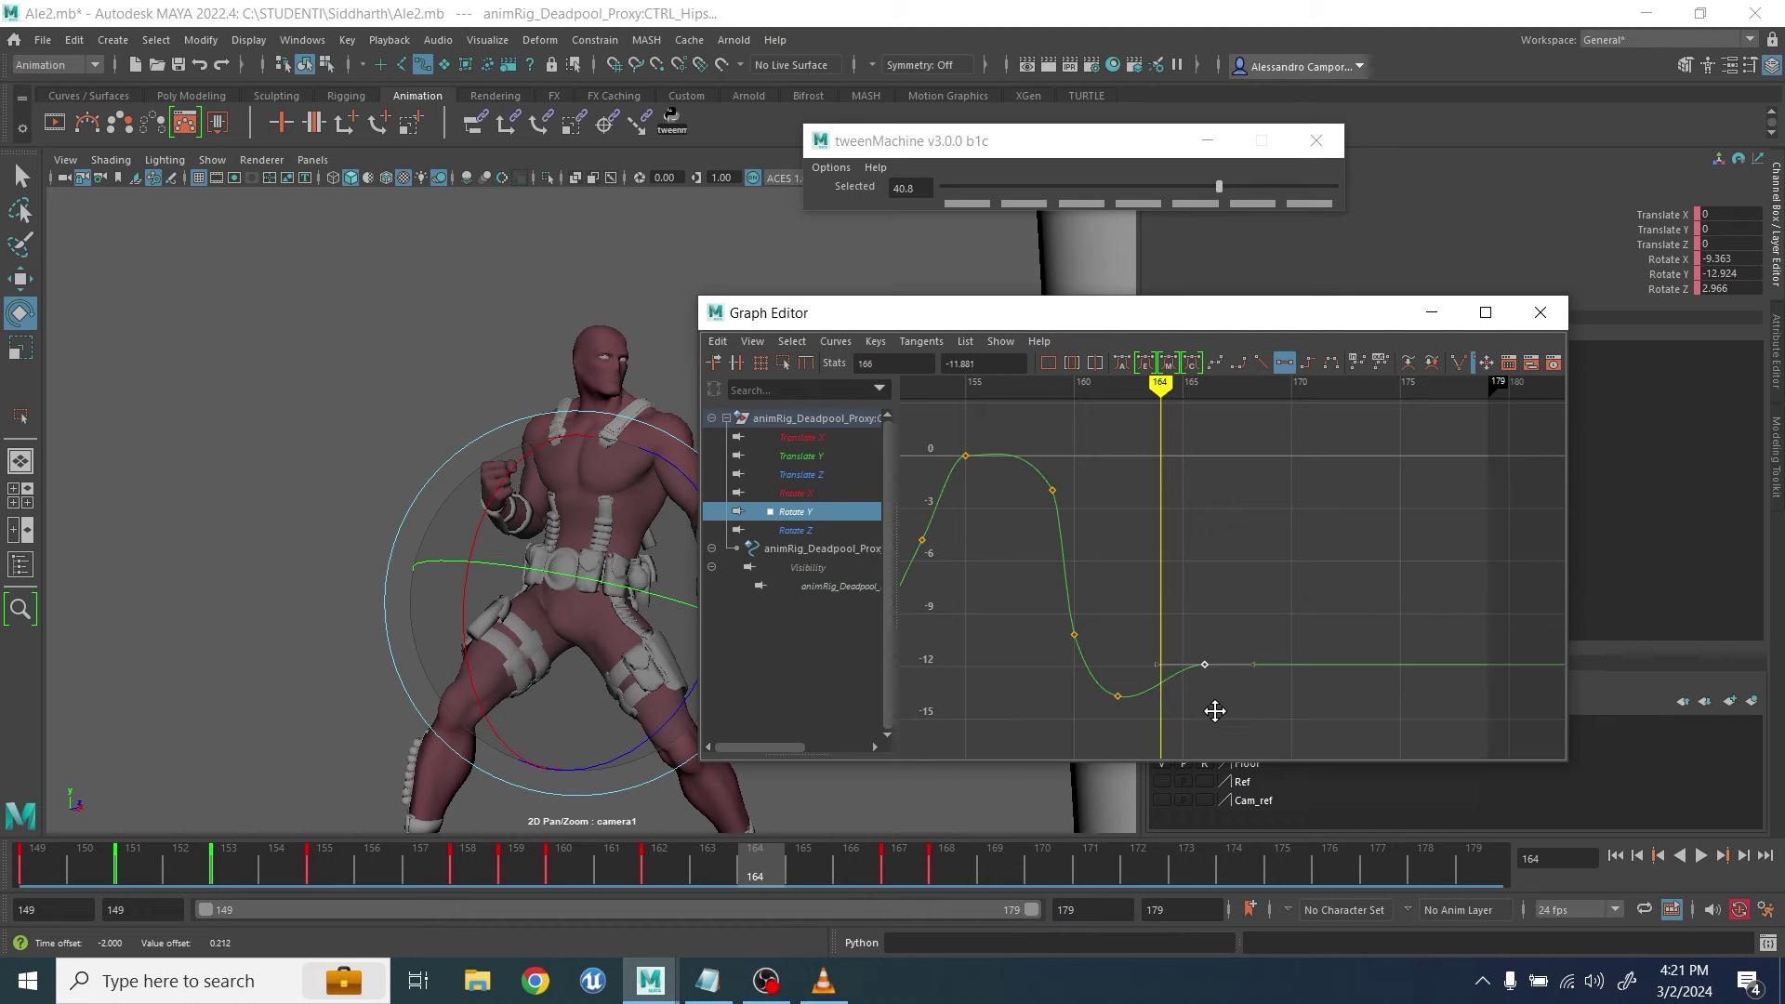
left_click(978, 865)
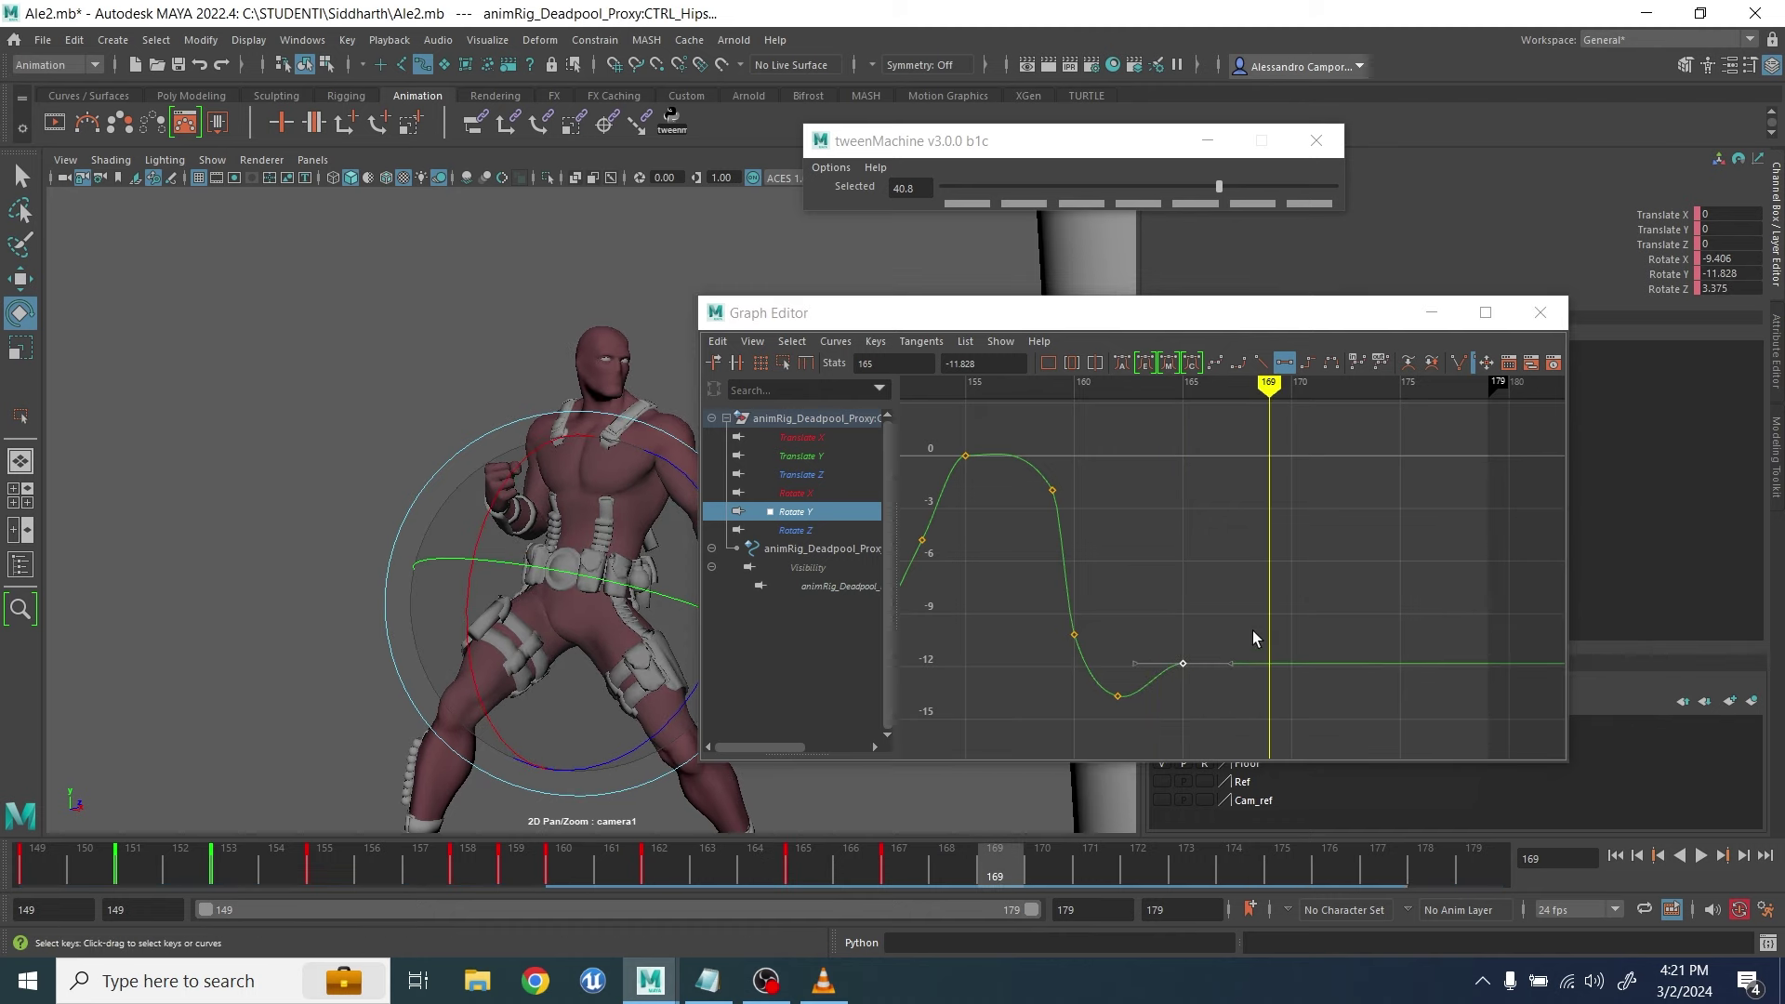
Key the hips' Rotate Y at -13.045 on frame 169, move the dip key to frame 161 at -13.577 and play back
left_click_drag(623, 594, 664, 595)
left_click_drag(1245, 609, 1292, 702)
middle_click_drag(1292, 701, 1292, 746)
left_click(1123, 363)
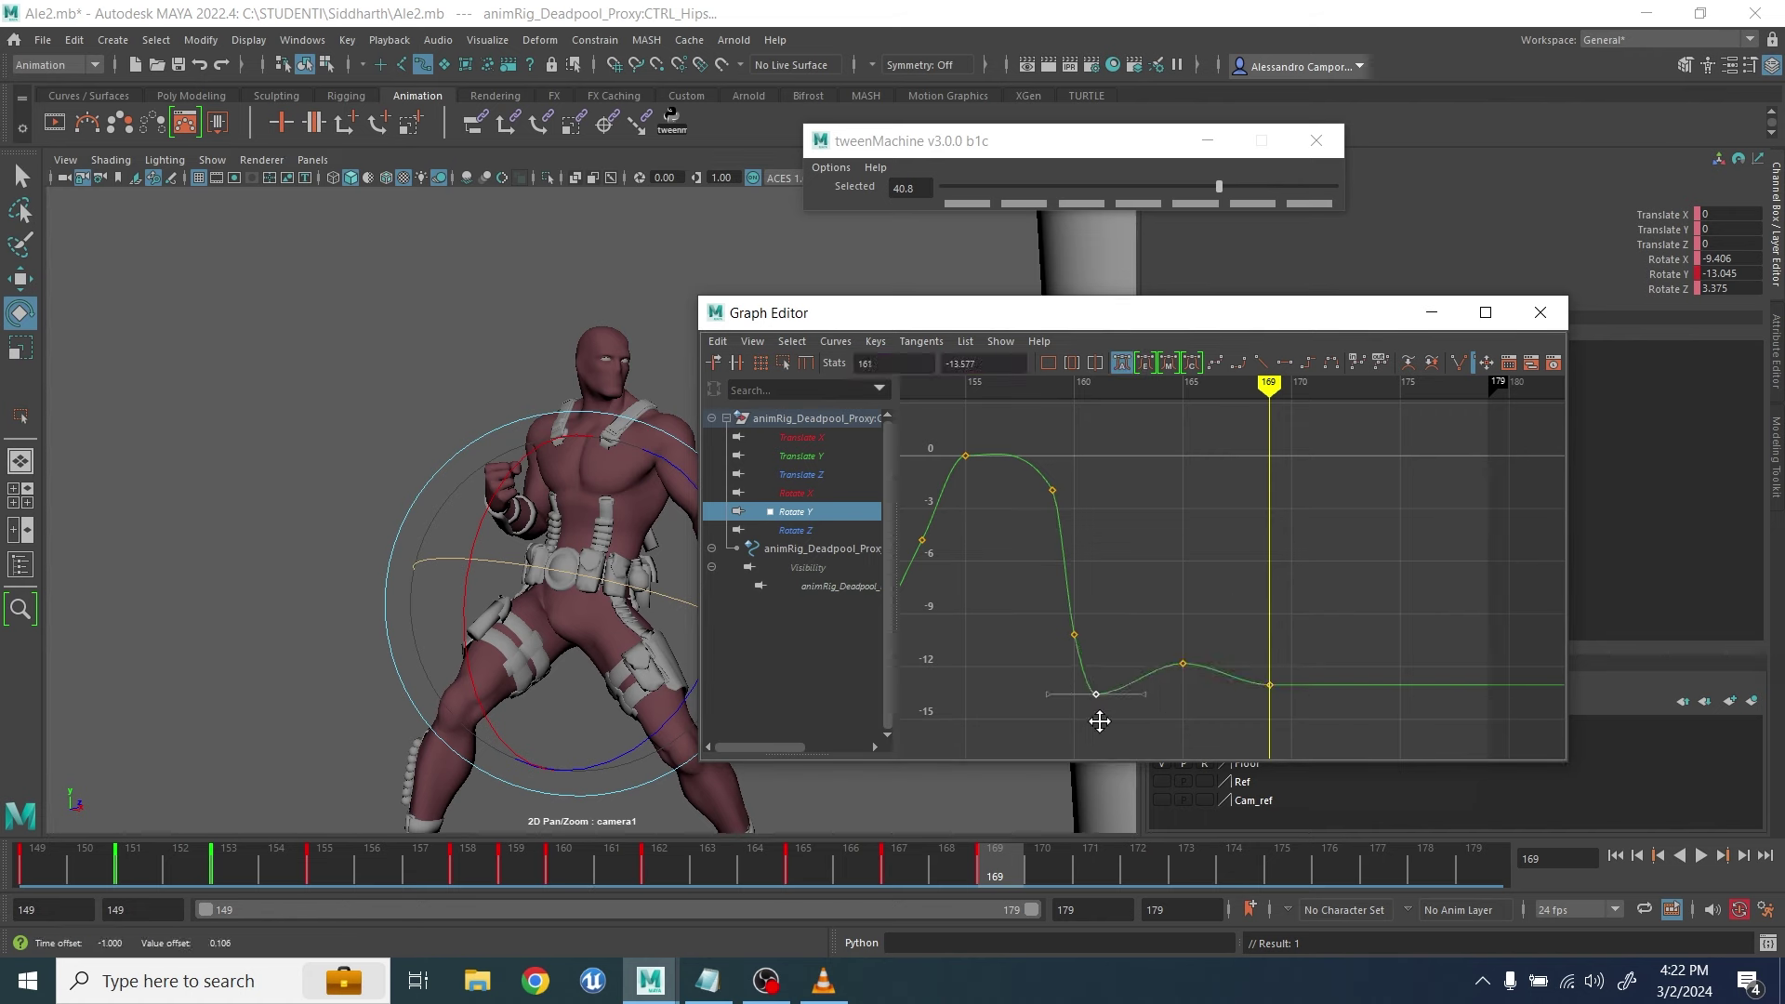
left_click(1700, 856)
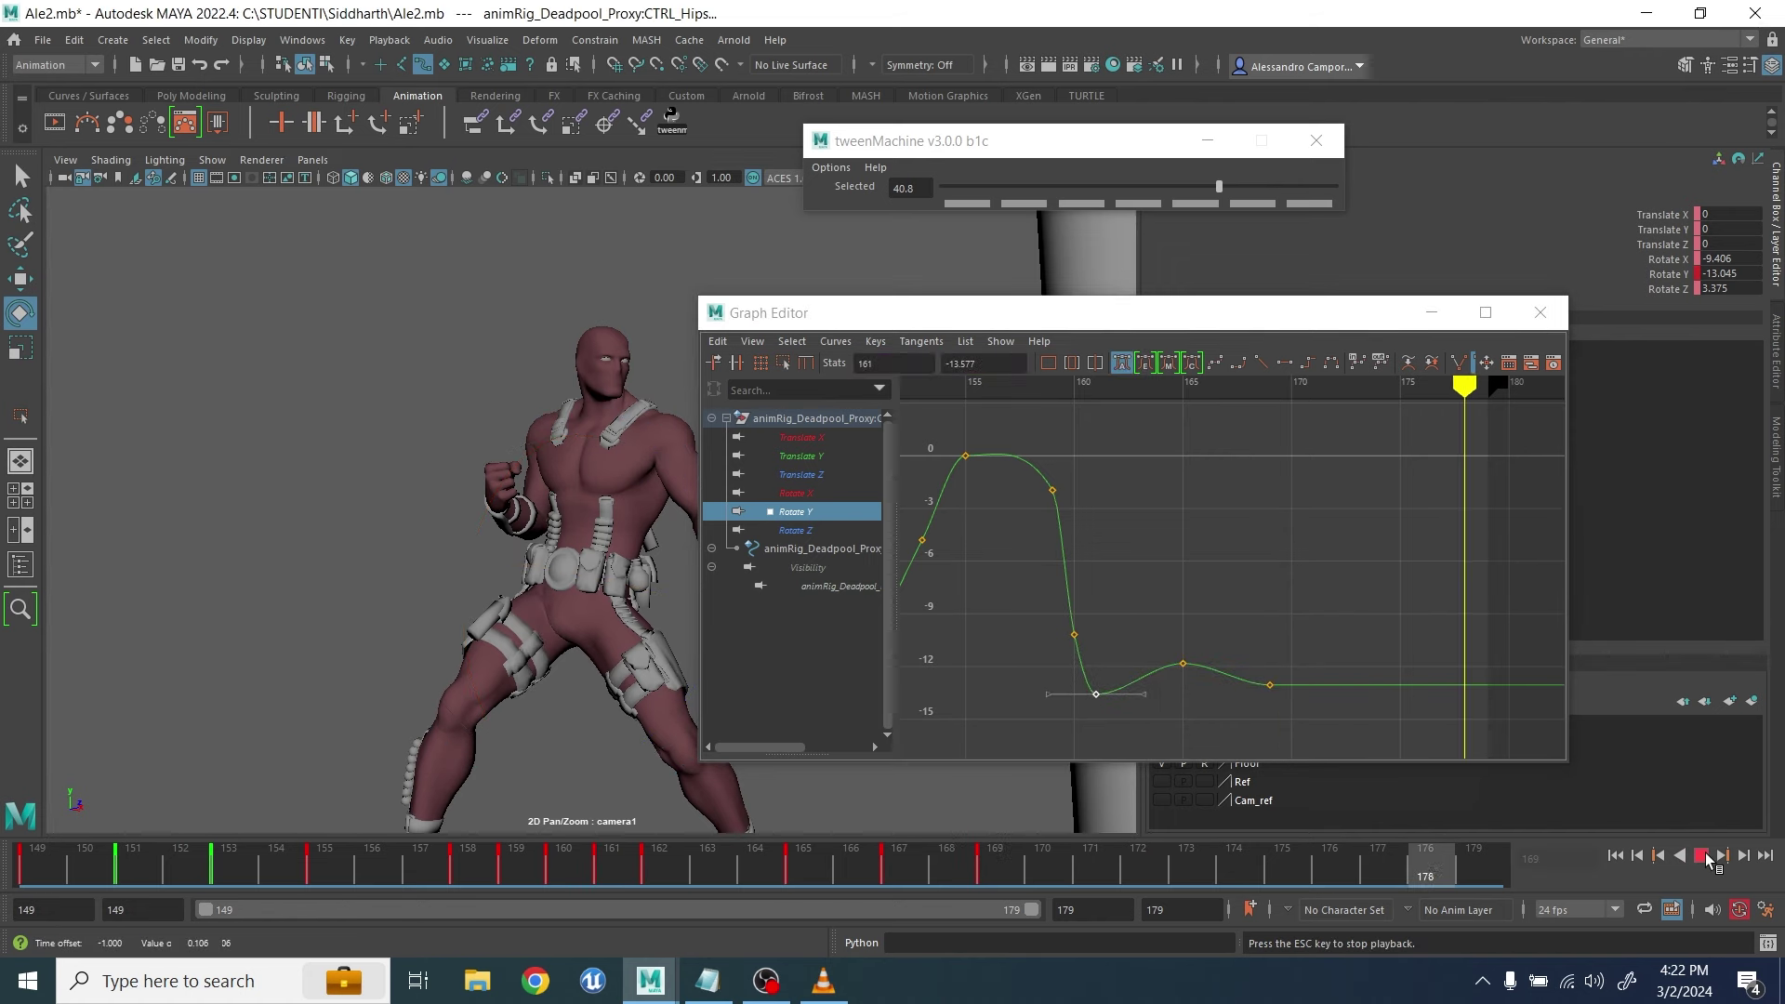
left_click(1707, 858)
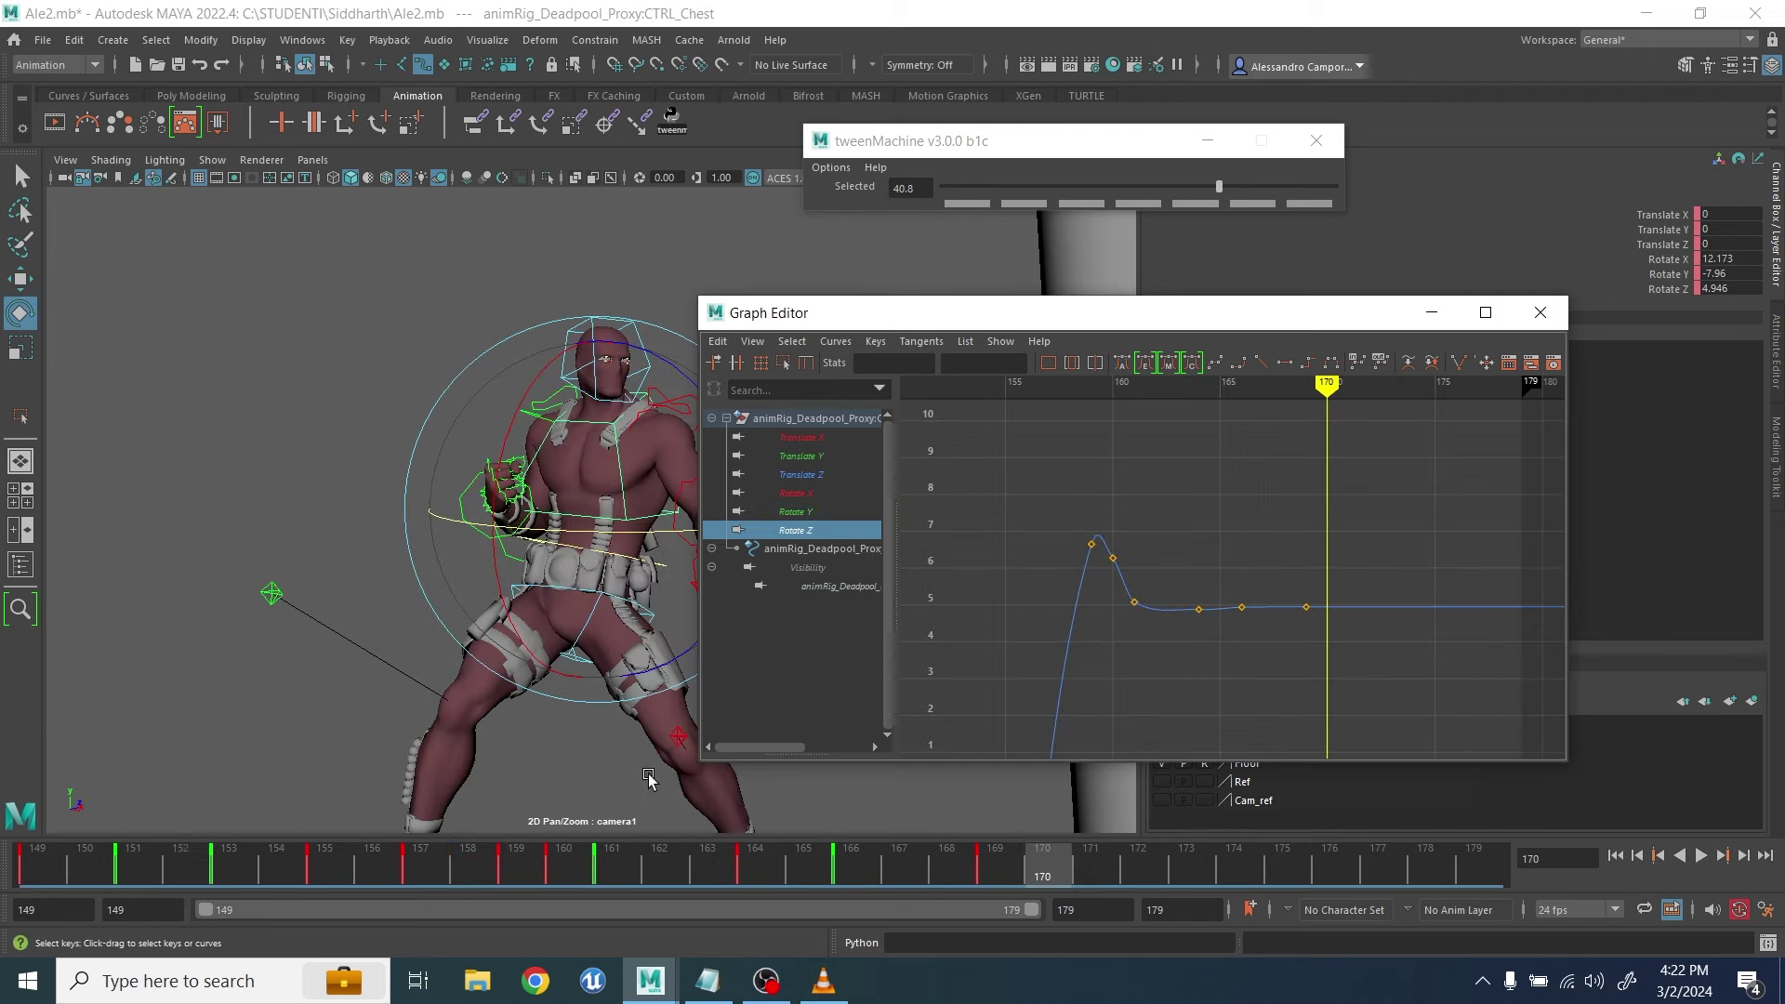
Lower the chest's Rotate Z key at frame 164 to 4.227 and raise the frame 169 key to 5.104
left_click_drag(557, 865, 759, 879)
scroll(1273, 676, "up", 5)
left_click_drag(1128, 607, 1191, 713)
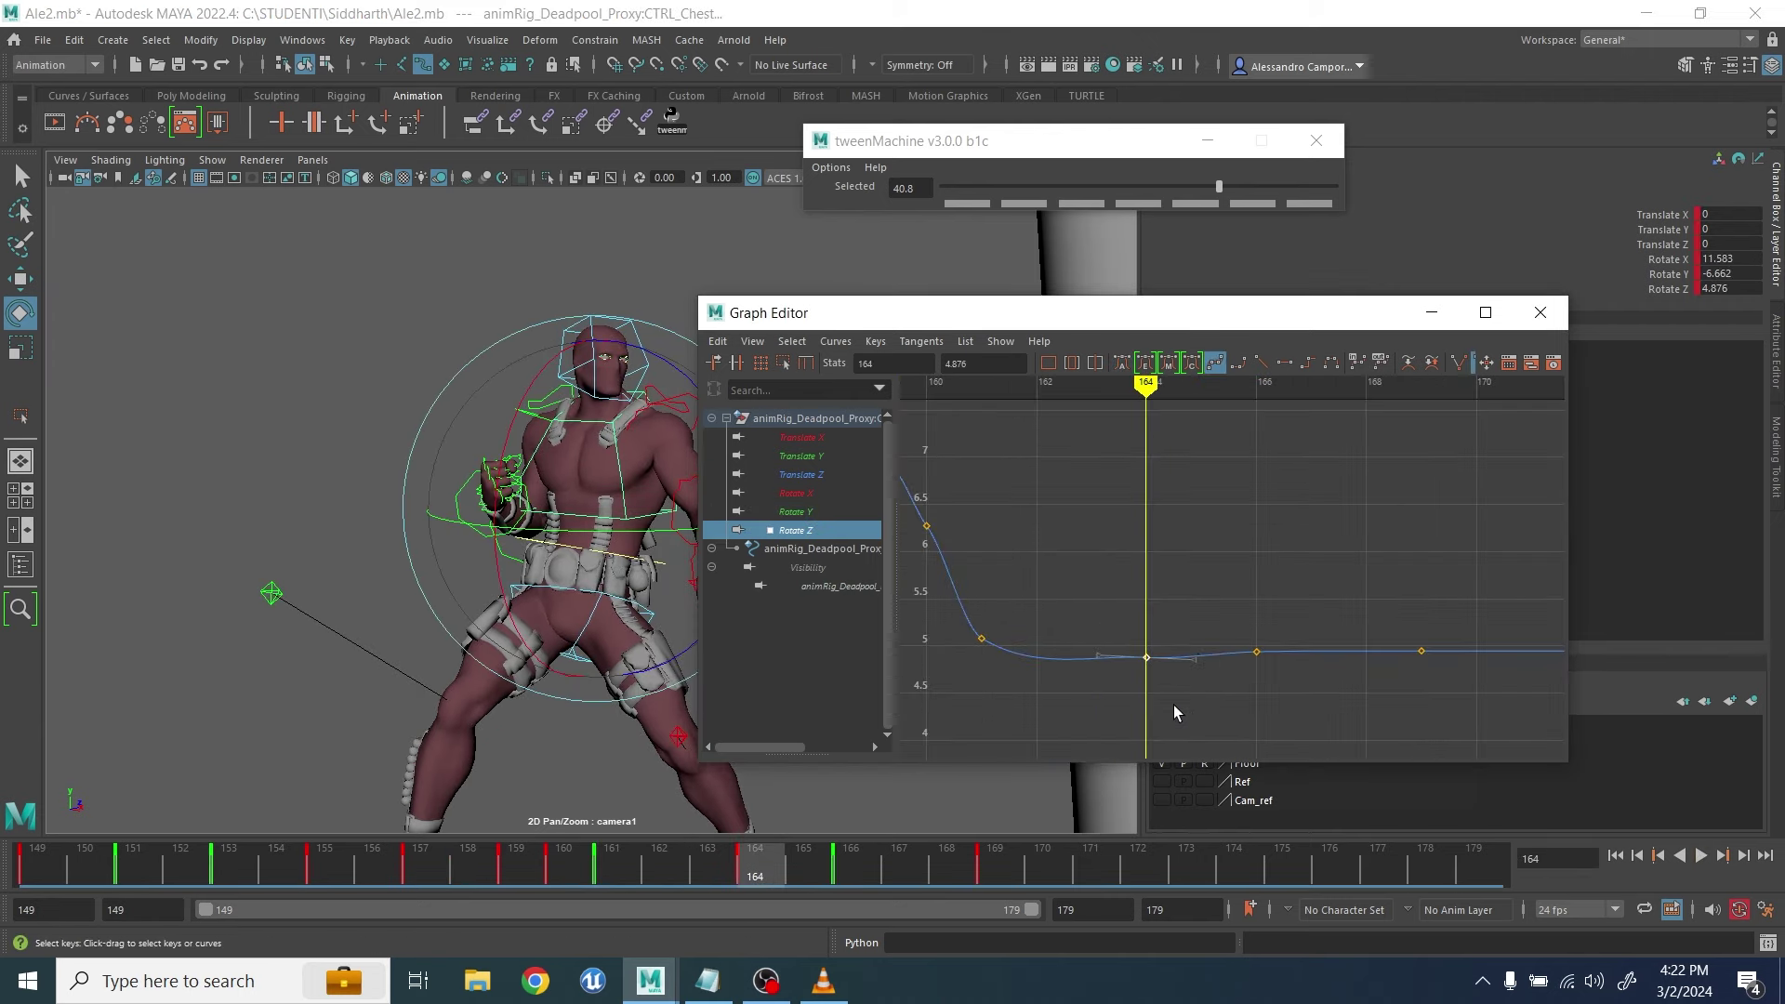
middle_click_drag(1174, 705, 1162, 742)
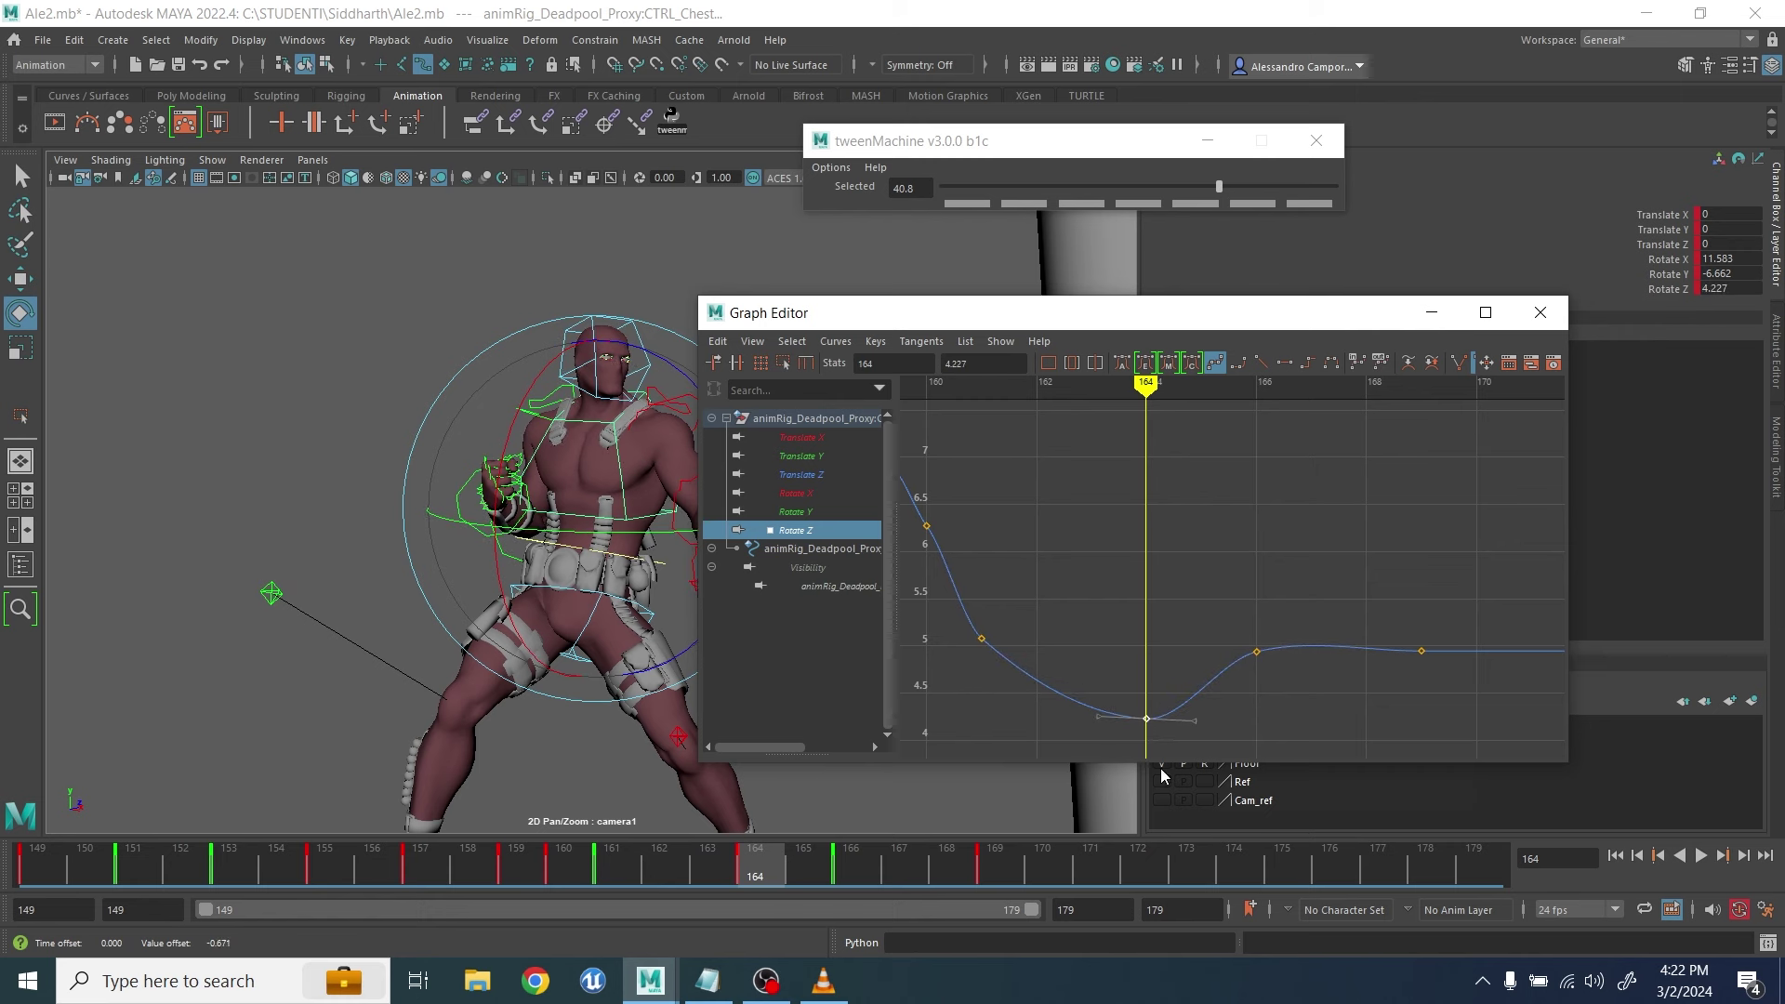
left_click_drag(1376, 640, 1410, 653)
middle_click_drag(1458, 695, 1458, 692)
Flatten the tangents of the chest's Rotate Z keys from frame 164 to frame 169
left_click_drag(1086, 550, 1468, 742)
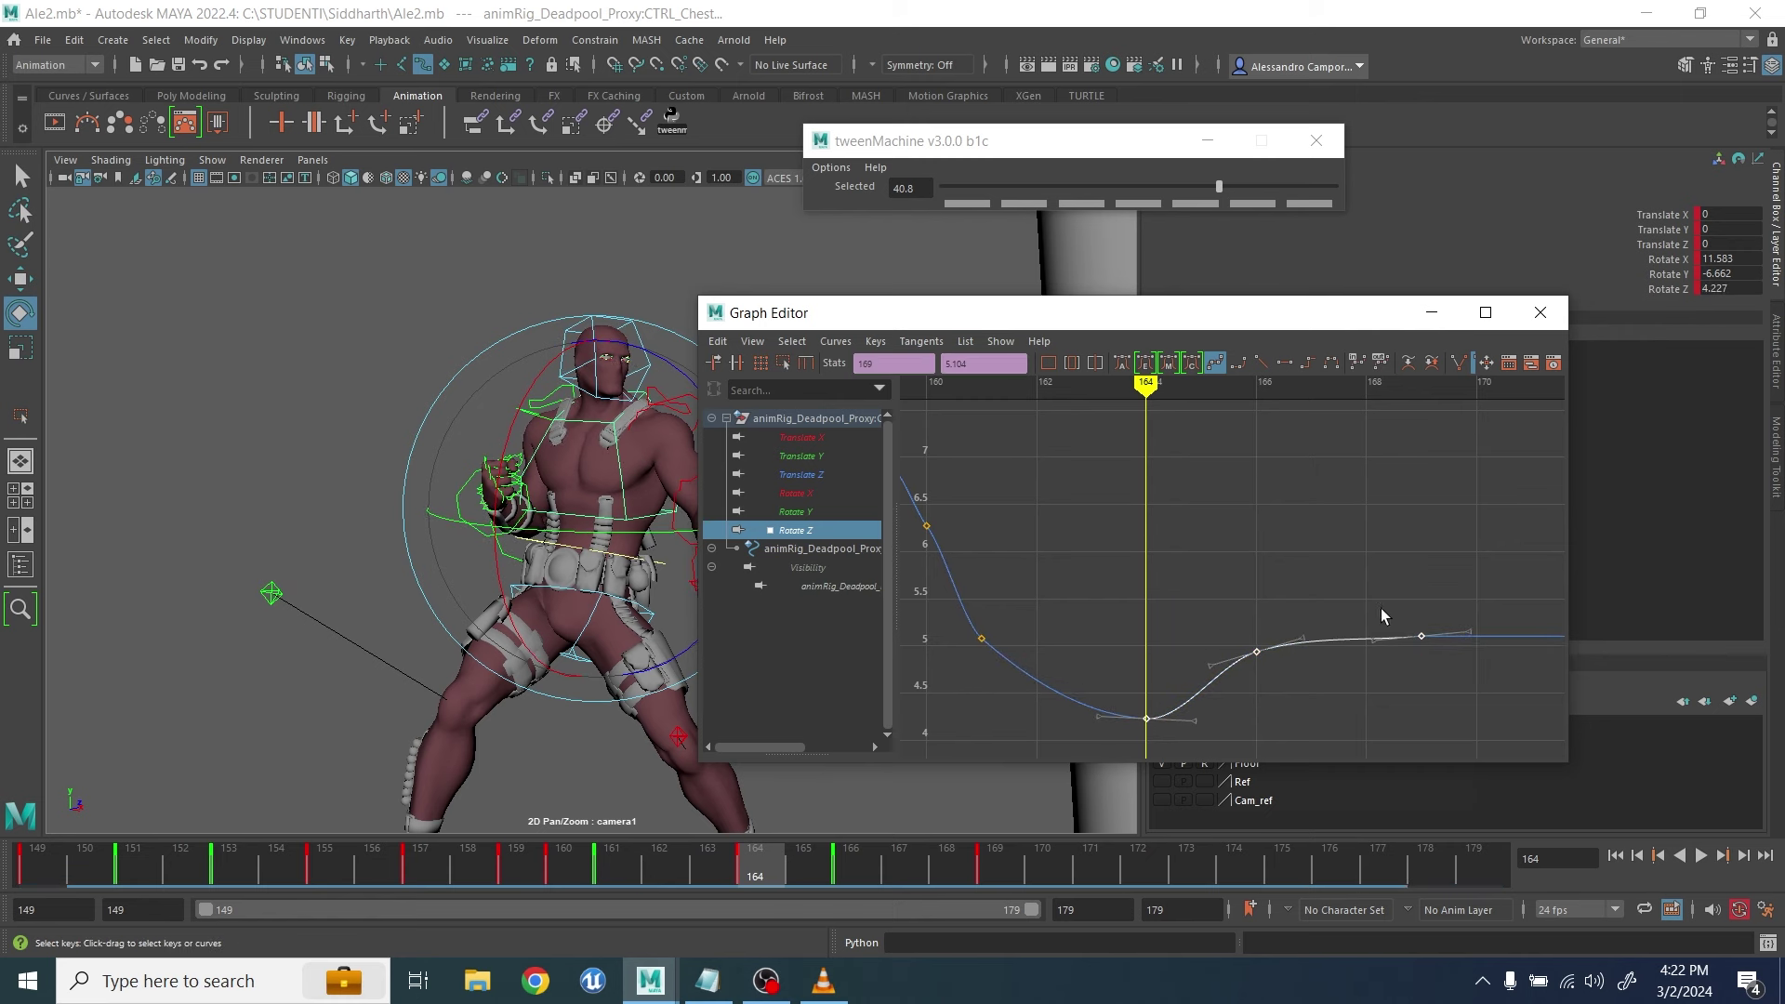
left_click(1285, 363)
scroll(1228, 572, "down", 3)
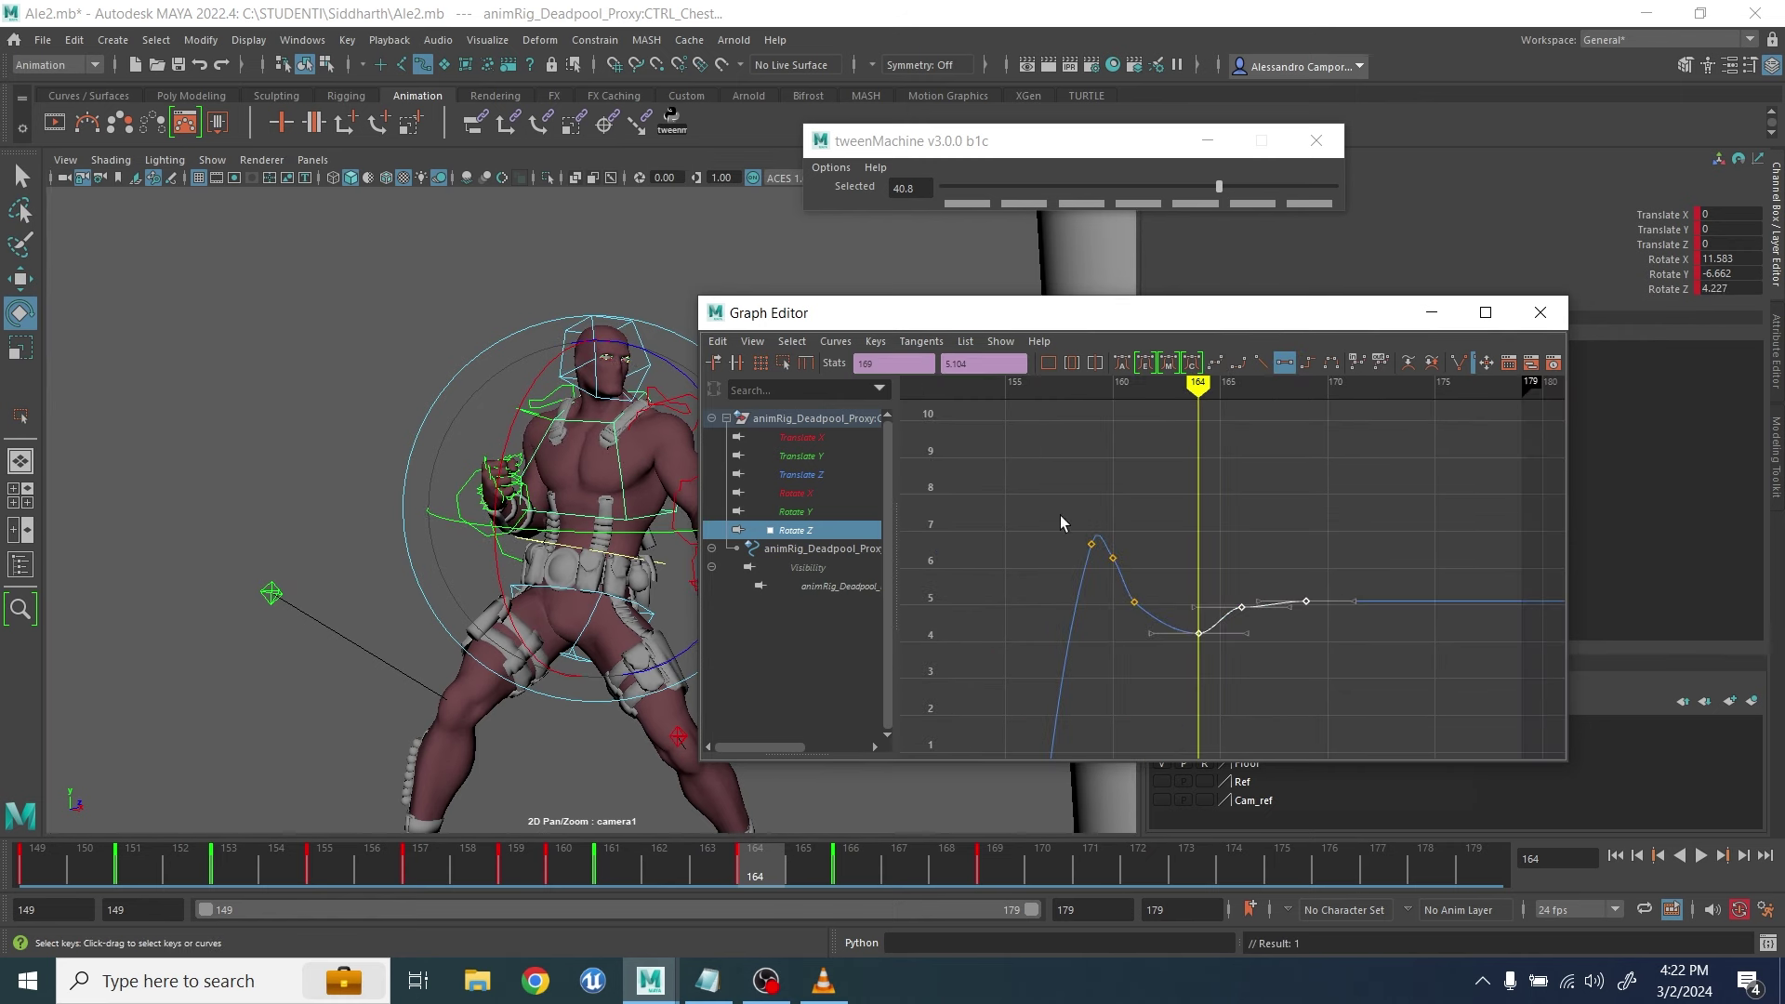
left_click(1190, 438)
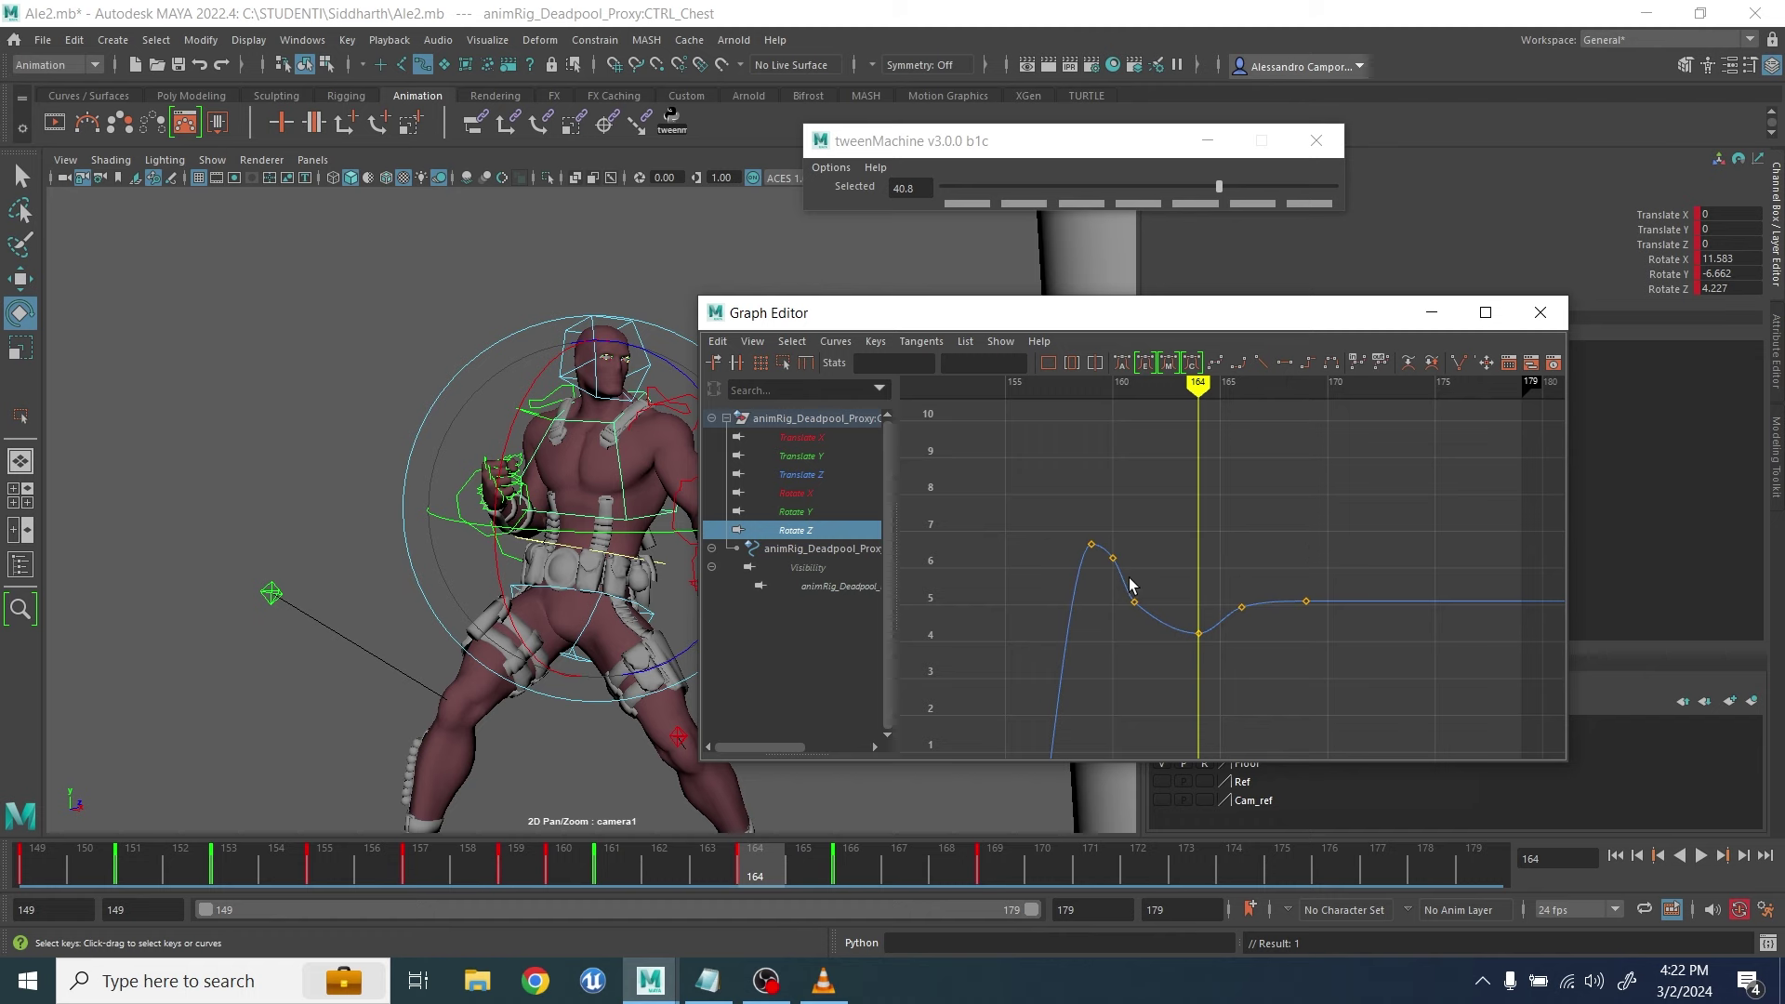
Lower the chest's Rotate Z keys from frame 161 onward, with the last at 4.599, play back and close the Graph Editor
middle_click_drag(1452, 741, 1306, 707)
key("alt+v")
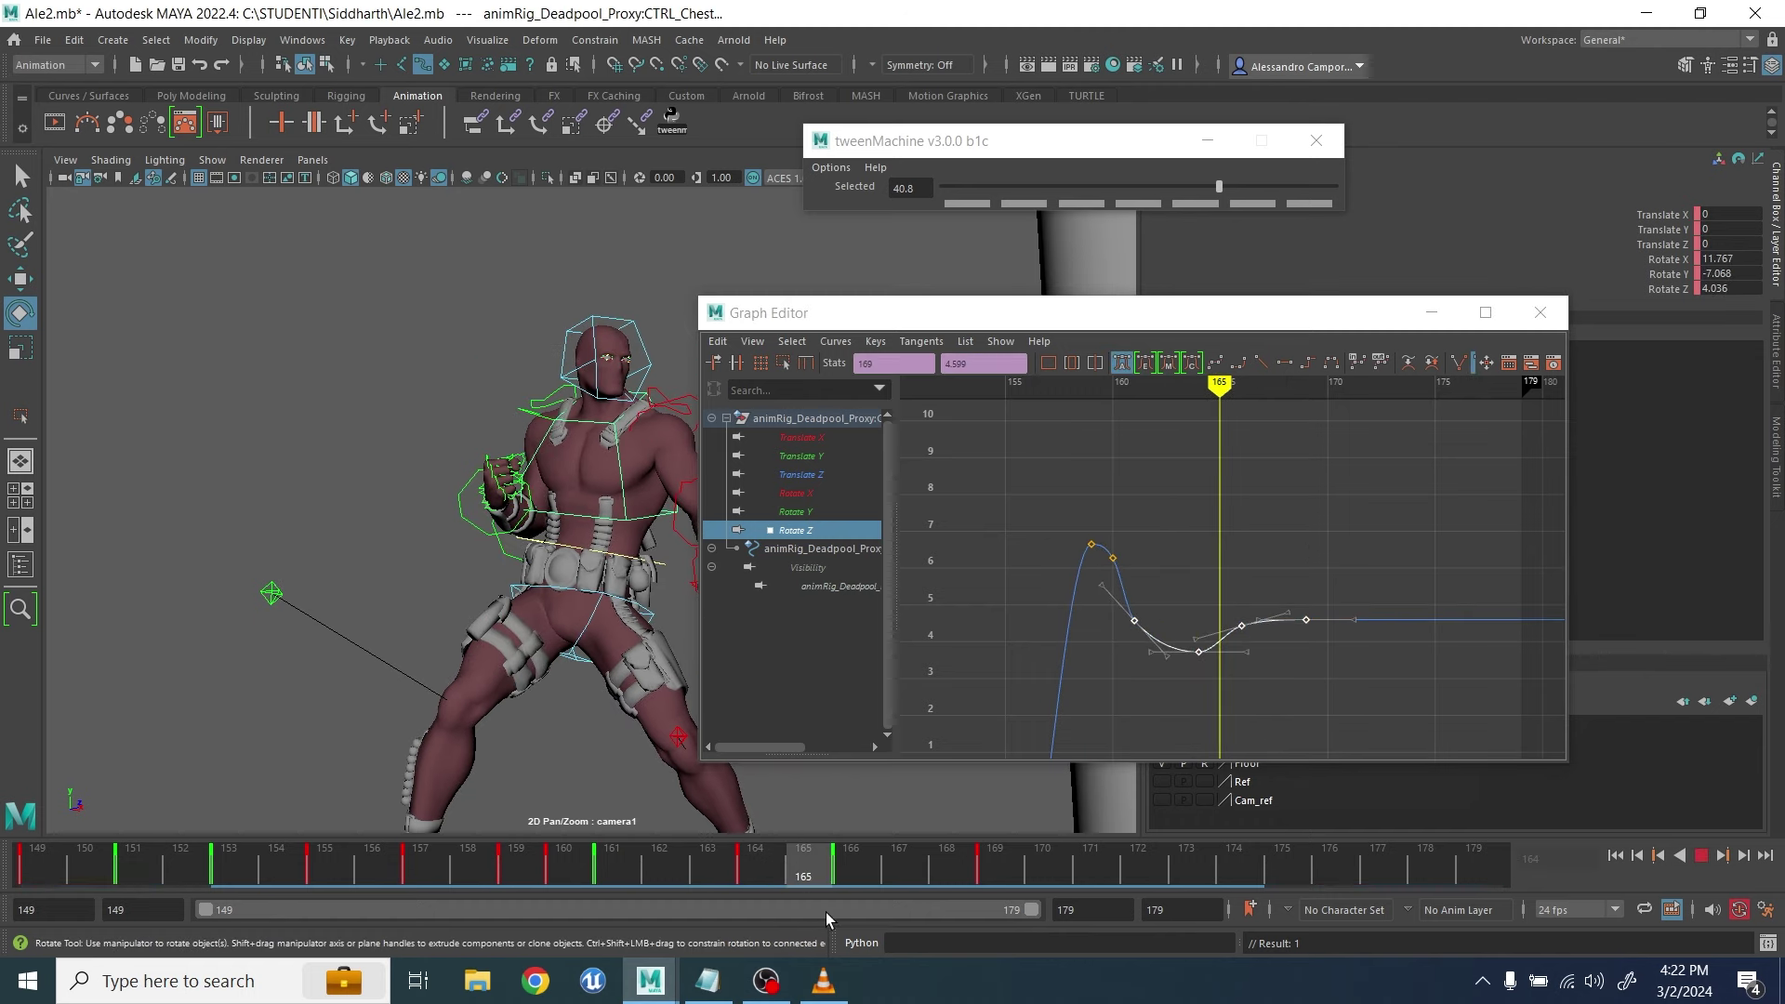
key("alt+v")
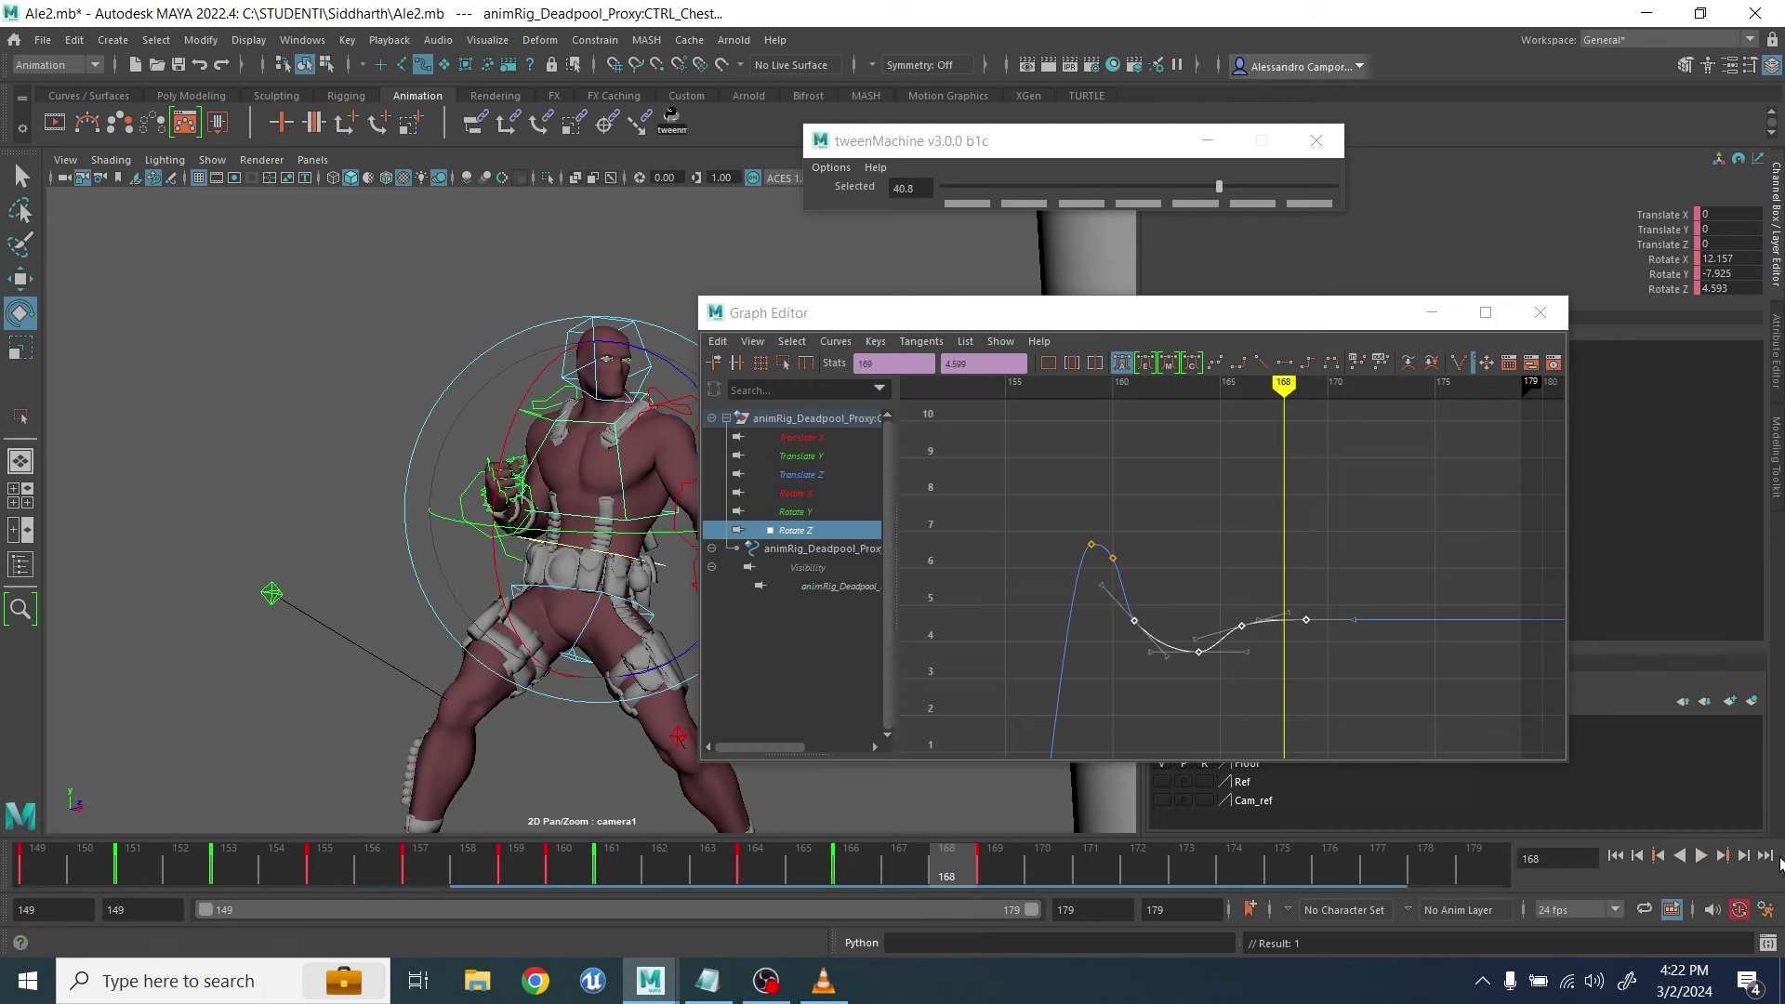
left_click(1701, 857)
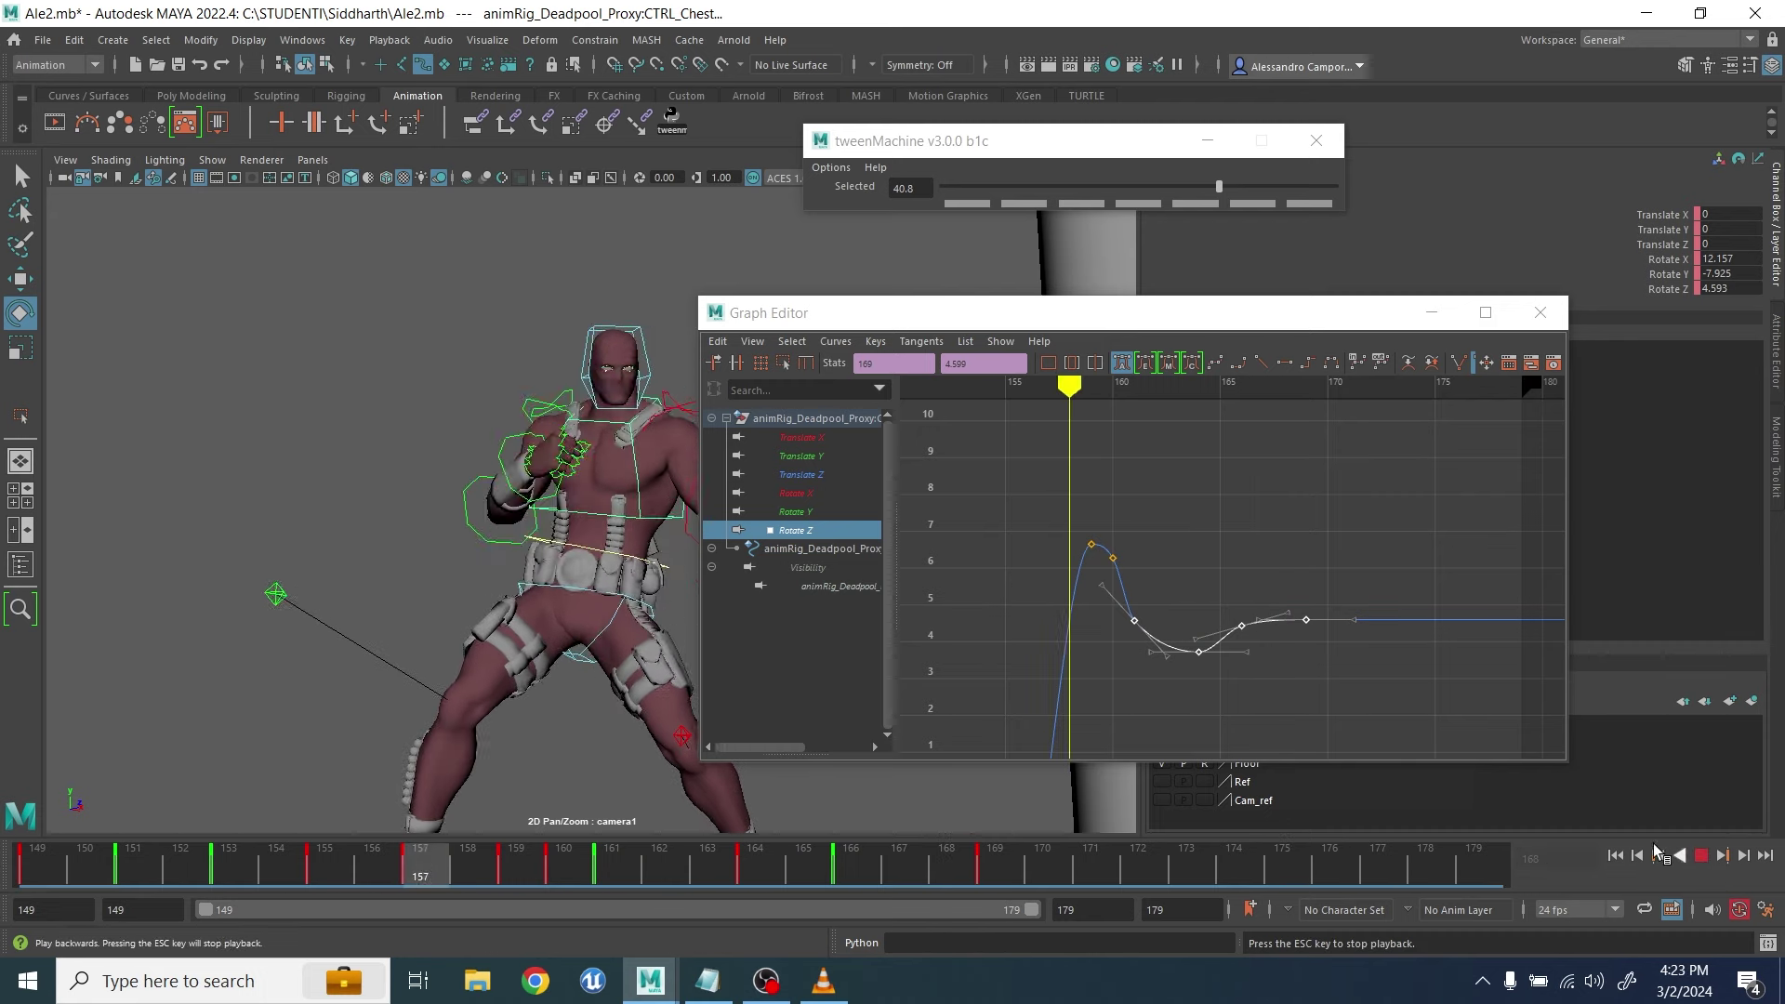
left_click(1540, 313)
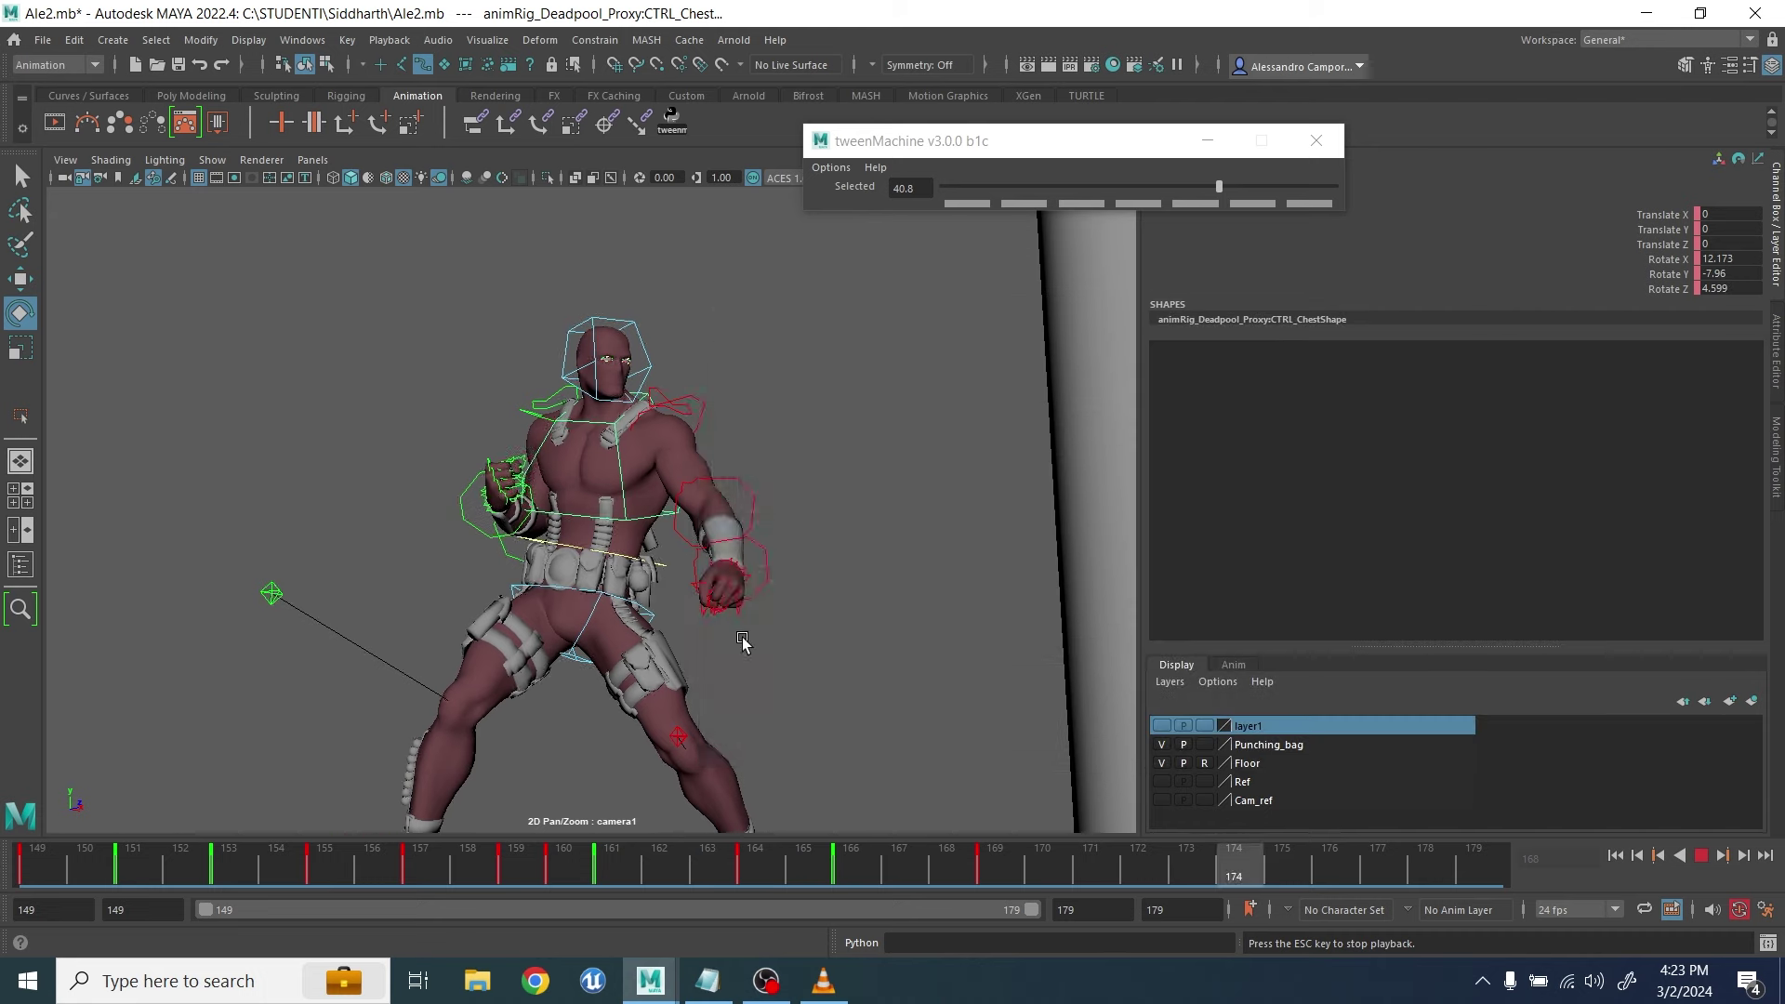
left_click(1700, 856)
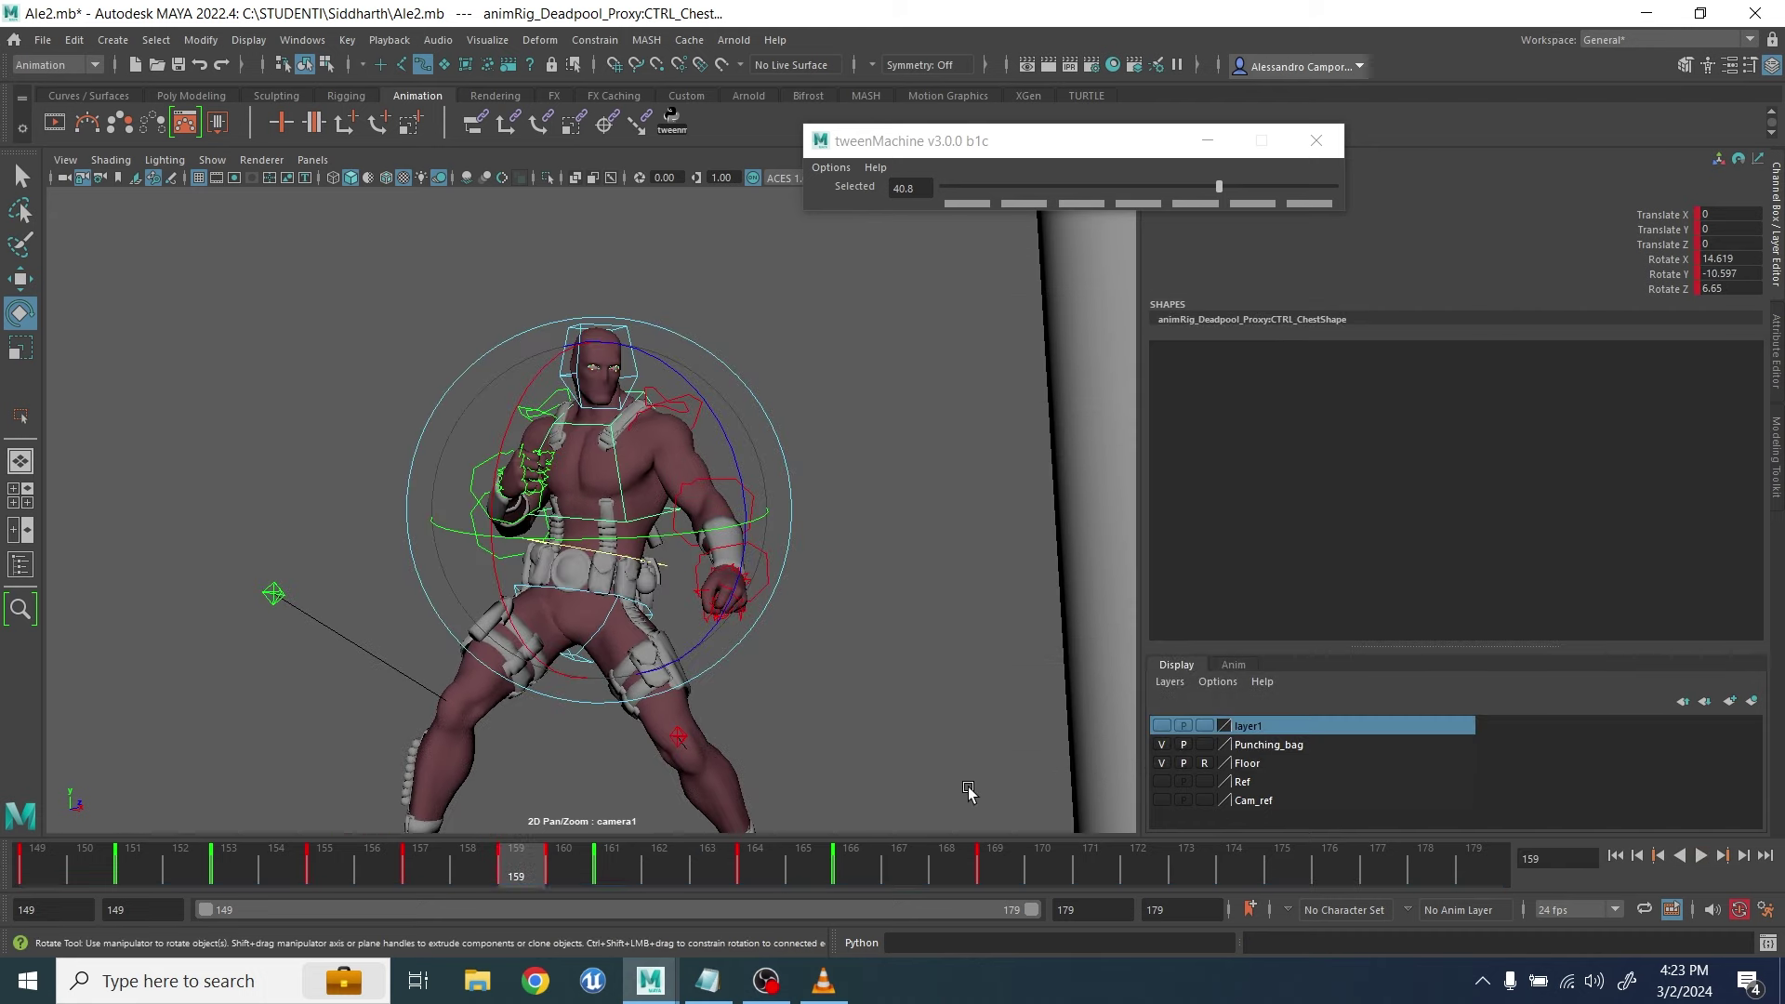
Shift the left knee pole's frame 159 key to frame 158 and key its Translate X at -4.649 on frame 159
left_click(882, 782)
left_click(698, 761)
left_click(420, 863)
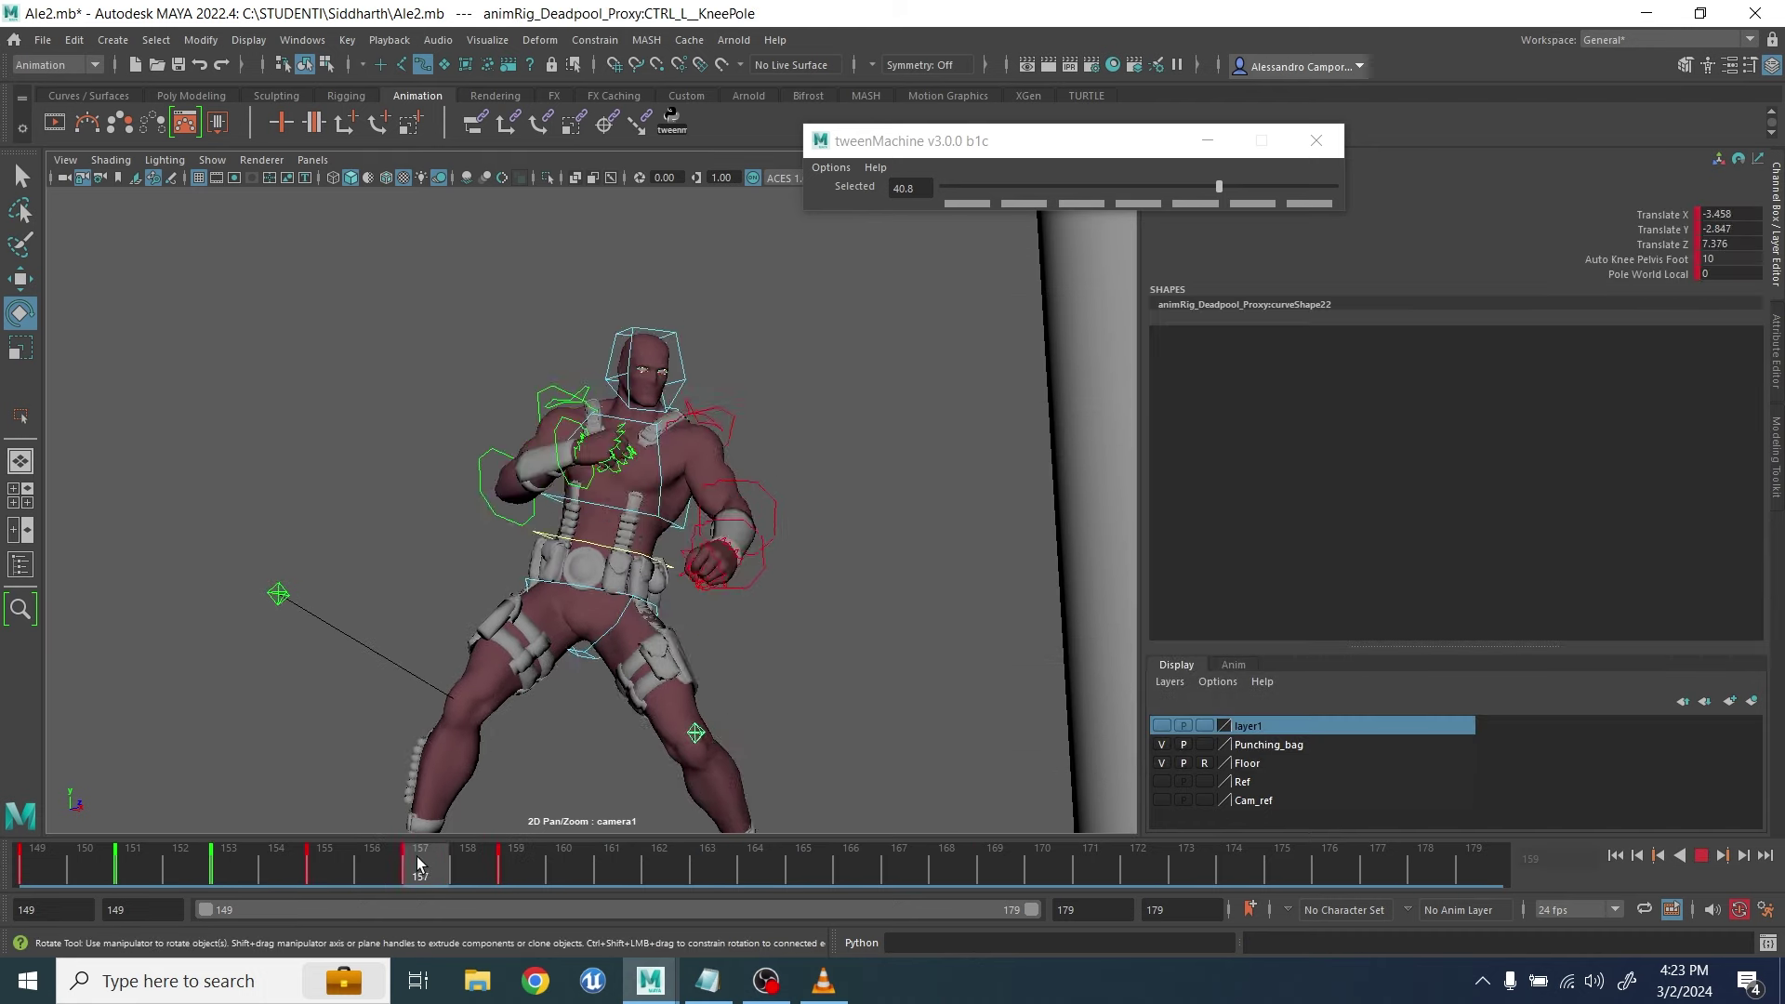
mouse_move(420, 863)
left_mouse_down()
mouse_move(518, 860)
mouse_move(471, 860)
mouse_move(523, 882)
left_mouse_up()
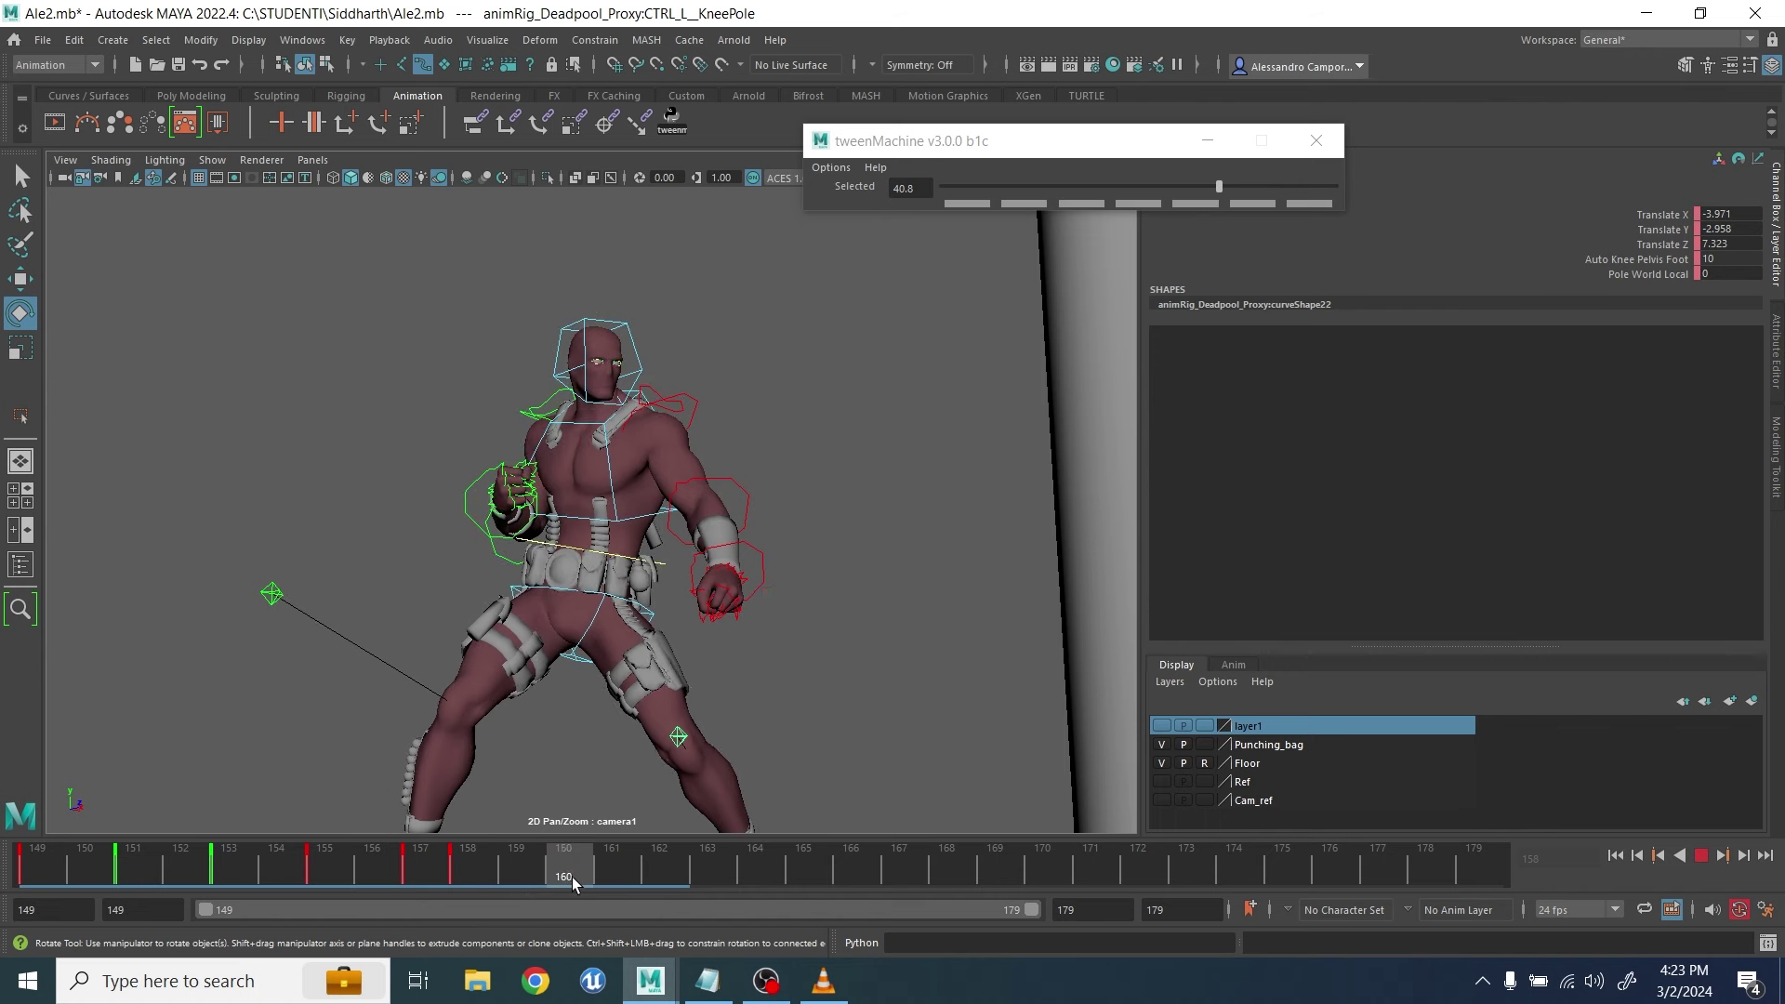
key("w")
left_click_drag(788, 742, 767, 742)
mouse_move(531, 861)
left_mouse_down()
mouse_move(592, 864)
mouse_move(534, 877)
left_mouse_up()
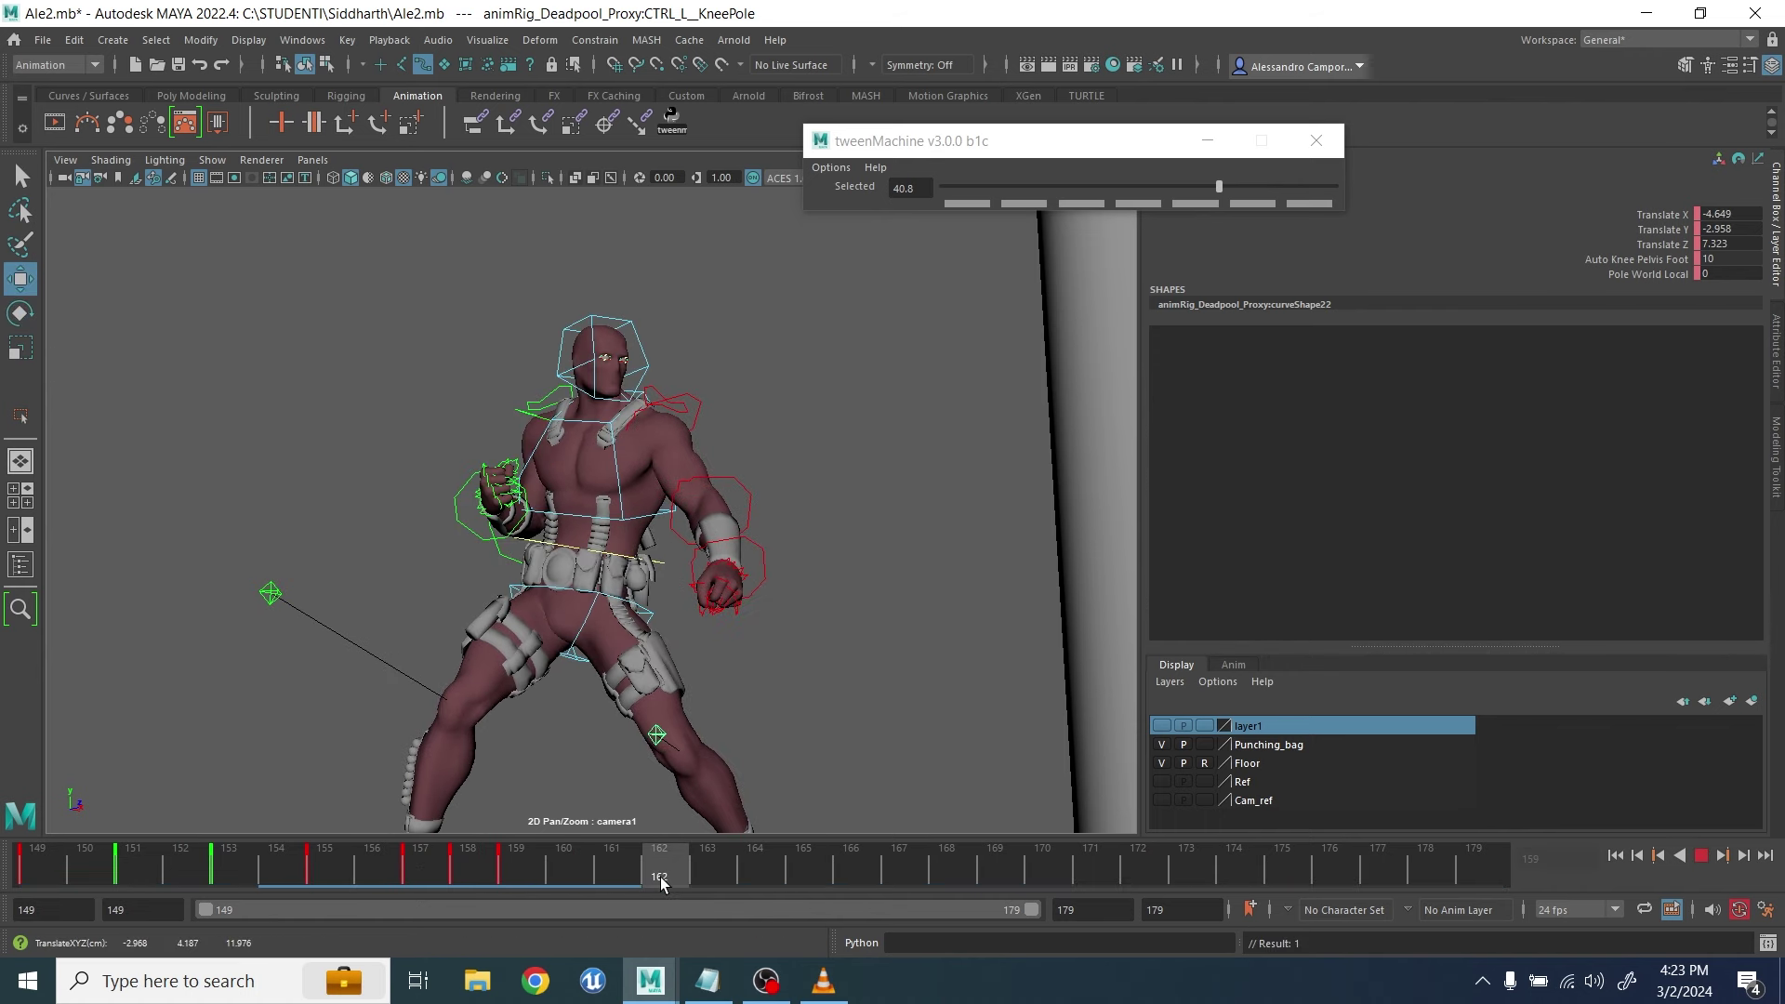
Key the left knee pole's Translate X at -4.152 on frame 162 and at -4.451 on frame 166
left_click_drag(661, 883, 662, 882)
left_click_drag(745, 744, 753, 746)
left_click(832, 855)
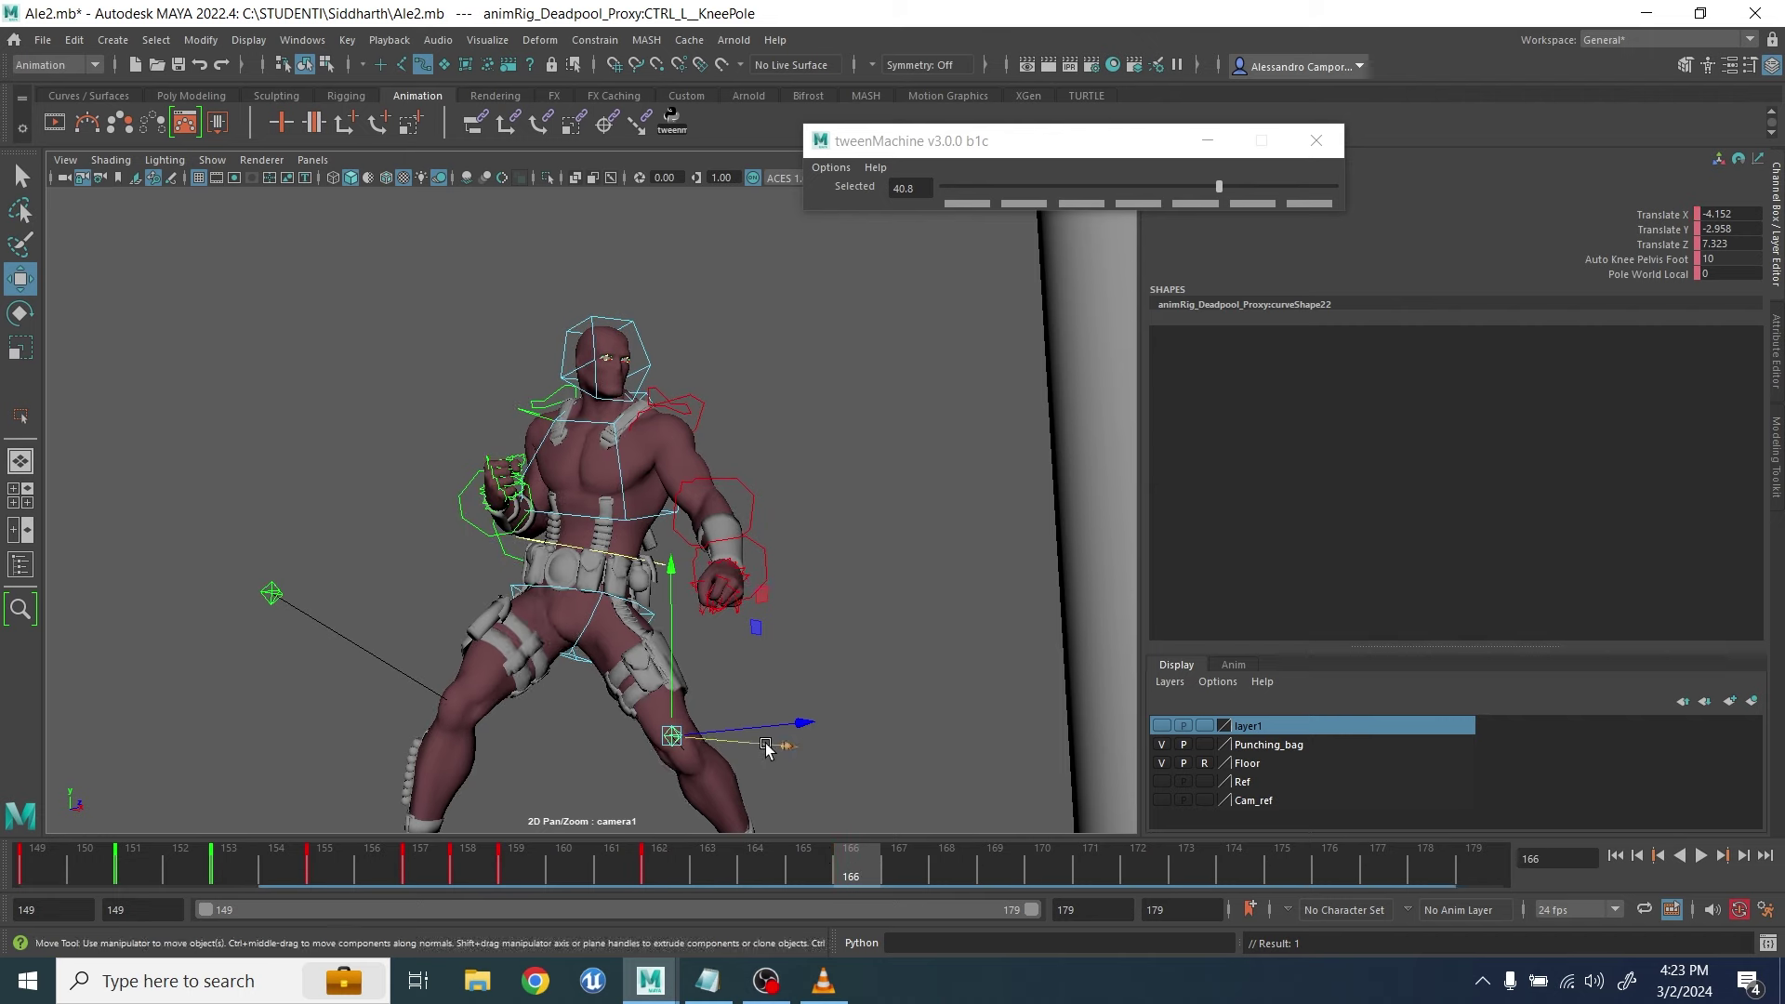
Examine the left knee pole's curves in the Graph Editor and play back the leg motion
left_click(303, 40)
mouse_move(335, 175)
left_click(577, 175)
middle_click_drag(1372, 590, 1100, 585, "alt")
right_click_drag(1101, 585, 1279, 595, "alt+shift")
left_click_drag(1283, 641, 1102, 436)
left_click(1541, 313)
left_click(1701, 855)
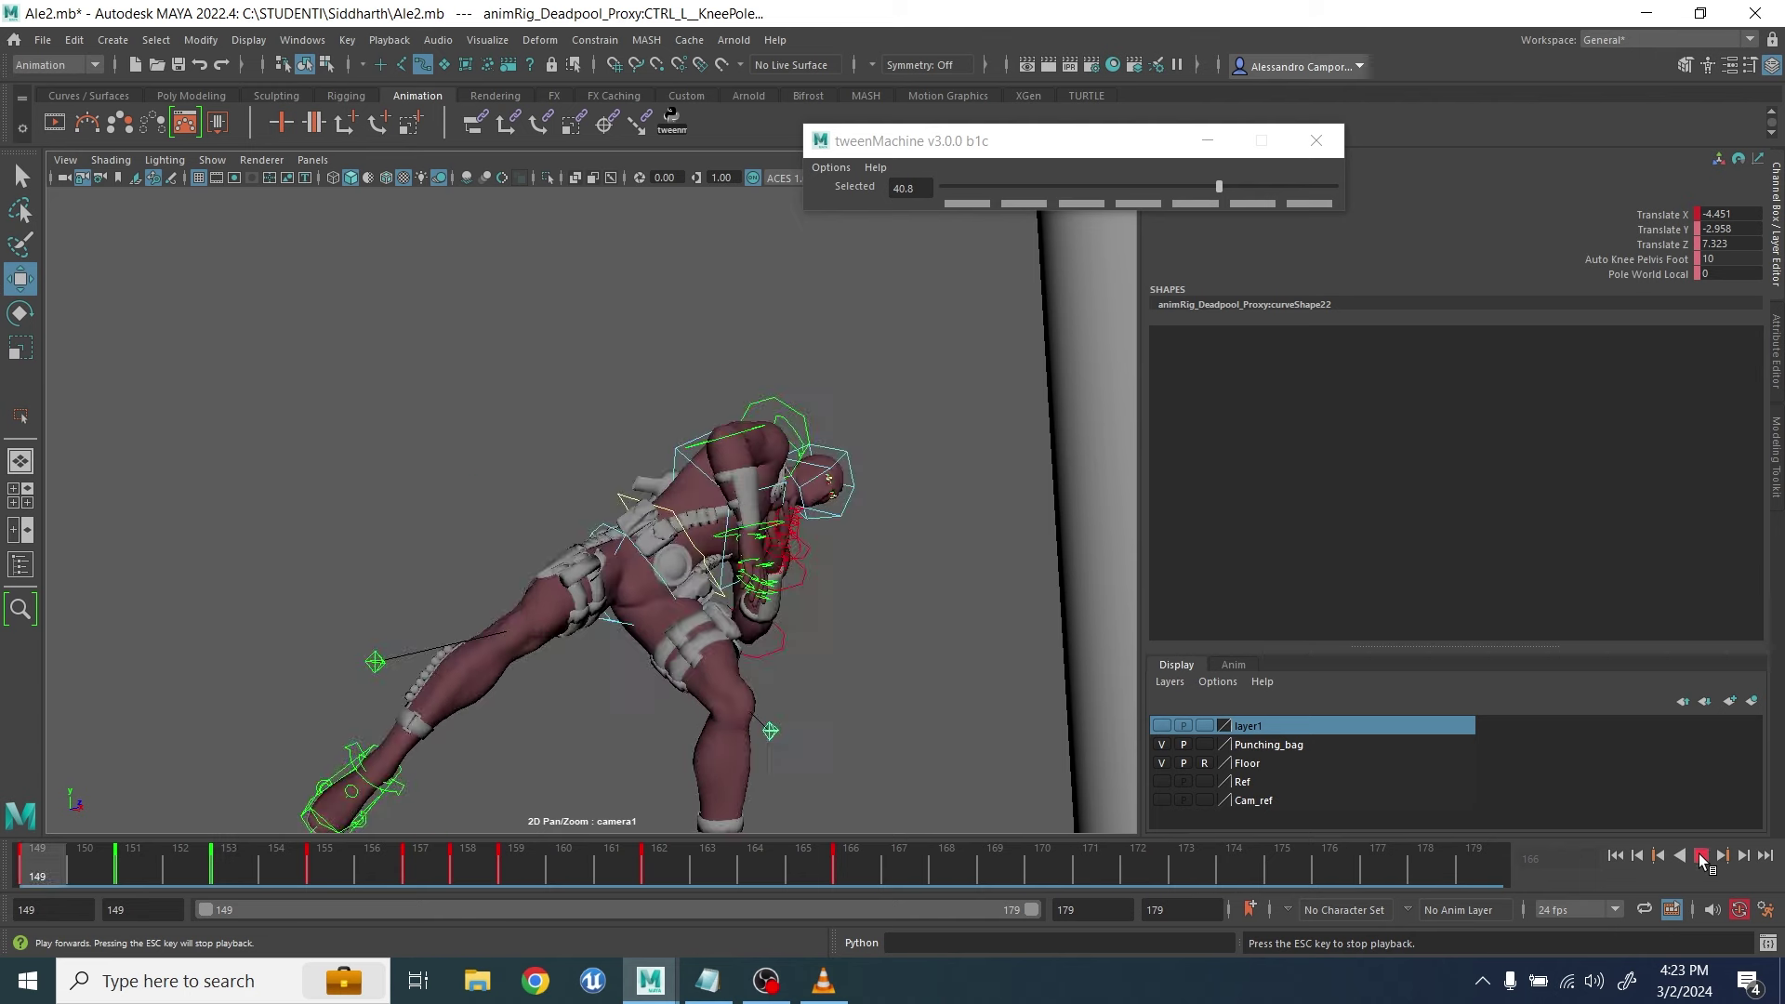
left_click(1700, 855)
Move the right knee pole slightly along X at frame 160 and close the tweenMachine window
left_click(355, 659)
left_click_drag(288, 867, 562, 870)
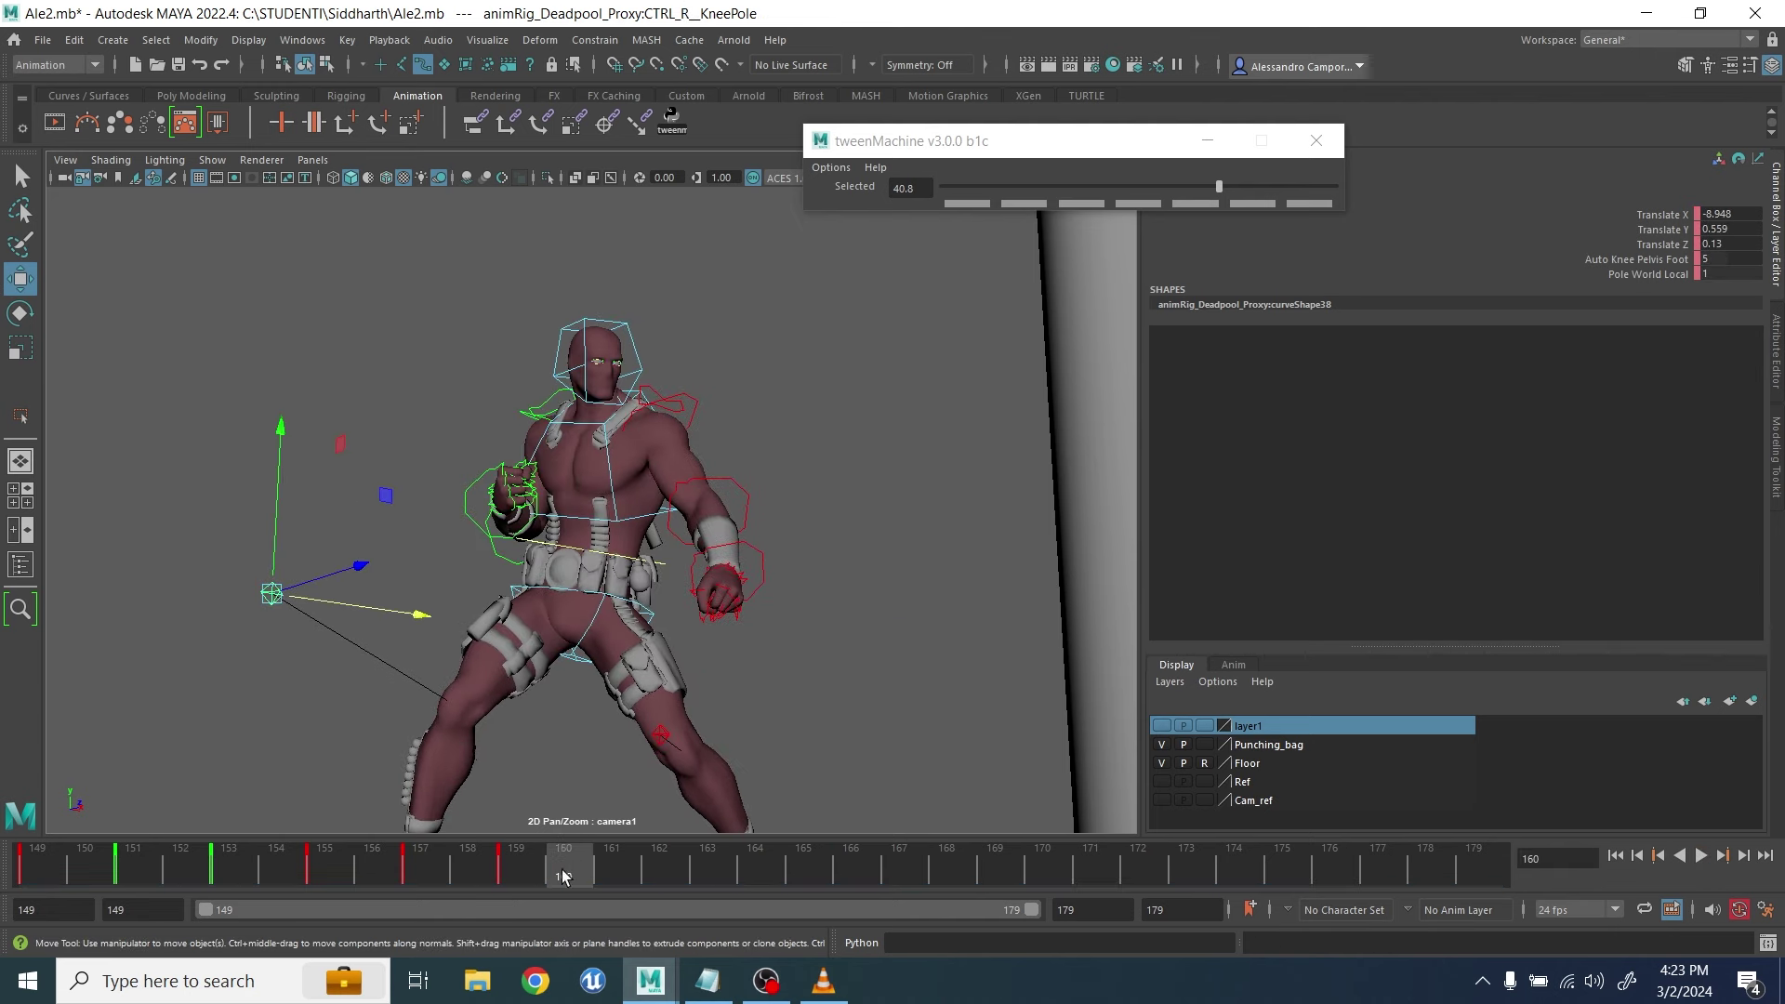
left_click_drag(419, 613, 441, 619)
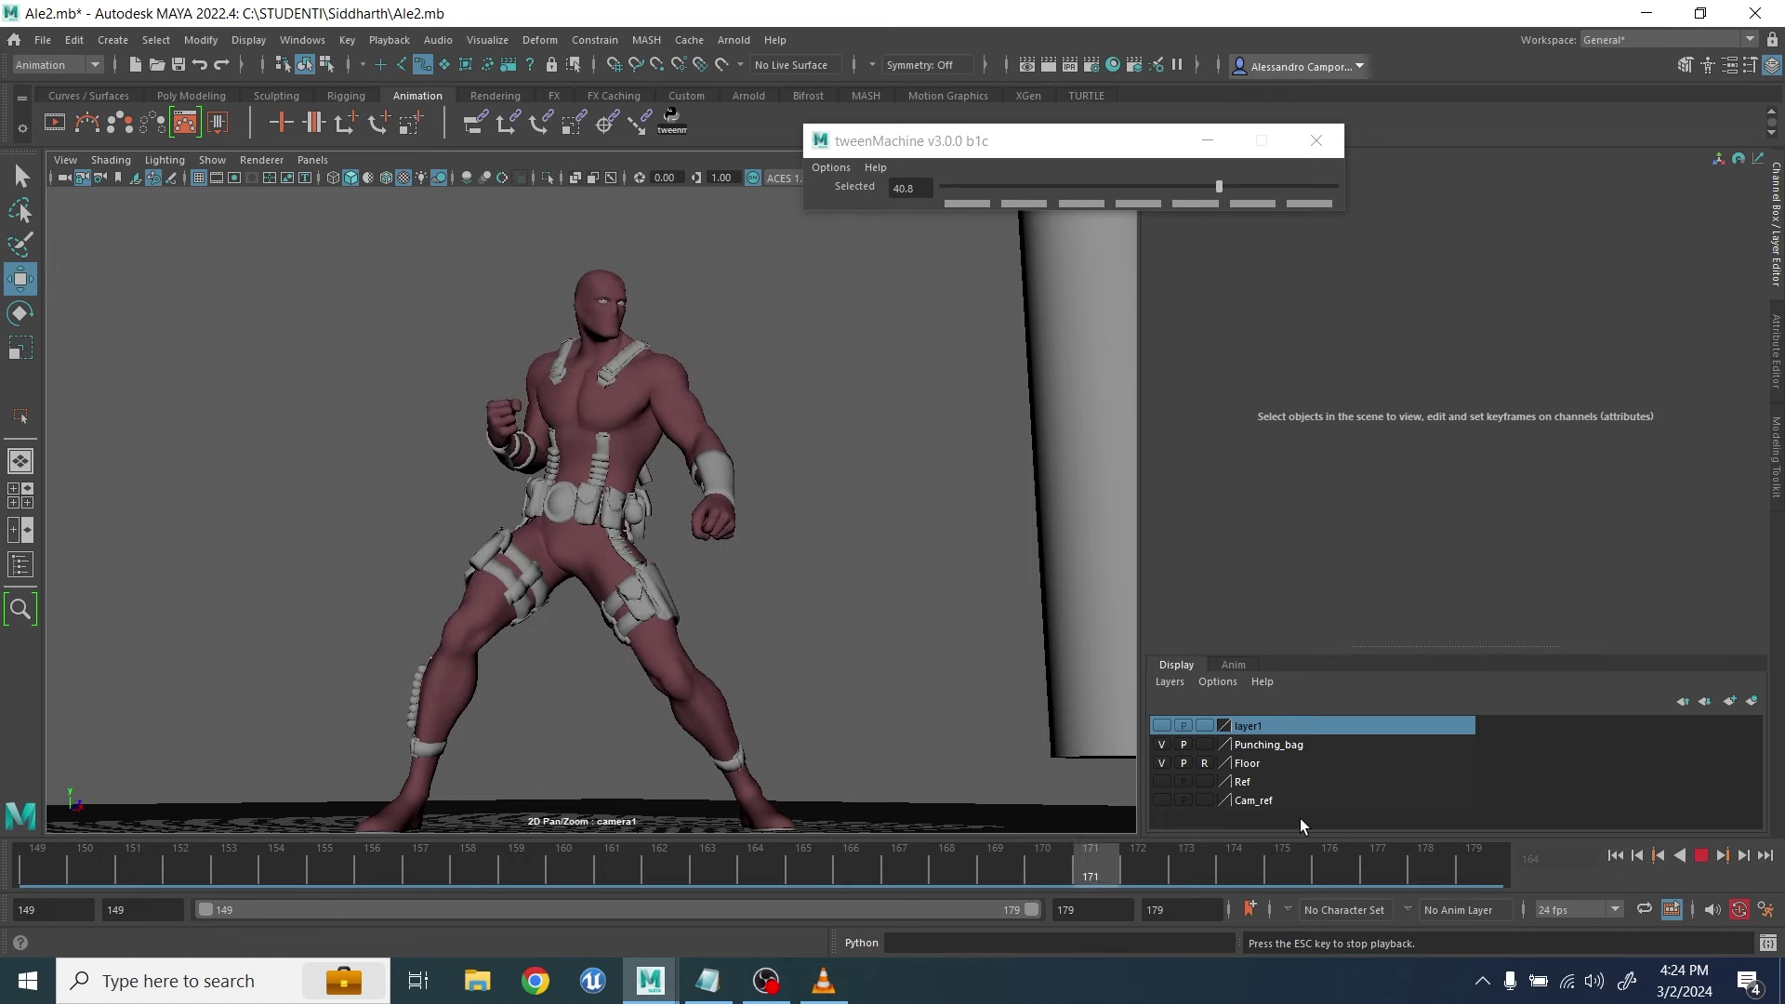
left_click(1316, 142)
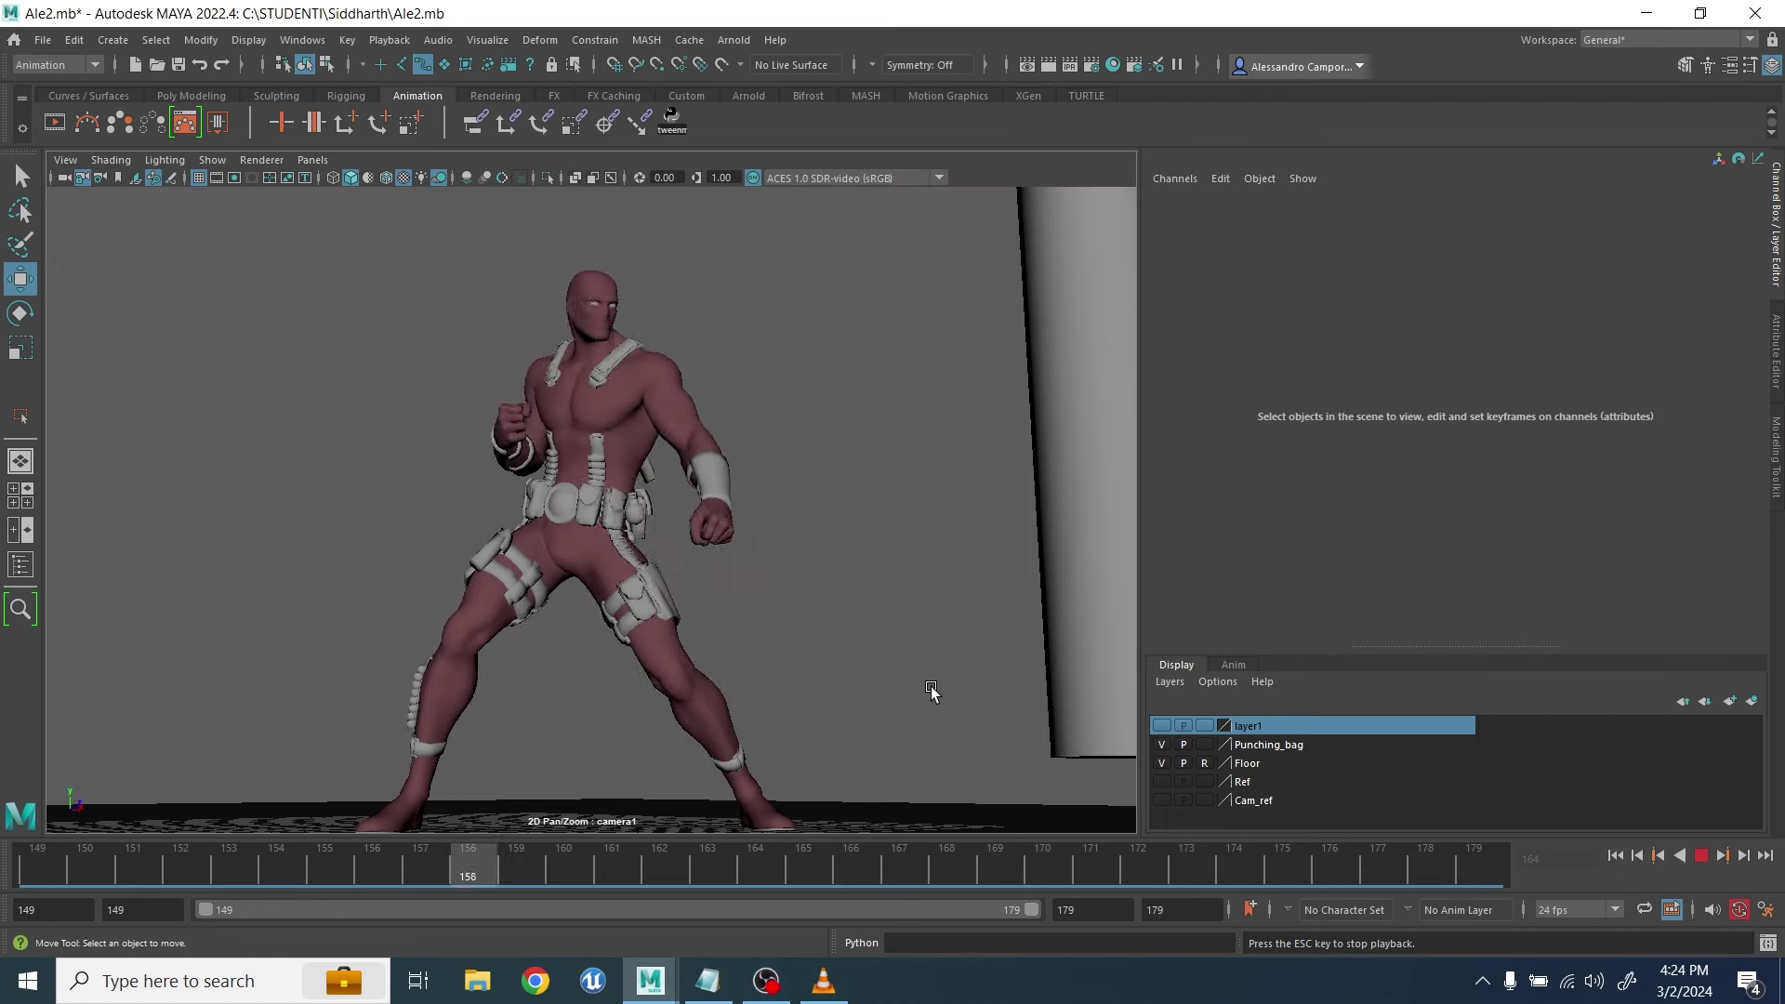